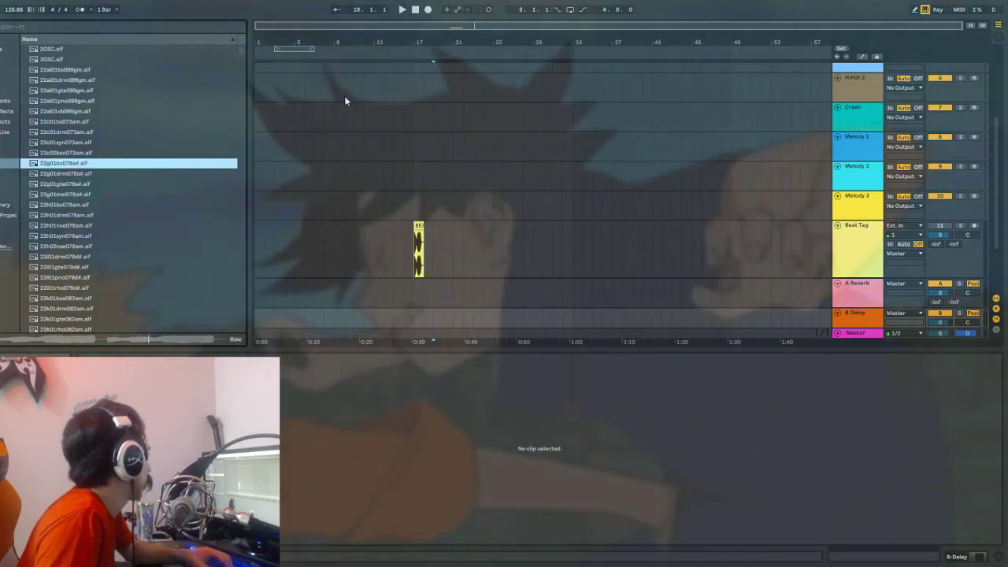
pyautogui.press('Down')
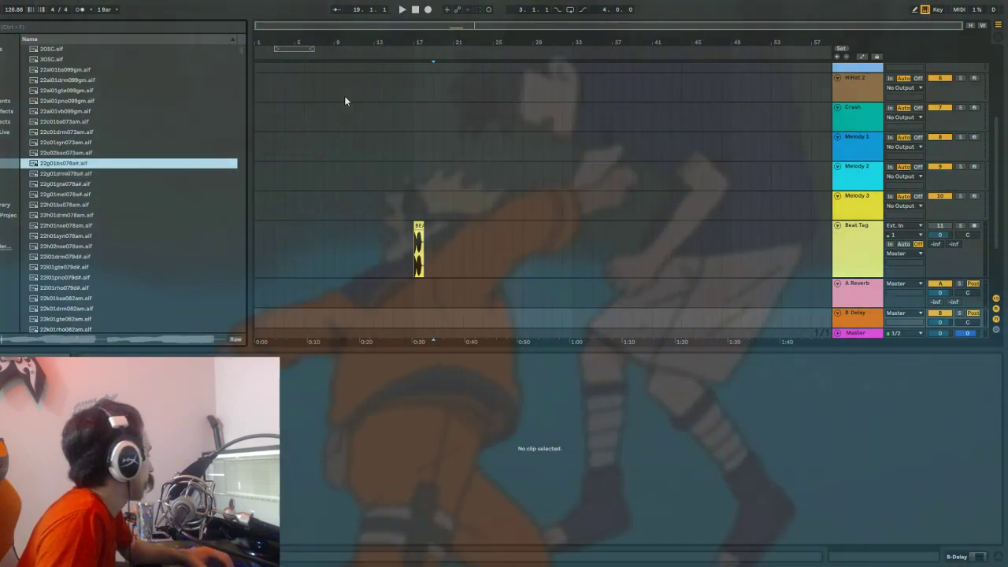
pyautogui.press('Up')
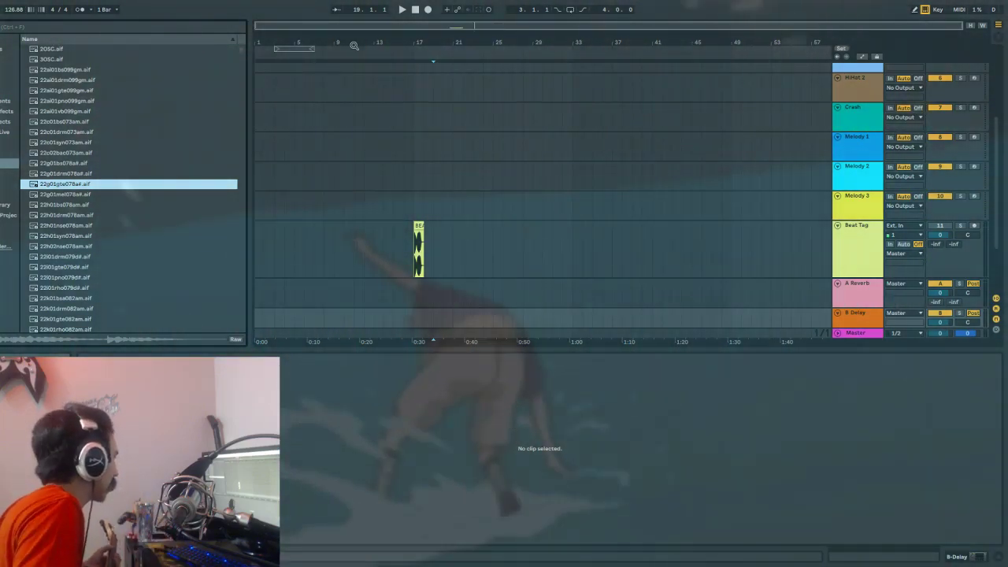
# Duplicate the Vocal Ideas track and set the copy's external input channel to 2.
pyautogui.scroll(-3, 819, 238)
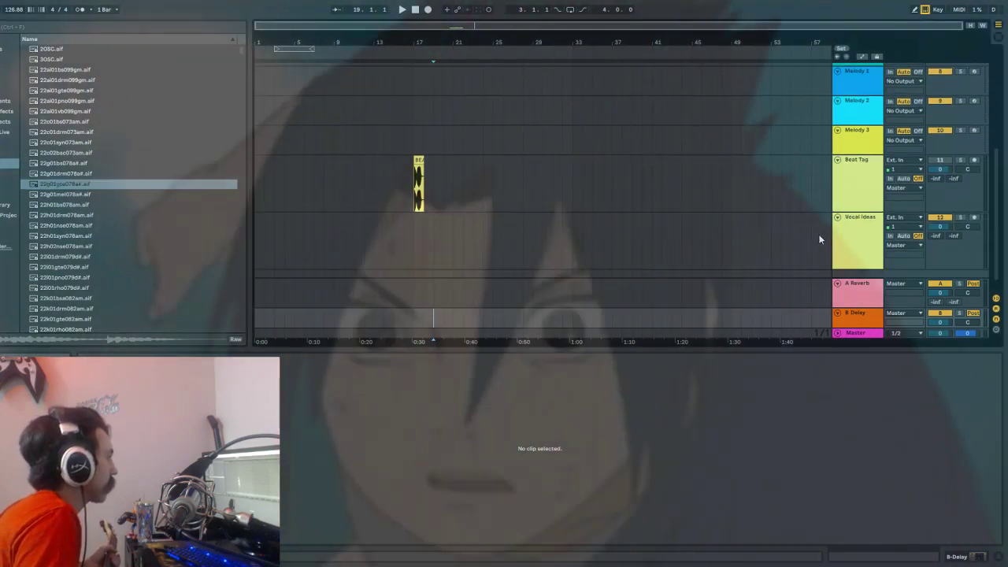
pyautogui.click(854, 200)
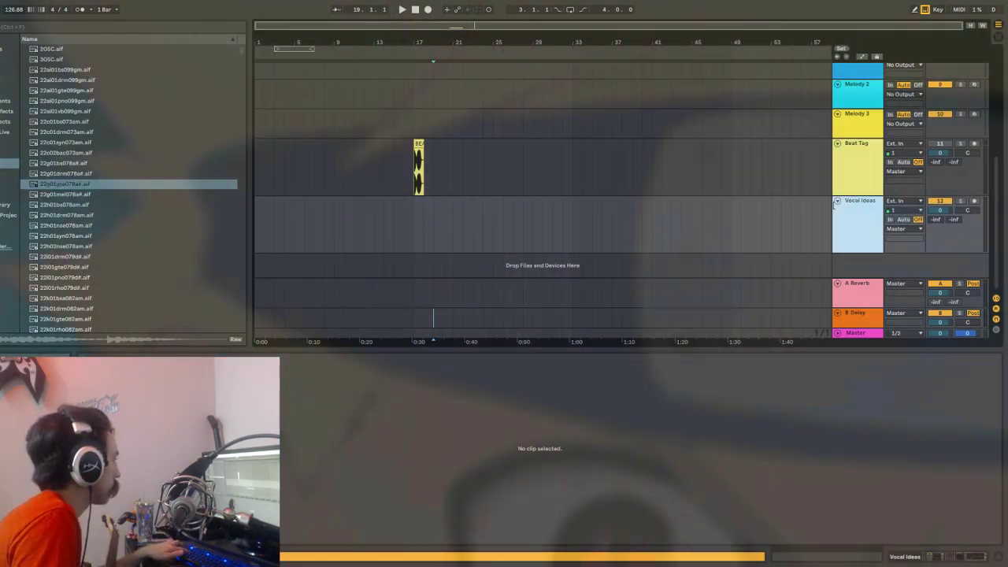
pyautogui.hotkey('ctrl', 'd')
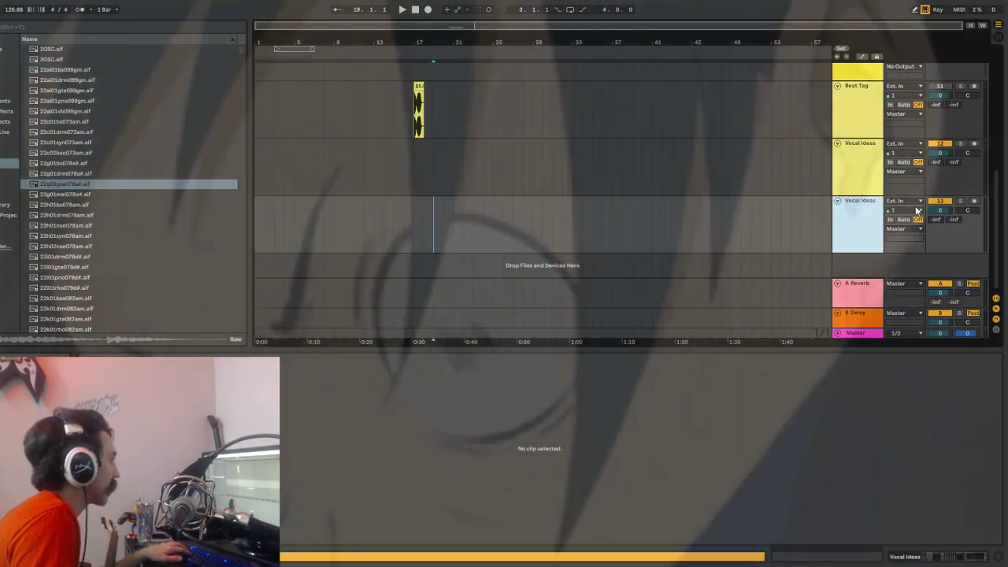
pyautogui.click(918, 220)
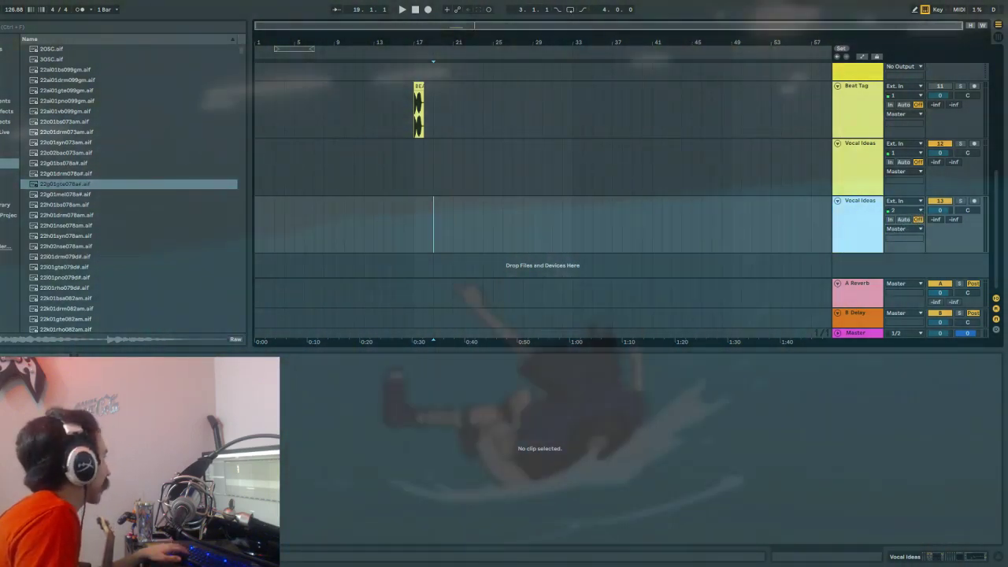
# Search the browser for "tuner" and add the Tuner device to the duplicated Vocal Ideas track.
pyautogui.click(16, 28)
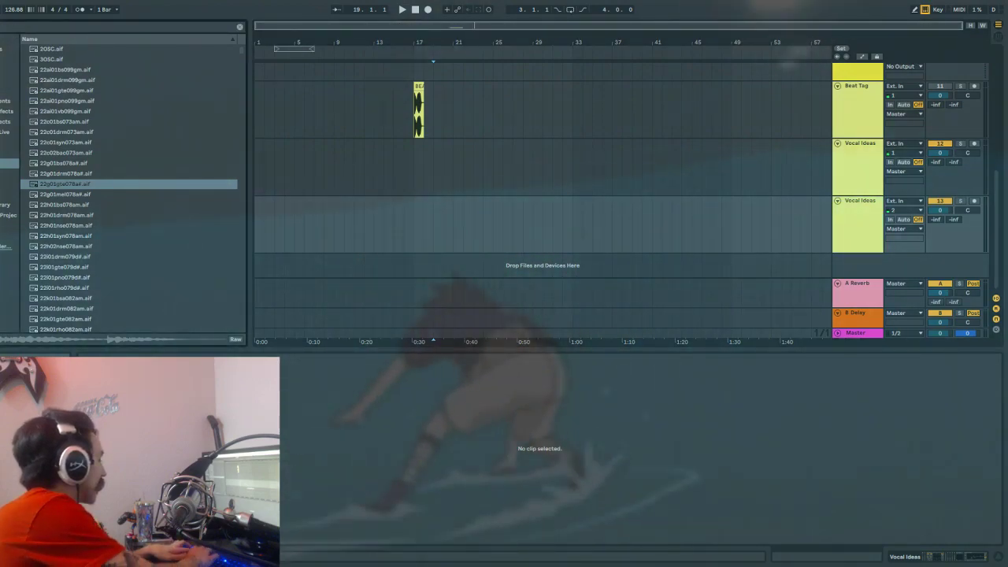
pyautogui.write('tuner')
pyautogui.click(7, 174)
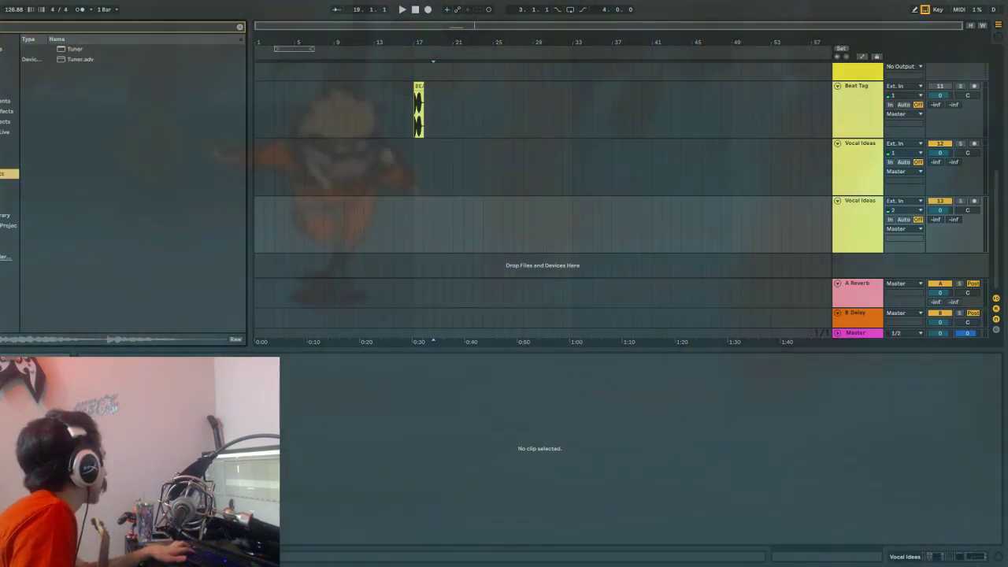
pyautogui.click(77, 50)
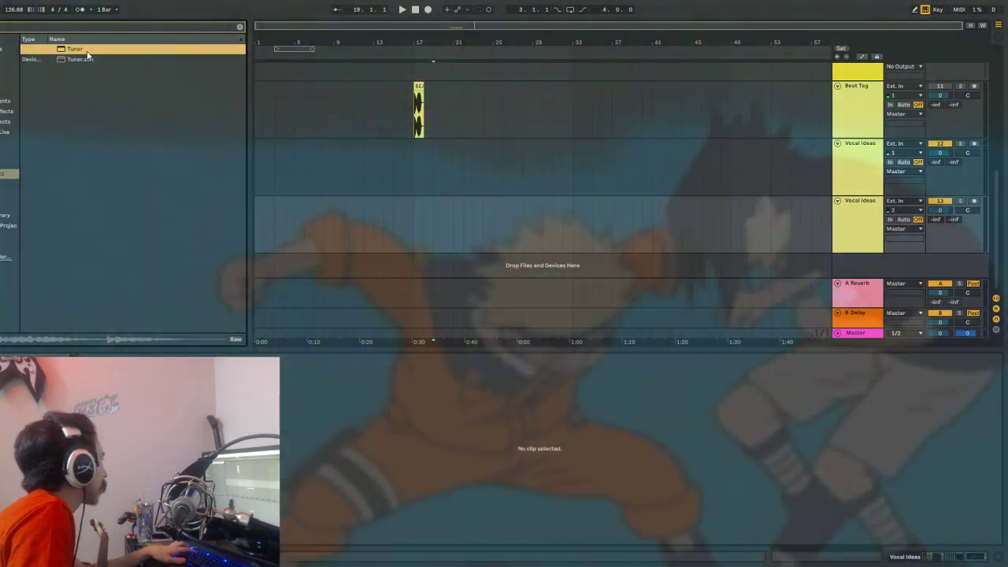
pyautogui.doubleClick(85, 51)
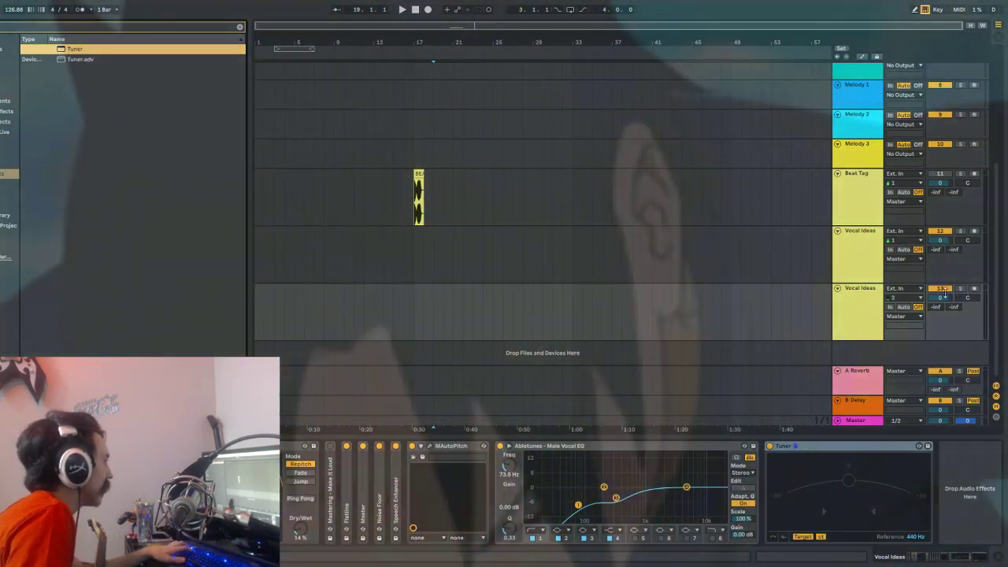
# Remove all devices from the duplicated Vocal Ideas track's effect chain.
pyautogui.click(859, 312)
pyautogui.hotkey('ctrl', 'a')
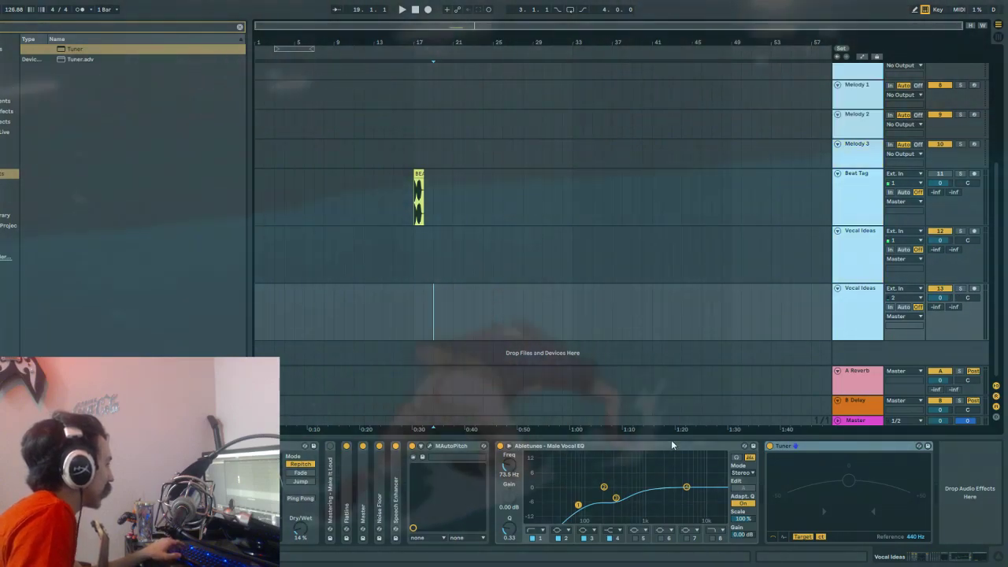
pyautogui.click(959, 462)
pyautogui.hotkey('ctrl', 'a')
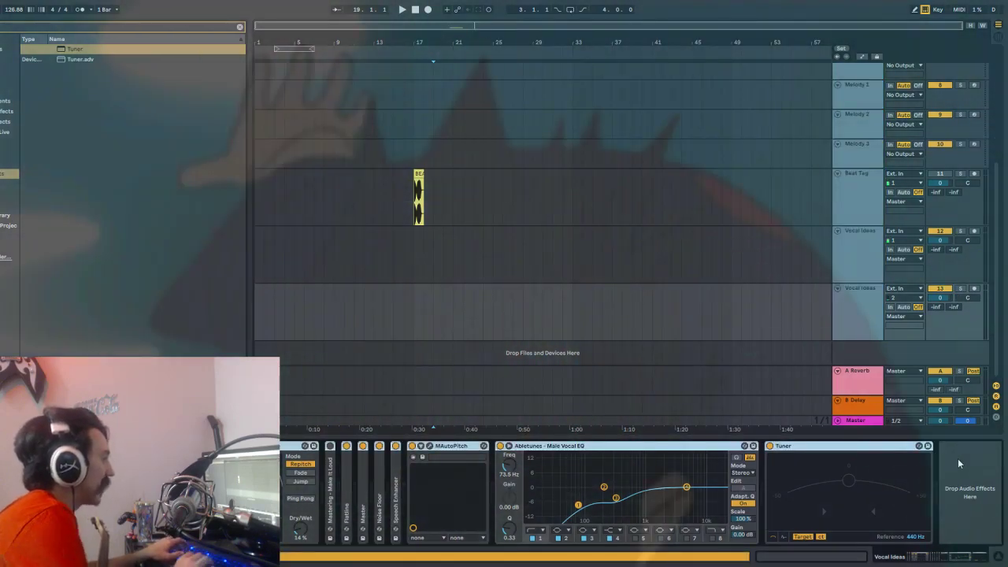
pyautogui.press('Delete')
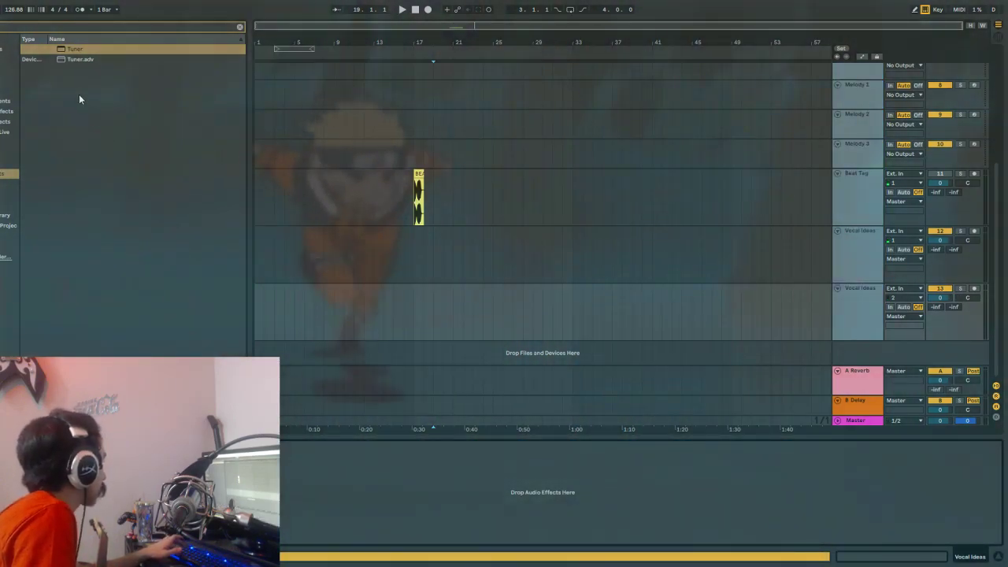
# Load the Tuner and its Tuner.adv preset onto the emptied duplicate Vocal Ideas track.
pyautogui.doubleClick(73, 51)
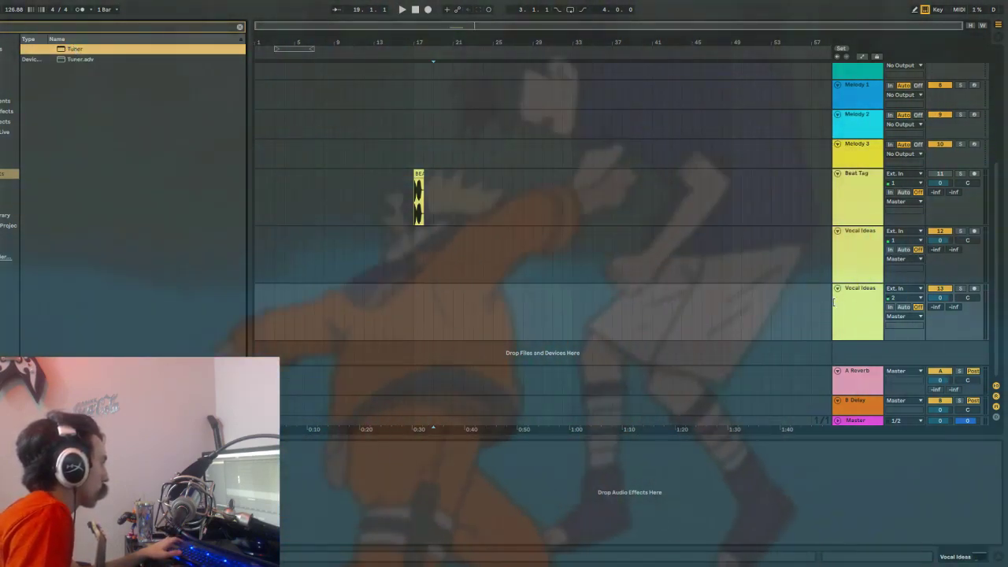
pyautogui.click(834, 307)
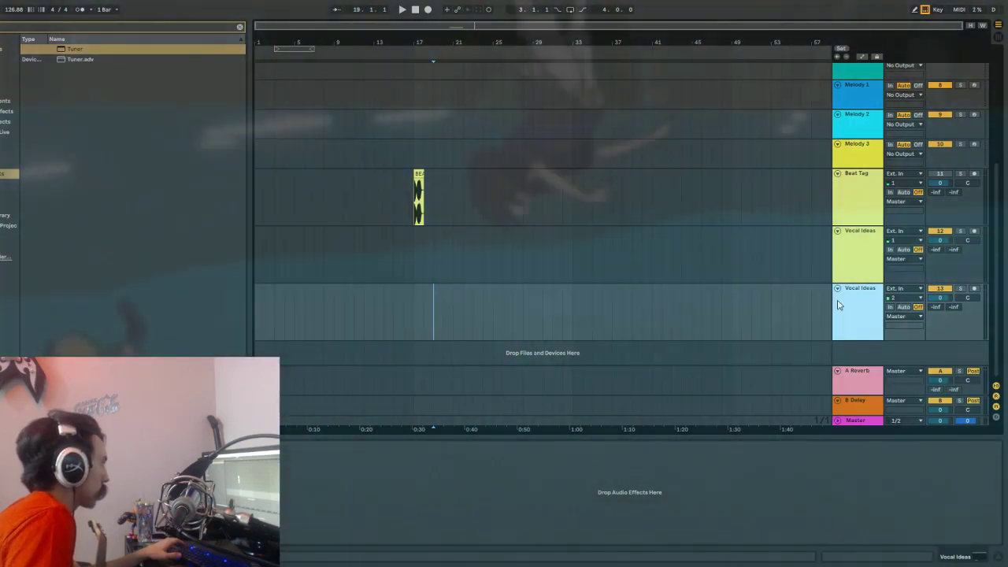
pyautogui.doubleClick(78, 60)
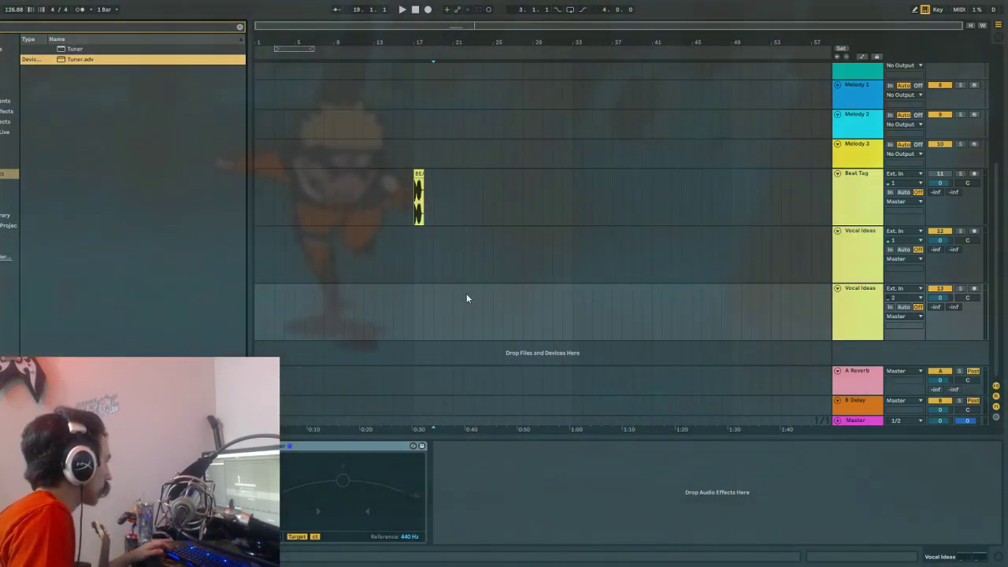
# Delete the duplicated Vocal Ideas track that holds only the Tuner.
pyautogui.click(466, 298)
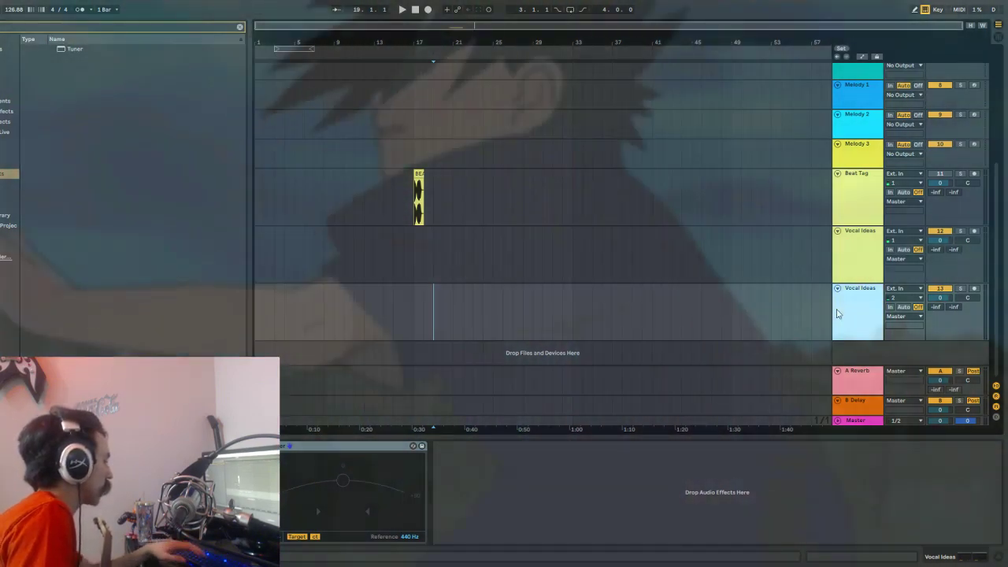
pyautogui.press('Delete')
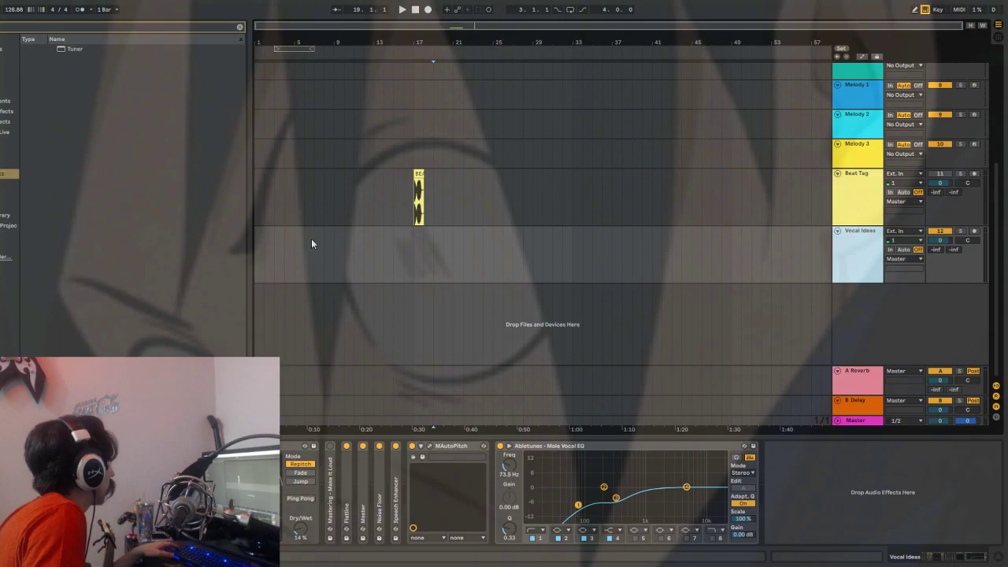
# Rename the Vocal Ideas track to Guitar.
pyautogui.click(393, 237)
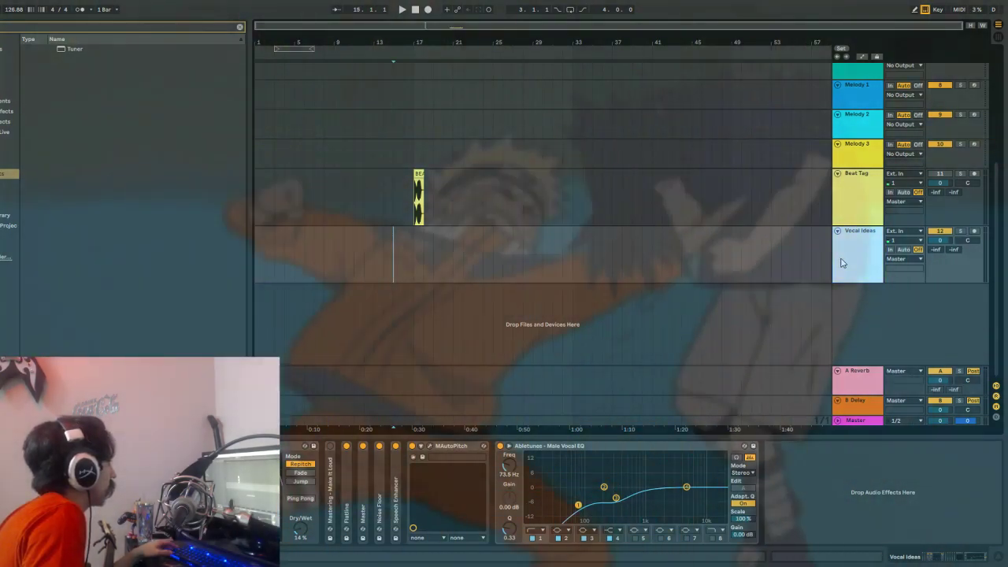
pyautogui.hotkey('ctrl', 'r')
pyautogui.write('Gui')
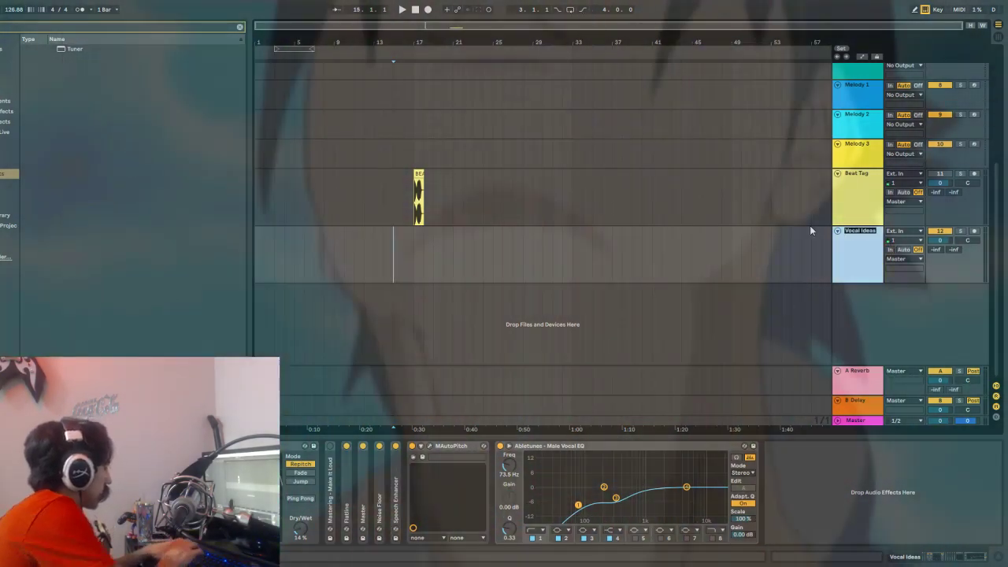
pyautogui.write('ta')
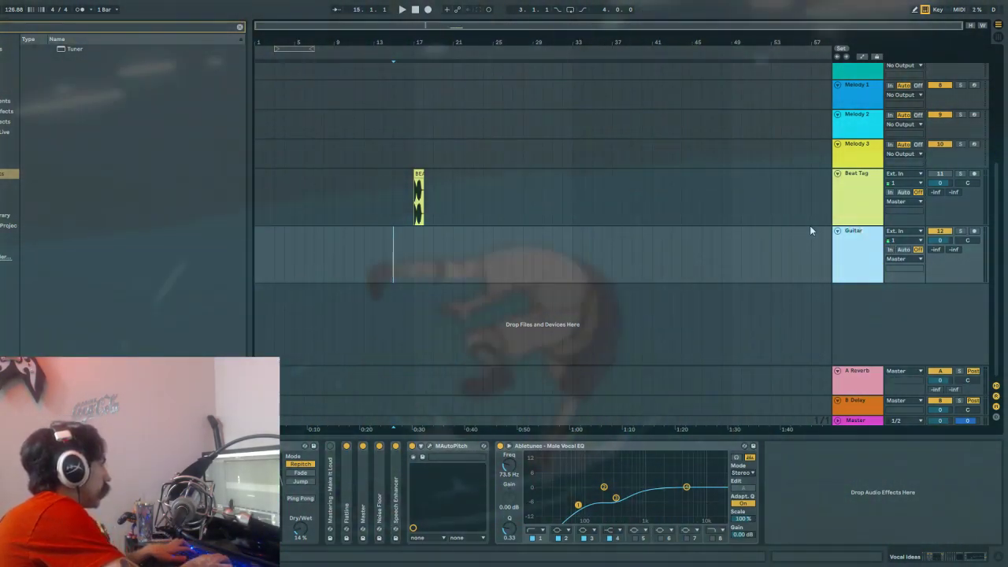
pyautogui.write('r')
pyautogui.press('Return')
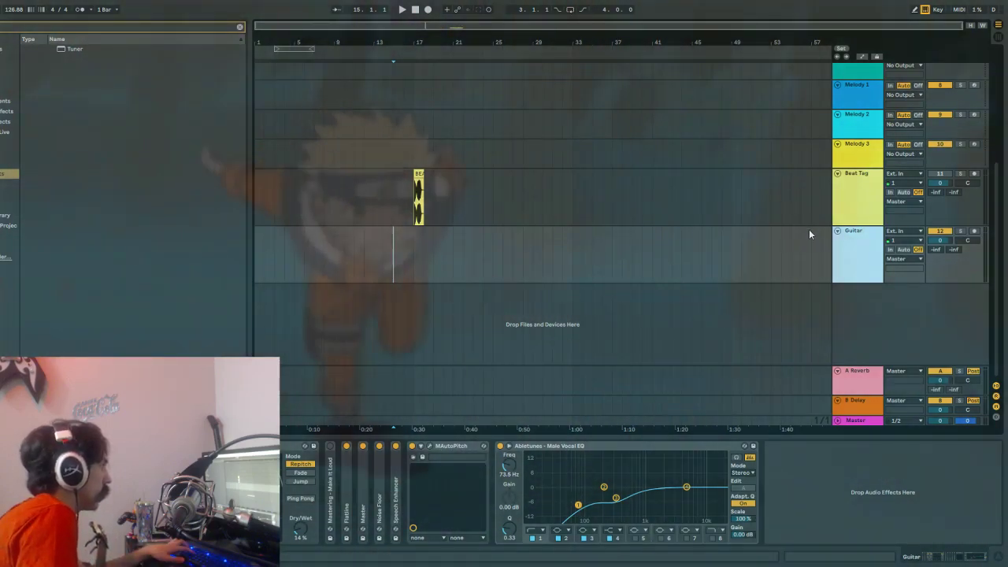
# Set the Guitar track's external input channel to 2 and its monitoring to Auto.
pyautogui.scroll(5, 798, 293)
pyautogui.scroll(-2, 850, 110)
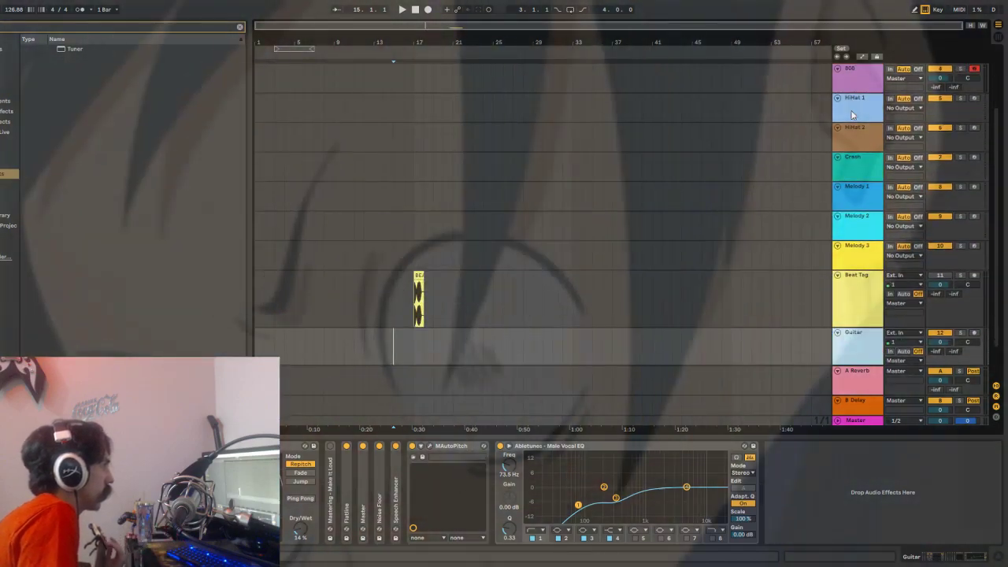
pyautogui.scroll(-2, 851, 114)
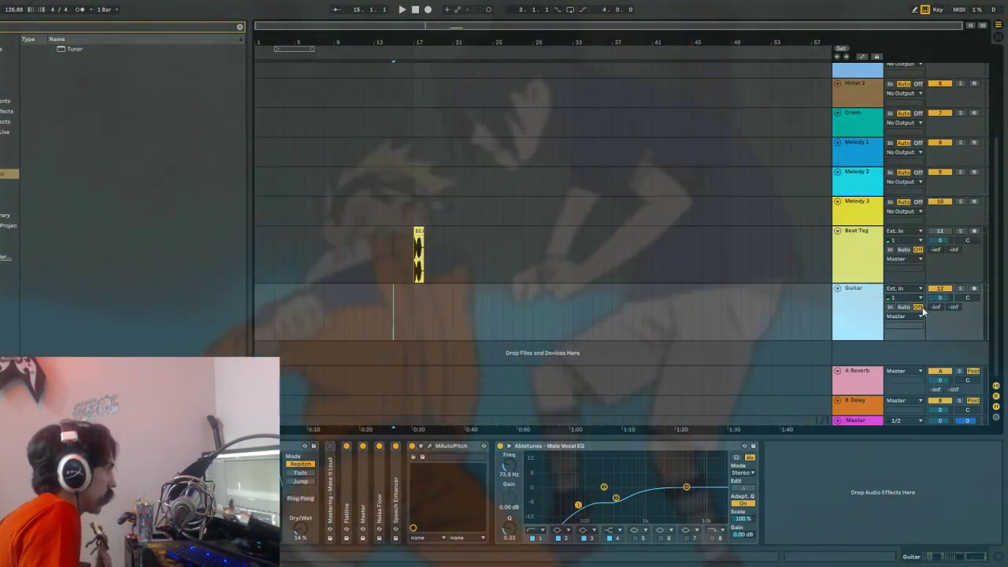
pyautogui.click(916, 298)
pyautogui.click(904, 320)
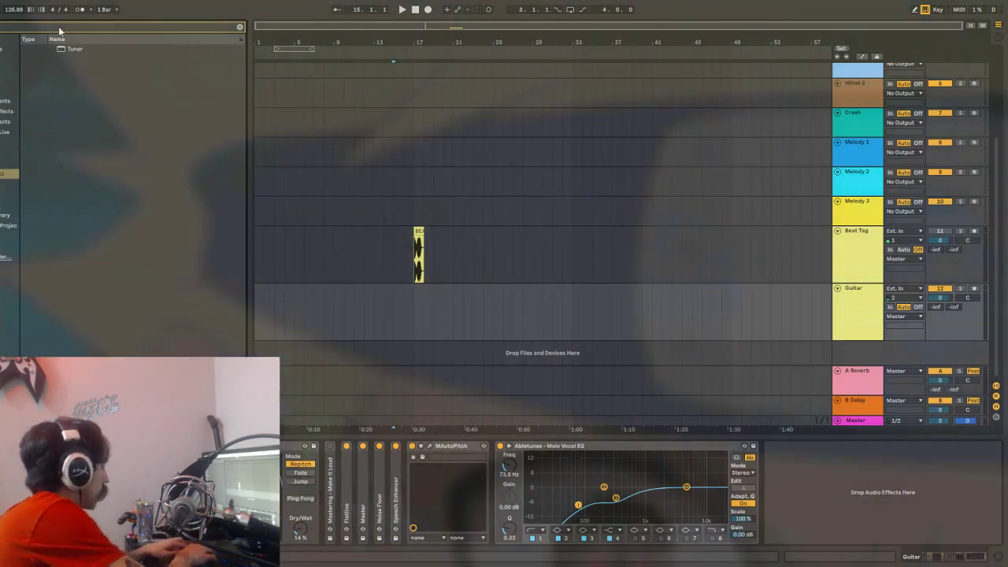
# Search the browser for "guitar" and narrow the results to audio effects.
pyautogui.write('guitar')
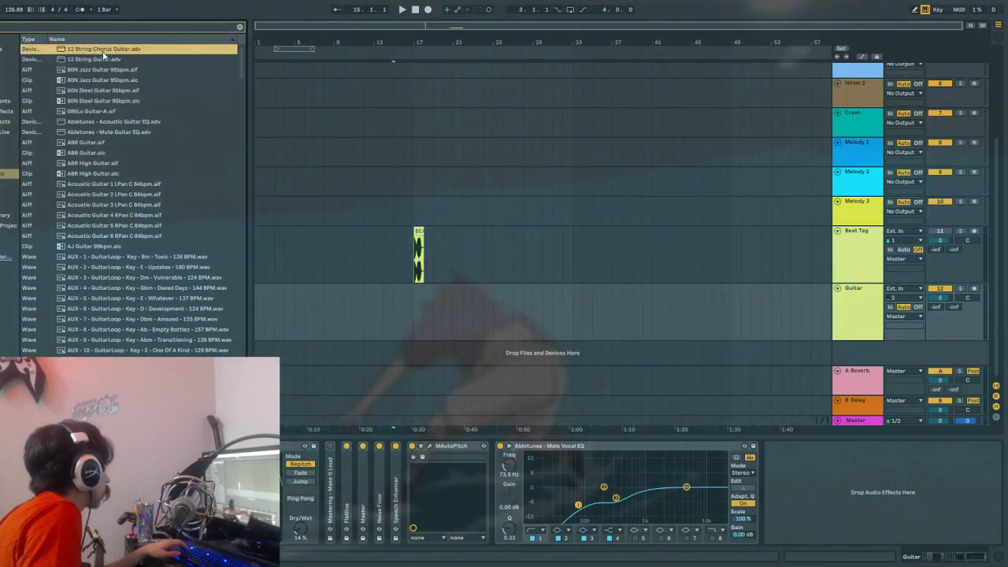
pyautogui.click(103, 58)
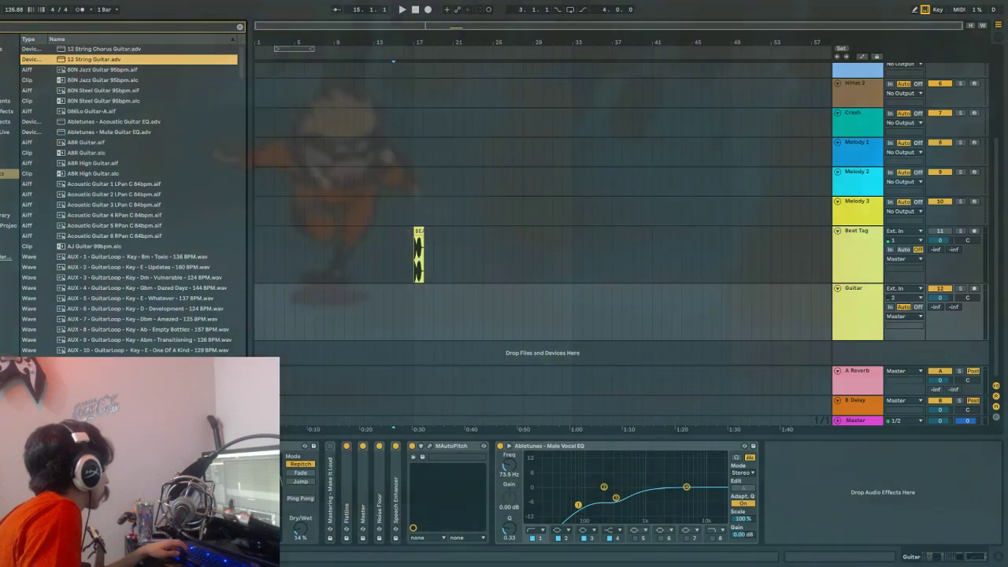
pyautogui.click(9, 111)
pyautogui.click(60, 50)
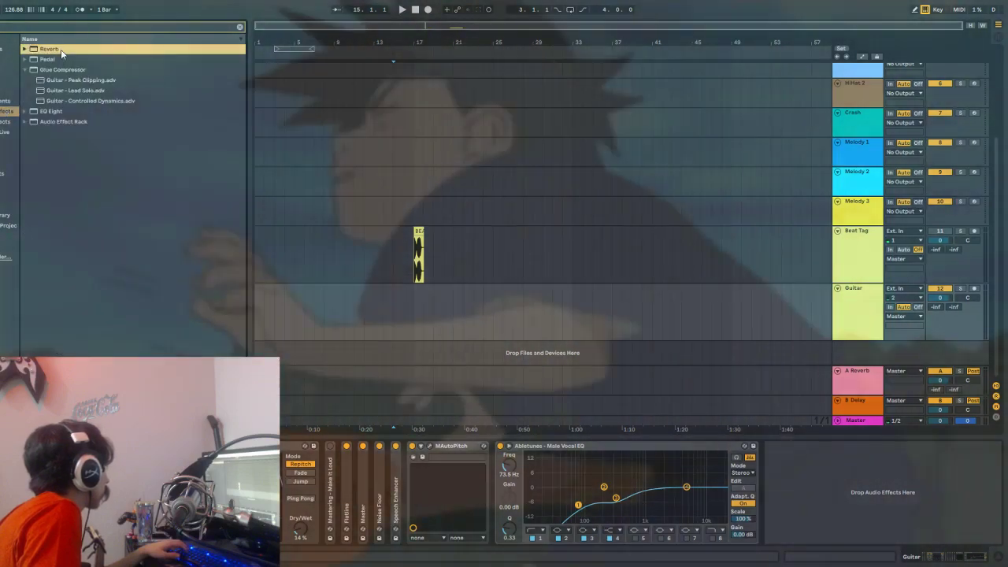
# Load the Guitar - Controlled Dynamics Glue Compressor preset on the Guitar track and set its Makeup gain to 2.70 dB.
pyautogui.click(41, 80)
pyautogui.click(44, 91)
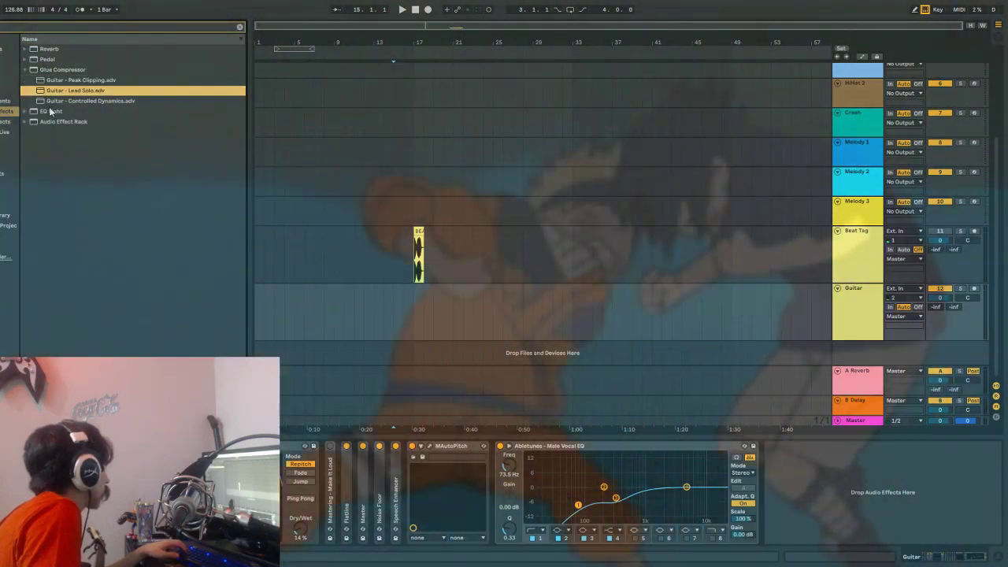
pyautogui.doubleClick(66, 101)
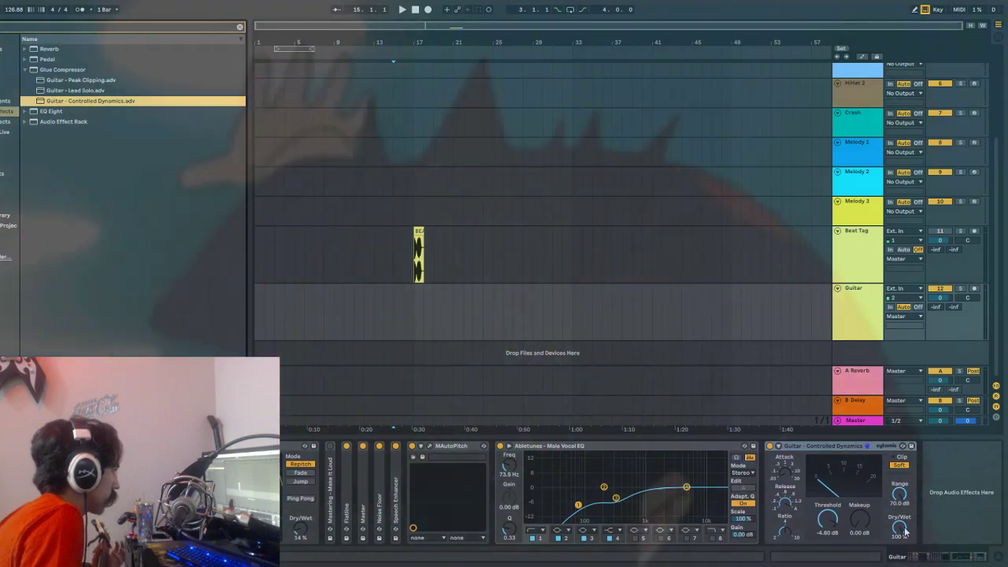
pyautogui.moveTo(859, 520); pyautogui.dragTo(859, 478)
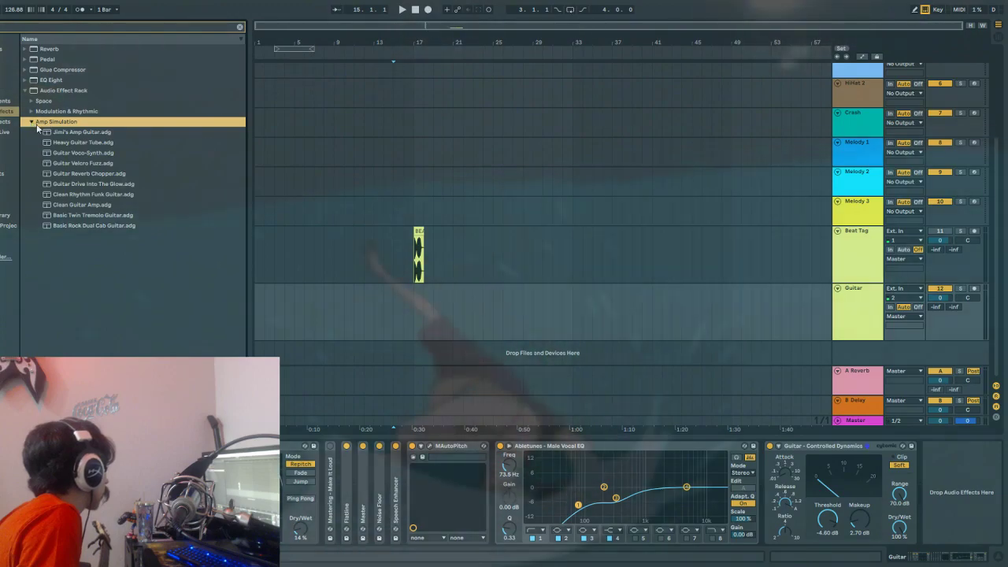
# Add the Heavy Guitar Tube amp simulation rack to the Guitar track and set the track's monitoring to In.
pyautogui.doubleClick(79, 143)
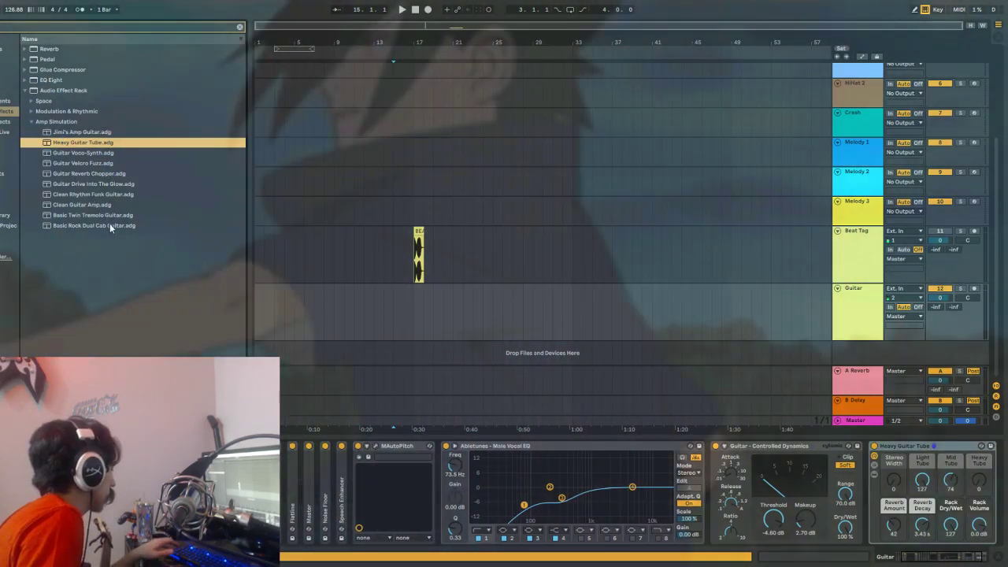
pyautogui.hotkey('ctrl', 'a')
pyautogui.click(845, 313)
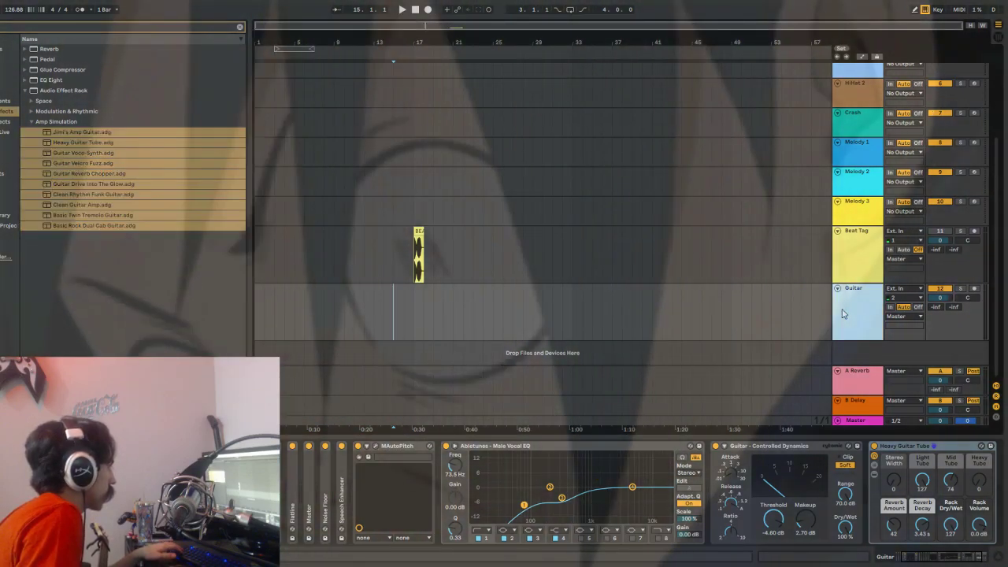
pyautogui.click(890, 308)
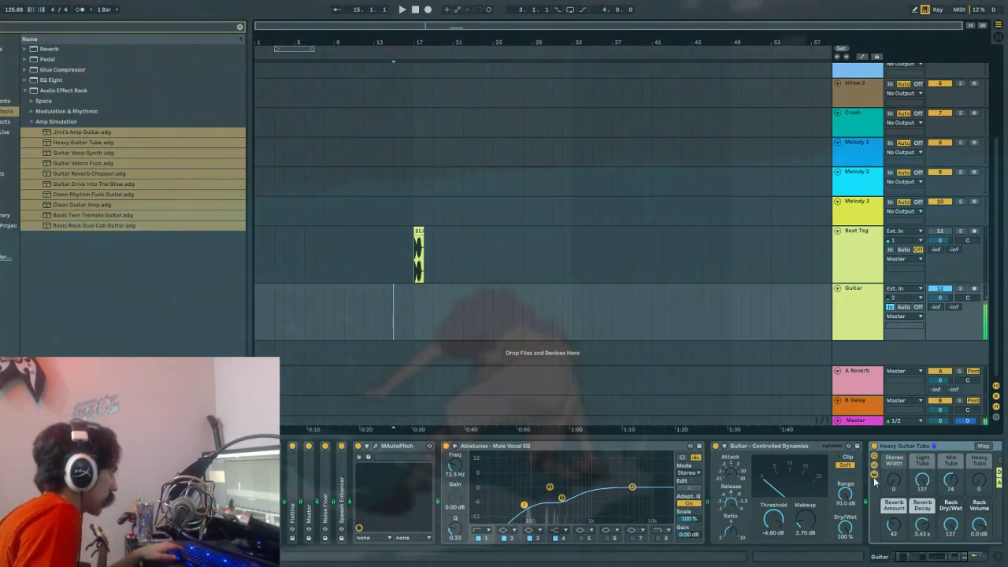
pyautogui.hscroll(-2, 880, 510)
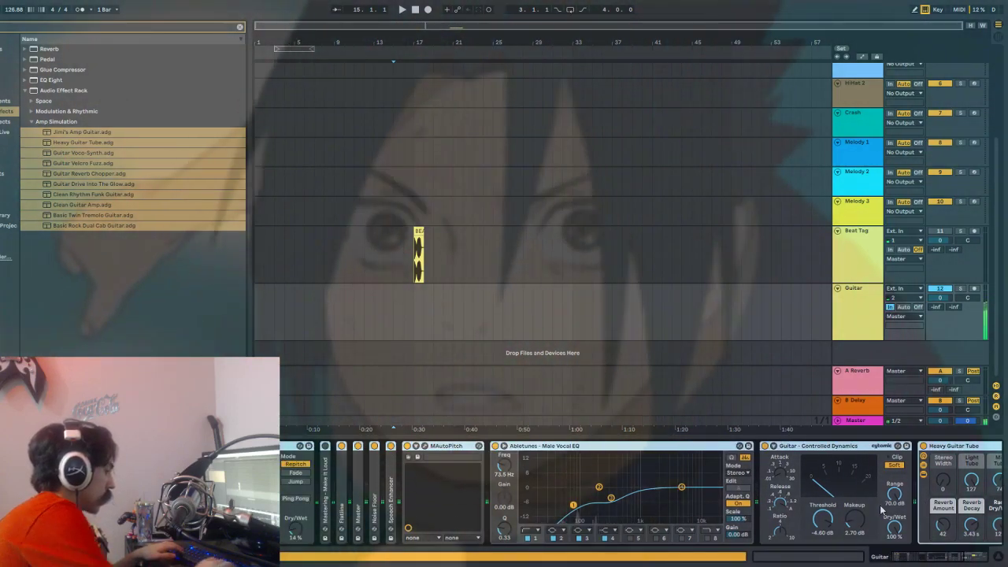
# Clear the Guitar track's effects and try the Basic Rock Dual Cab Guitar, Jimi's Amp Guitar and Guitar Reverb Chopper racks.
pyautogui.press('Delete')
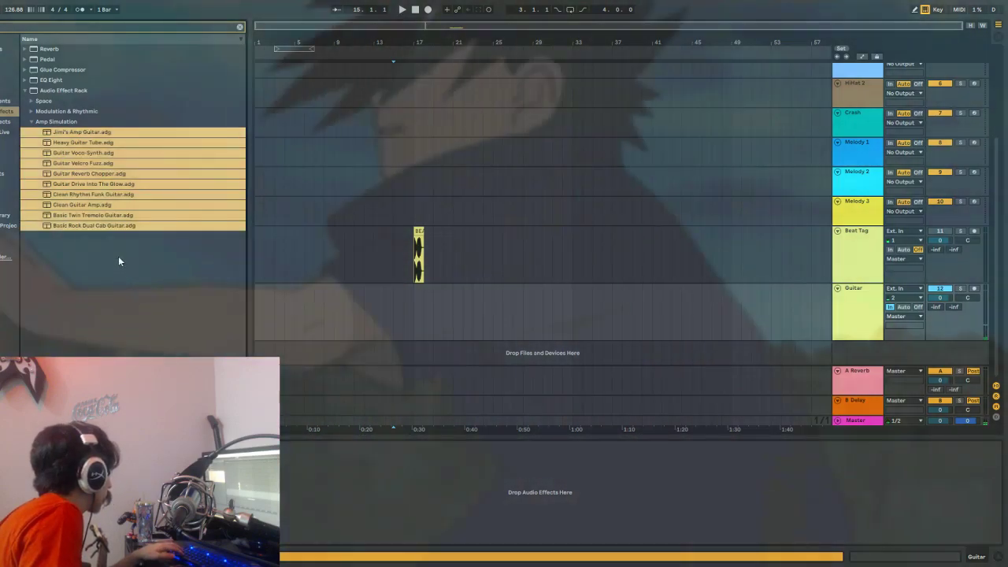
pyautogui.click(89, 225)
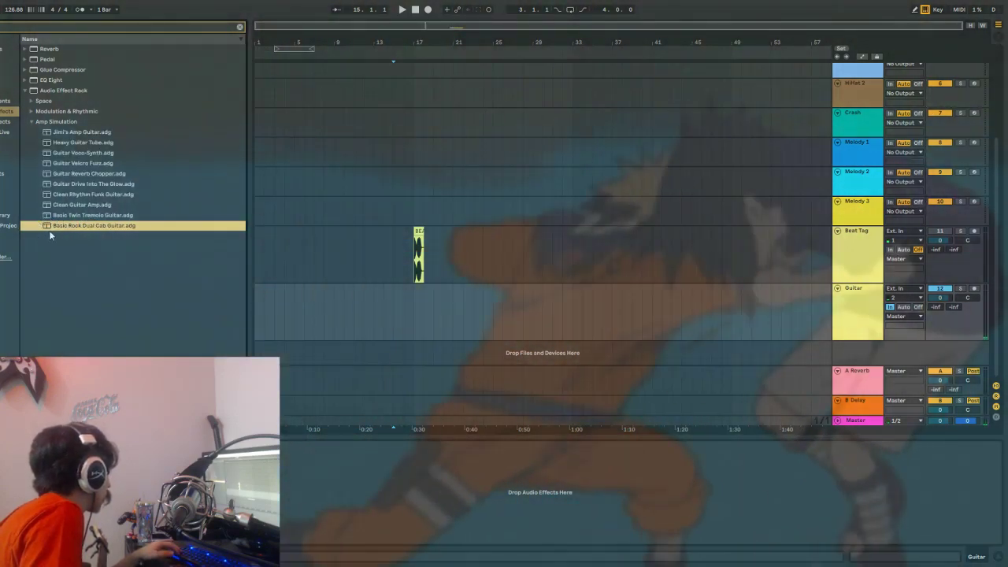
pyautogui.doubleClick(83, 227)
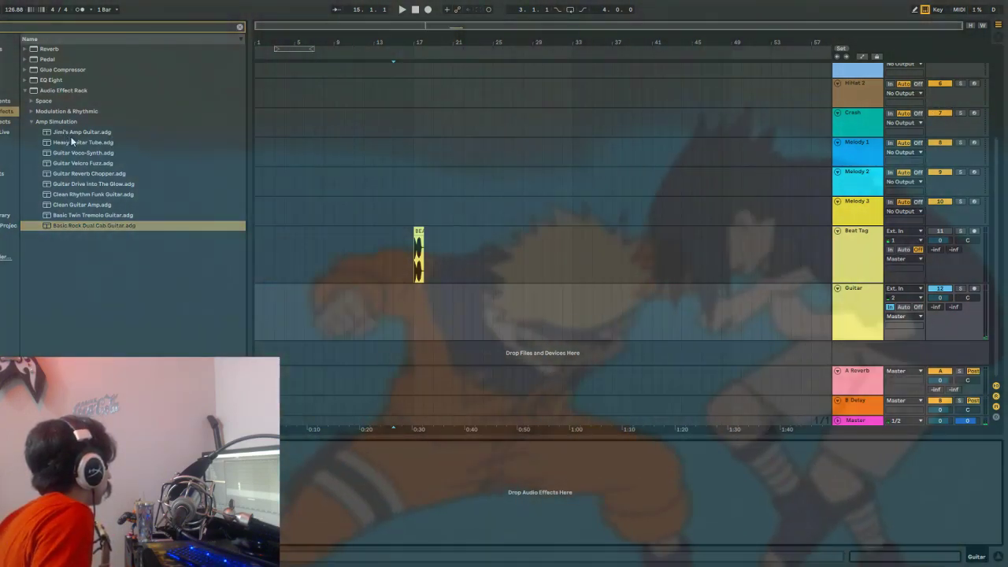
pyautogui.click(72, 133)
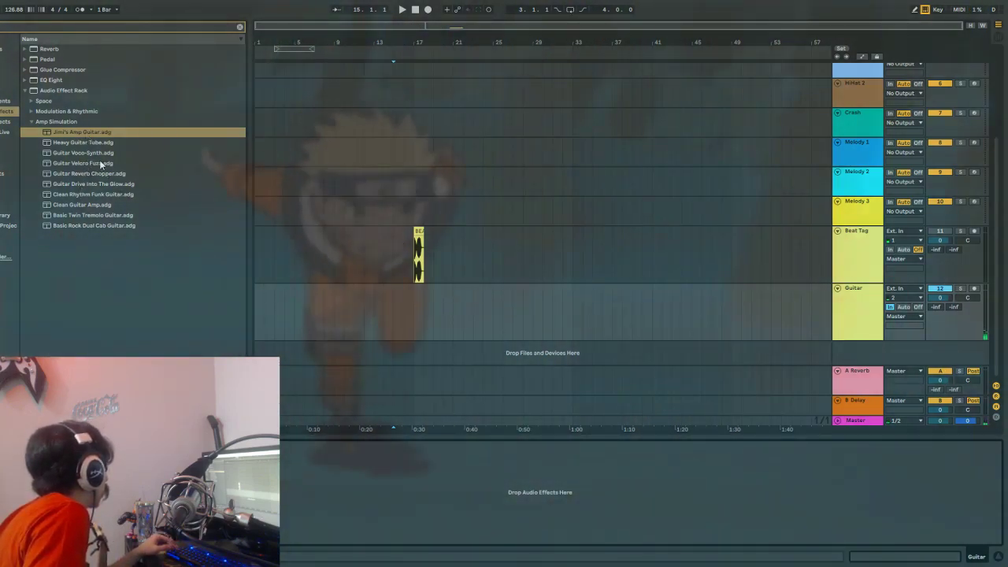
pyautogui.click(91, 173)
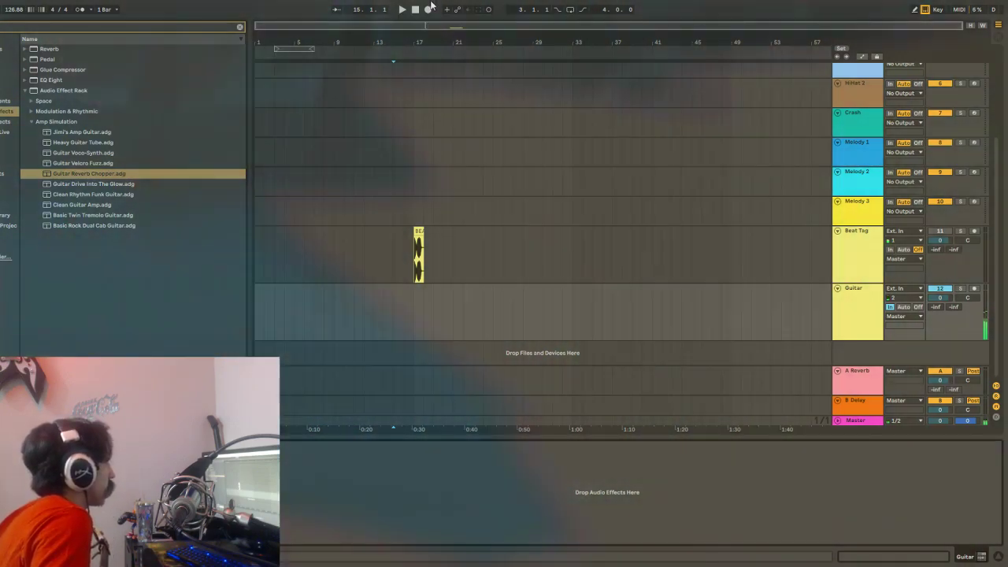
# Set the project tempo to 76.00 BPM, arm the Guitar track and start recording from bar 1.
pyautogui.click(416, 10)
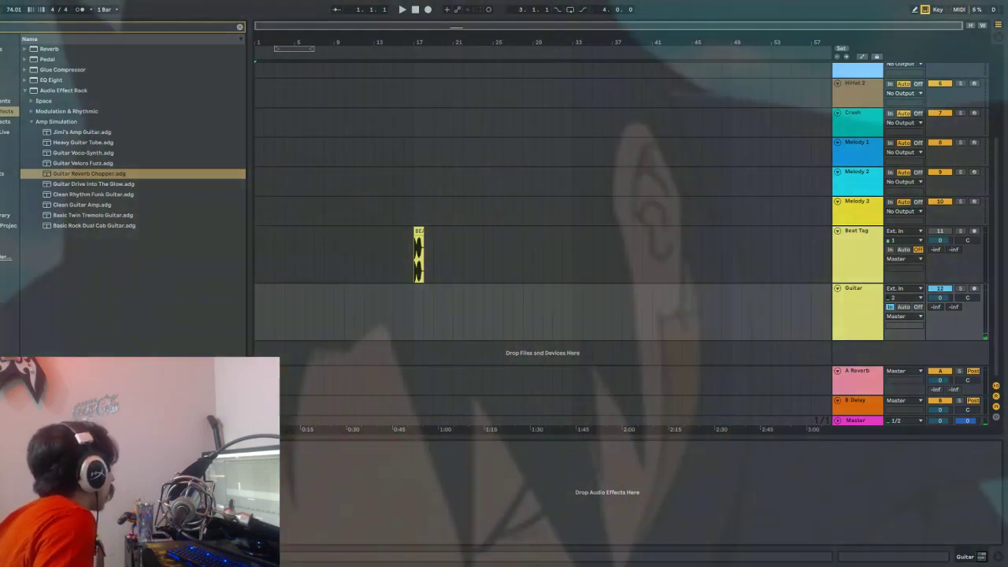
pyautogui.click(1, 10)
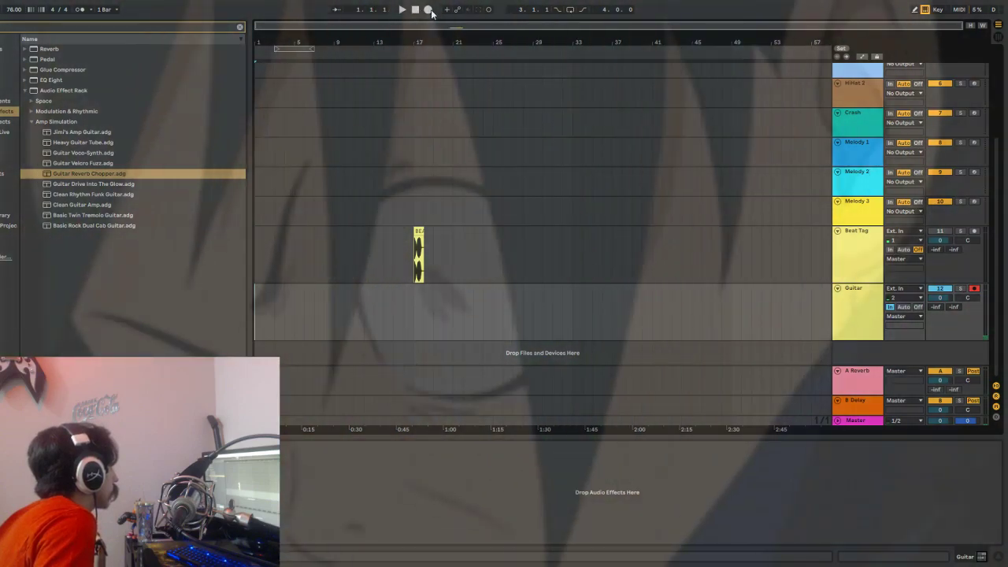
pyautogui.click(428, 10)
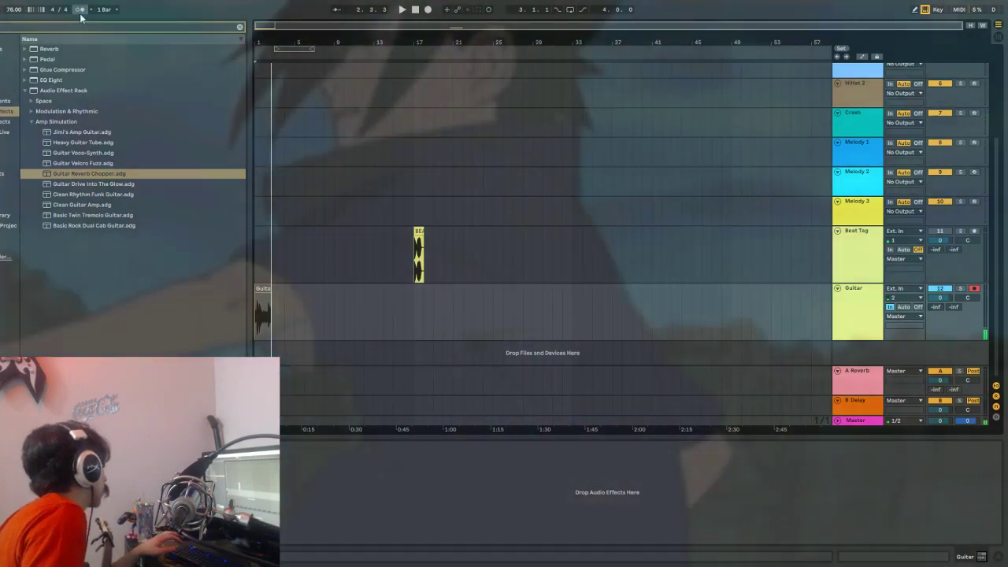
# Turn on the metronome and replace the short first take with a new guitar recording from bar 1 to about bar 15.
pyautogui.click(79, 10)
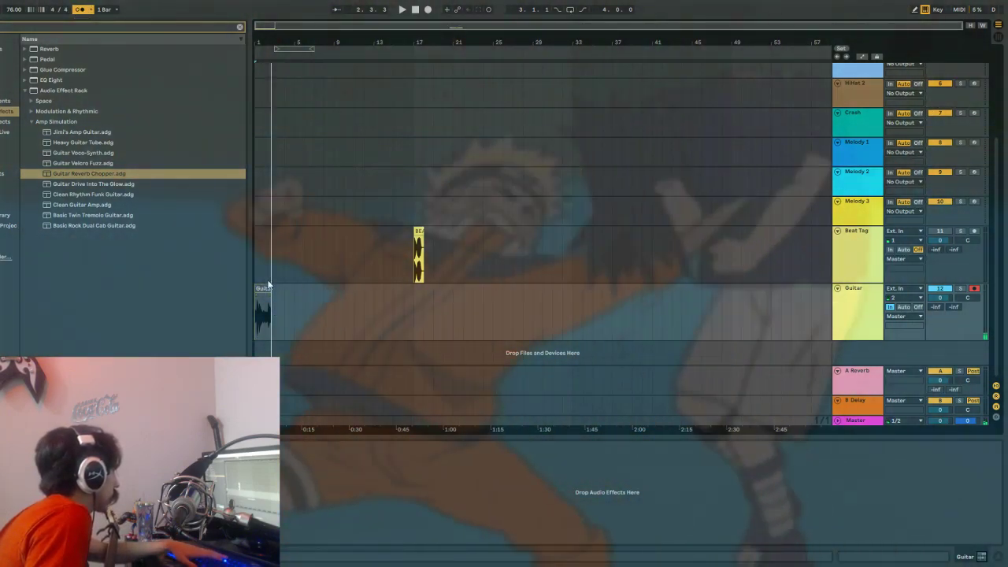
pyautogui.click(260, 288)
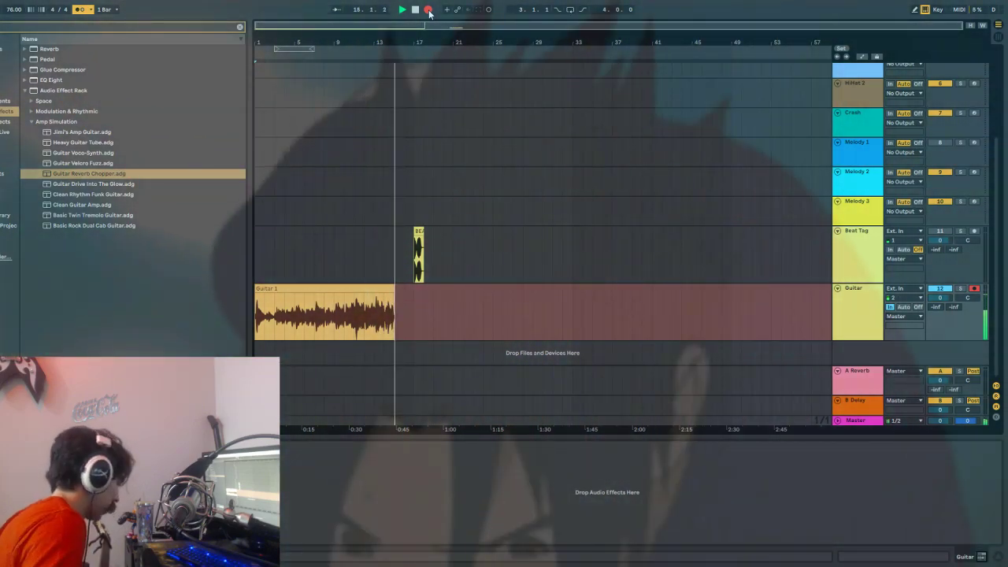
pyautogui.press('space')
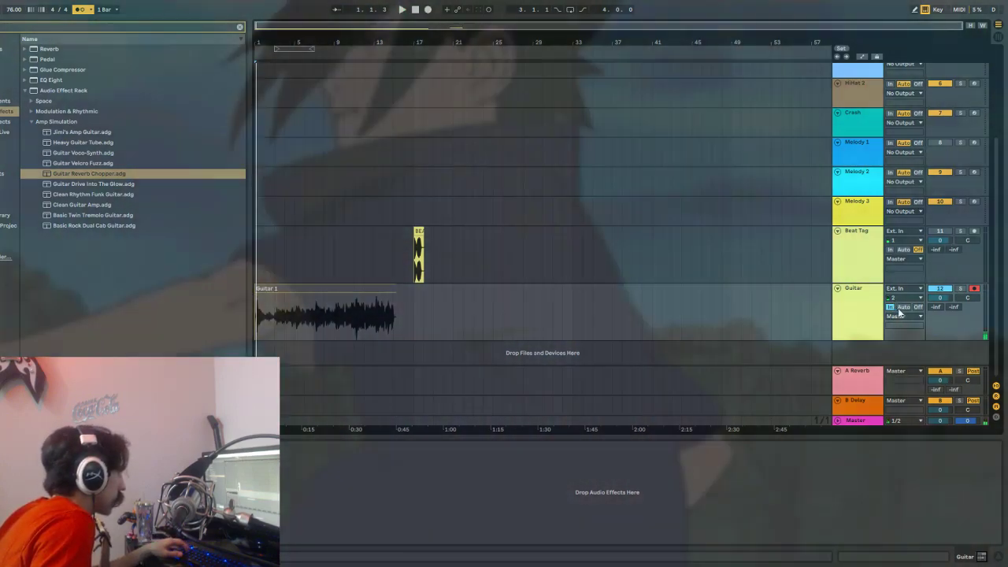
# Set the Guitar track's monitoring to Auto, play back the new take and split it at bars 5 and 7.
pyautogui.click(331, 311)
pyautogui.press('space')
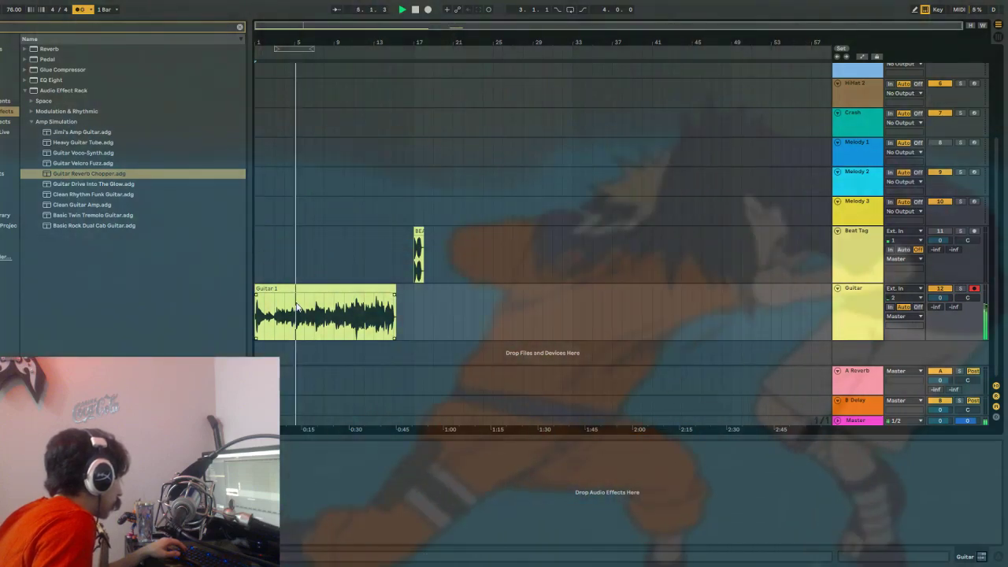
pyautogui.click(297, 308)
pyautogui.hotkey('ctrl', 'e')
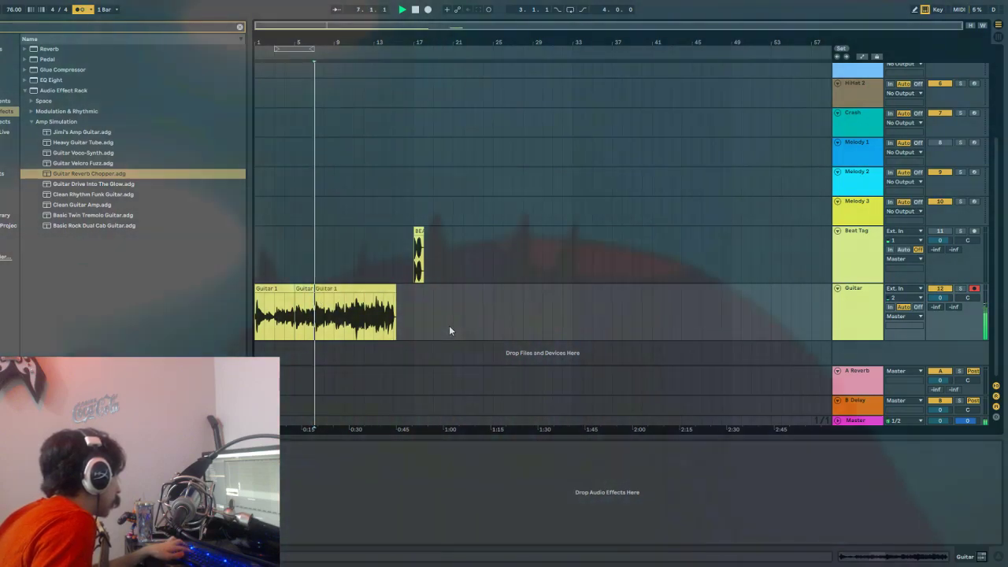
pyautogui.press('space')
pyautogui.click(315, 307)
pyautogui.hotkey('ctrl', 'e')
# Keep only the two-bar guitar section from bars 5 to 7, deleting the rest, and move it to bar 1.
pyautogui.click(310, 290)
pyautogui.moveTo(311, 289); pyautogui.dragTo(313, 290)
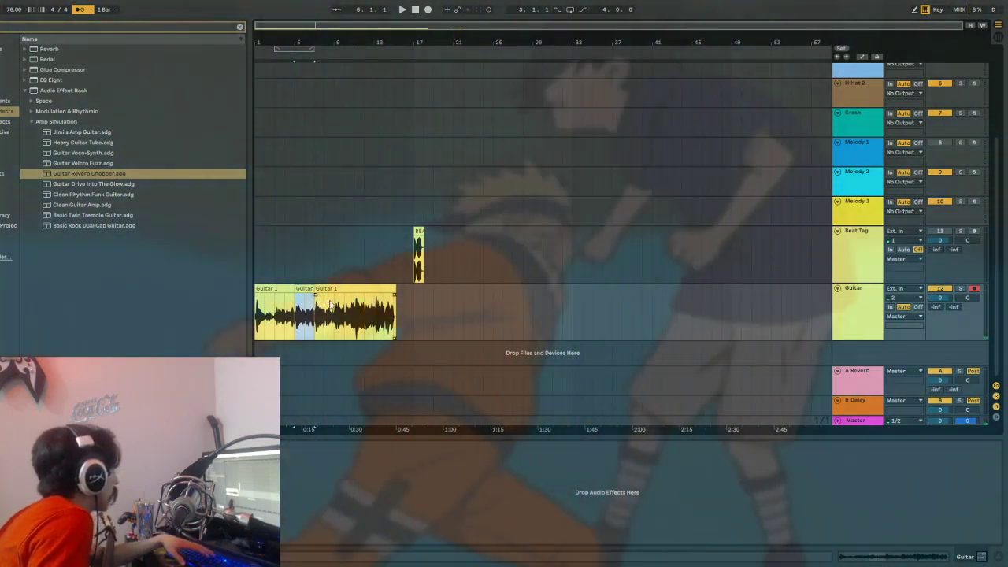
pyautogui.click(338, 293)
pyautogui.press('Delete')
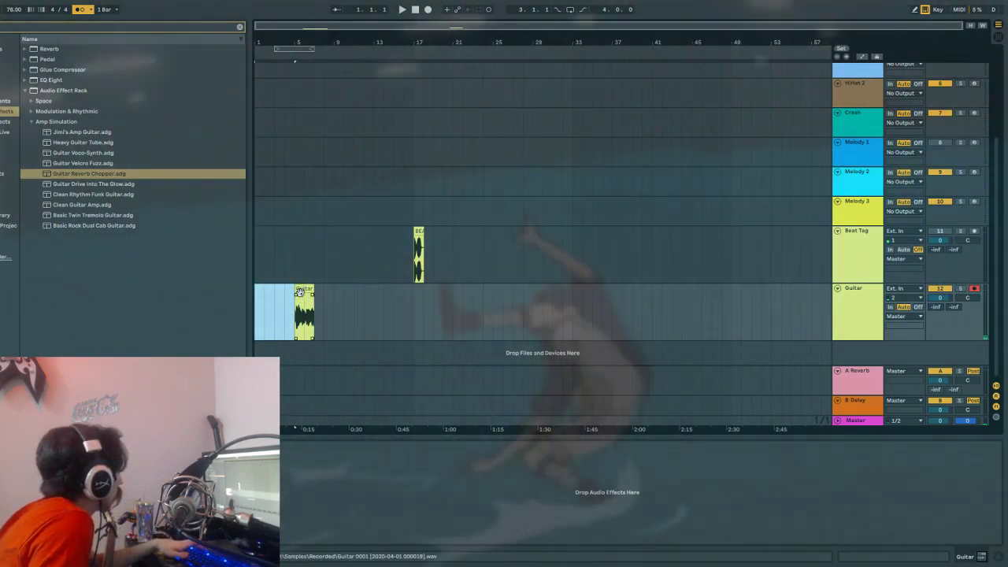
pyautogui.moveTo(261, 300); pyautogui.dragTo(260, 299)
# Play the two-bar guitar clip and repeat it back to back along the Guitar track up to bar 13.
pyautogui.press('space')
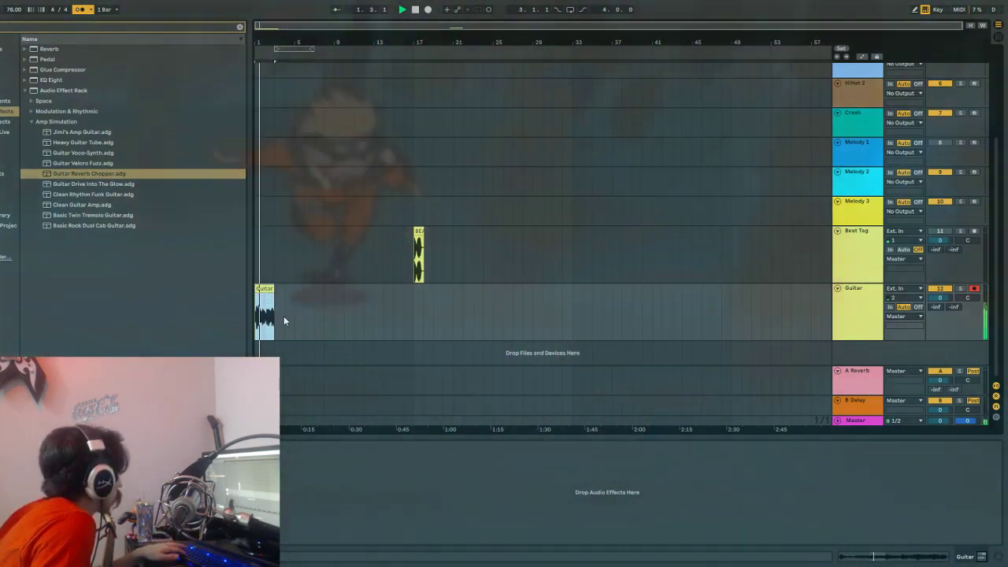
pyautogui.click(279, 316)
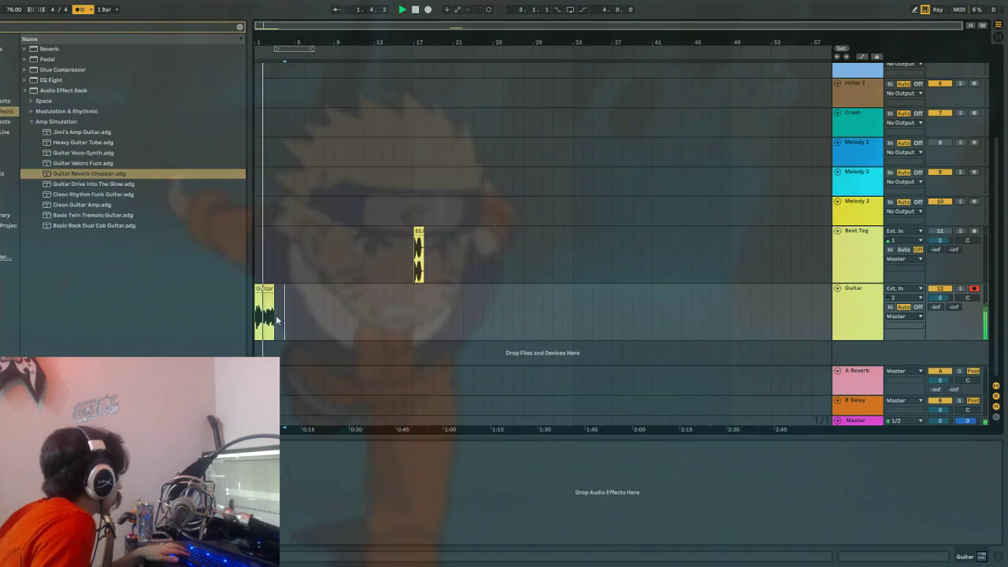
pyautogui.hotkey('ctrl', 'v')
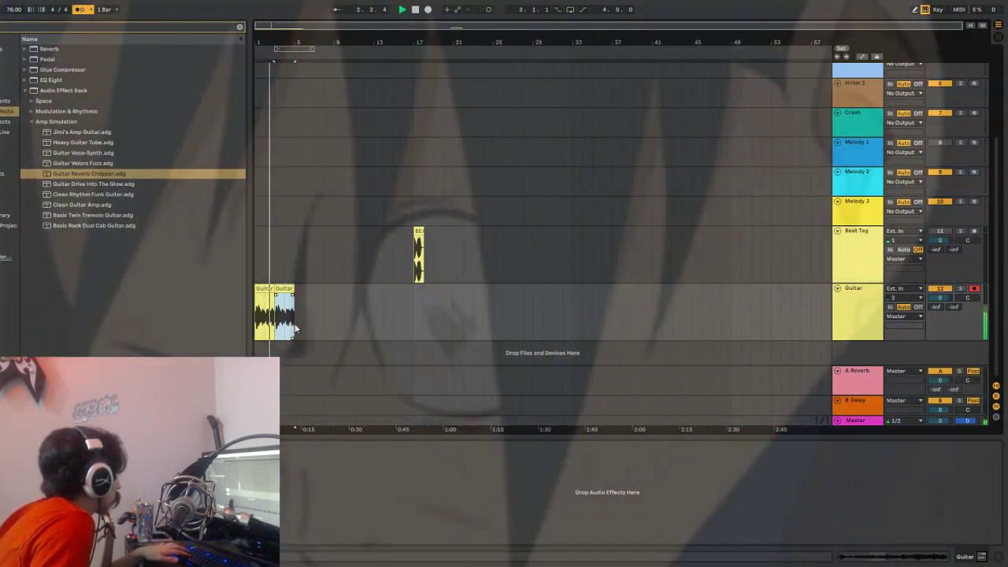
pyautogui.hotkey('ctrl', 'v')
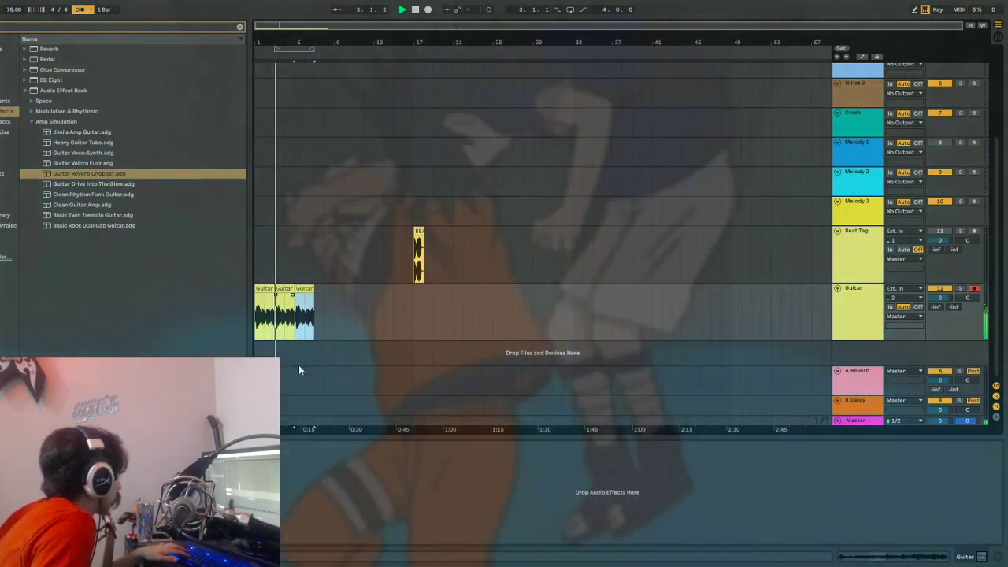
pyautogui.hotkey('ctrl', 'v')
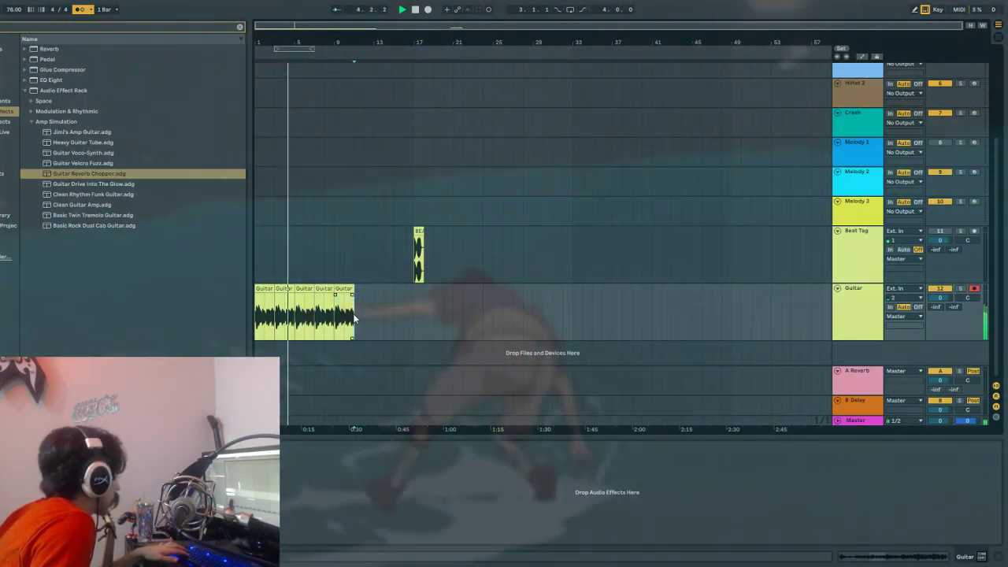
pyautogui.hotkey('ctrl', 'v')
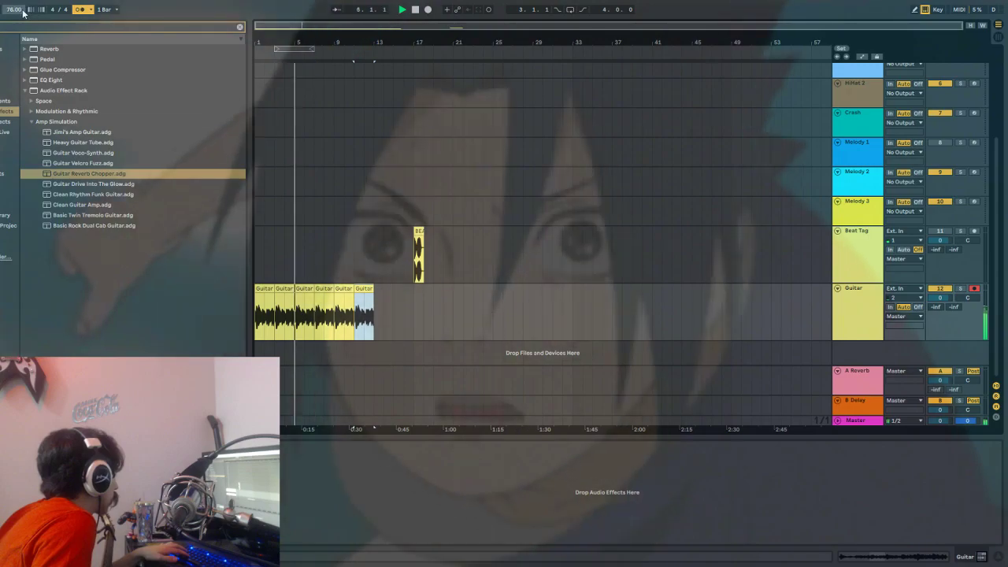
# Set the project tempo to 75.00 BPM and listen to the repeated guitar clips from the start.
pyautogui.click(13, 9)
pyautogui.moveTo(13, 10); pyautogui.dragTo(14, 4)
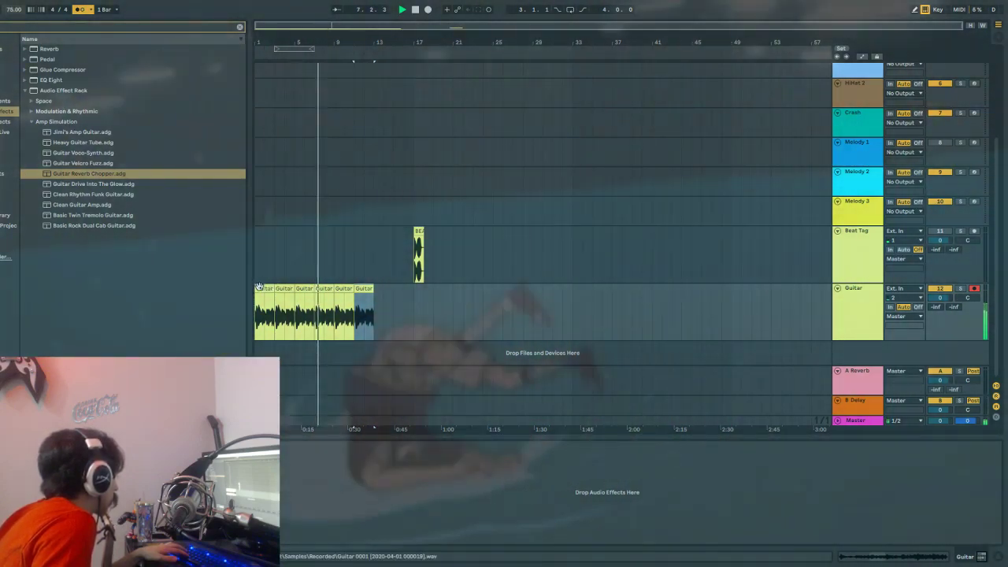
pyautogui.click(260, 300)
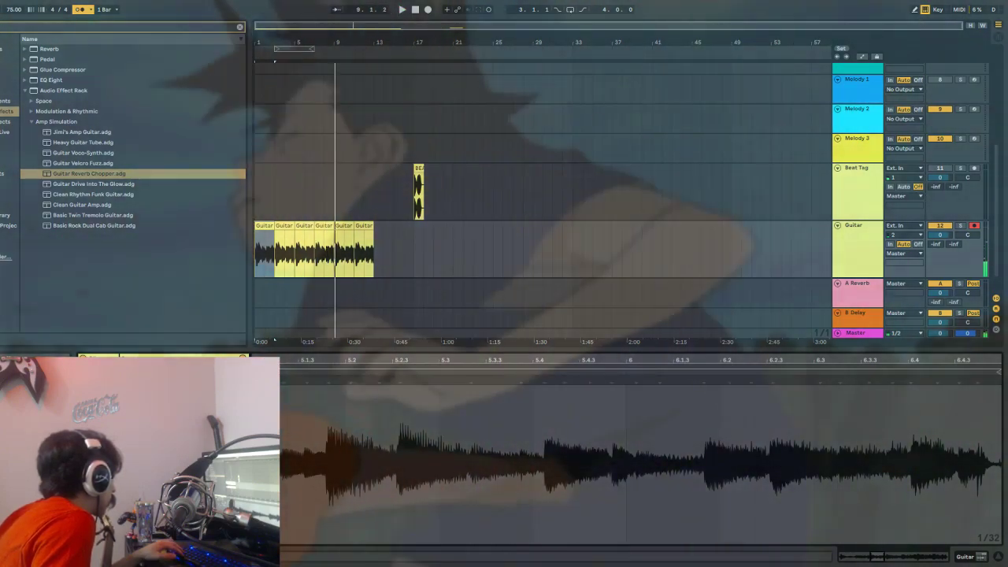
pyautogui.press('space')
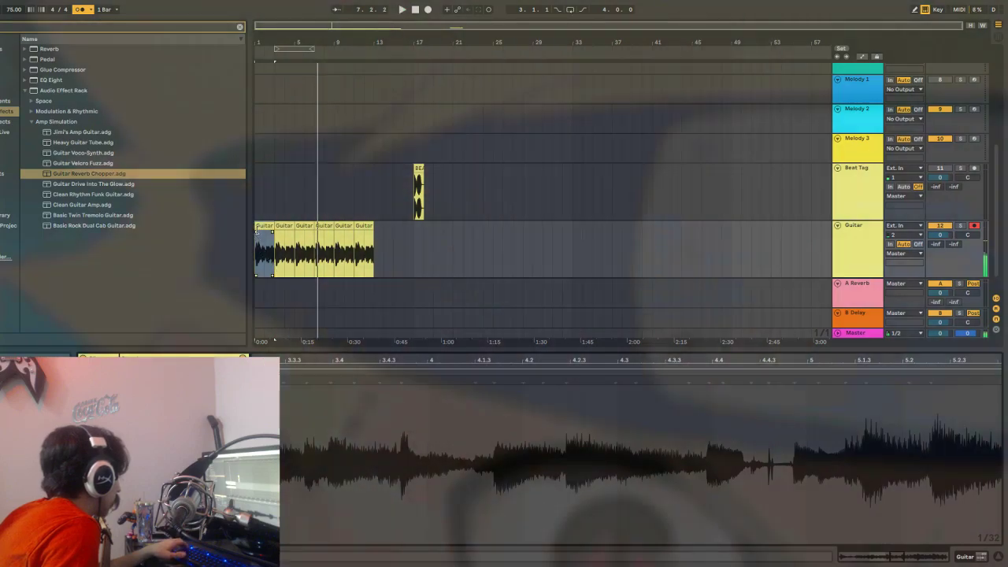
pyautogui.press('space')
pyautogui.moveTo(274, 247); pyautogui.dragTo(256, 244)
pyautogui.press('space')
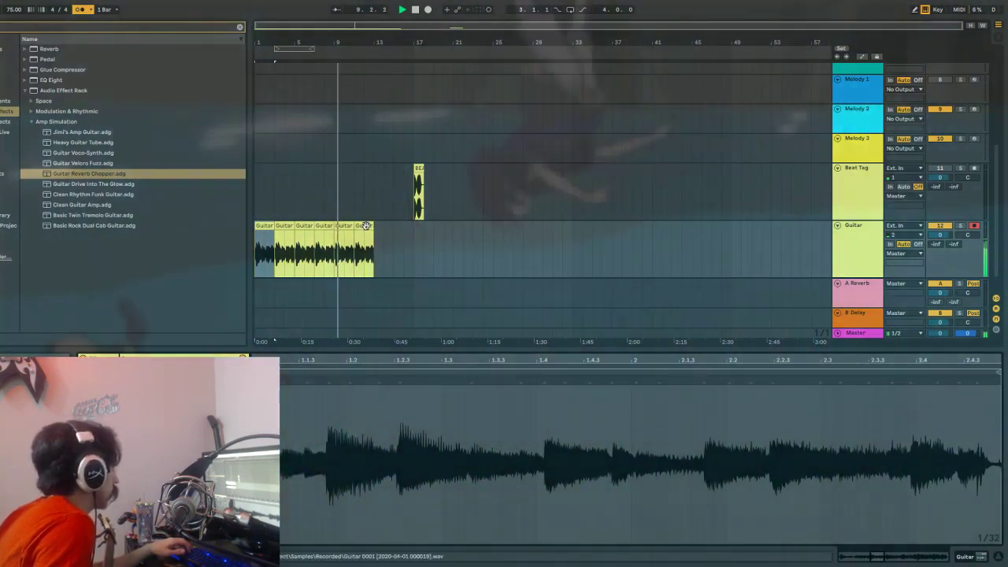
# Delete the clip on the Beat Tag track and set the loop to start at bar 1 with a length of 6 bars.
pyautogui.click(419, 170)
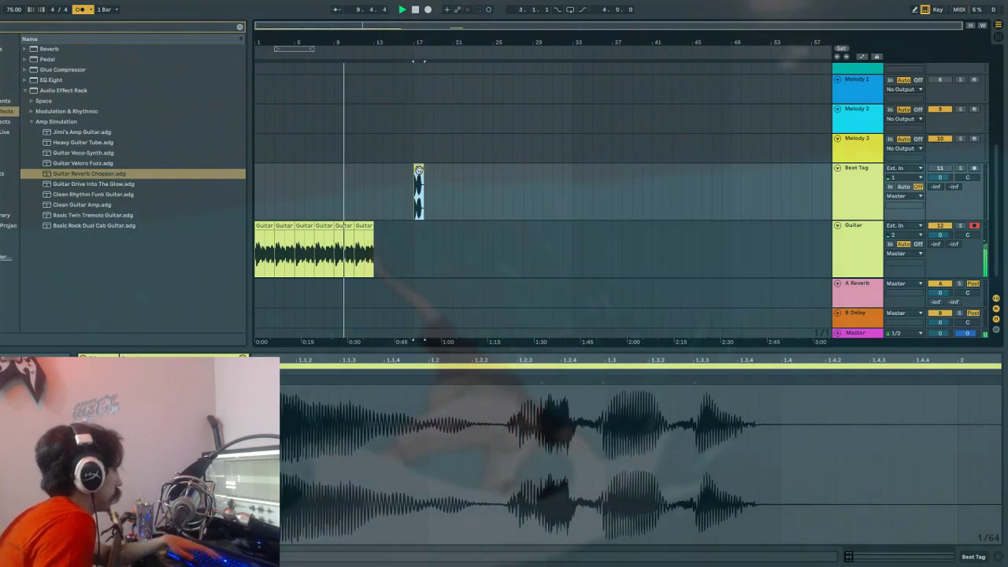
pyautogui.click(333, 291)
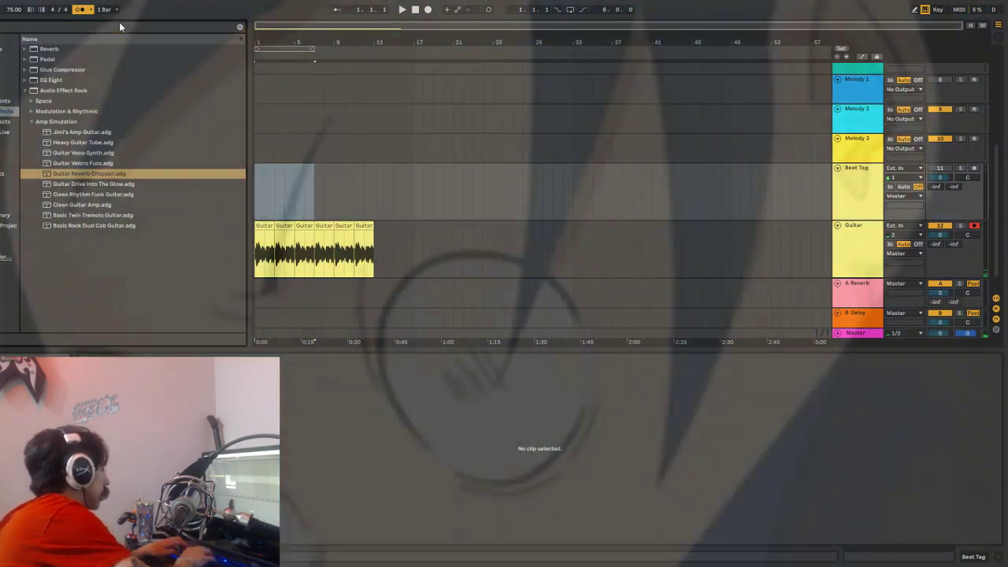
pyautogui.click(120, 27)
pyautogui.write('drum')
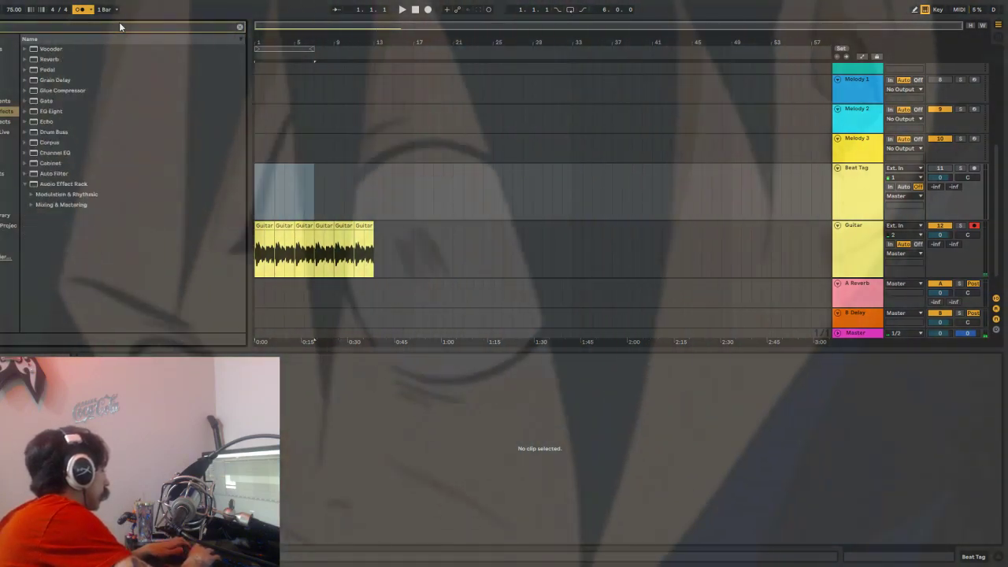
pyautogui.press('BackSpace')
pyautogui.press('BackSpace')
pyautogui.press('BackSpace')
pyautogui.press('BackSpace')
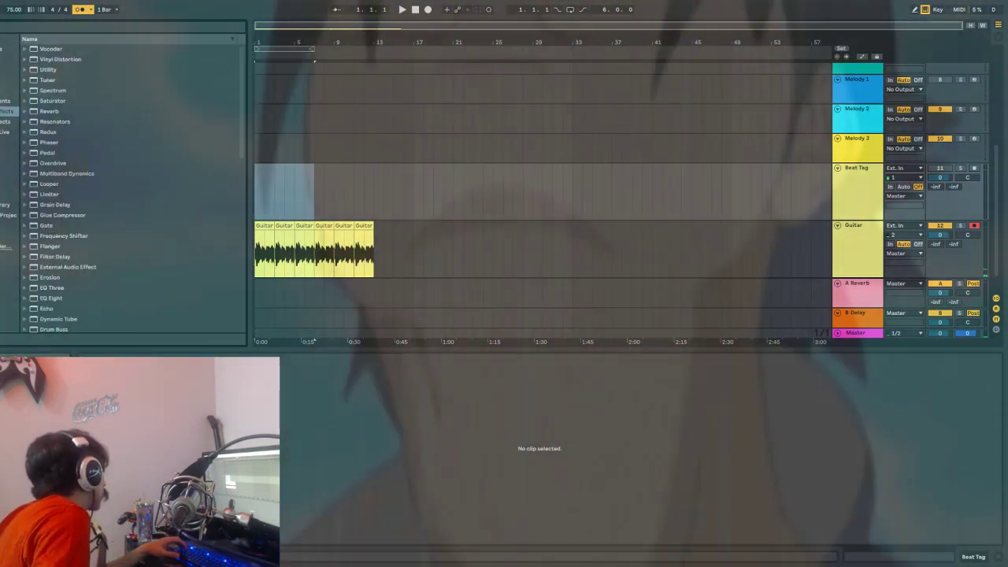
# Try the 22ai01drm099gm.aif drum loop with the guitar on the Beat Tag and Melody 3 tracks, and delete it.
pyautogui.click(7, 163)
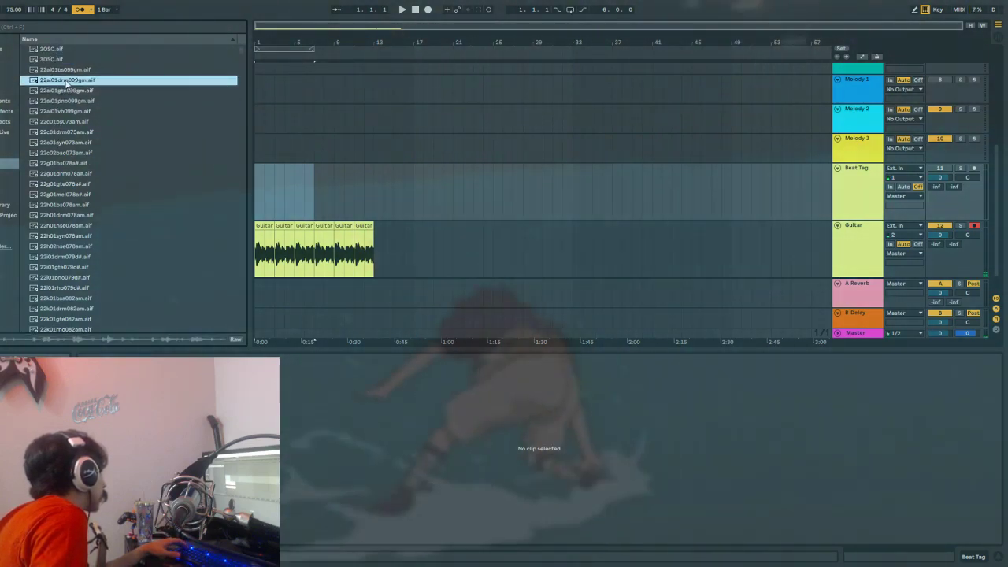
pyautogui.moveTo(255, 208); pyautogui.dragTo(268, 203)
pyautogui.press('space')
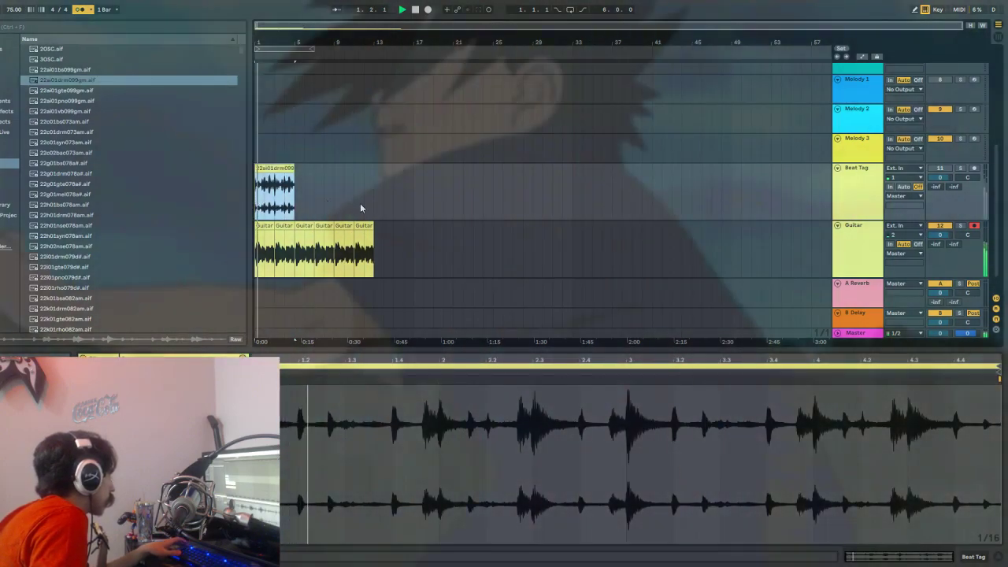
pyautogui.press('space')
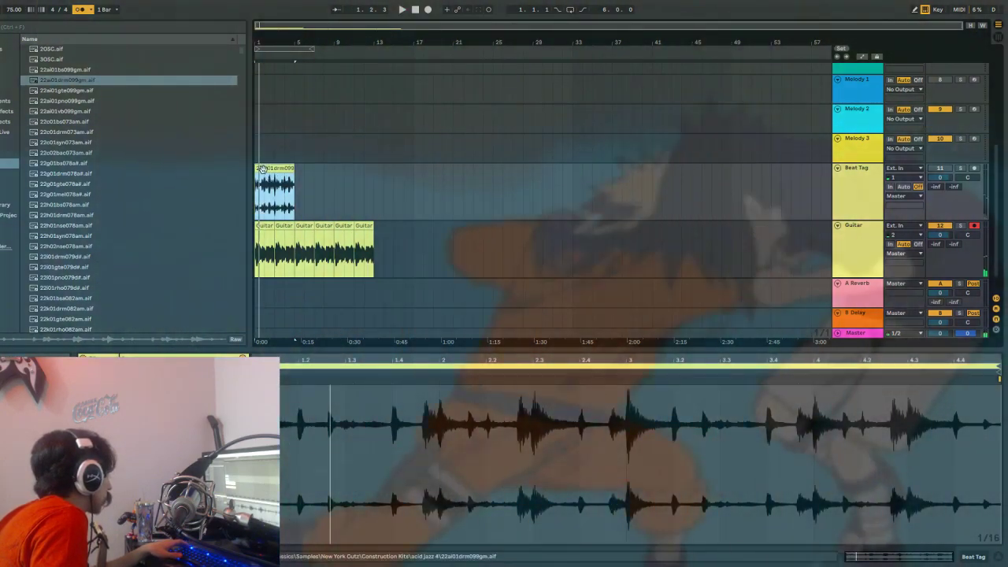
pyautogui.moveTo(262, 168); pyautogui.dragTo(265, 155)
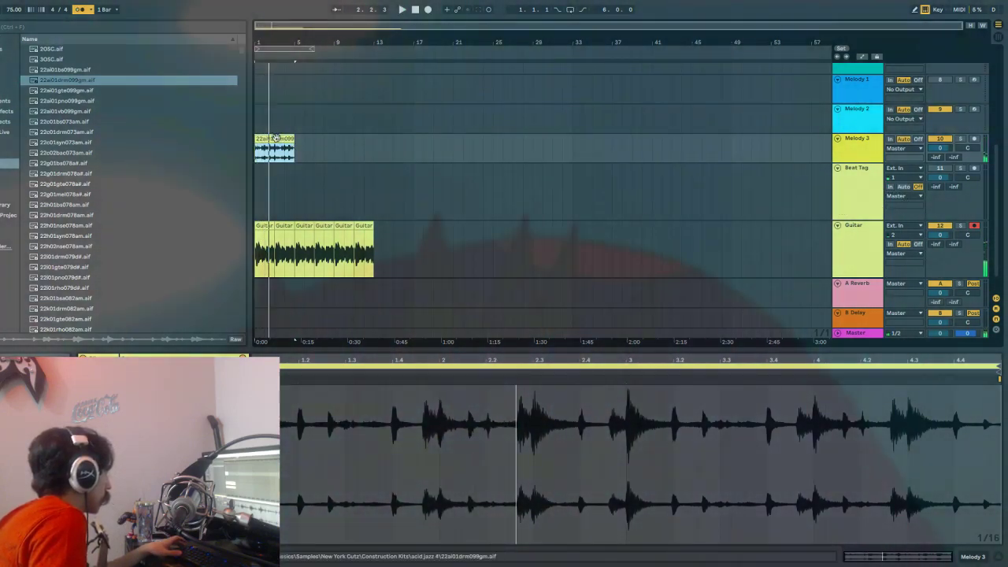
pyautogui.press('Delete')
# Duplicate the Guitar track and delete all the clips from the duplicate.
pyautogui.press('space')
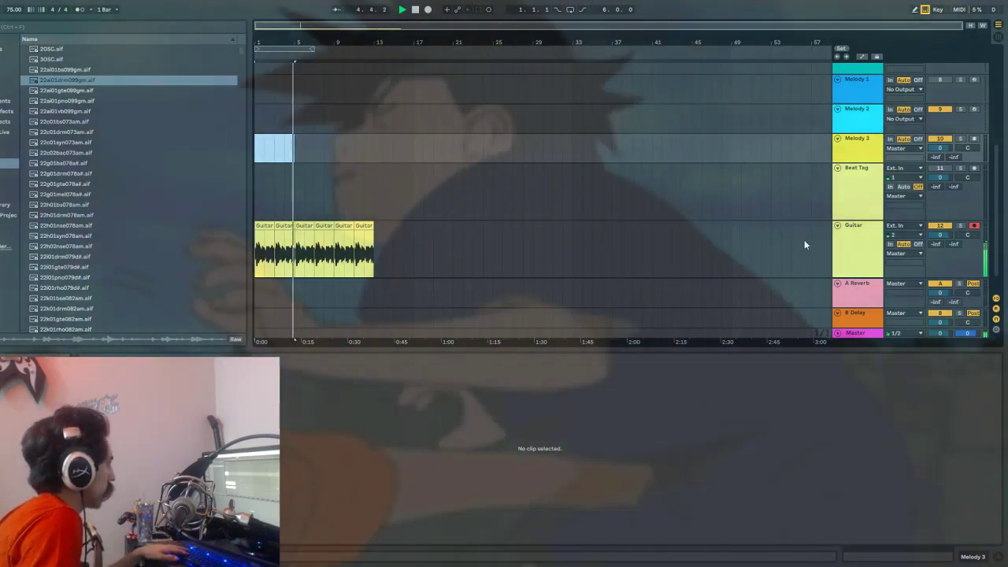
pyautogui.click(841, 241)
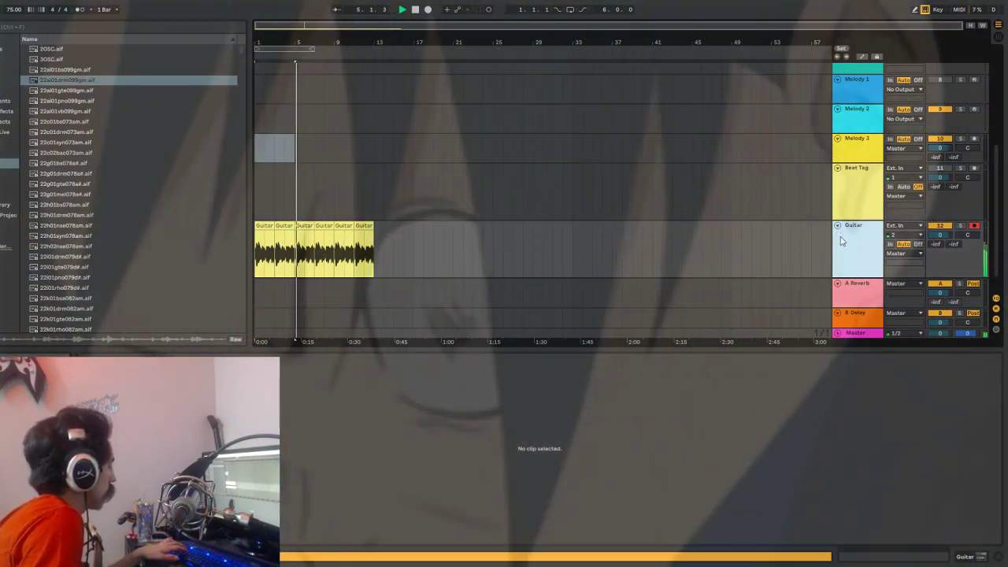
pyautogui.hotkey('ctrl', 'd')
pyautogui.moveTo(392, 183); pyautogui.dragTo(275, 197)
pyautogui.click(365, 246)
pyautogui.moveTo(389, 251); pyautogui.dragTo(155, 264)
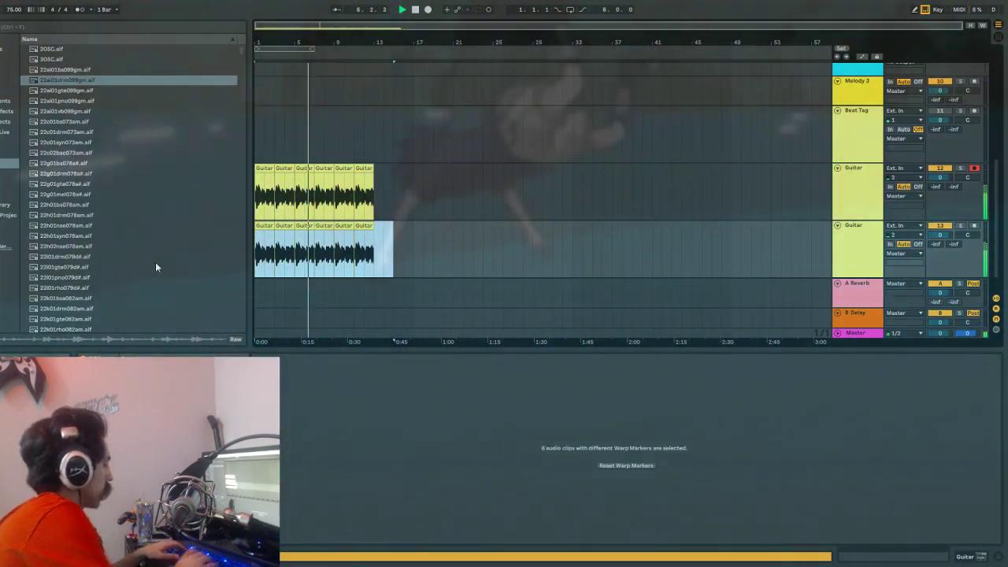
pyautogui.press('Delete')
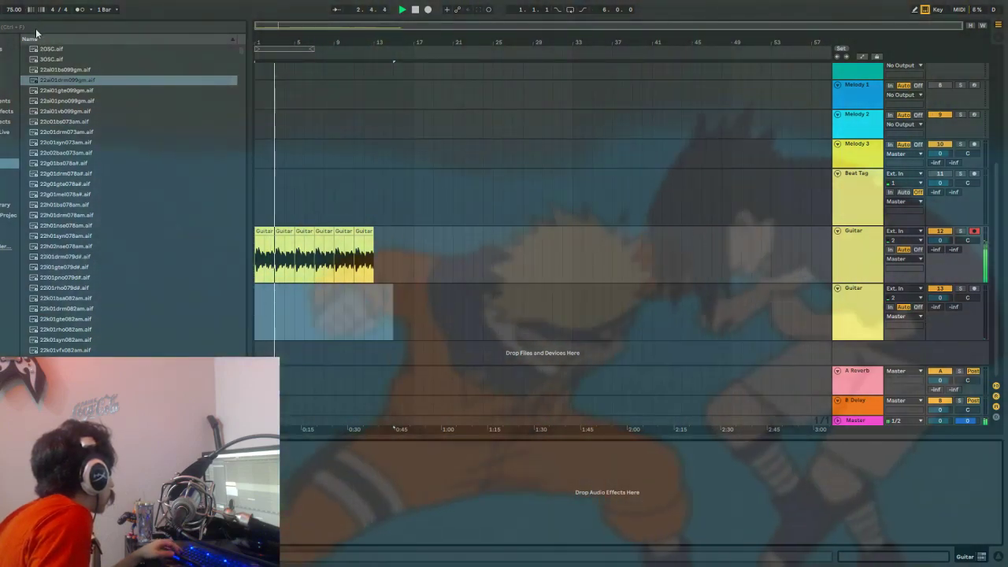
# Search the browser for "distort".
pyautogui.click(38, 28)
pyautogui.write('distort')
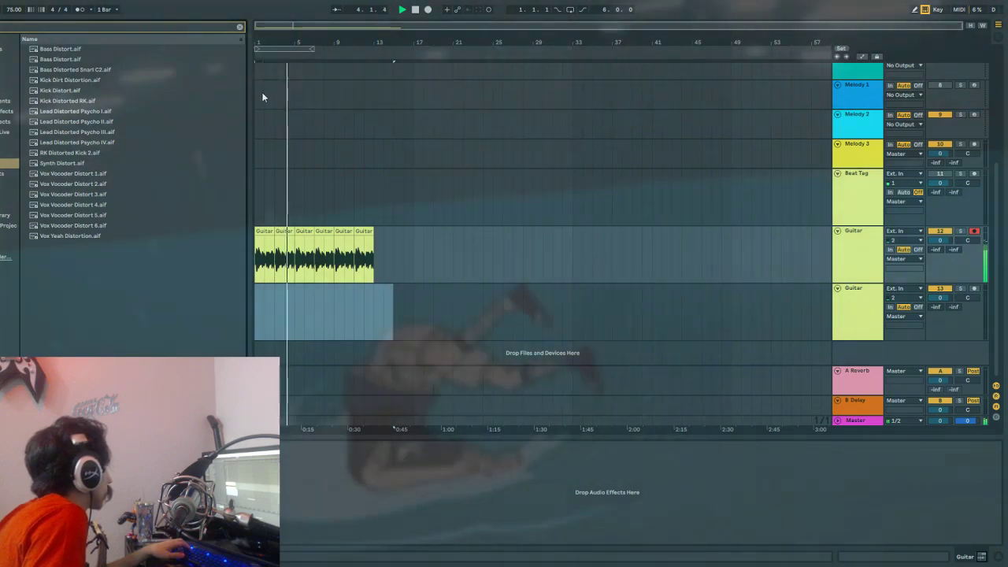
pyautogui.click(264, 96)
# Trim the start of the first clip on the original Guitar track slightly tighter and align it to bar 1.
pyautogui.click(256, 204)
pyautogui.press('space')
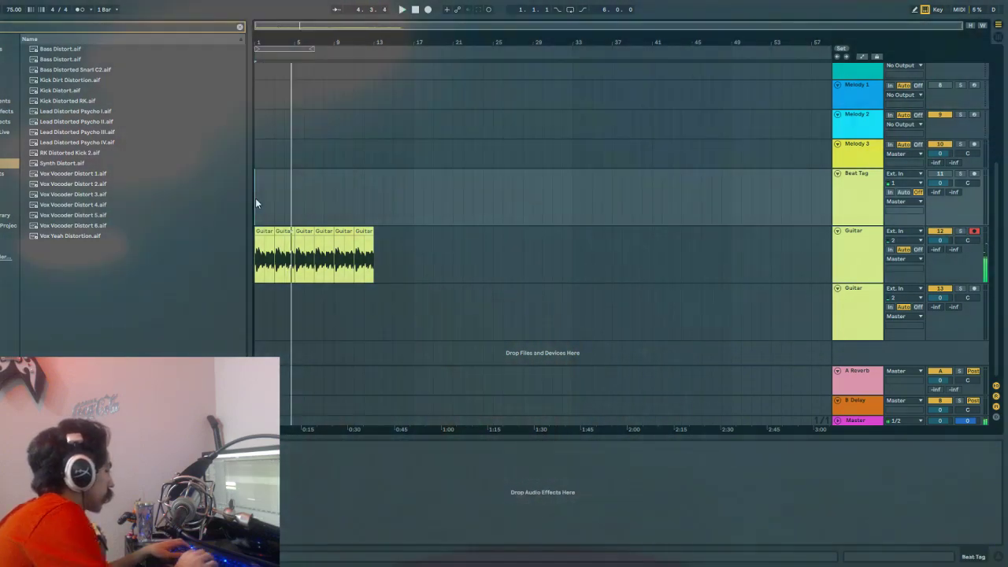
pyautogui.press('+')
pyautogui.press('+')
pyautogui.press('+')
pyautogui.press('+')
pyautogui.press('+')
pyautogui.press('+')
pyautogui.press('+')
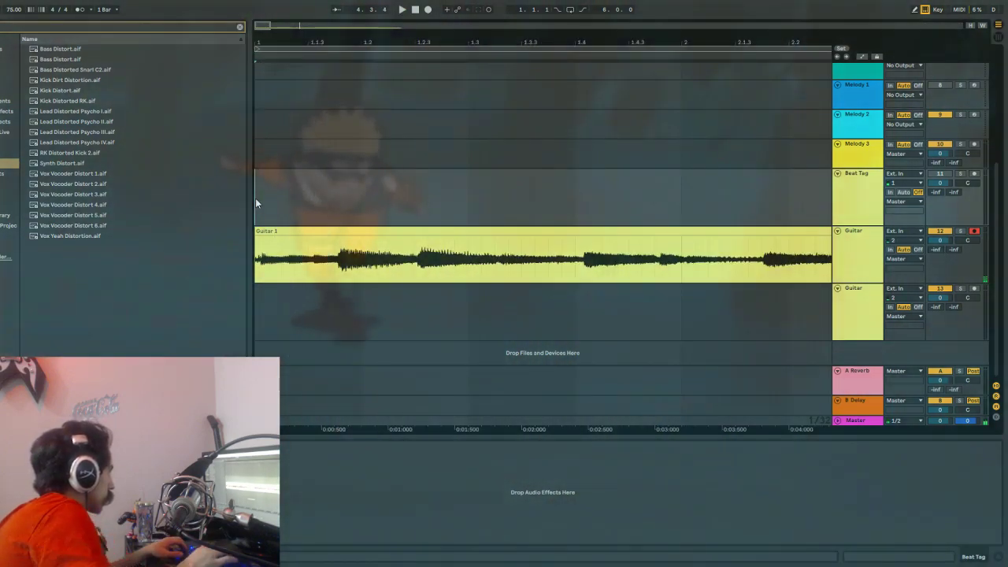
pyautogui.press('+')
pyautogui.press('+')
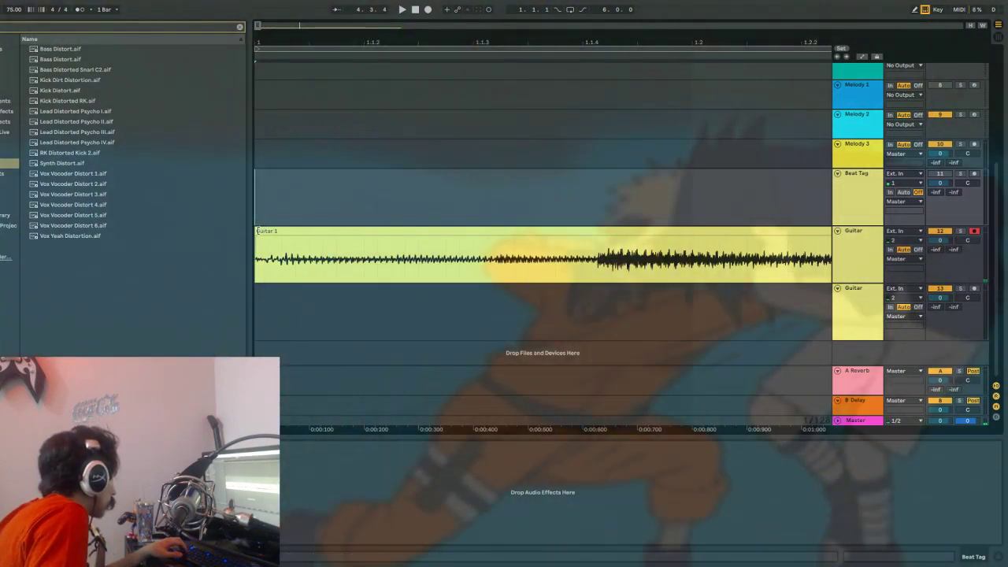
pyautogui.click(258, 232)
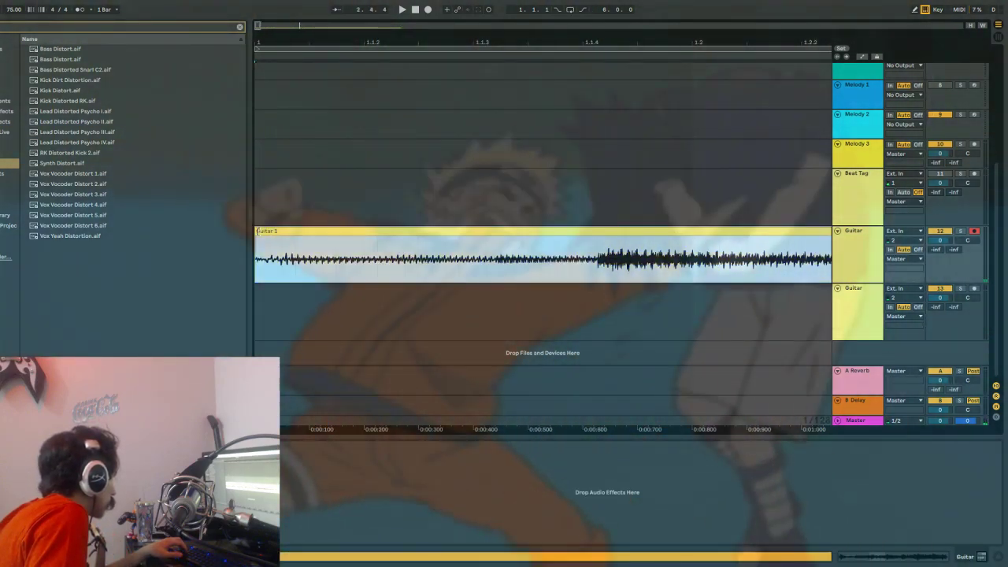
pyautogui.moveTo(288, 242); pyautogui.dragTo(266, 225)
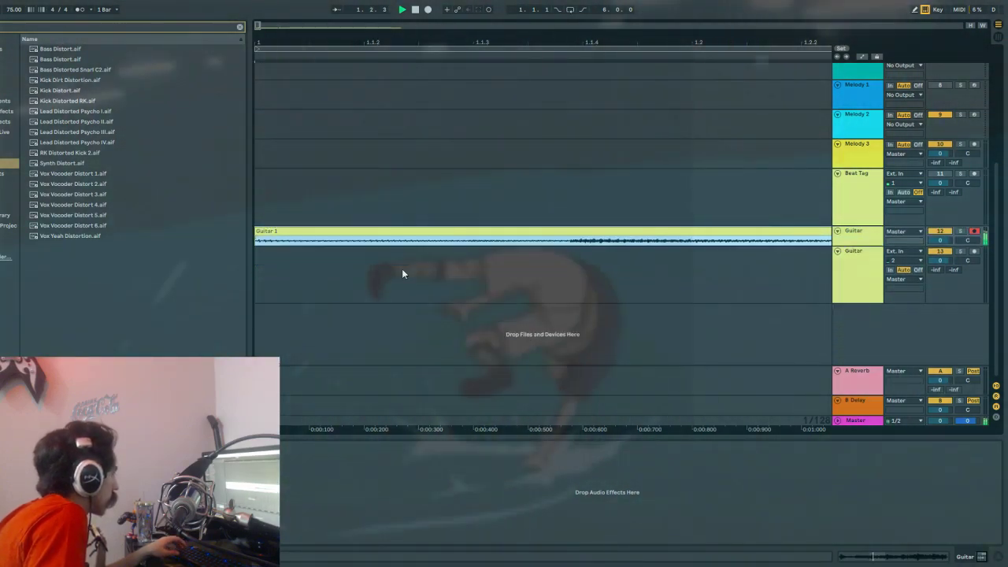
# Delete the repeated guitar clips from bar 3 onward, keeping only the first one.
pyautogui.scroll(1, 403, 269)
pyautogui.scroll(-10, 405, 267)
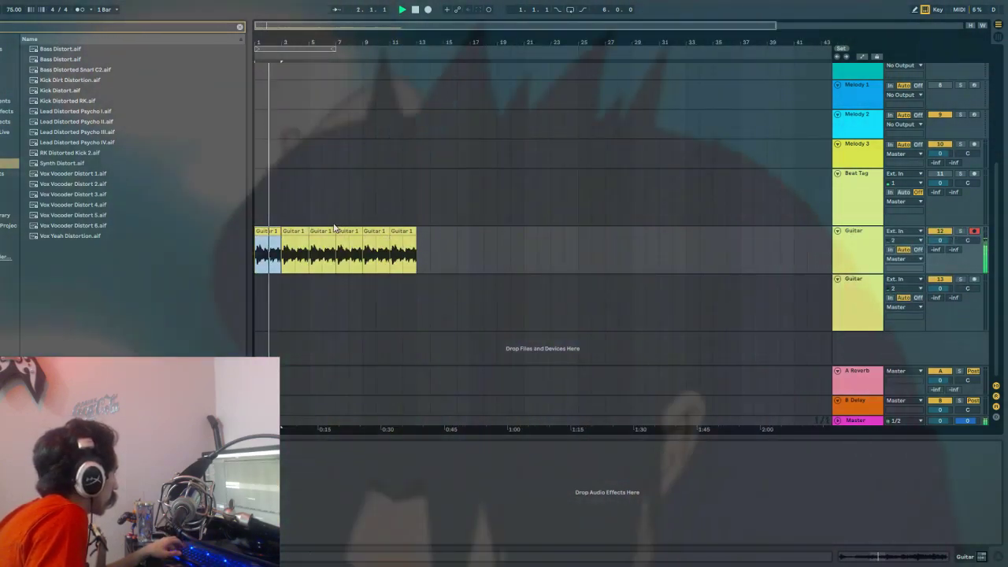
pyautogui.moveTo(470, 247); pyautogui.dragTo(289, 239)
pyautogui.press('Delete')
# Extend the end of the remaining guitar clip to bar 3.
pyautogui.scroll(5, 300, 278)
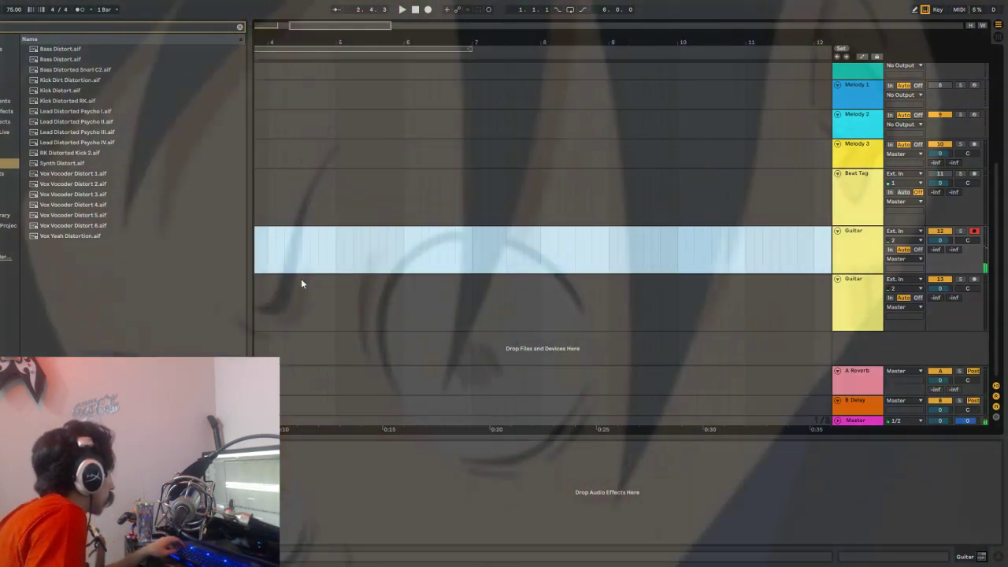
pyautogui.scroll(-6, 301, 279)
pyautogui.scroll(5, 301, 279)
pyautogui.hscroll(-3, 301, 281)
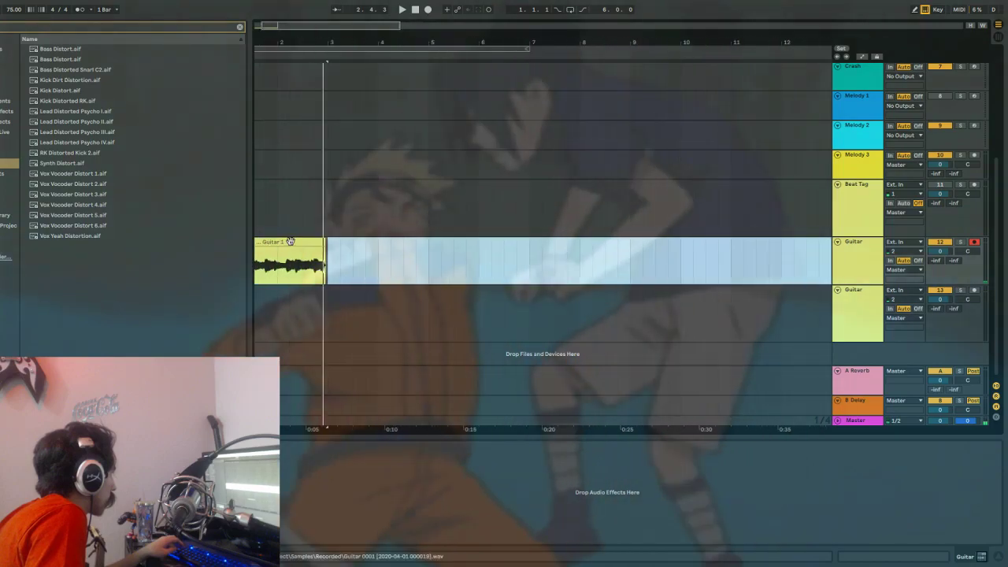
pyautogui.scroll(3, 360, 241)
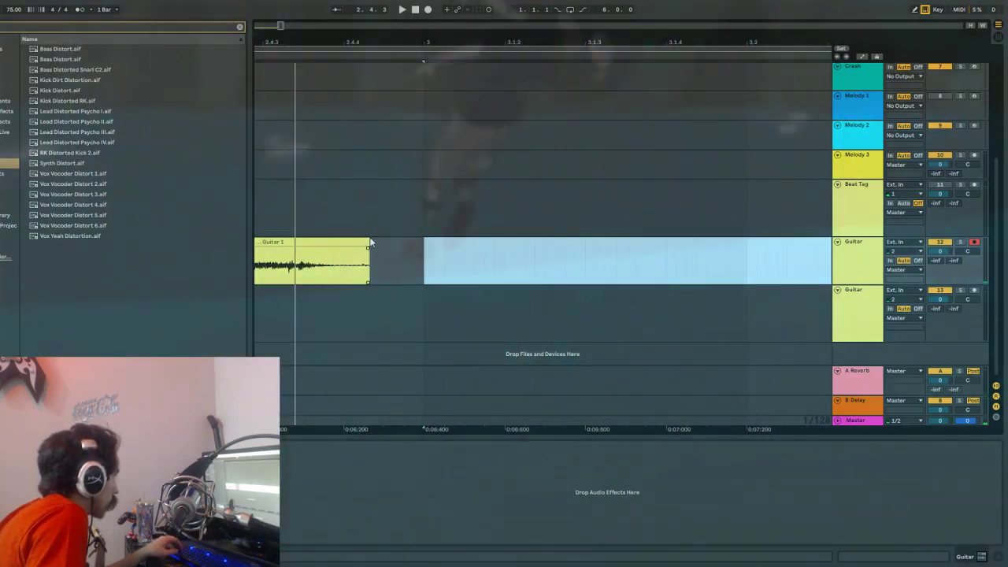
pyautogui.moveTo(371, 239); pyautogui.dragTo(423, 249)
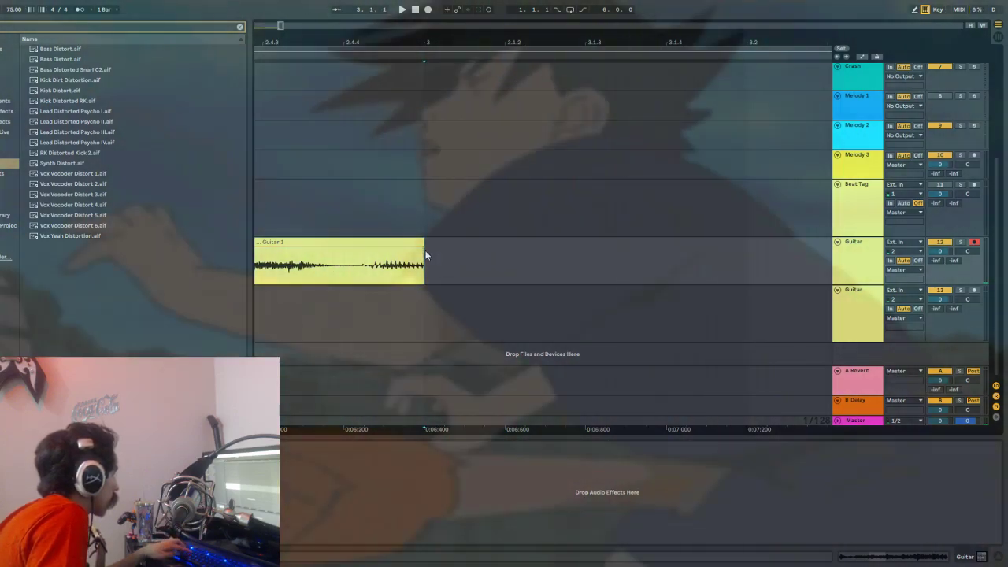
# Duplicate the extended guitar clip at bar 3, listen across the join, and undo both the duplicate and the extension.
pyautogui.hotkey('ctrl', 'd')
pyautogui.click(365, 264)
pyautogui.press('space')
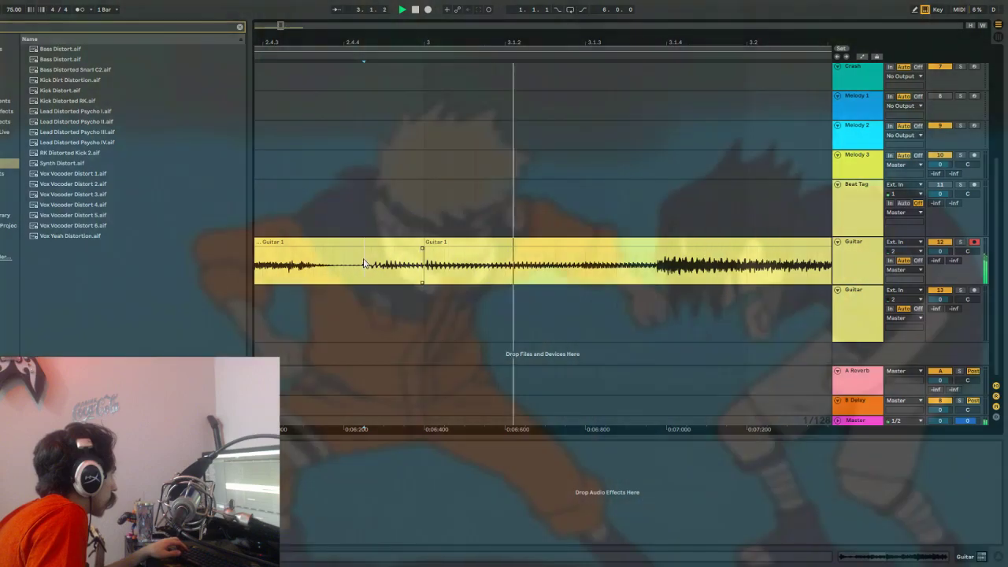
pyautogui.scroll(-10, 370, 264)
pyautogui.press('space')
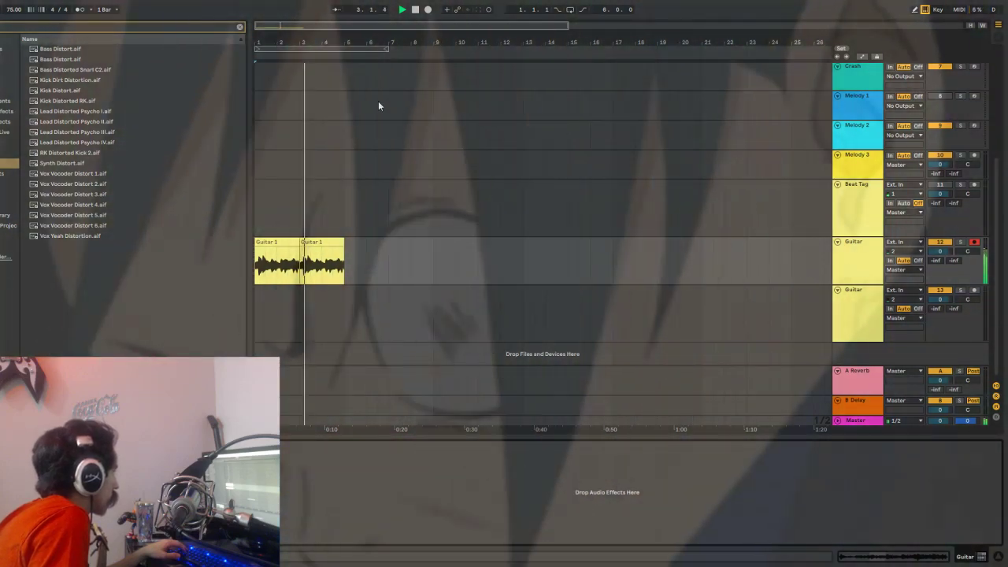
pyautogui.press('space')
pyautogui.click(325, 242)
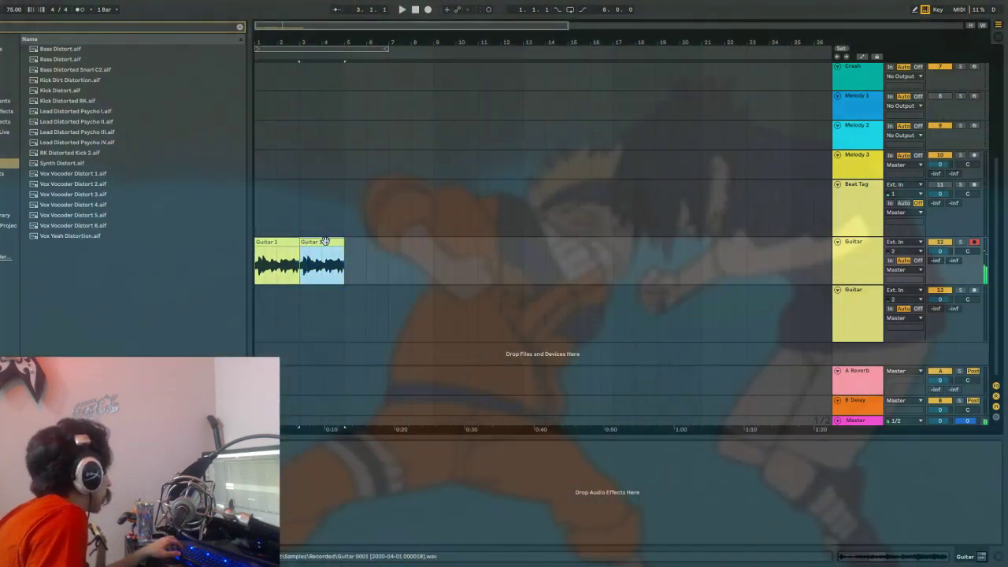
pyautogui.hotkey('ctrl', 'z')
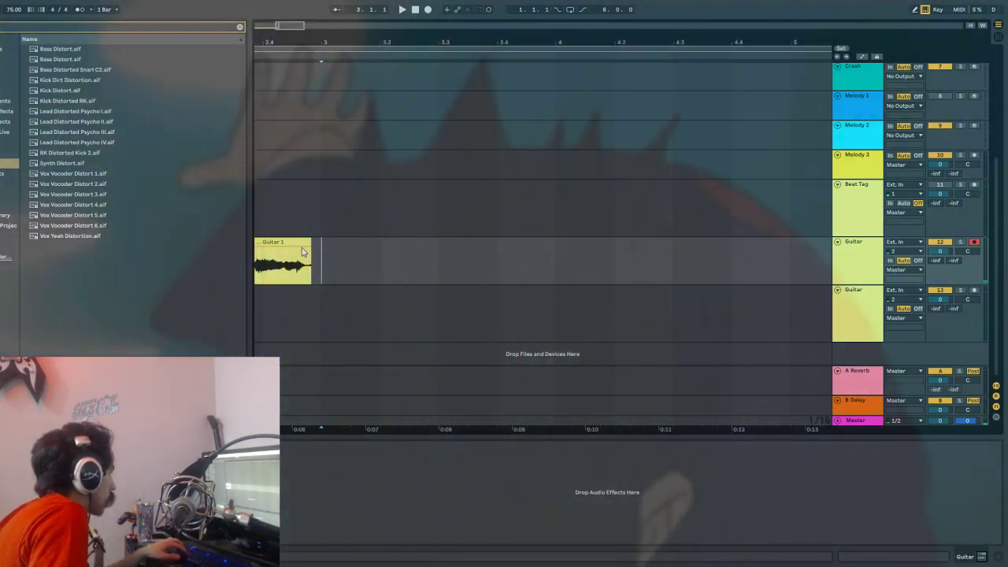
# Copy the trimmed guitar clip, paste it at bar 3 on the same track, and play from the start.
pyautogui.click(305, 245)
pyautogui.click(320, 256)
pyautogui.hotkey('ctrl', 'v')
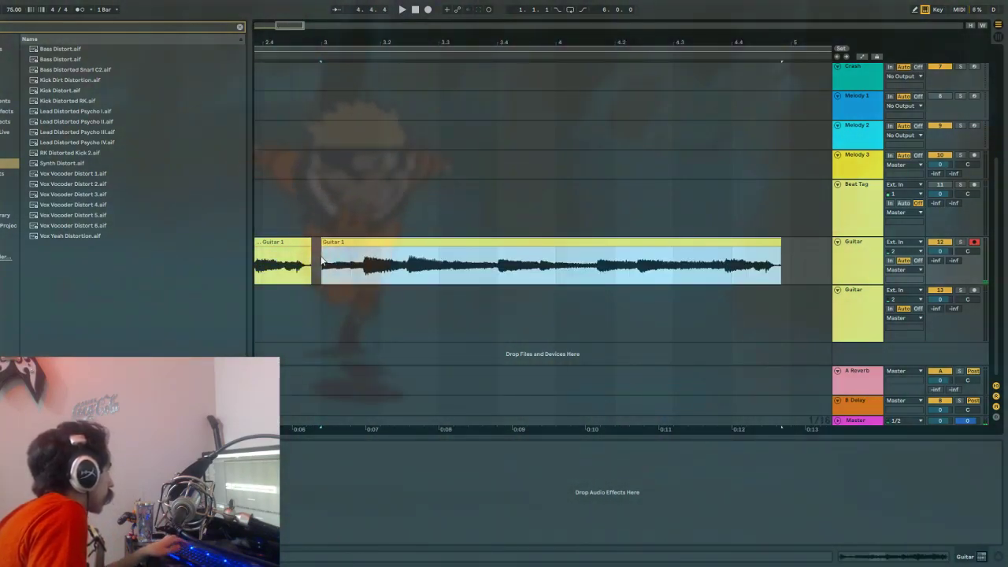
pyautogui.press('space')
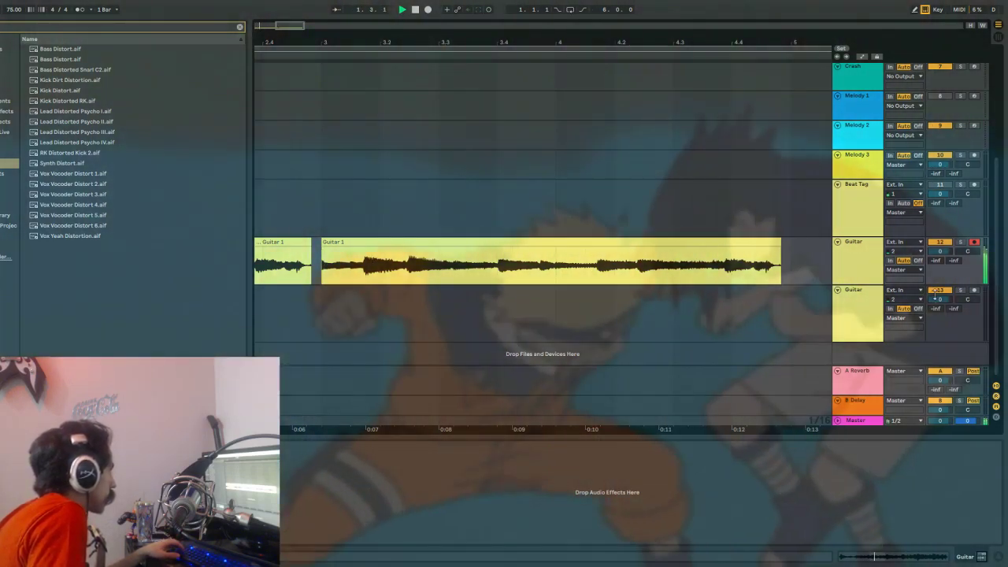
# Turn on the metronome and add the Uneven Two Beat delay preset to the original Guitar track.
pyautogui.click(849, 260)
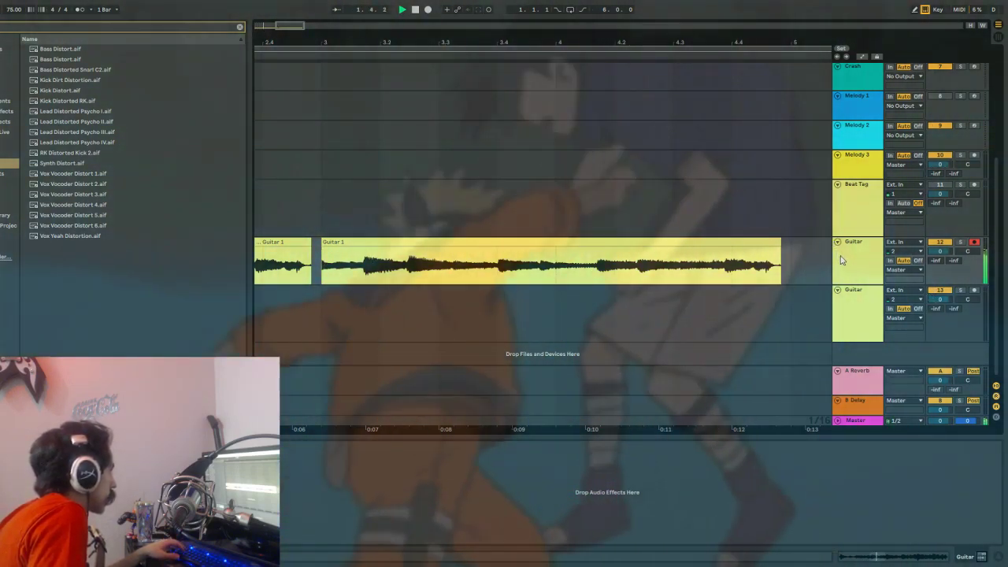
pyautogui.click(150, 28)
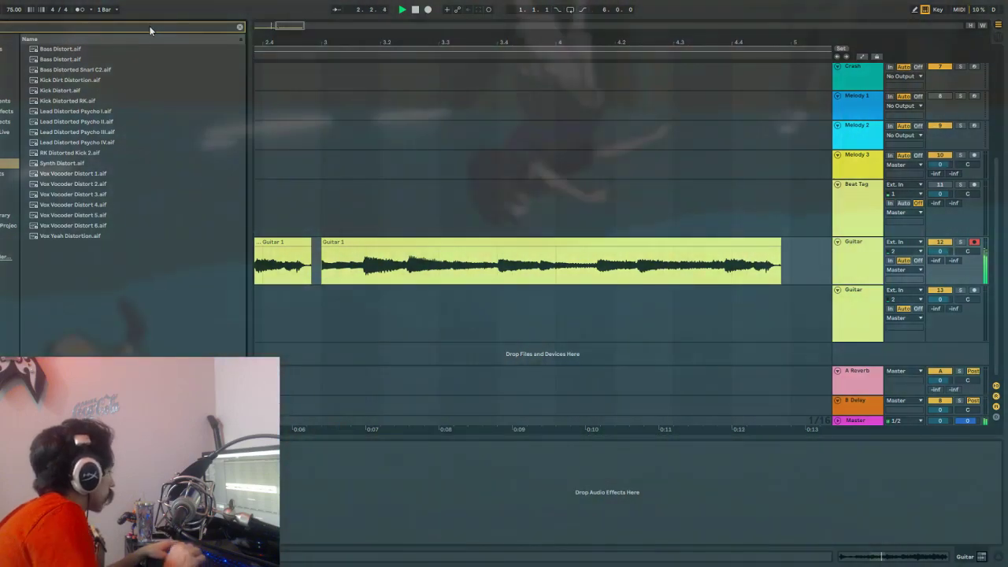
pyautogui.write('un')
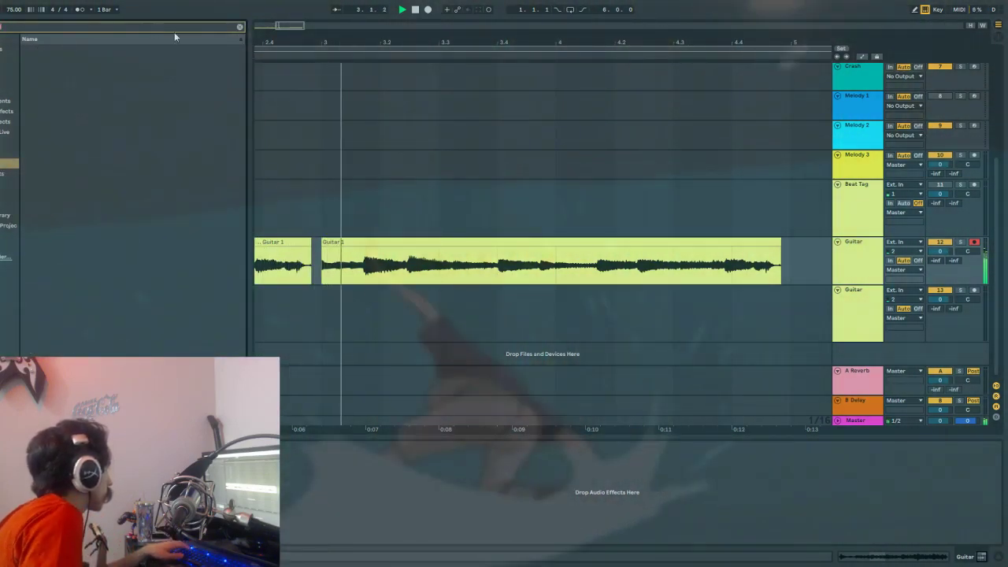
pyautogui.click(4, 49)
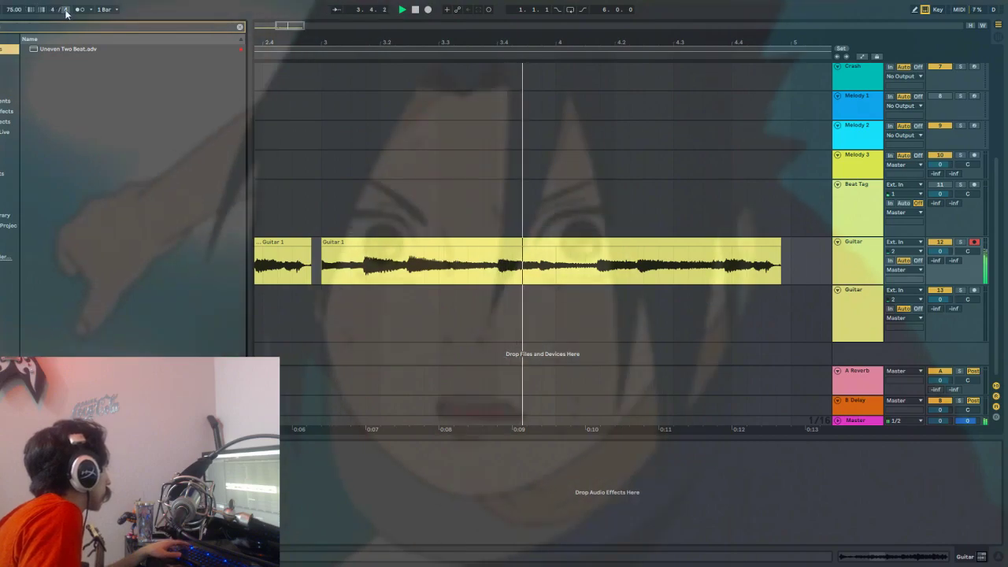
pyautogui.click(80, 9)
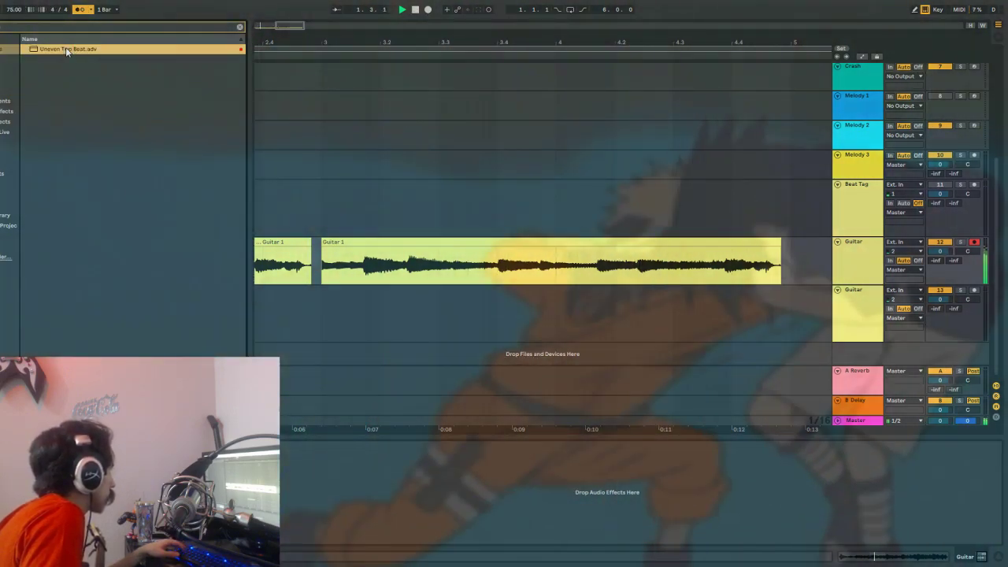
pyautogui.moveTo(66, 48); pyautogui.dragTo(283, 476)
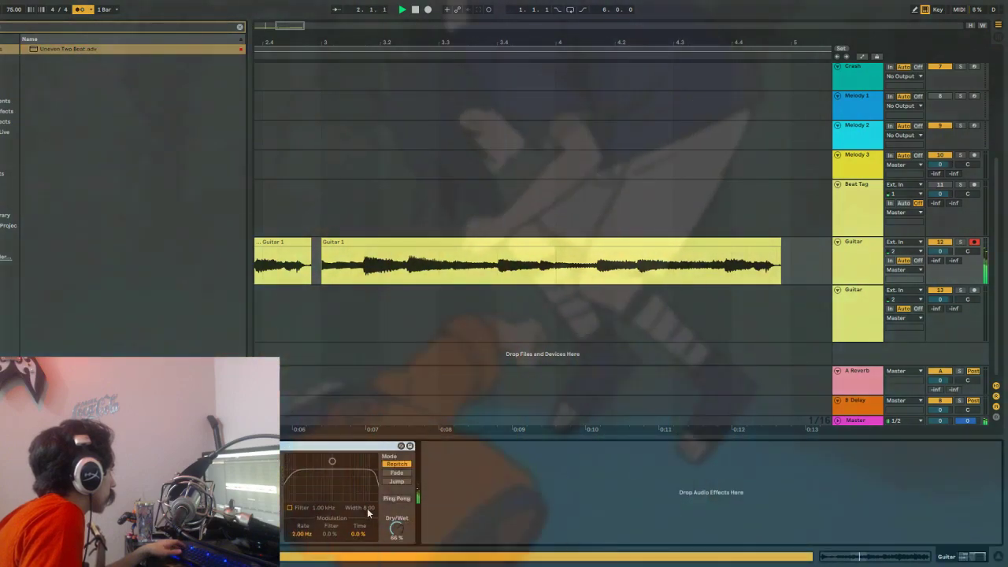
# Lower the delay's Dry/Wet to 28 % and play the guitar from the start.
pyautogui.moveTo(394, 528); pyautogui.dragTo(392, 532)
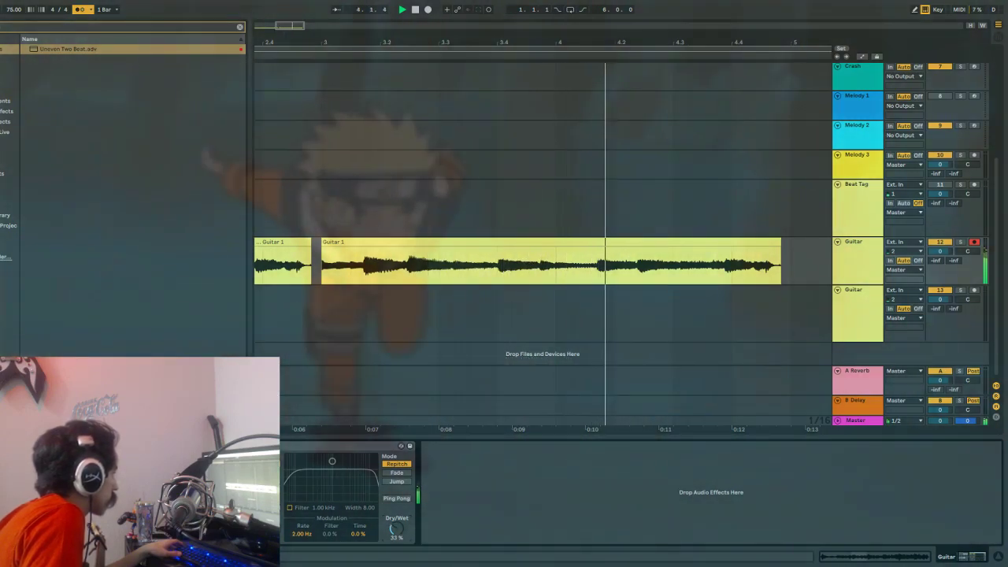
pyautogui.moveTo(396, 529); pyautogui.dragTo(396, 532)
pyautogui.press('space')
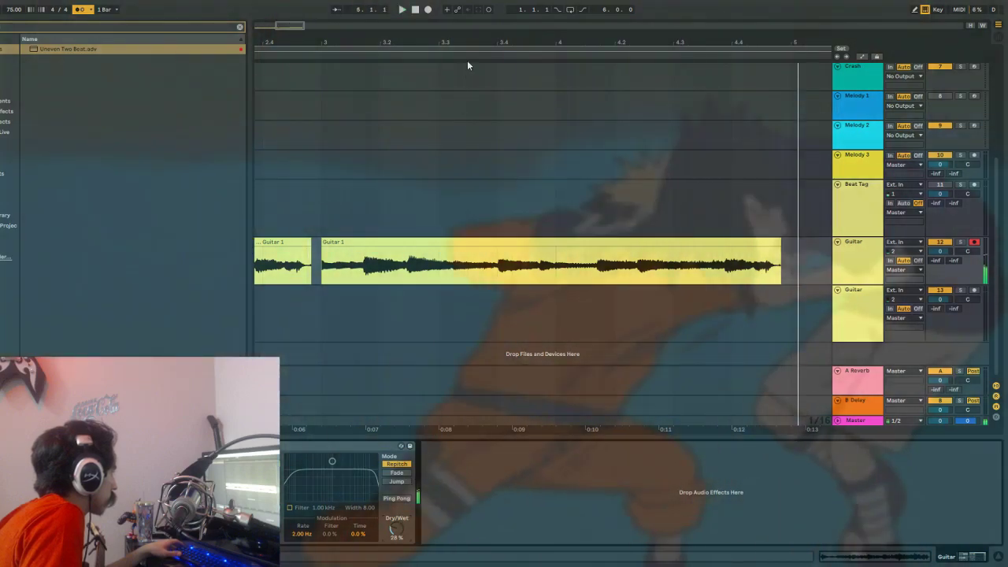
pyautogui.press('space')
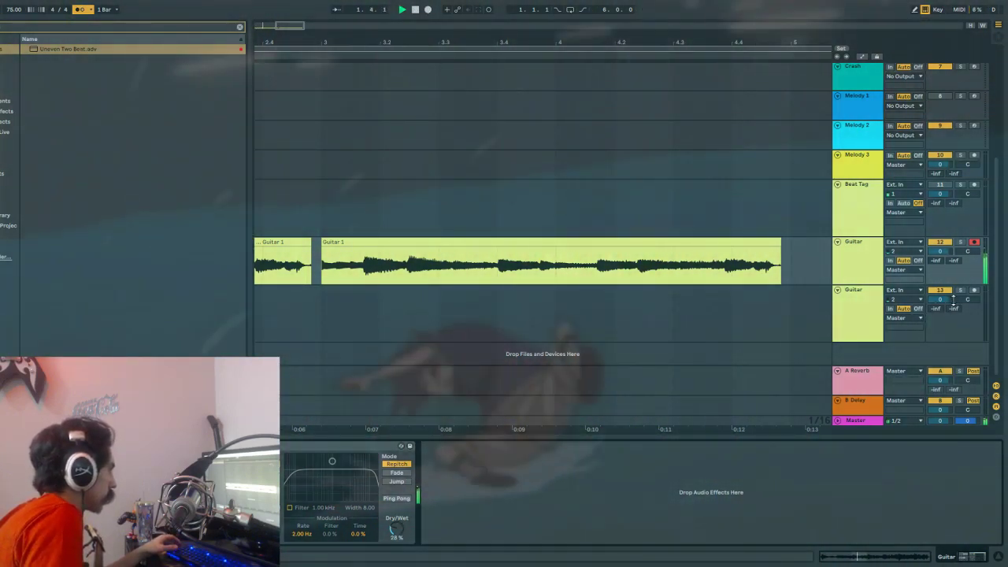
# Arm the duplicate Guitar track for recording, and find and try the Mids Distort preset on the guitar.
pyautogui.click(968, 291)
pyautogui.click(975, 290)
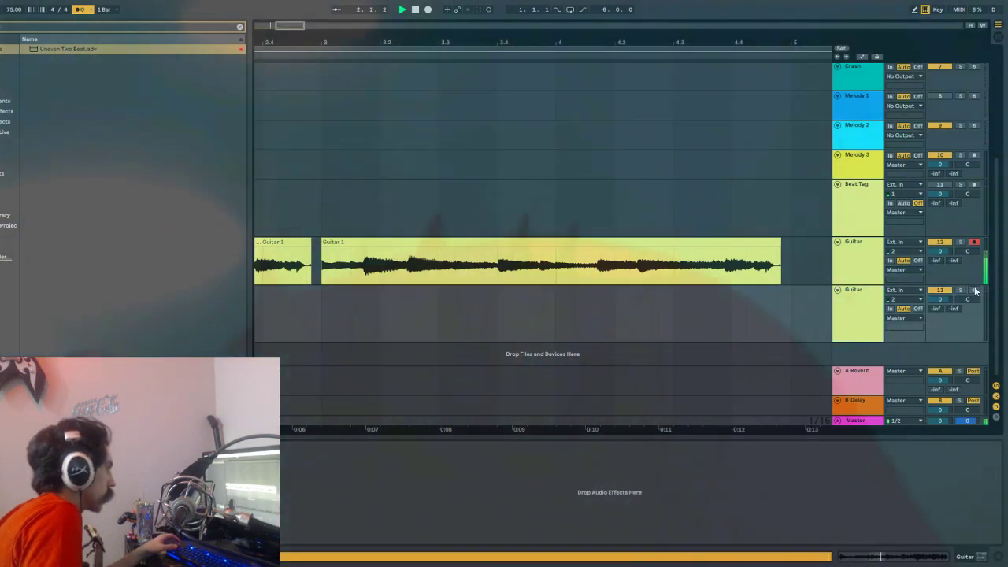
pyautogui.click(37, 28)
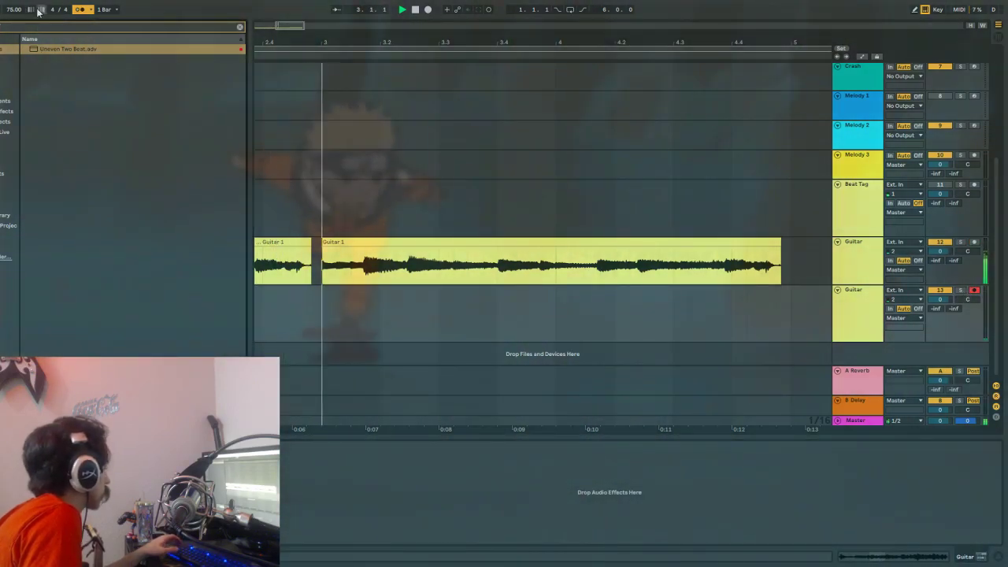
pyautogui.write('mids')
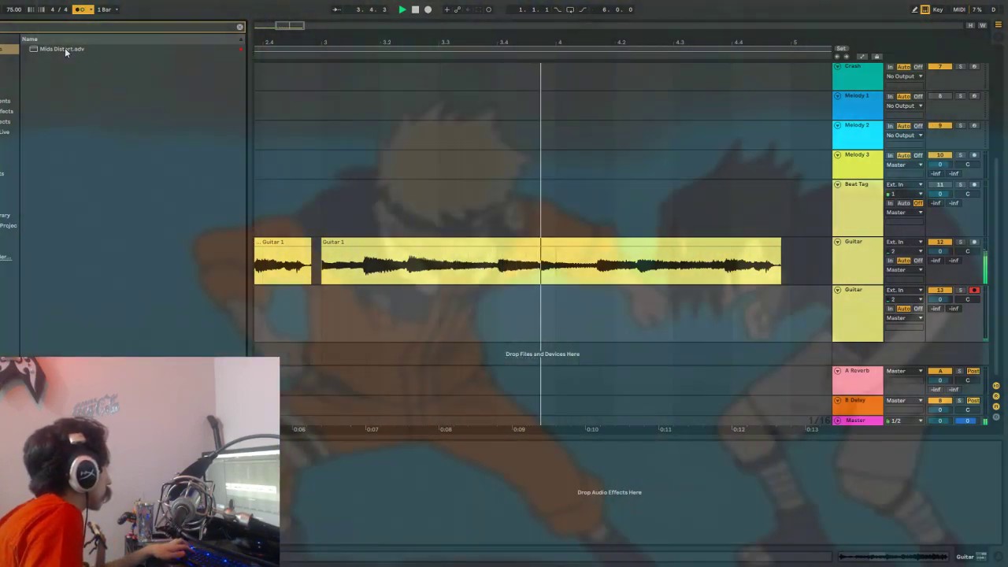
pyautogui.moveTo(64, 48); pyautogui.dragTo(272, 271)
pyautogui.press('space')
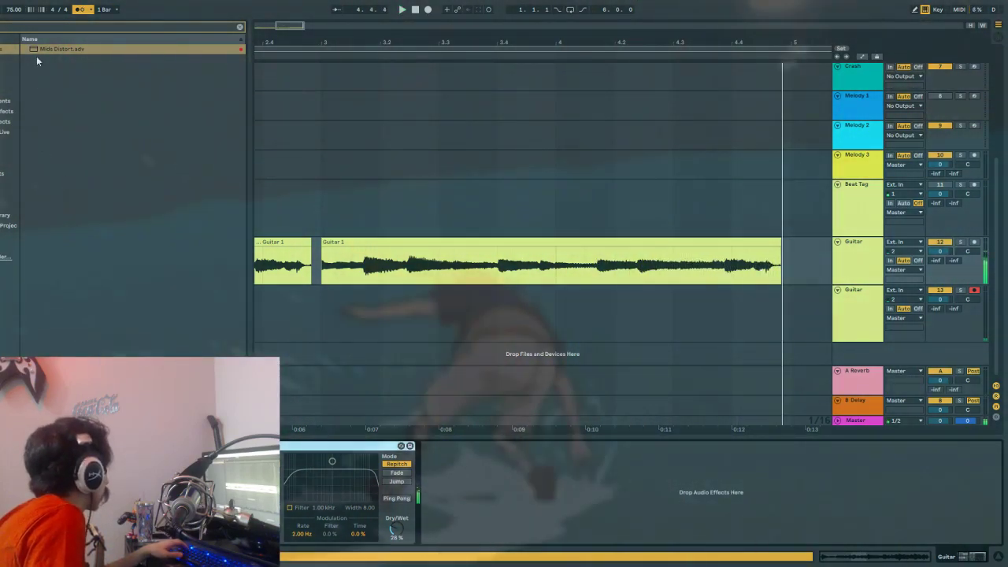
# Search the browser across categories for drive presets and look through the results.
pyautogui.press('space')
pyautogui.click(35, 27)
pyautogui.write('re')
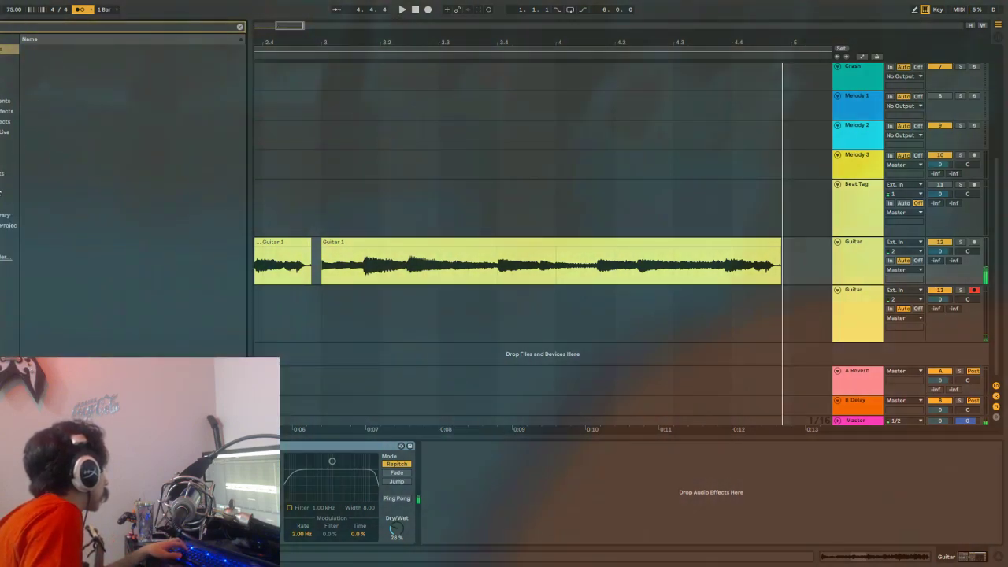
pyautogui.click(6, 173)
pyautogui.click(83, 50)
pyautogui.click(84, 62)
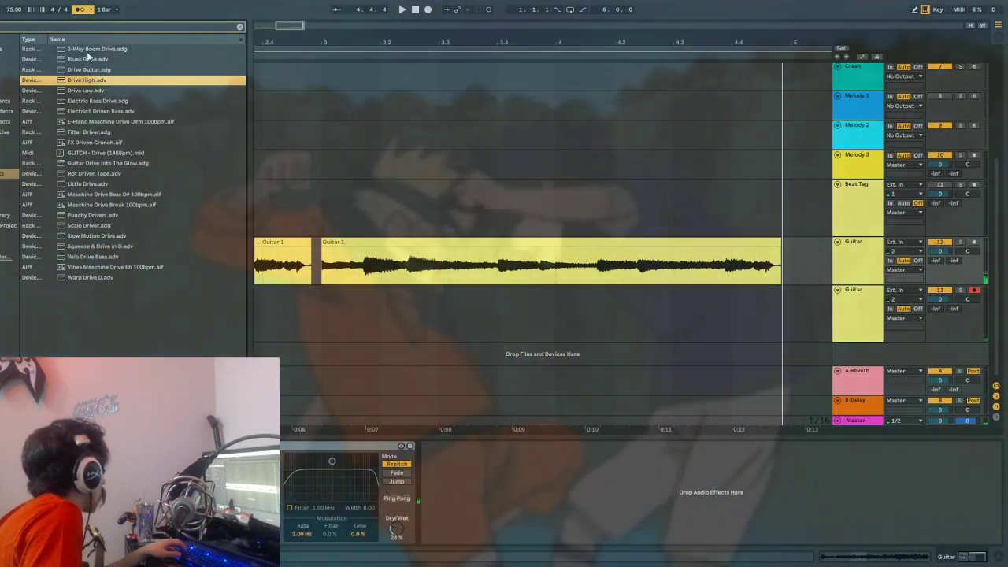
pyautogui.click(88, 51)
pyautogui.click(98, 112)
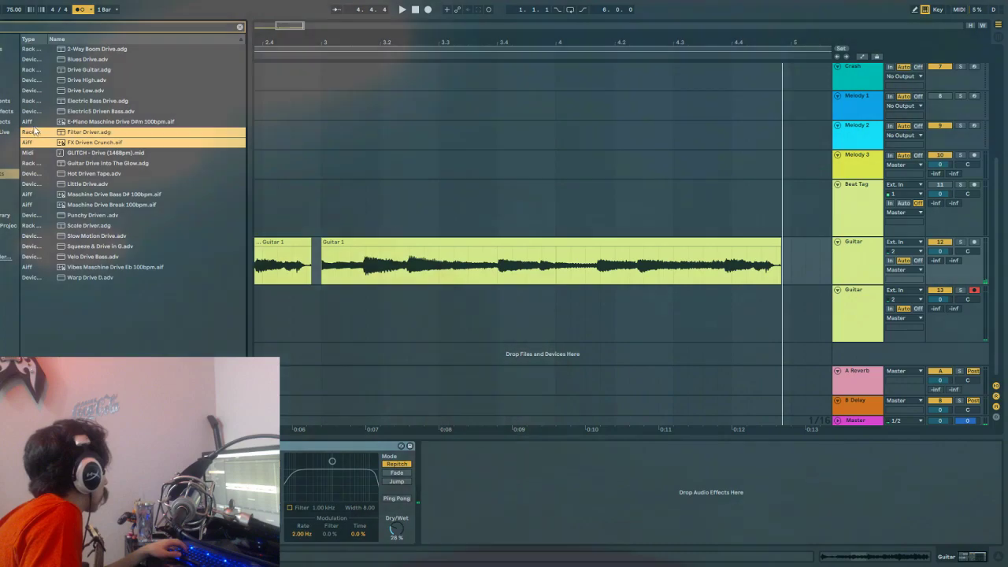
# Add the Guitar Drive Into The Glow amp simulation rack from the audio effects to the original Guitar track and play it.
pyautogui.click(5, 112)
pyautogui.click(64, 134)
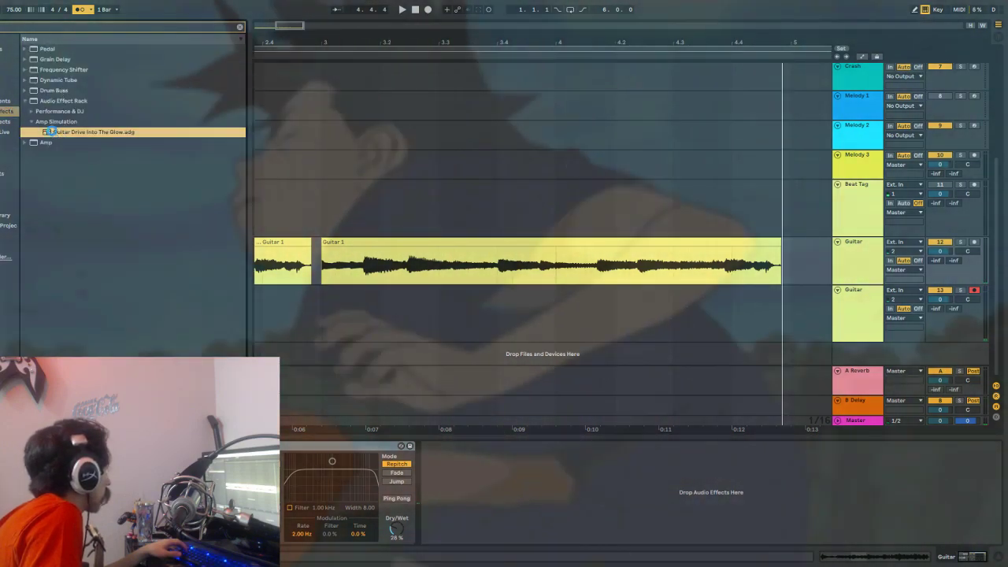
pyautogui.doubleClick(54, 134)
pyautogui.press('space')
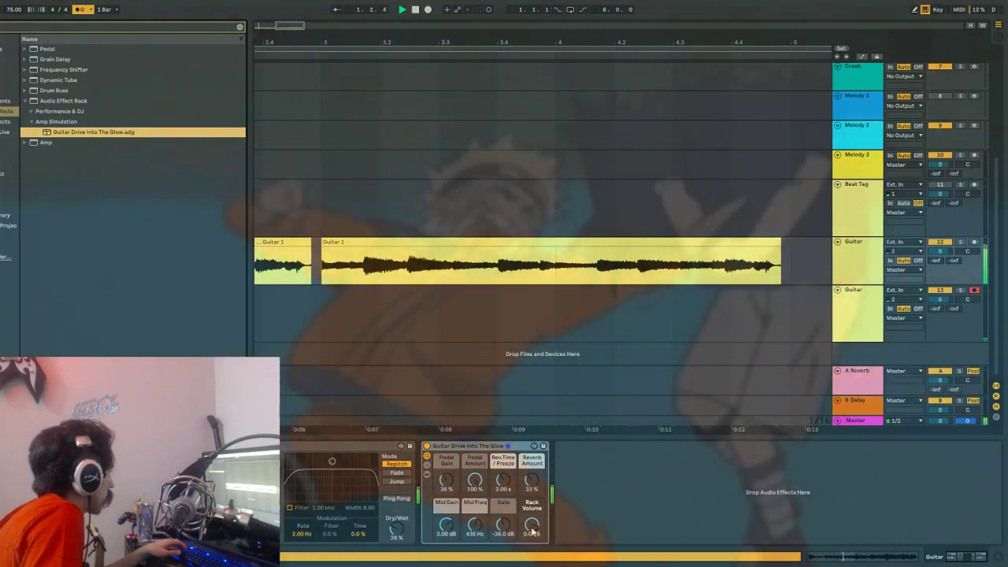
# Lower the rack's Pedal Amount to 0 %, Rev. Time to 530 ms, Mid Freq to 124 Hz, Gate to -64.3 dB and Rack Volume to -13.84 dB.
pyautogui.click(536, 534)
pyautogui.moveTo(532, 525); pyautogui.dragTo(532, 556)
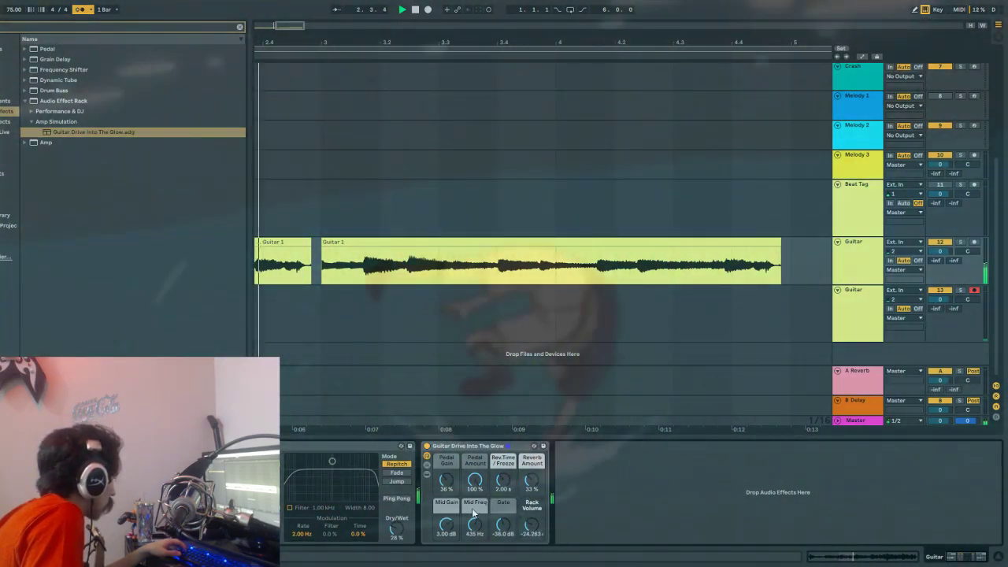
pyautogui.moveTo(533, 532); pyautogui.dragTo(532, 516)
pyautogui.moveTo(462, 516); pyautogui.dragTo(504, 543)
pyautogui.moveTo(508, 476); pyautogui.dragTo(532, 461)
pyautogui.press('space')
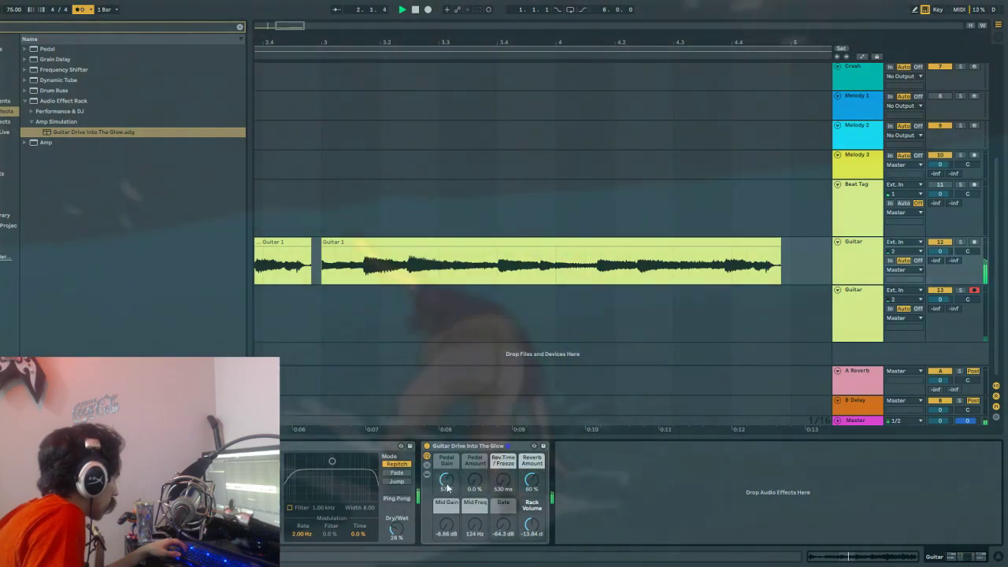
# Set the rack's Reverb Amount and Pedal Gain to 0 % and Rack Volume to about -20.3 dB, and bypass the rack.
pyautogui.moveTo(532, 482); pyautogui.dragTo(531, 512)
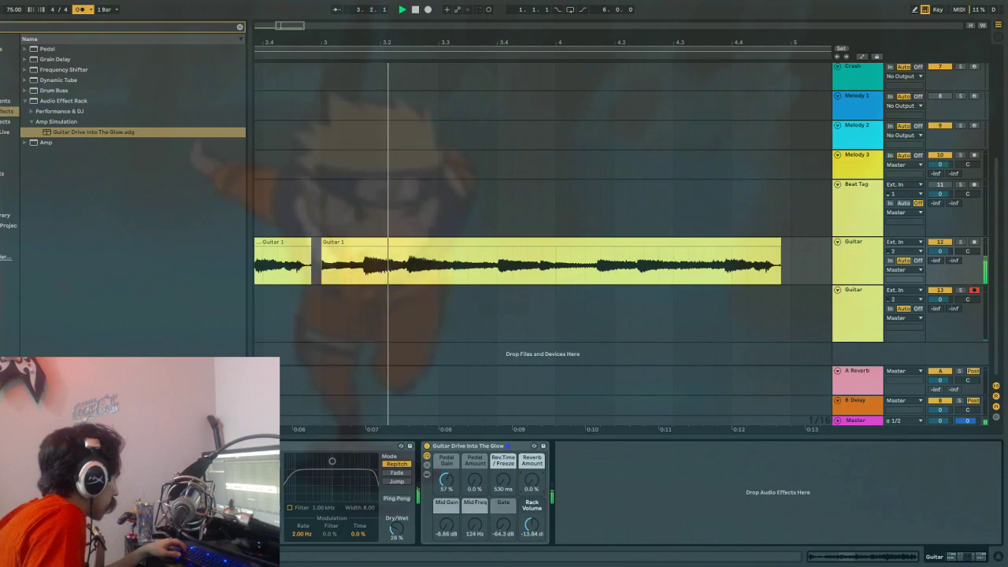
pyautogui.moveTo(447, 479); pyautogui.dragTo(446, 510)
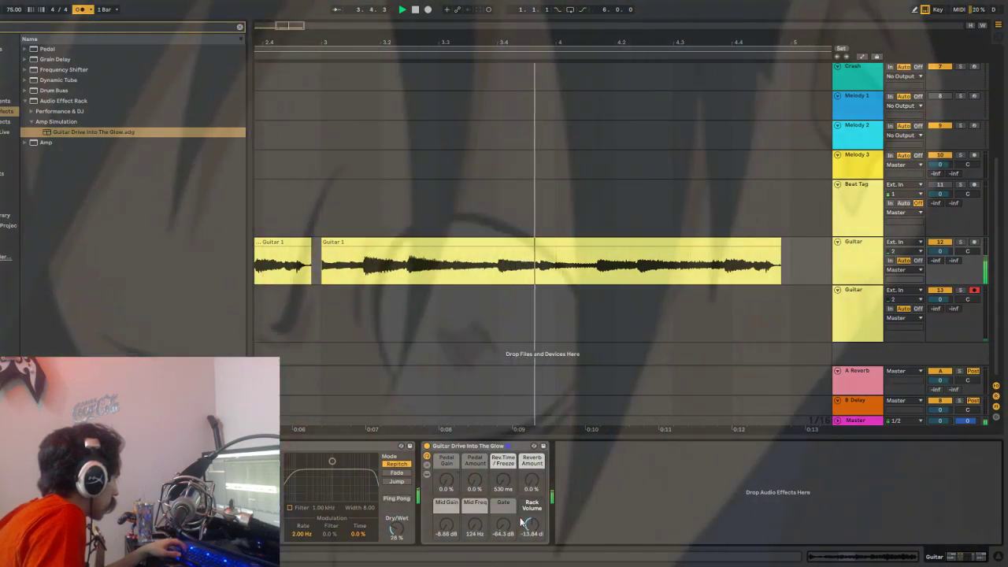
pyautogui.moveTo(522, 524); pyautogui.dragTo(526, 555)
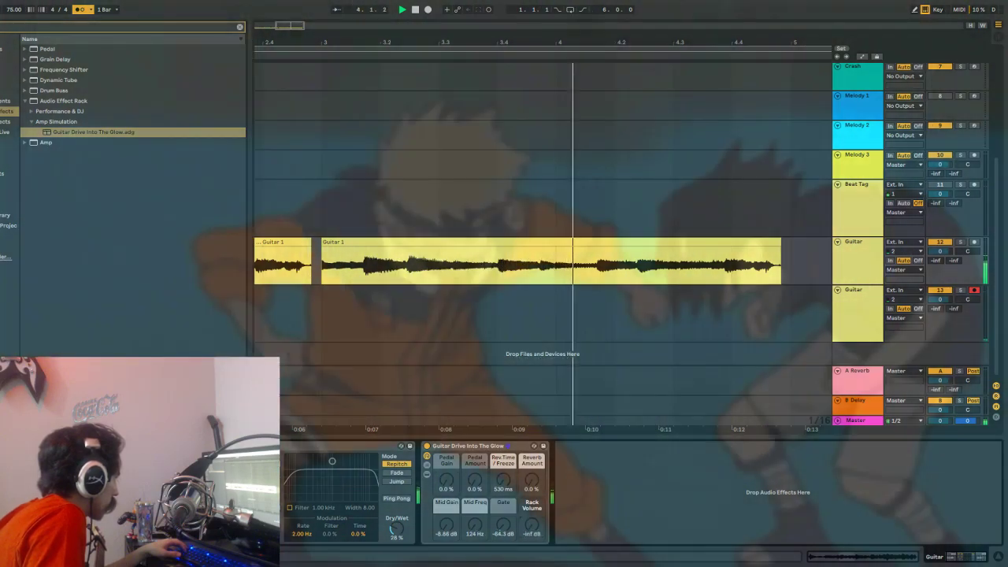
pyautogui.press('space')
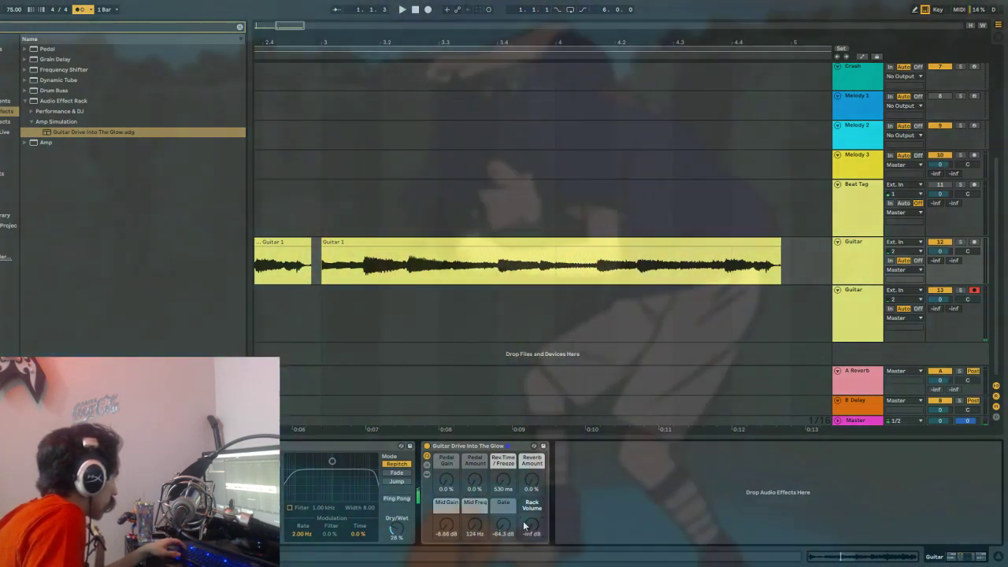
pyautogui.press('space')
pyautogui.moveTo(526, 526); pyautogui.dragTo(527, 508)
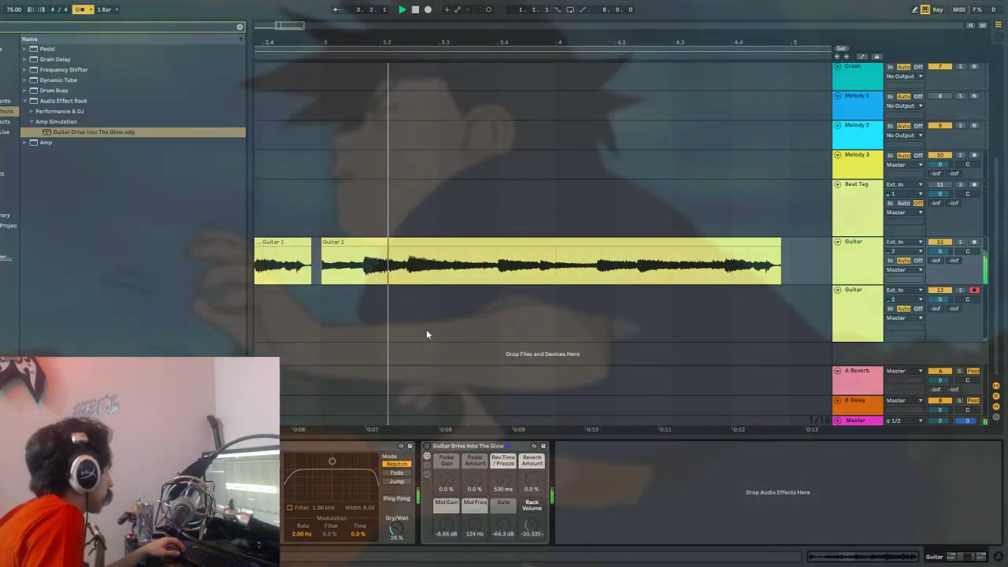
# Select both guitar clips on the original Guitar track and duplicate them to fill bars 1 to 9.
pyautogui.scroll(-5, 390, 301)
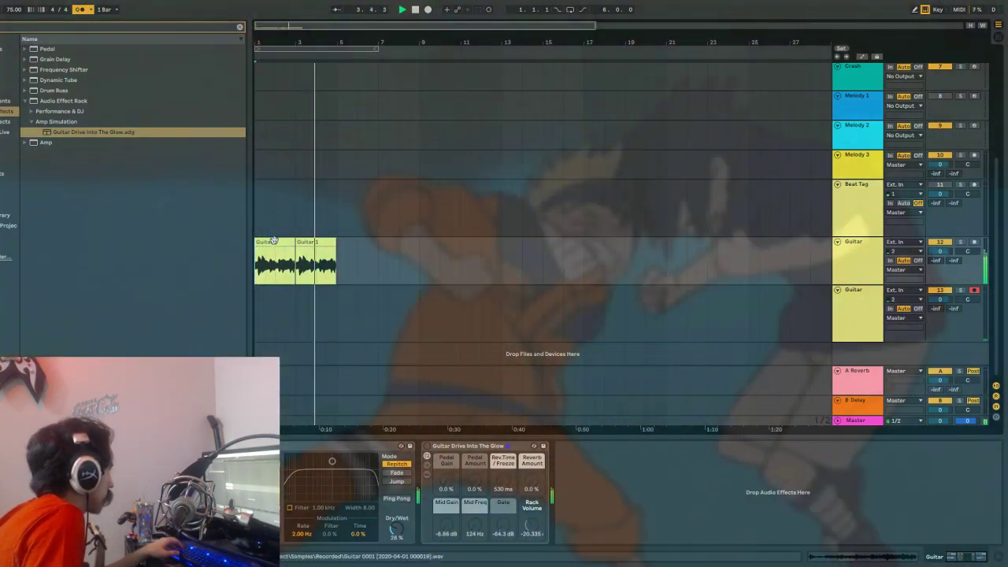
pyautogui.click(286, 242)
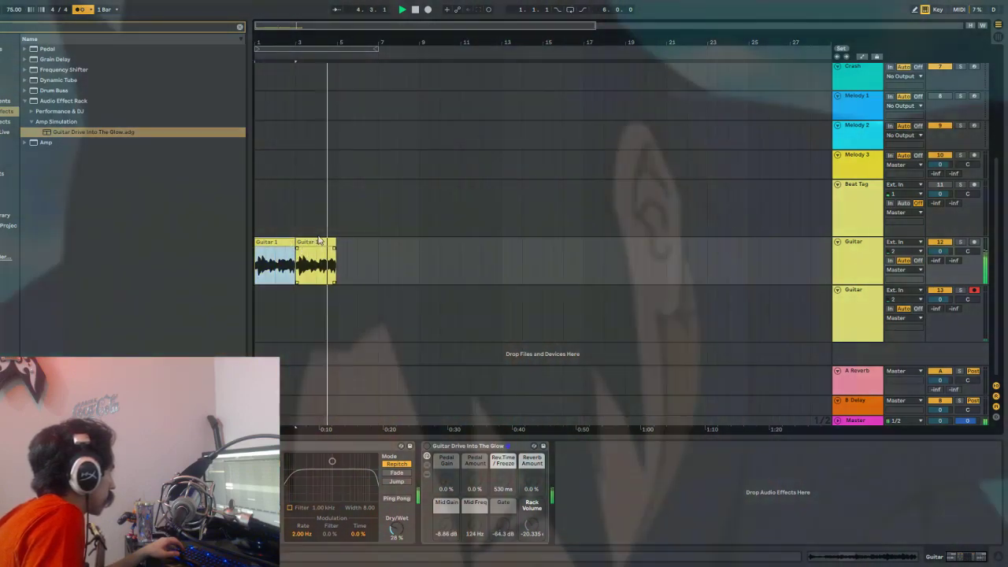
pyautogui.keyDown('shift'); pyautogui.click(318, 236); pyautogui.keyUp('shift')
pyautogui.keyDown('shift'); pyautogui.click(323, 242); pyautogui.keyUp('shift')
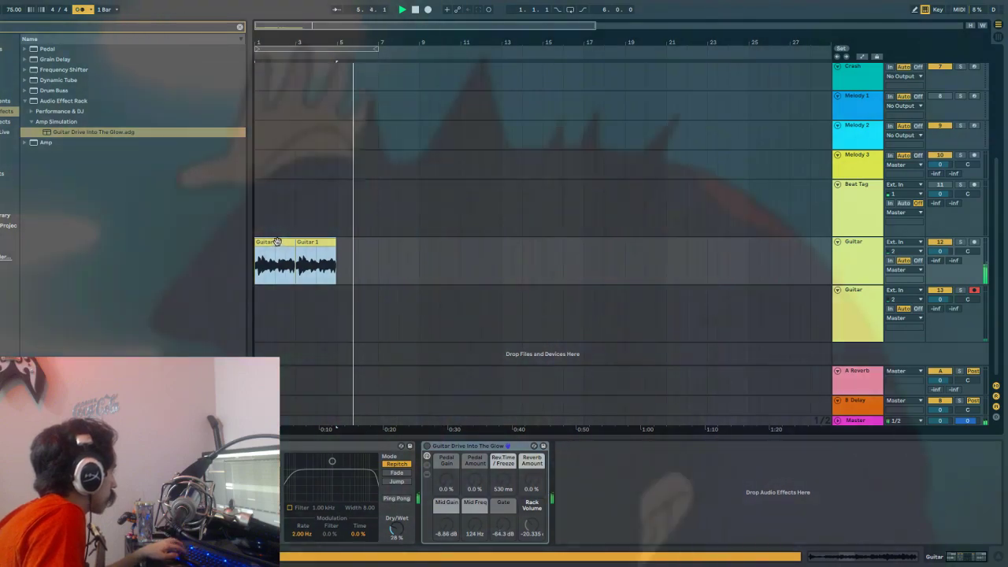
pyautogui.hotkey('ctrl', 'd')
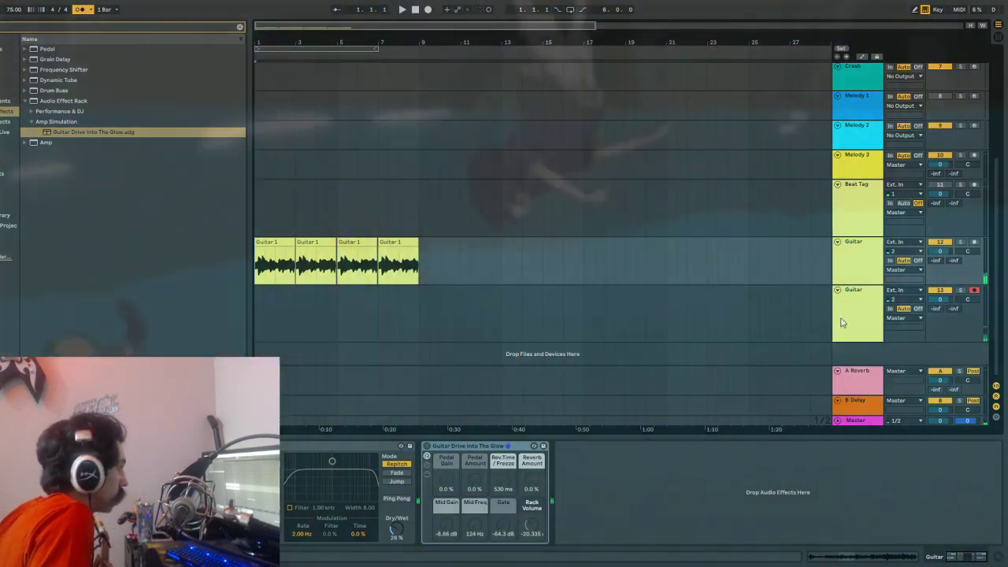
# Try the Guitar Drive Into The Glow rack on the second Guitar track, and record an eight-bar take there without it.
pyautogui.click(858, 316)
pyautogui.doubleClick(86, 132)
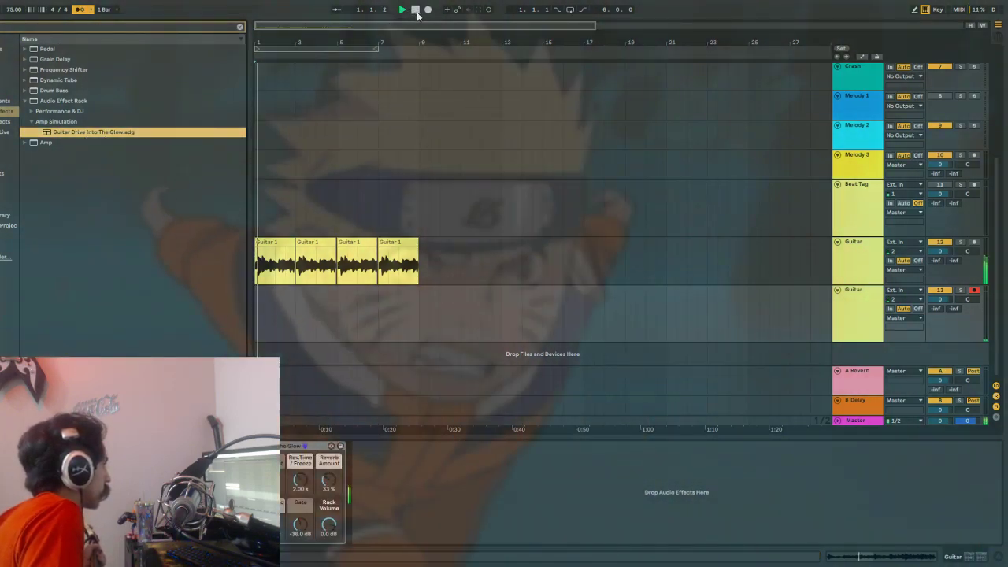
pyautogui.click(416, 11)
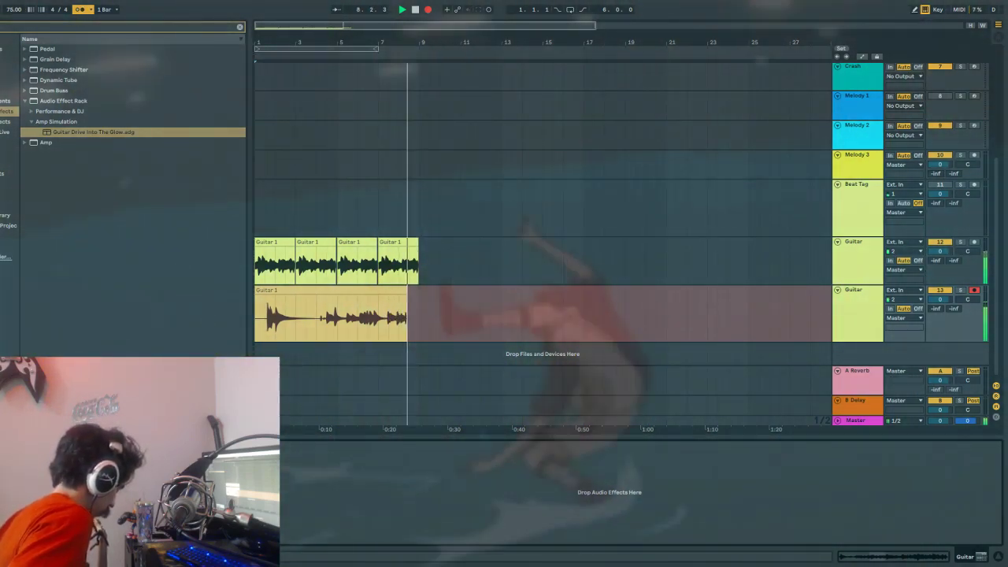
pyautogui.press('space')
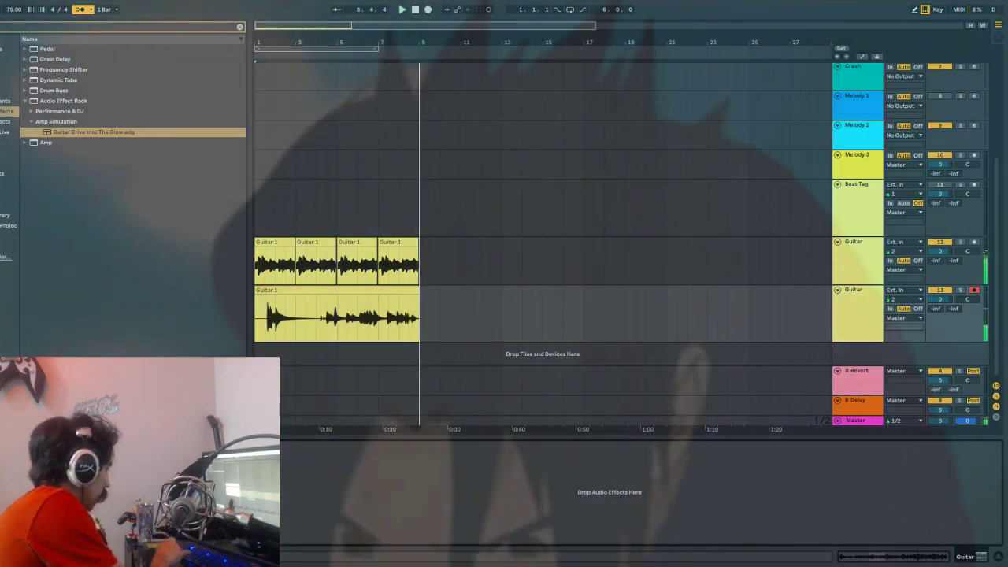
pyautogui.press('space')
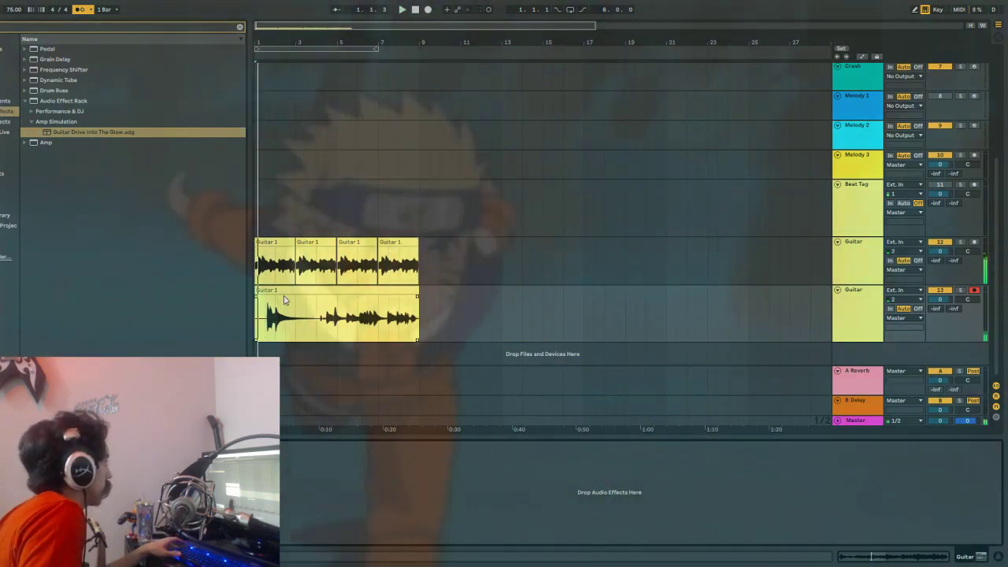
# Delete the take on the second Guitar track, and loop playback over bars 1 to 9.
pyautogui.click(282, 302)
pyautogui.press('Delete')
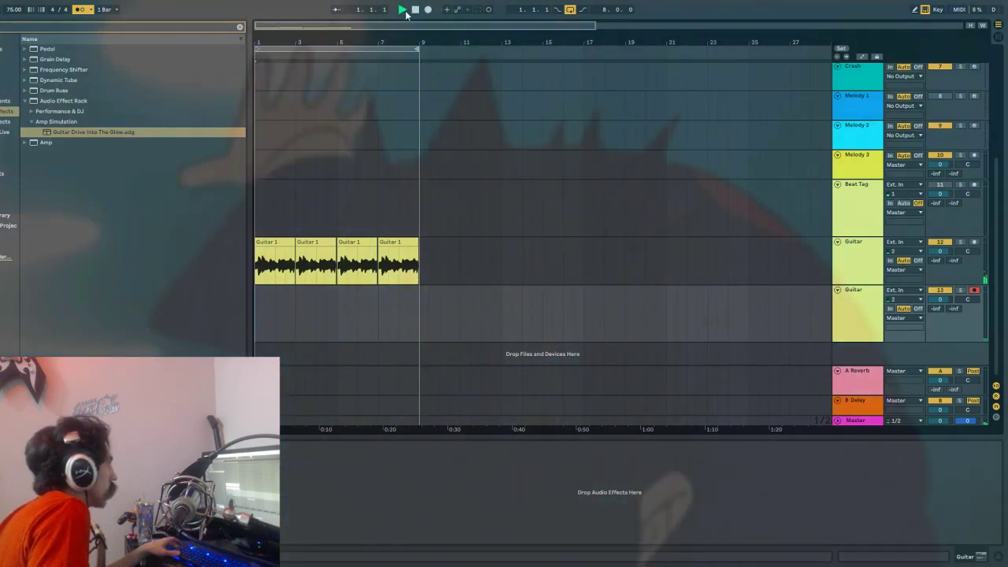
pyautogui.click(404, 11)
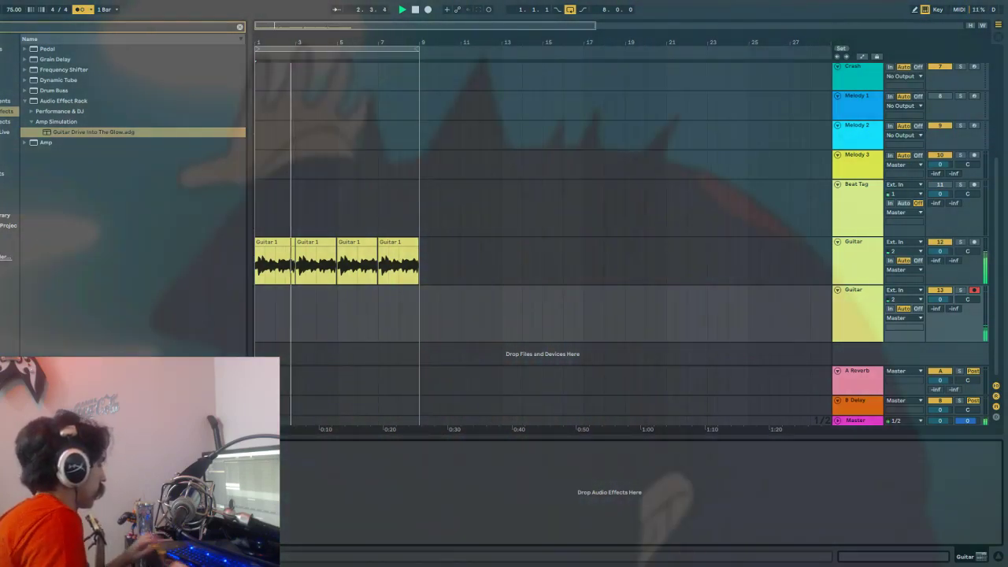
pyautogui.press('space')
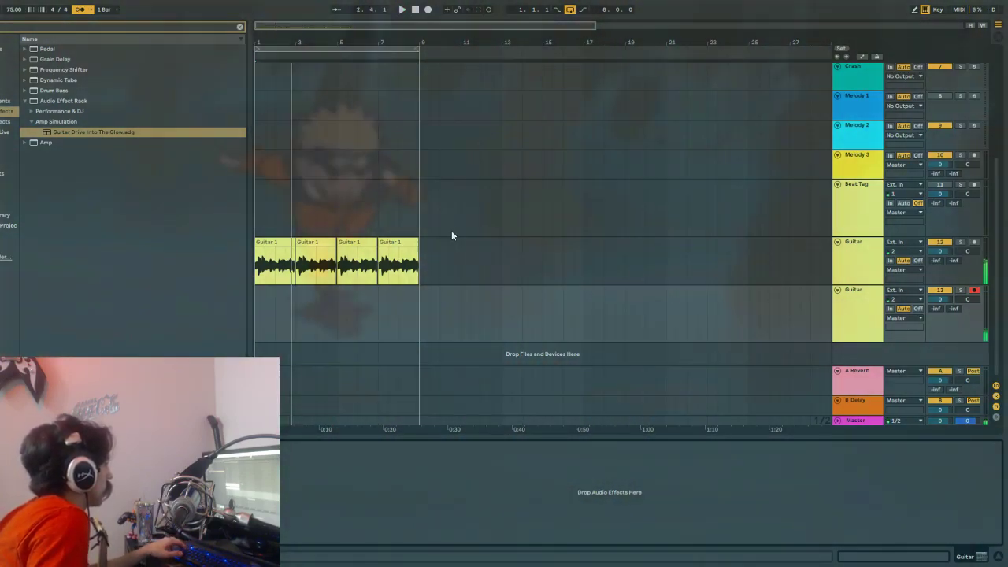
# Delete all clips on the original Guitar track, arm it for recording and set its monitoring to In.
pyautogui.moveTo(452, 230); pyautogui.dragTo(224, 251)
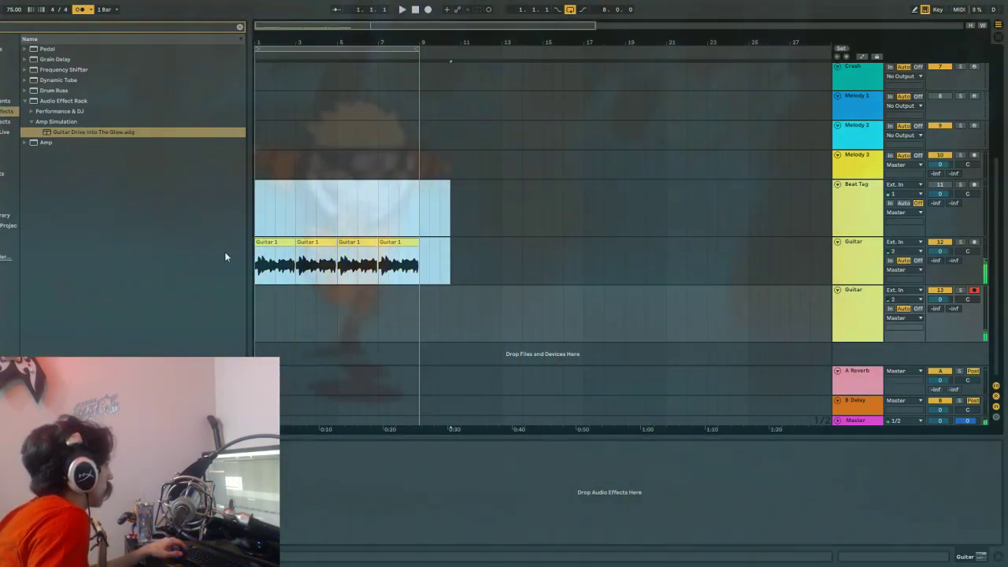
pyautogui.press('Delete')
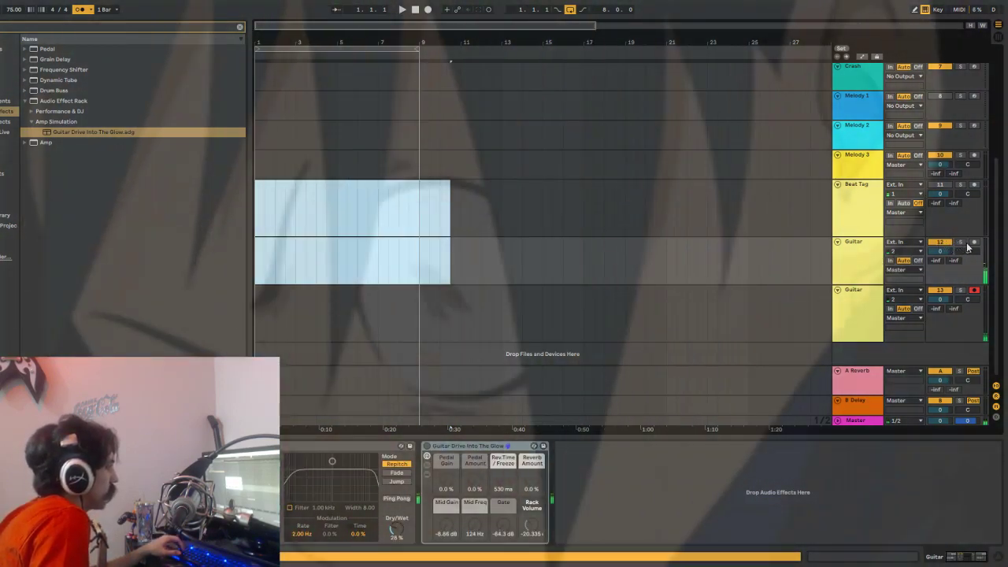
pyautogui.click(974, 243)
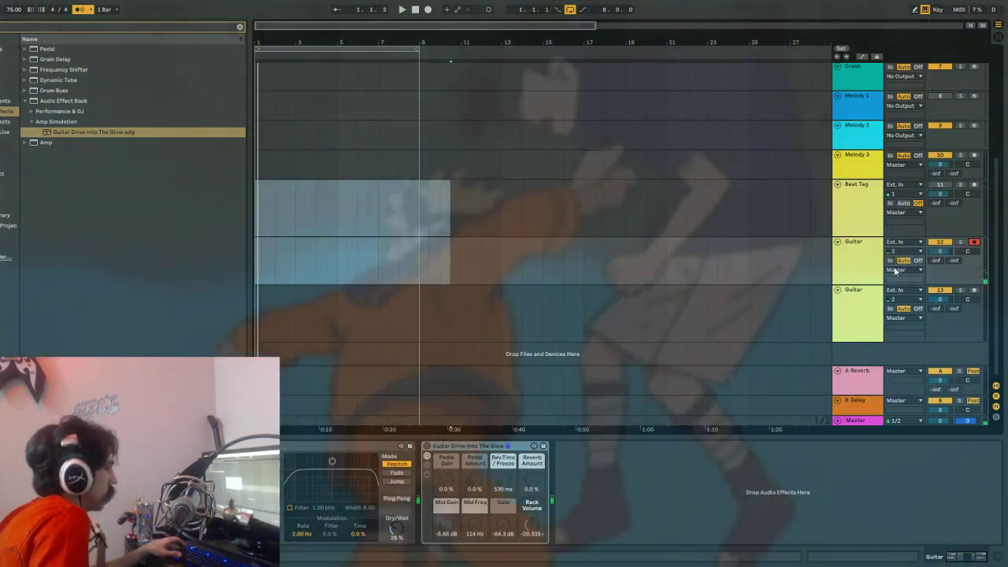
pyautogui.click(890, 260)
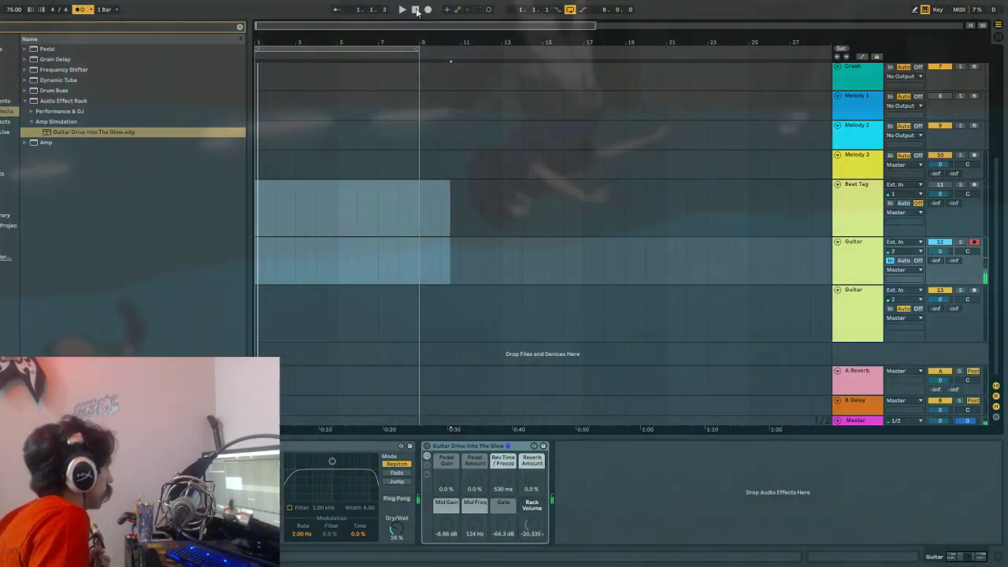
# Record a short guitar take of nearly four bars on the original Guitar track, and delete it.
pyautogui.click(415, 10)
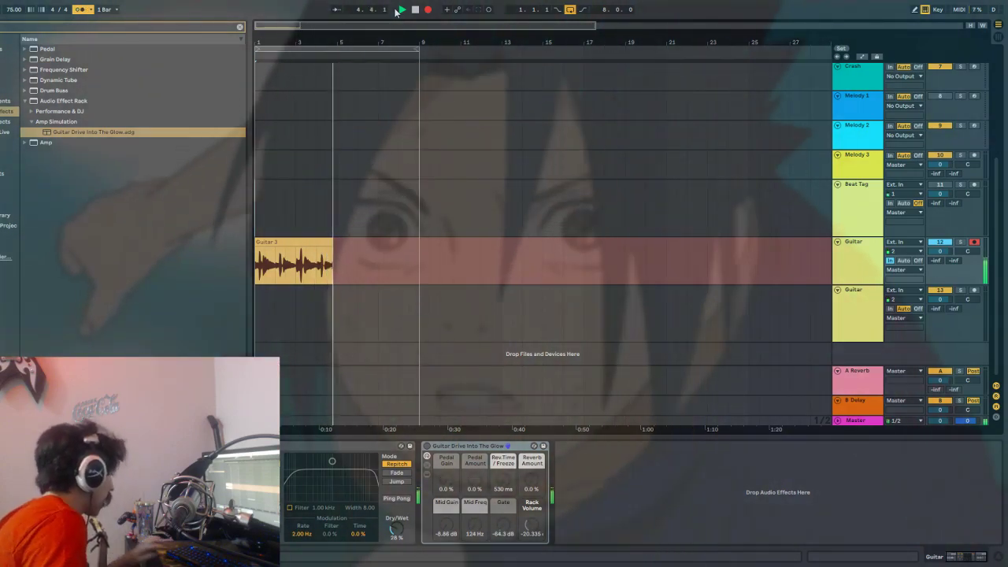
pyautogui.press('space')
pyautogui.click(300, 250)
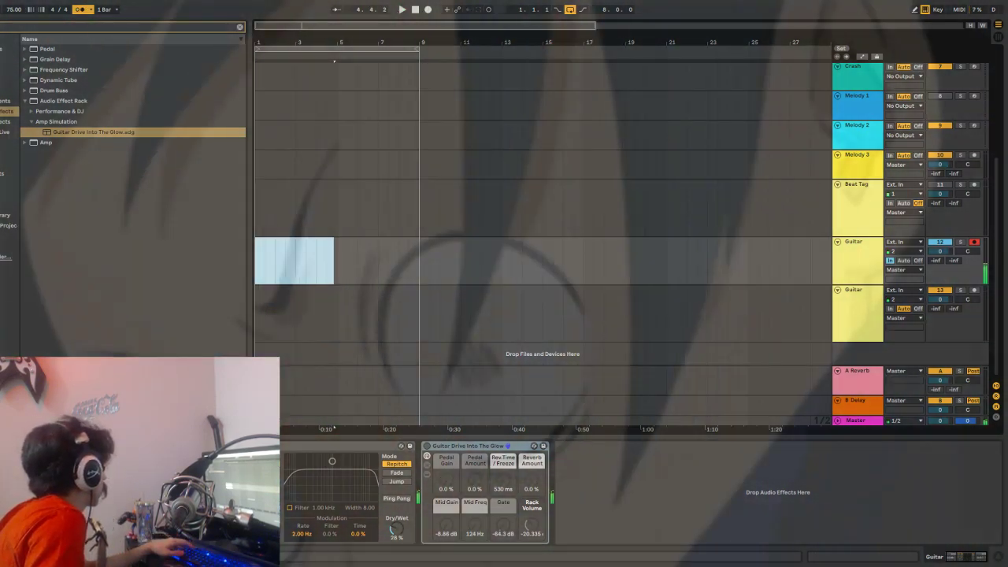
# Set the tempo to 74.67 BPM and record a new eight-bar guitar take on the original Guitar track.
pyautogui.moveTo(16, 11); pyautogui.dragTo(16, 86)
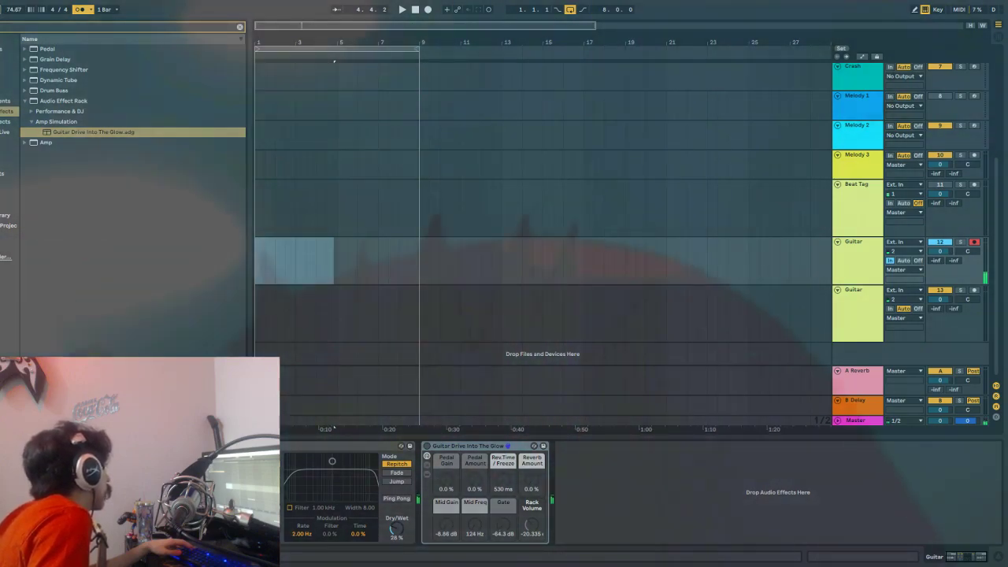
pyautogui.click(402, 10)
pyautogui.click(416, 10)
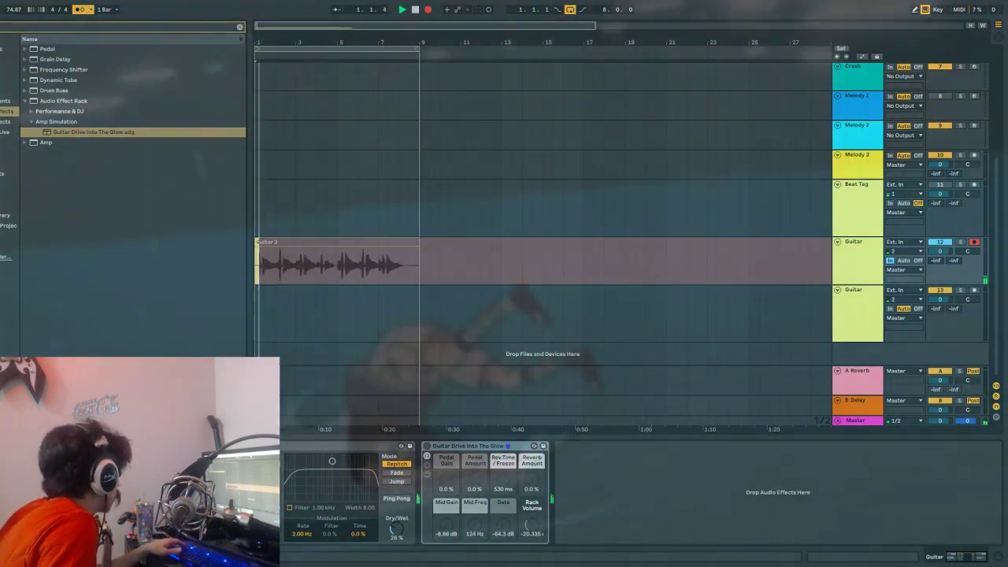
pyautogui.press('space')
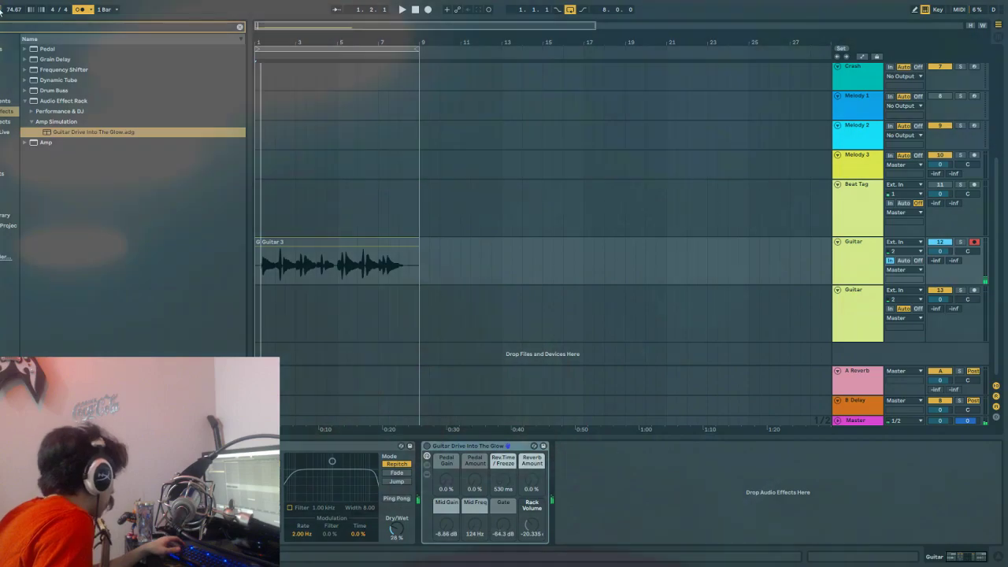
# Tap in a slower project tempo of 71.84 BPM.
pyautogui.click(1, 11)
pyautogui.click(1, 11)
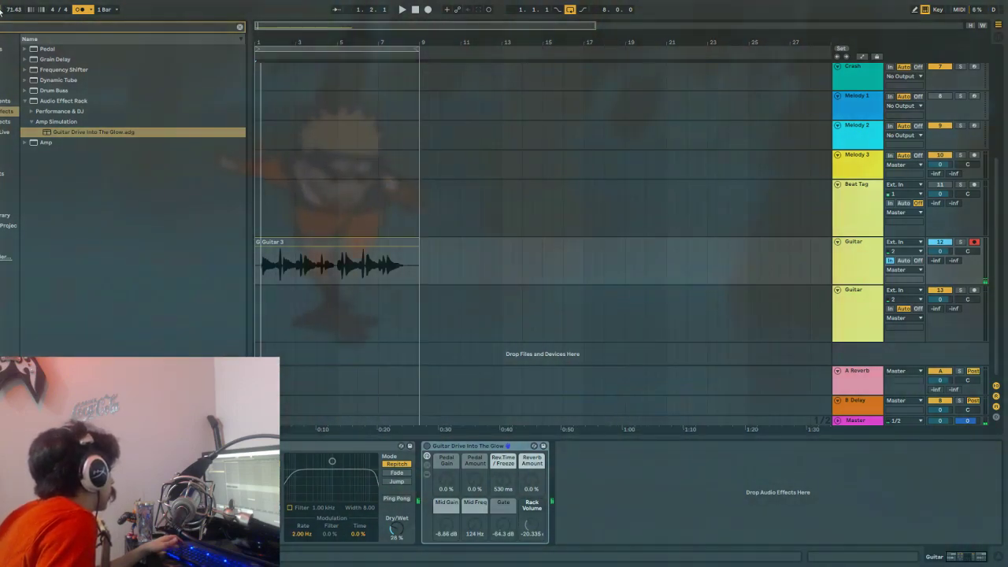
pyautogui.click(1, 11)
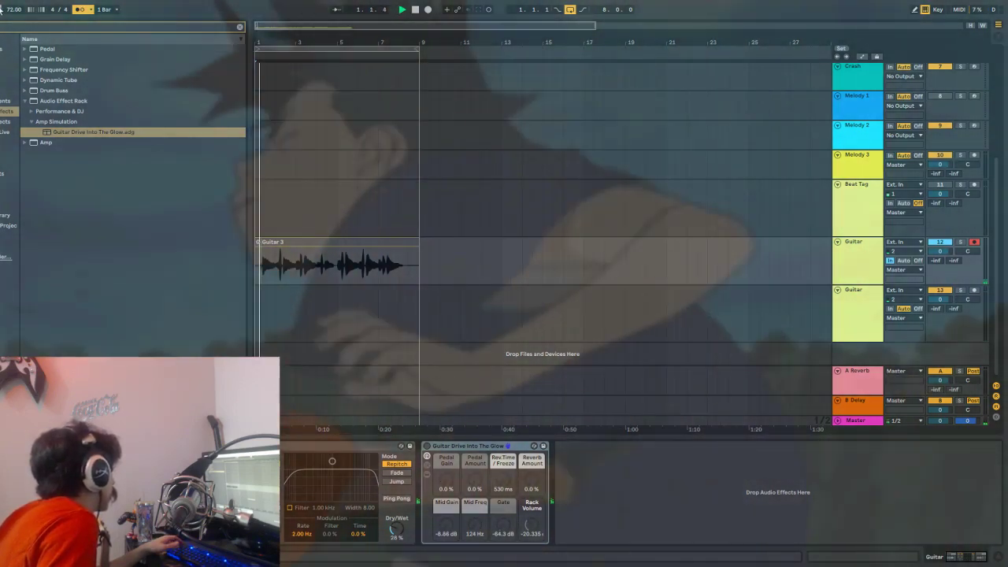
pyautogui.click(0, 11)
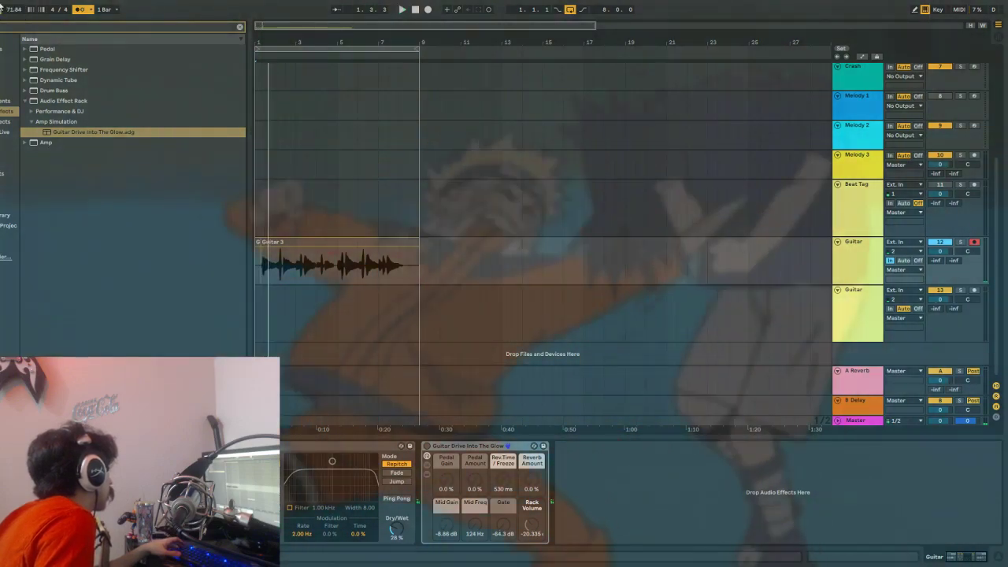
# Stop playback and delete the eight-bar guitar take on the original Guitar track.
pyautogui.press('space')
pyautogui.click(275, 241)
pyautogui.keyDown('shift'); pyautogui.click(258, 241); pyautogui.keyUp('shift')
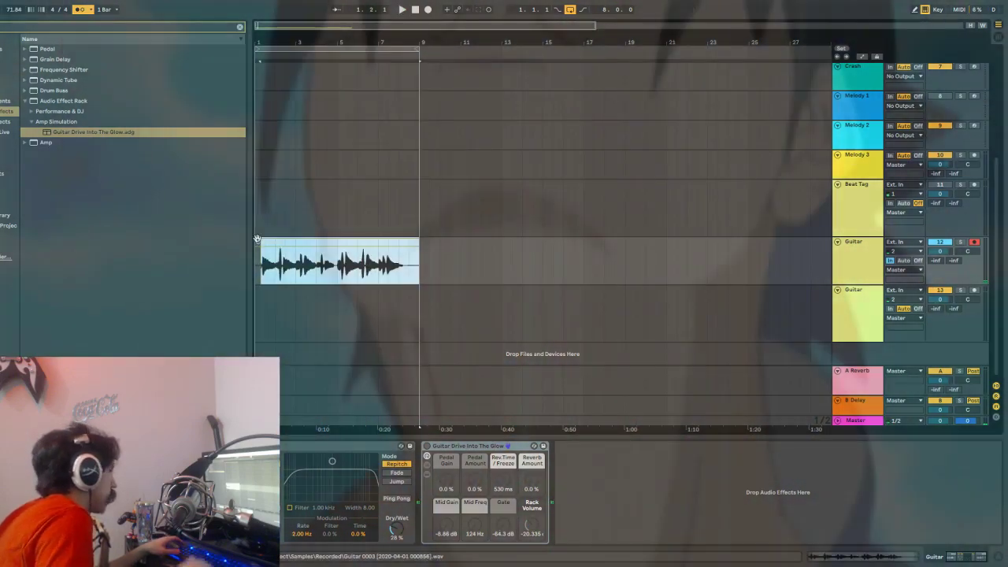
pyautogui.press('=')
pyautogui.press('BackSpace')
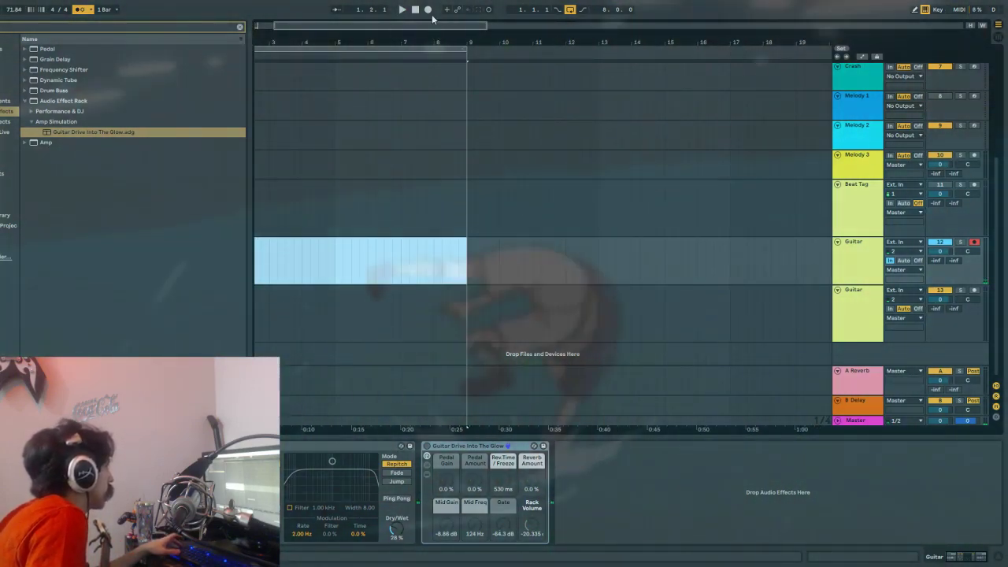
# Record a new eight-bar guitar take on the original Guitar track at 71.84 BPM.
pyautogui.click(427, 10)
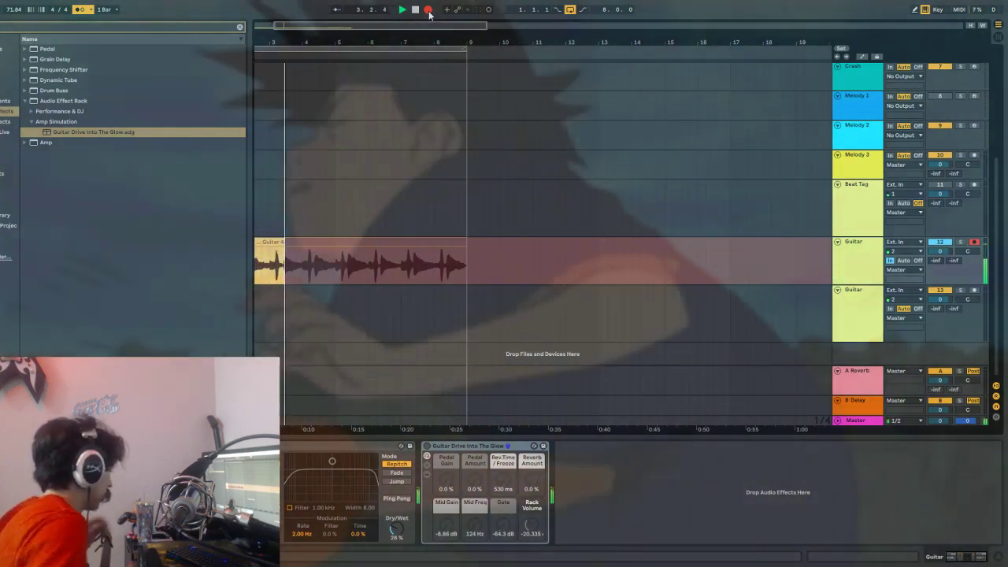
pyautogui.click(428, 9)
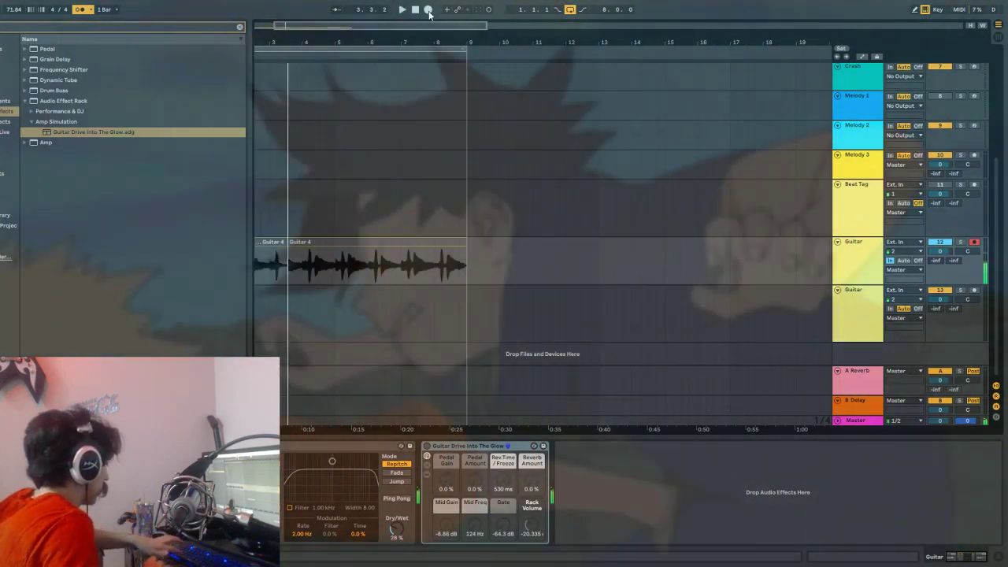
pyautogui.press('space')
pyautogui.press('space')
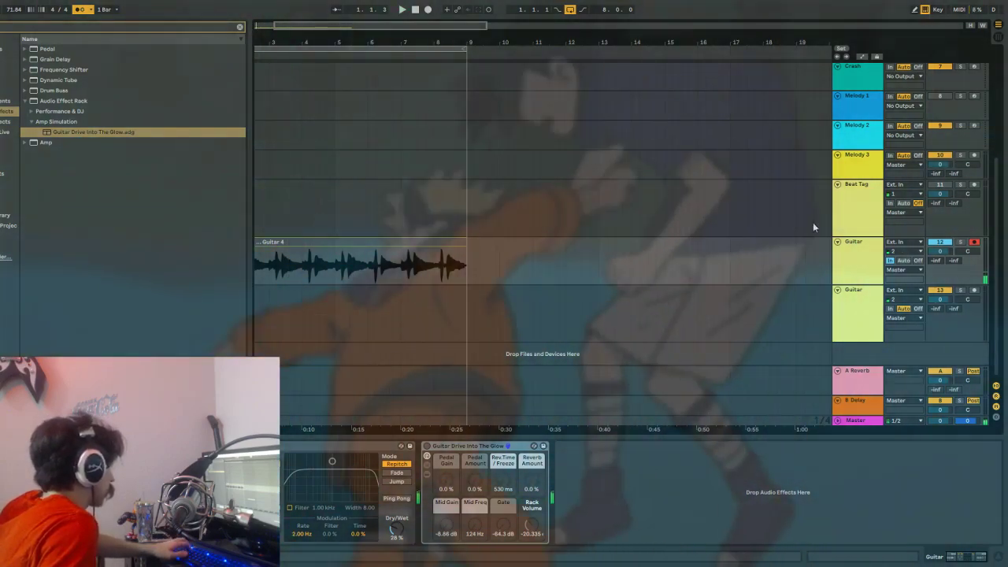
# Set the original Guitar track's monitoring to Auto and play back the looped take.
pyautogui.press('space')
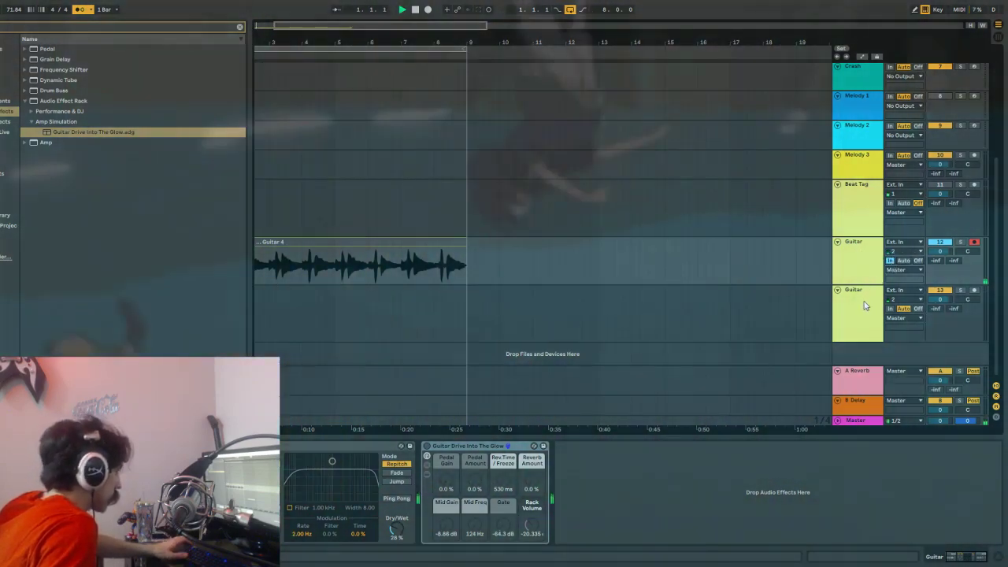
pyautogui.click(902, 261)
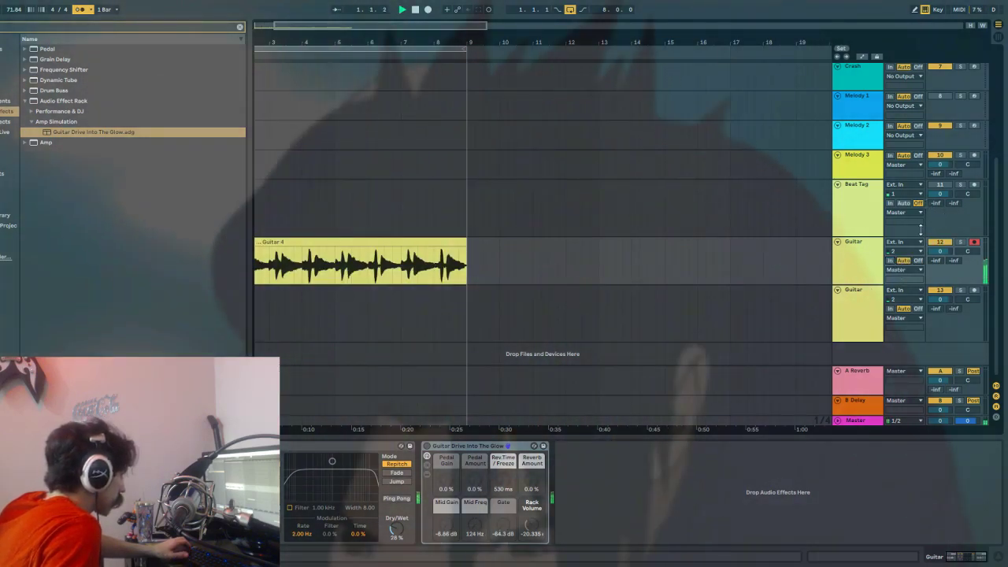
pyautogui.hscroll(-2, 468, 268)
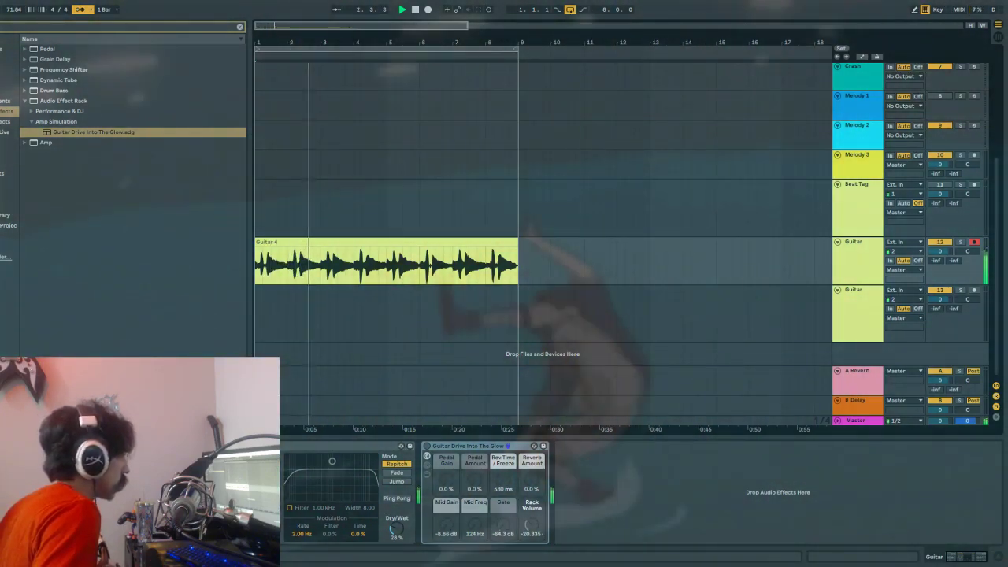
# Arm the second Guitar track and play the looped take to try a second guitar part over it.
pyautogui.click(974, 290)
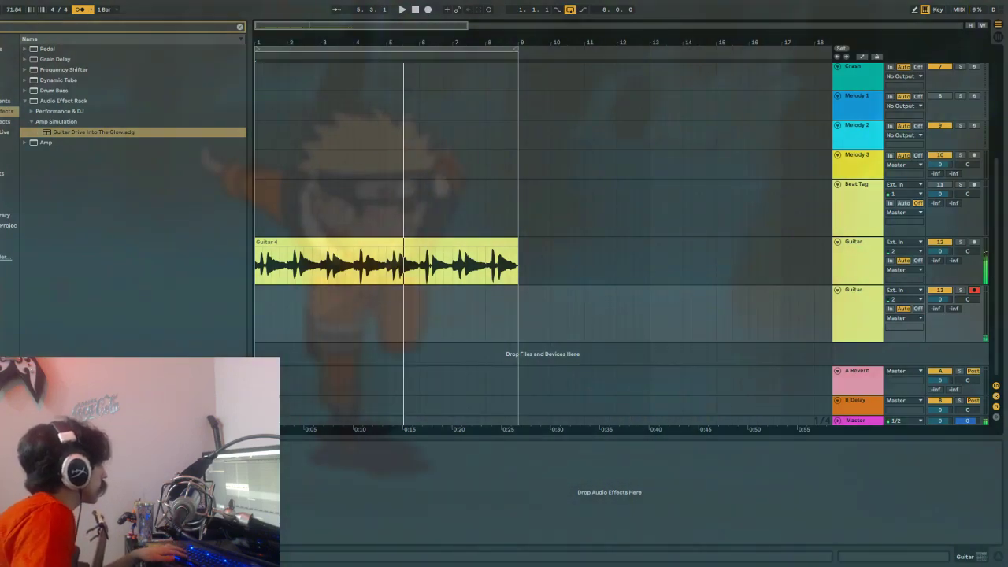
pyautogui.click(417, 9)
pyautogui.press('space')
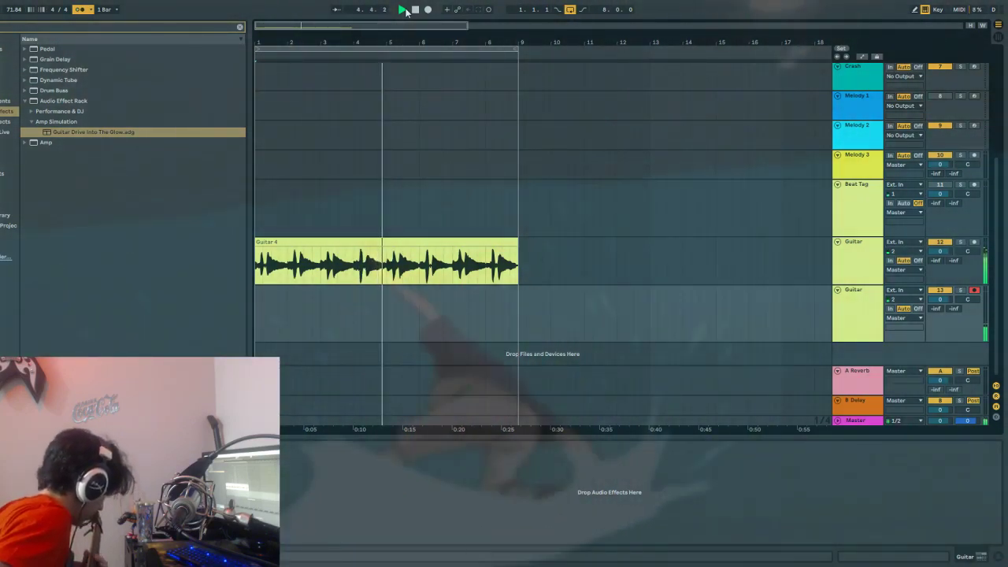
pyautogui.press('space')
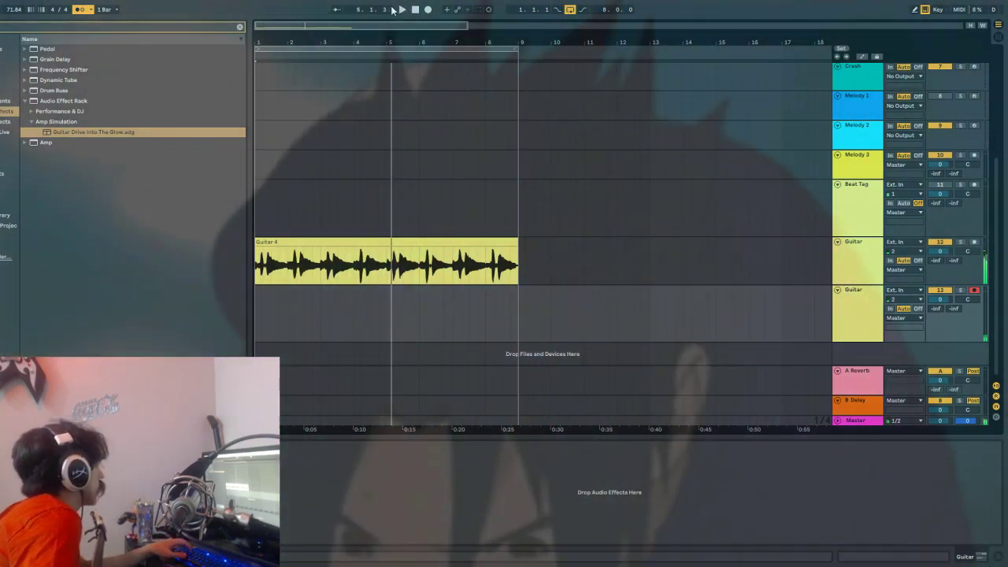
pyautogui.click(418, 10)
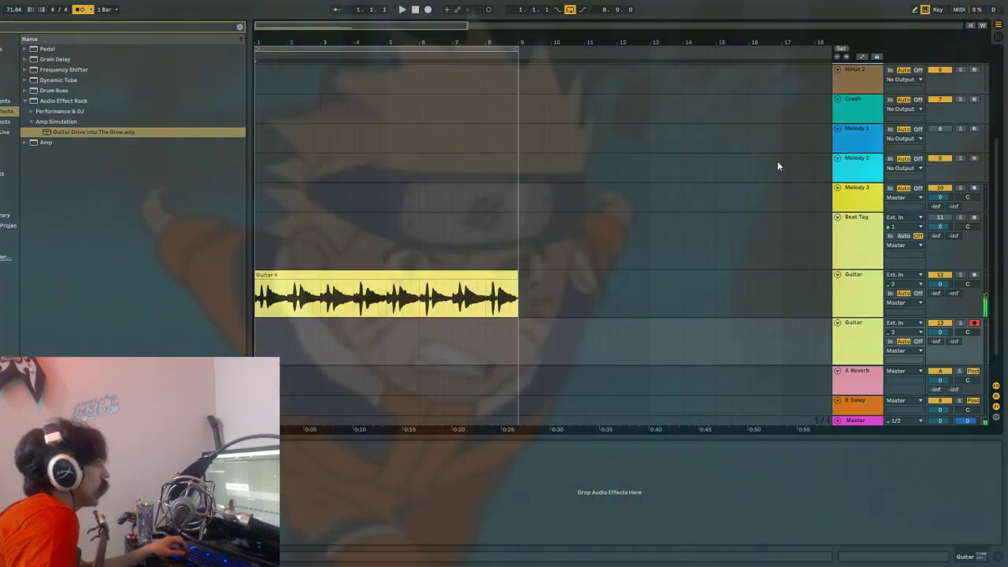
# Select the HiHat 1 track and search the sample library for hats.
pyautogui.scroll(5, 783, 189)
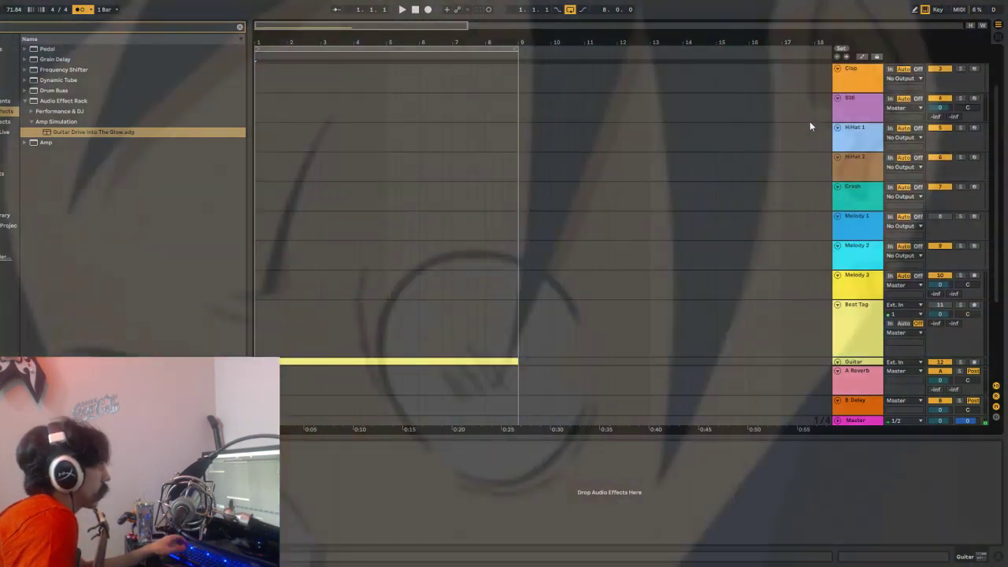
pyautogui.click(810, 126)
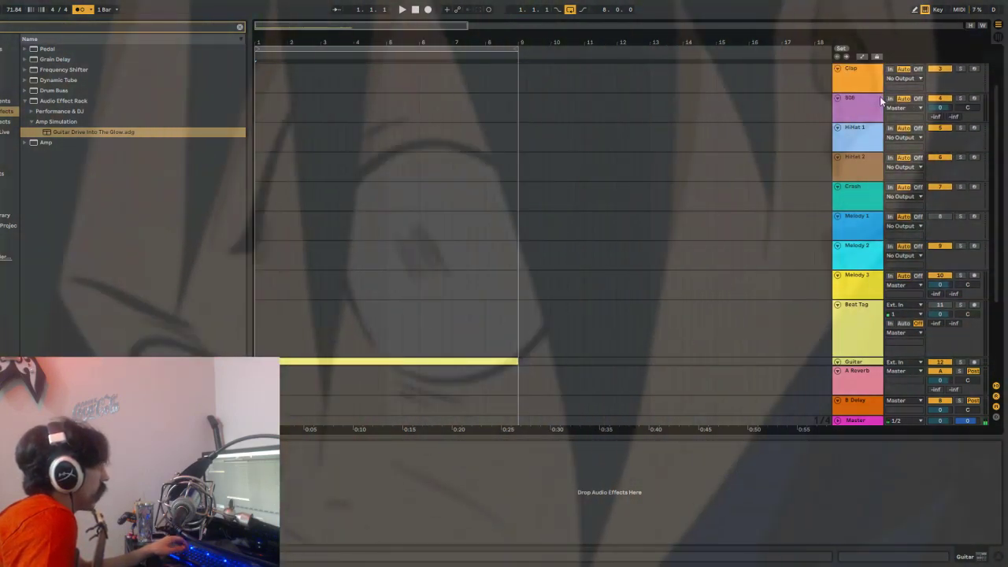
pyautogui.click(100, 27)
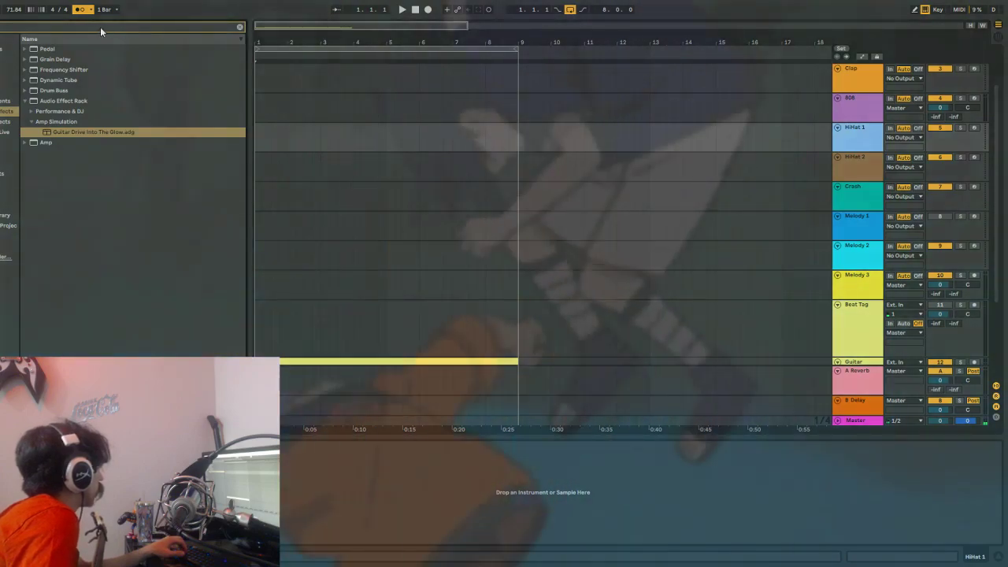
pyautogui.write('eq')
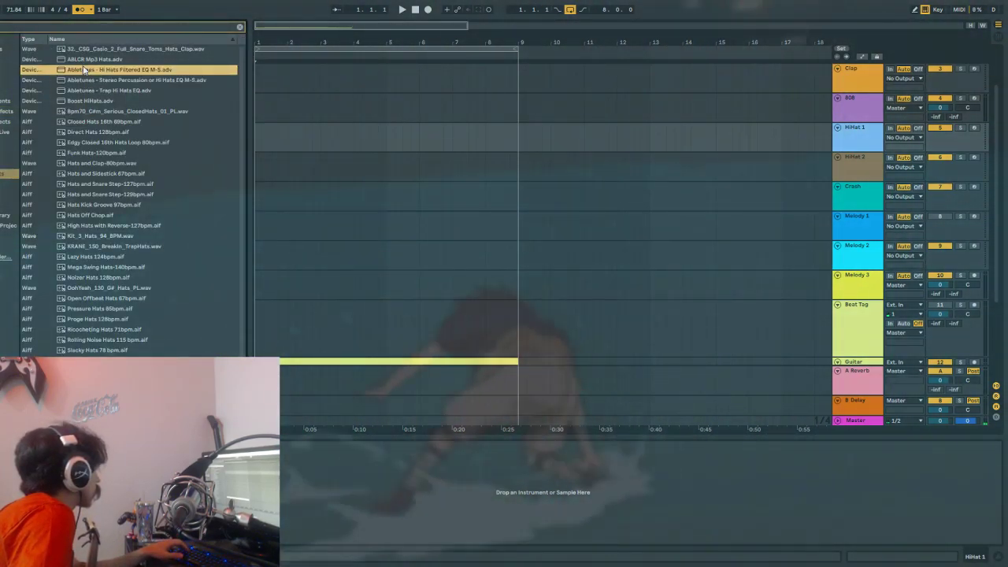
# Audition hat loops against the guitar take, from the Closed Hats 16th loop through Hats and Clap-80bpm.
pyautogui.click(83, 122)
pyautogui.click(80, 130)
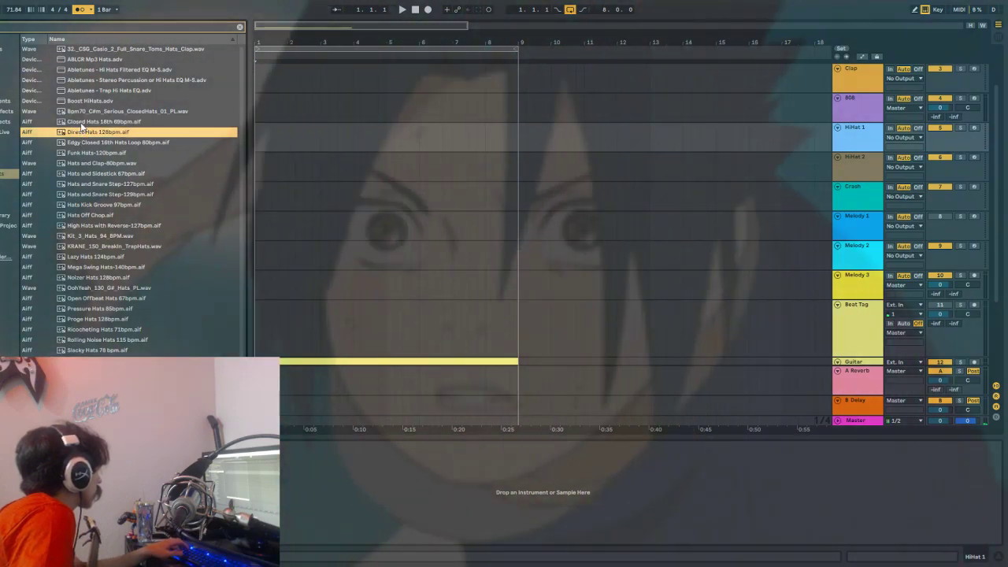
pyautogui.press('space')
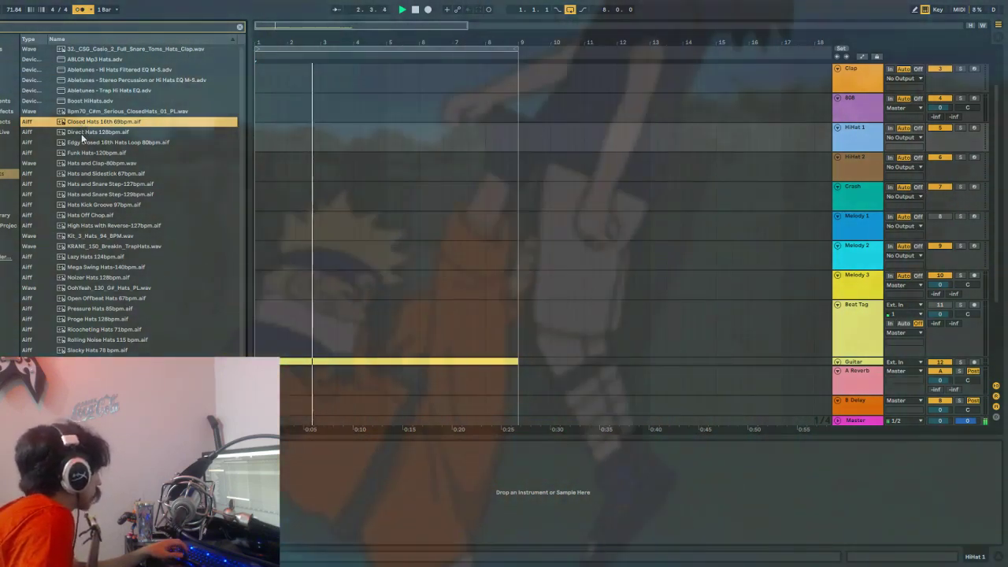
pyautogui.click(81, 133)
pyautogui.click(81, 143)
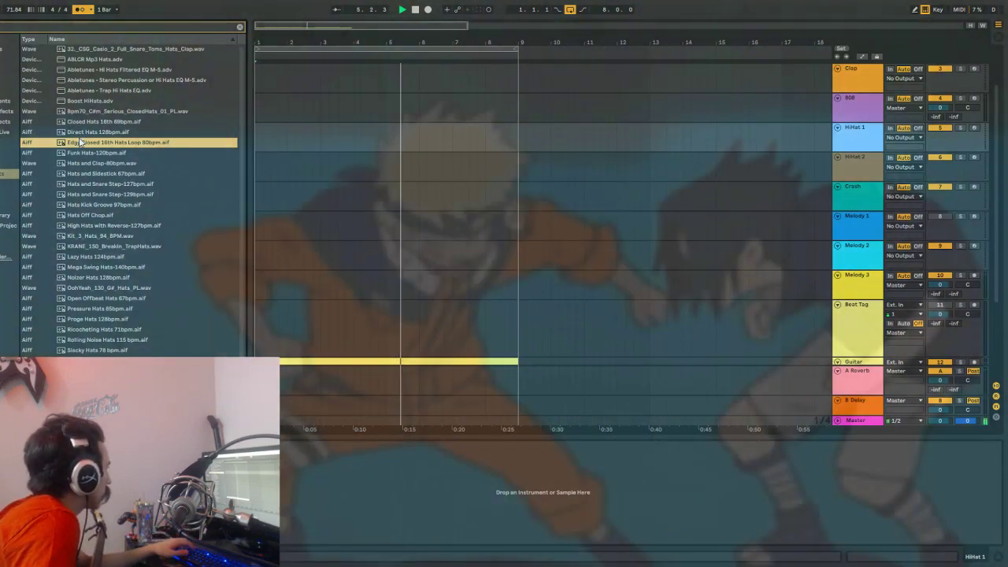
pyautogui.click(81, 164)
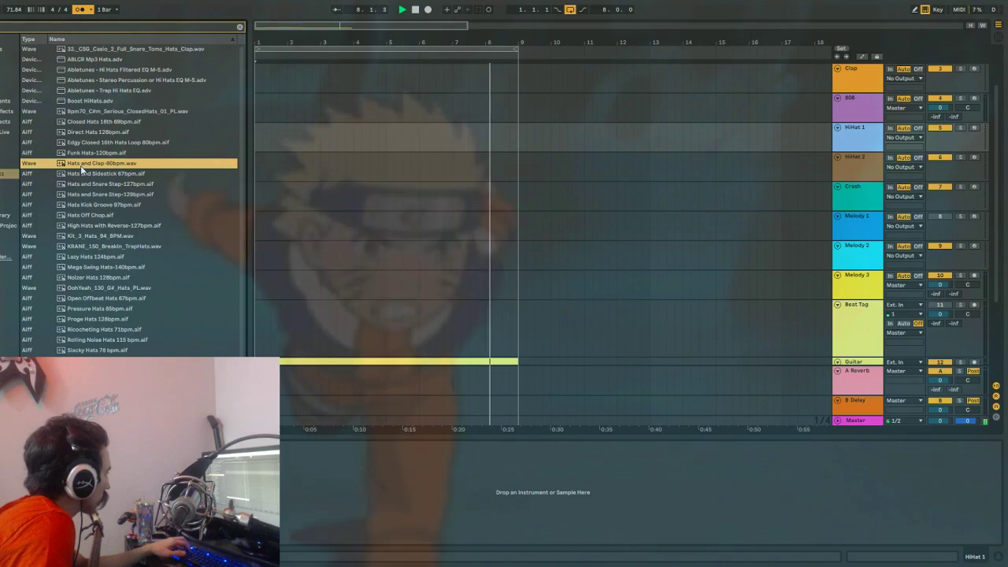
pyautogui.press('space')
pyautogui.scroll(-2, 339, 225)
pyautogui.click(415, 10)
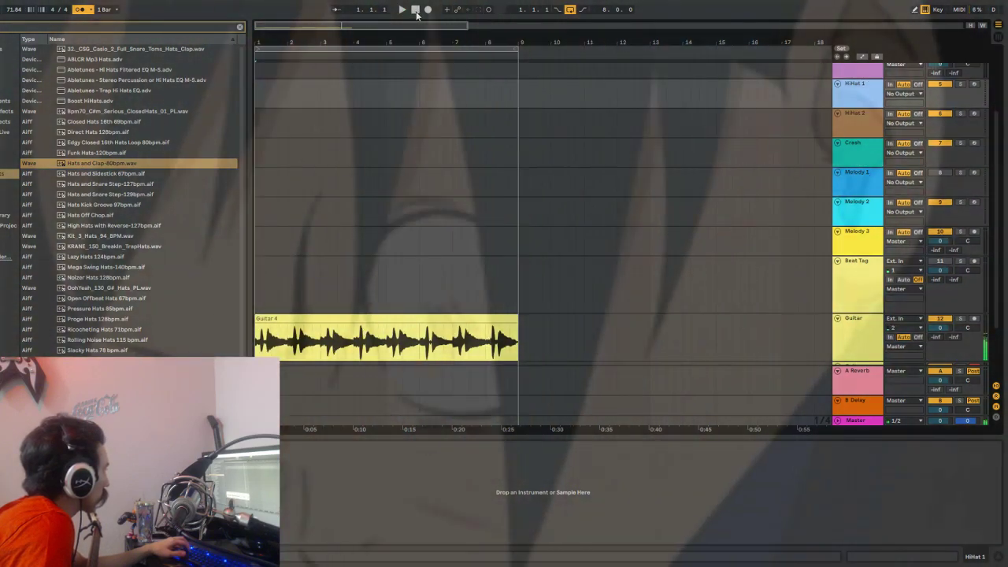
# Audition the remaining hat loops, from Hats and Snare Step-127bpm down to Ricocheting Hats 71bpm.
pyautogui.press('space')
pyautogui.click(113, 195)
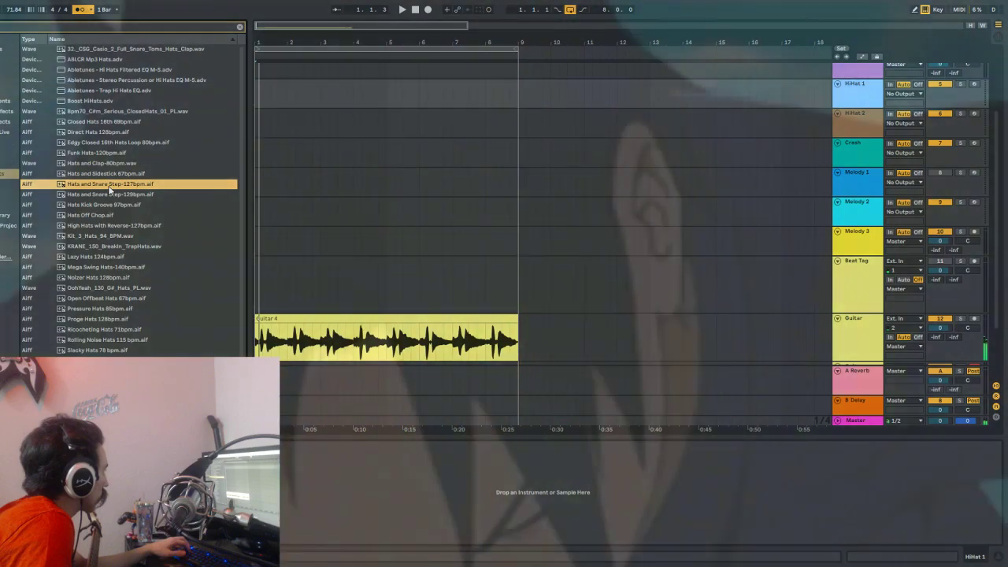
pyautogui.click(111, 205)
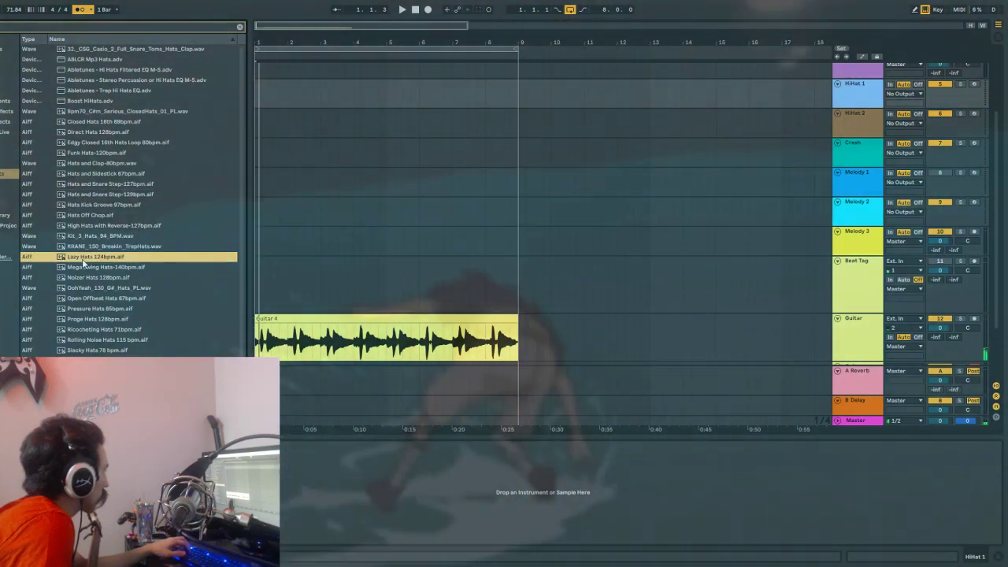
pyautogui.press('space')
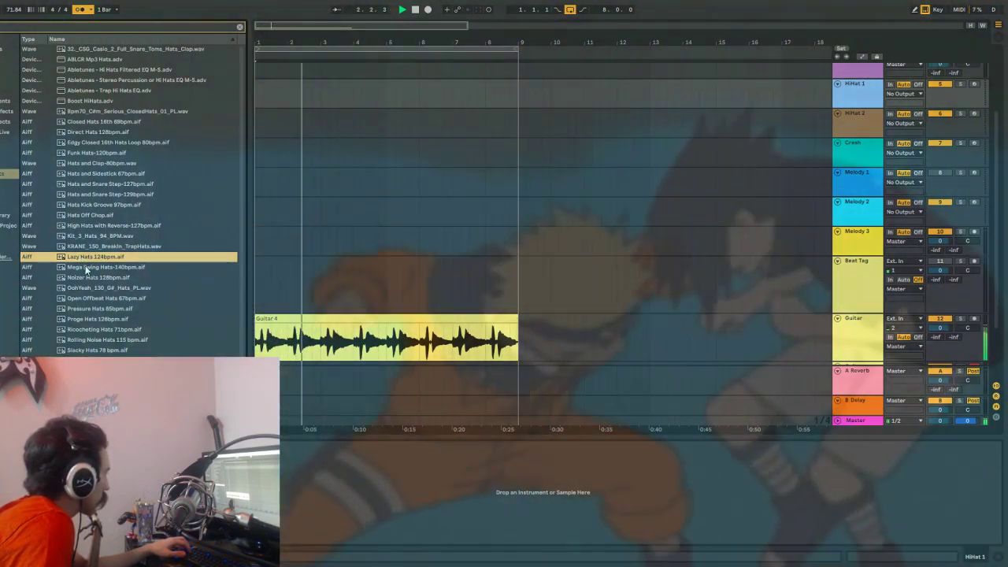
pyautogui.click(83, 268)
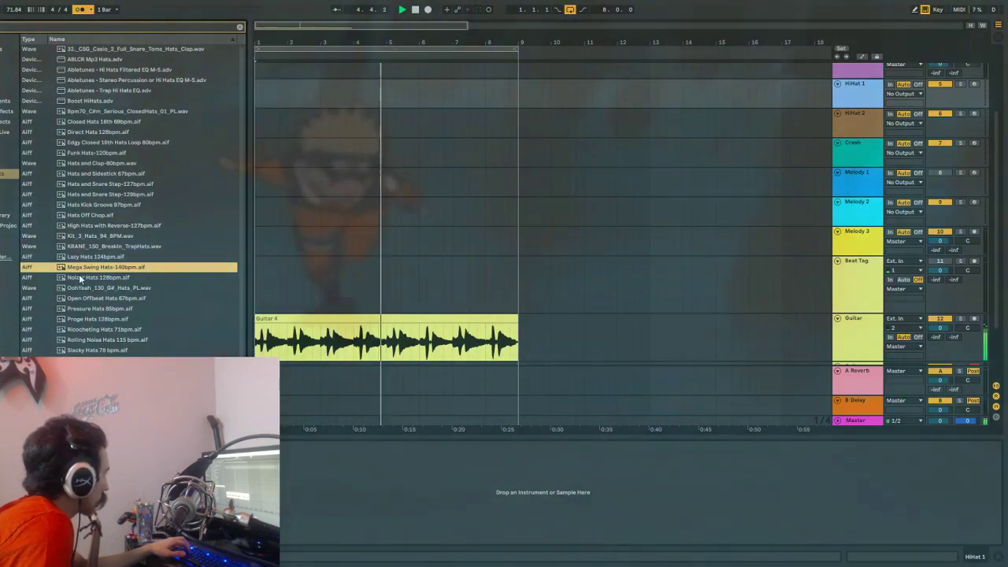
pyautogui.click(86, 288)
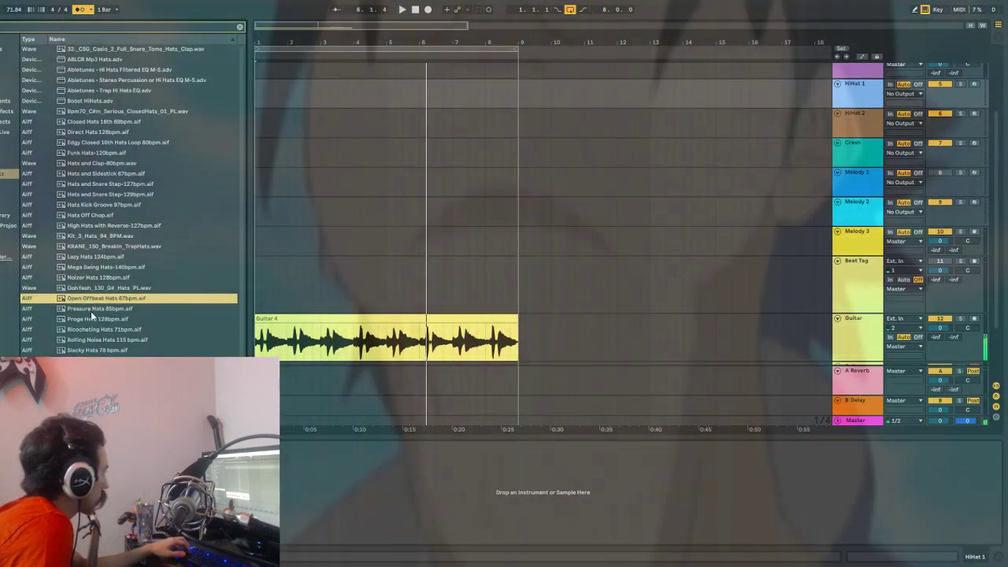
pyautogui.click(88, 309)
pyautogui.click(90, 319)
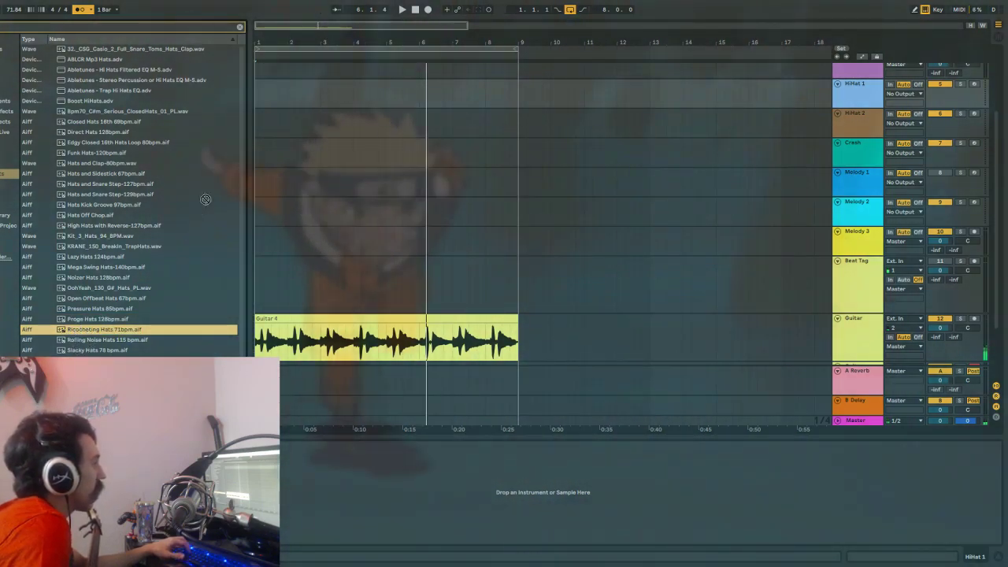
# Place the Ricocheting Hats 71bpm loop on the HiHat 1 track from bar 1 to bar 9 and play the arrangement.
pyautogui.moveTo(205, 200); pyautogui.dragTo(258, 100)
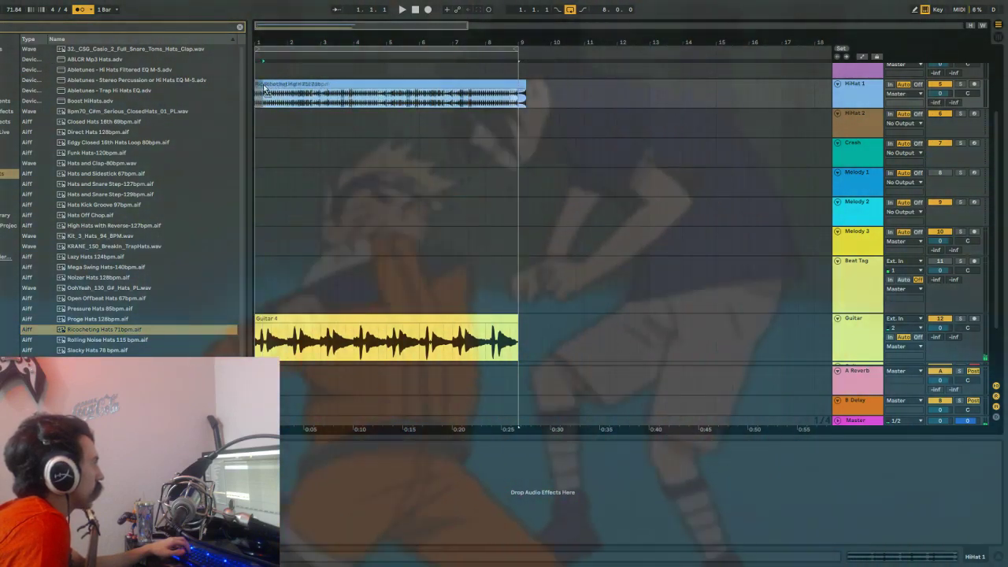
pyautogui.press('space')
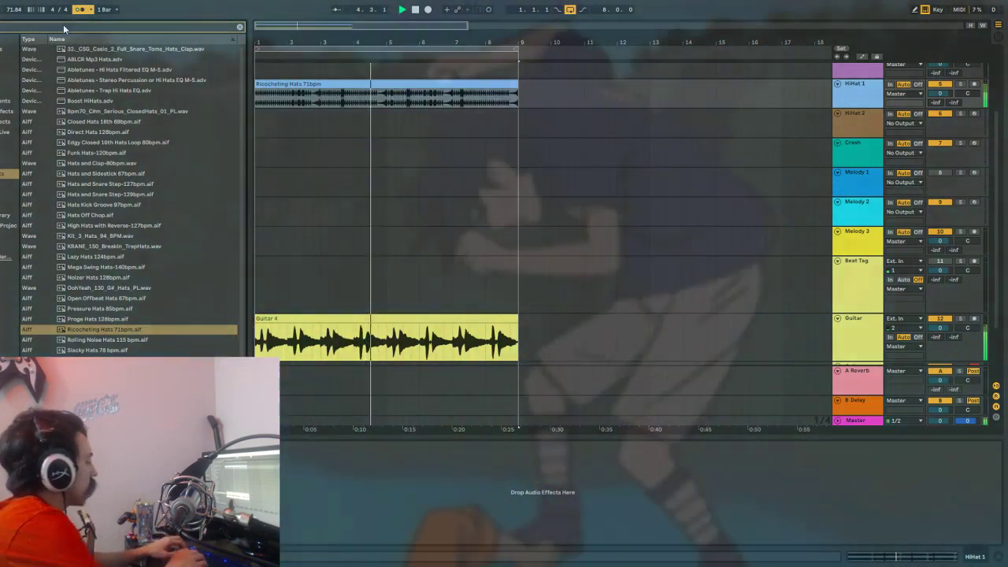
# Search the sample library for snare and load 020_Snare_-_LOFICHILL_Zenhiser.wav onto the Snare track.
pyautogui.click(63, 27)
pyautogui.write('snare')
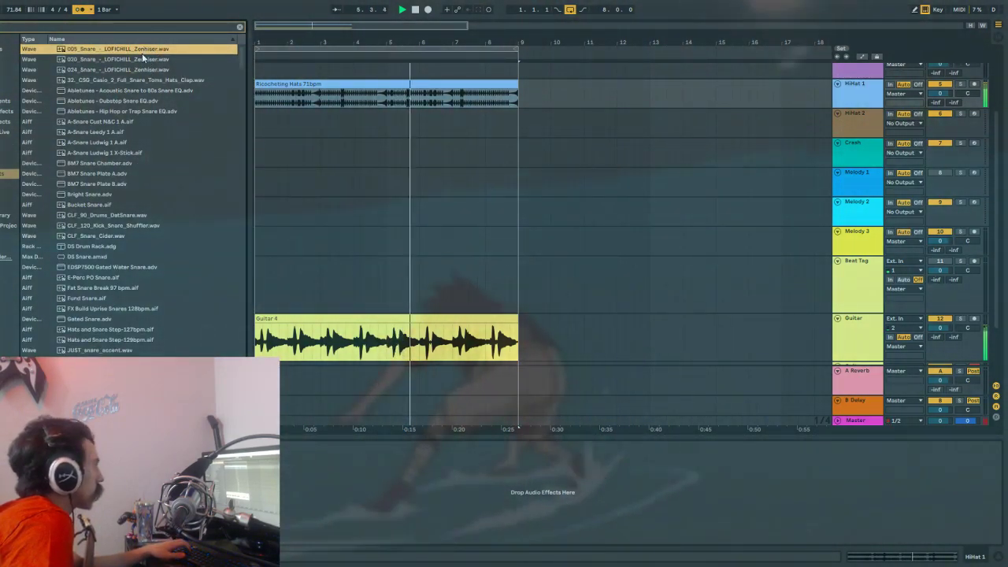
pyautogui.click(143, 59)
pyautogui.scroll(2, 838, 119)
pyautogui.scroll(2, 838, 118)
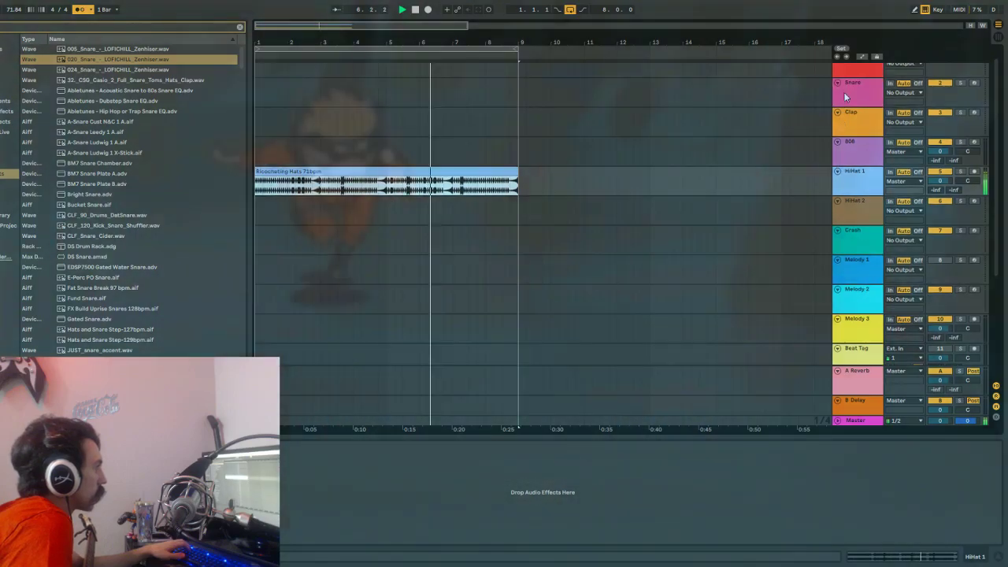
pyautogui.click(844, 93)
pyautogui.doubleClick(59, 58)
pyautogui.press('space')
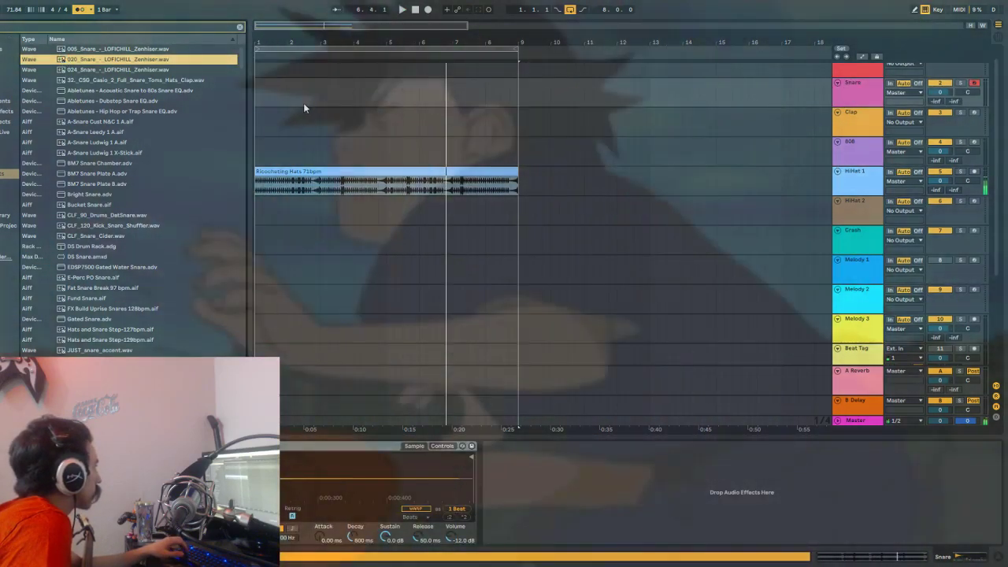
# Record a snare pattern onto the Snare track from bar 1 to bar 9.
pyautogui.click(261, 116)
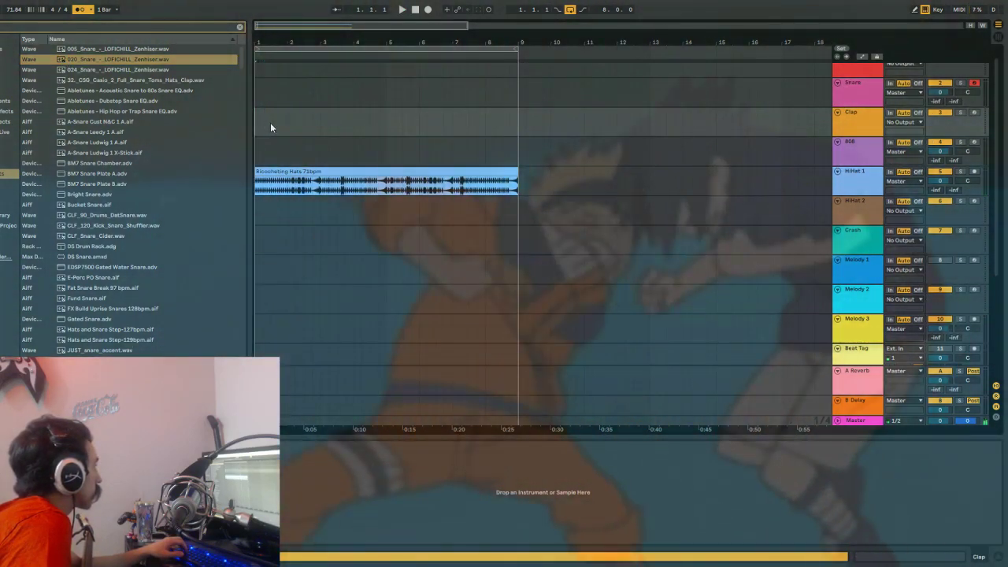
pyautogui.click(286, 122)
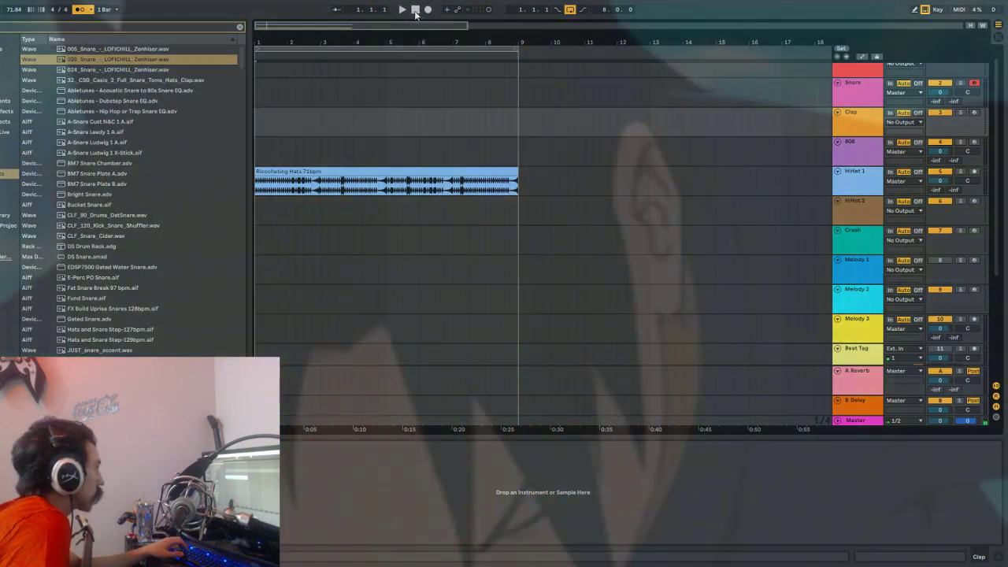
pyautogui.click(427, 9)
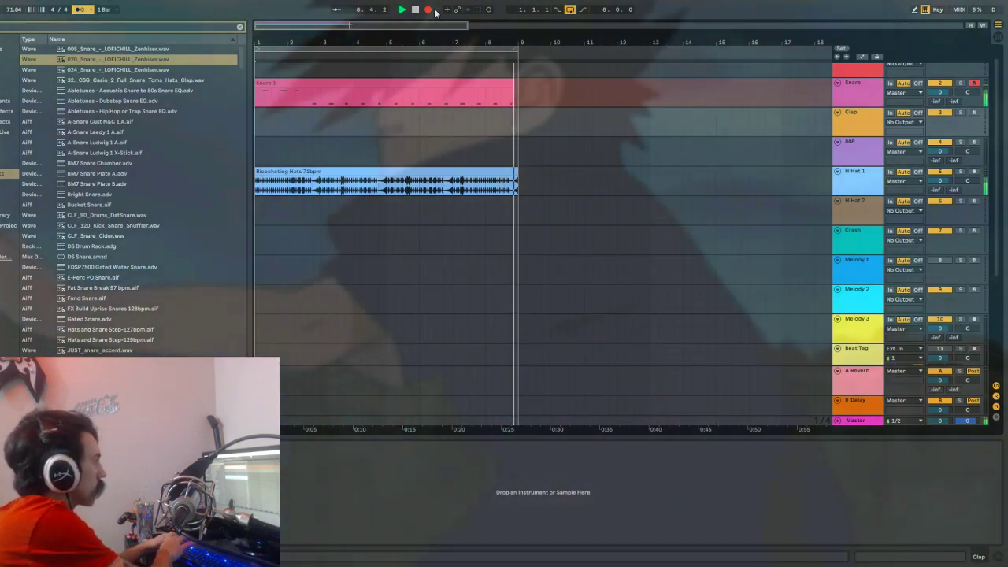
pyautogui.press('space')
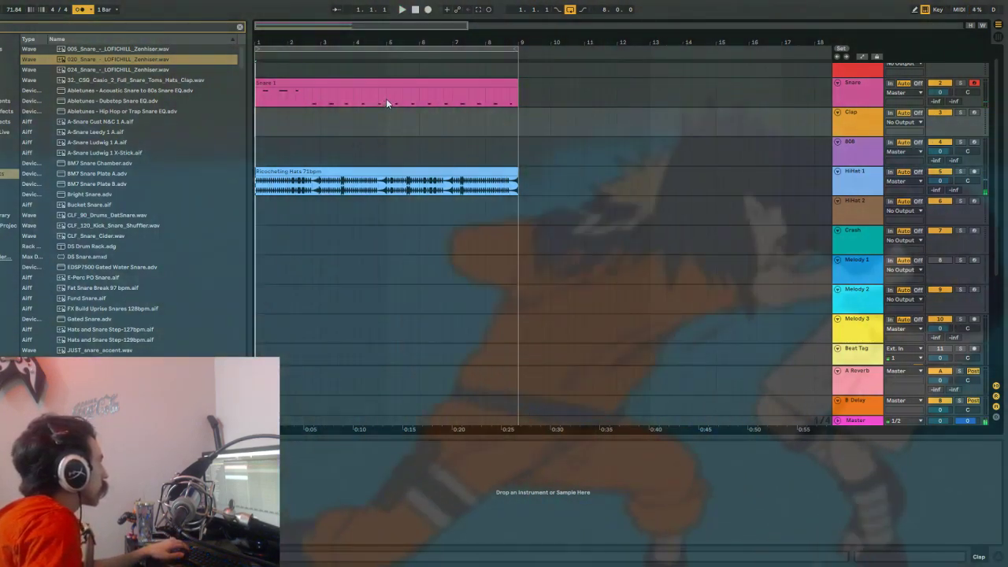
# Split the snare clip at bar 5 and paste a copy of its second half over the first half from bar 1.
pyautogui.click(386, 97)
pyautogui.click(422, 84)
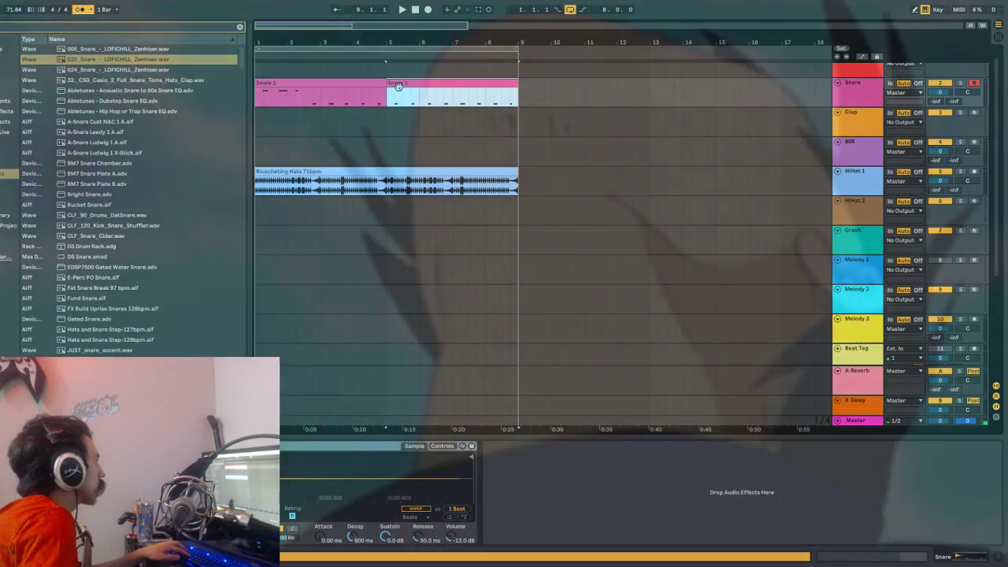
pyautogui.doubleClick(398, 85)
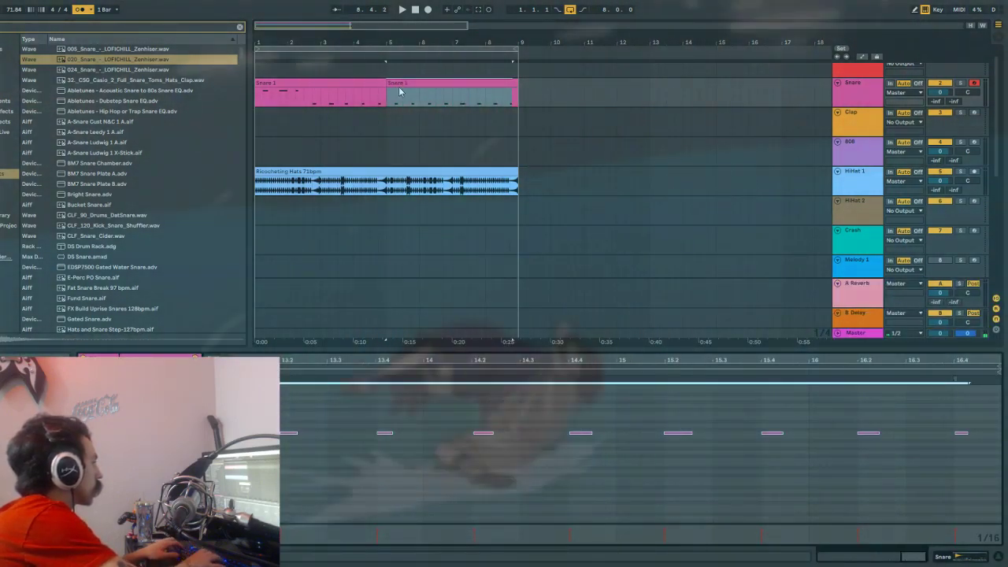
pyautogui.click(446, 85)
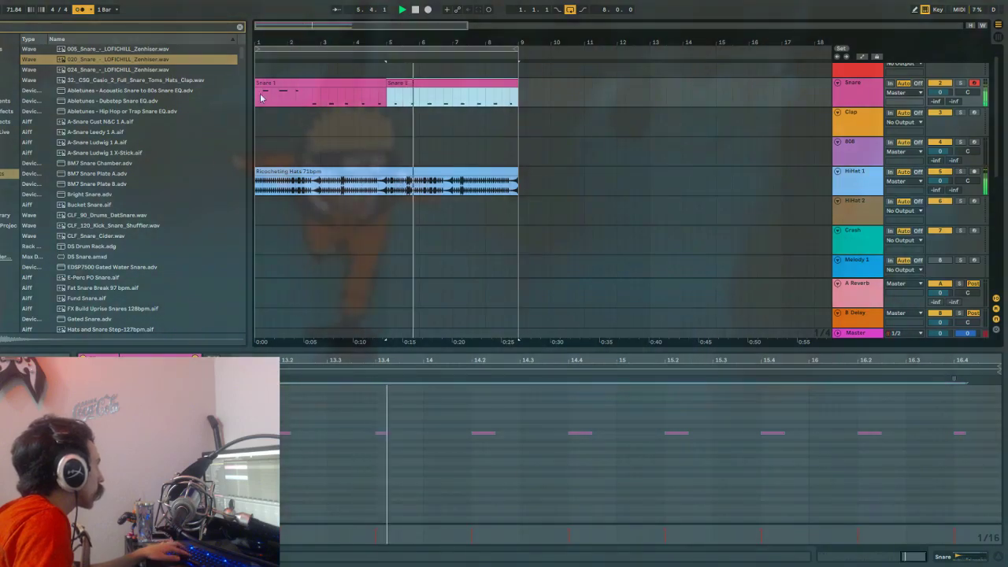
pyautogui.click(257, 105)
pyautogui.hotkey('ctrl', 'v')
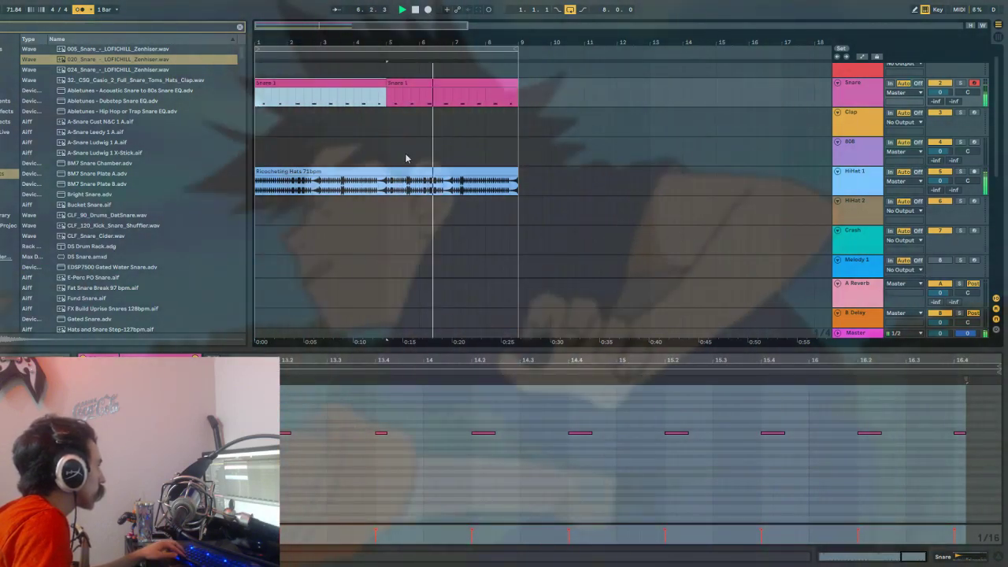
# Split the Guitar 4 clip at bar 5 and delete the part from bar 5 to bar 9.
pyautogui.scroll(-1, 419, 159)
pyautogui.scroll(-4, 421, 182)
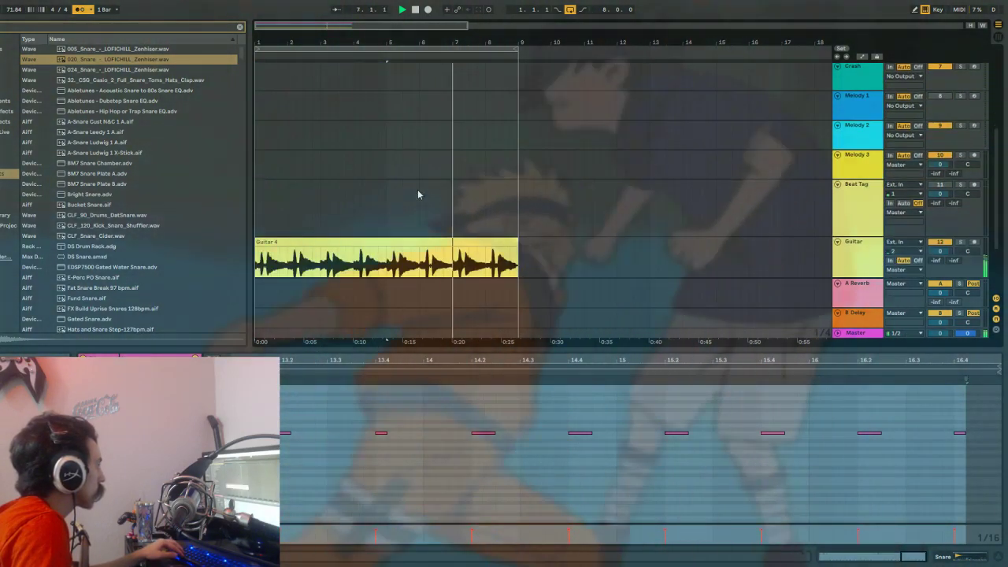
pyautogui.scroll(-1, 419, 195)
pyautogui.press('space')
pyautogui.press('space')
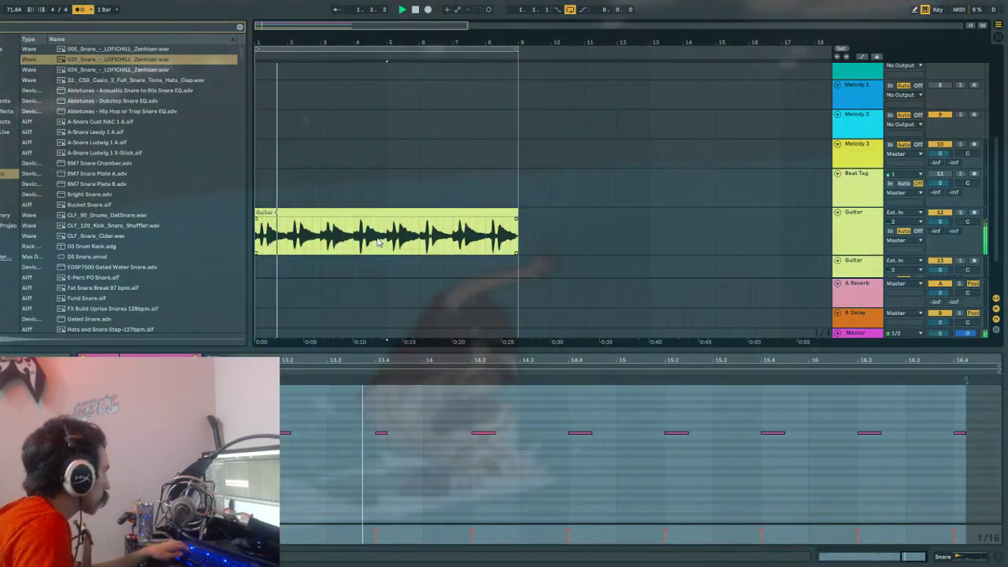
pyautogui.click(381, 241)
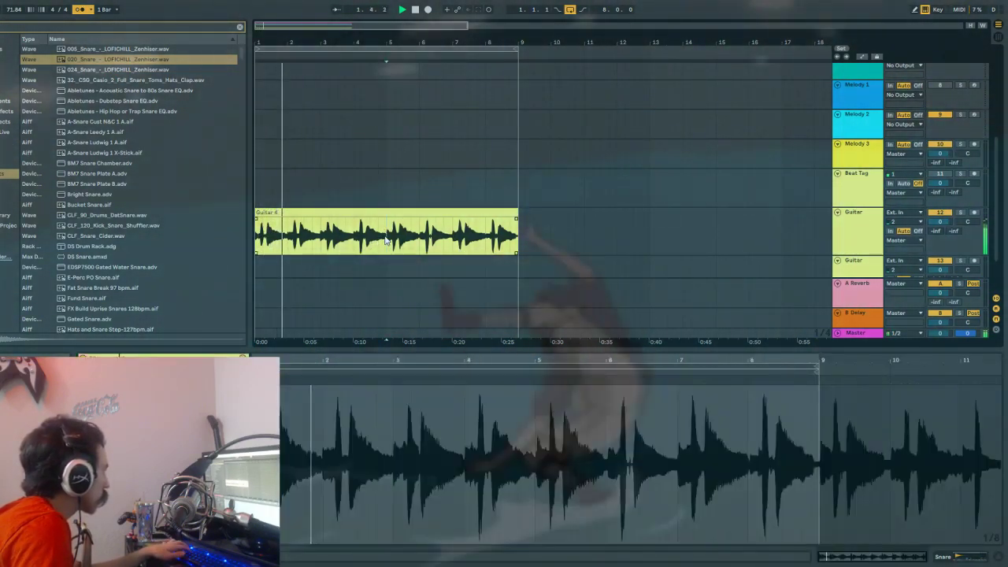
pyautogui.hotkey('ctrl', 'e')
pyautogui.press('Delete')
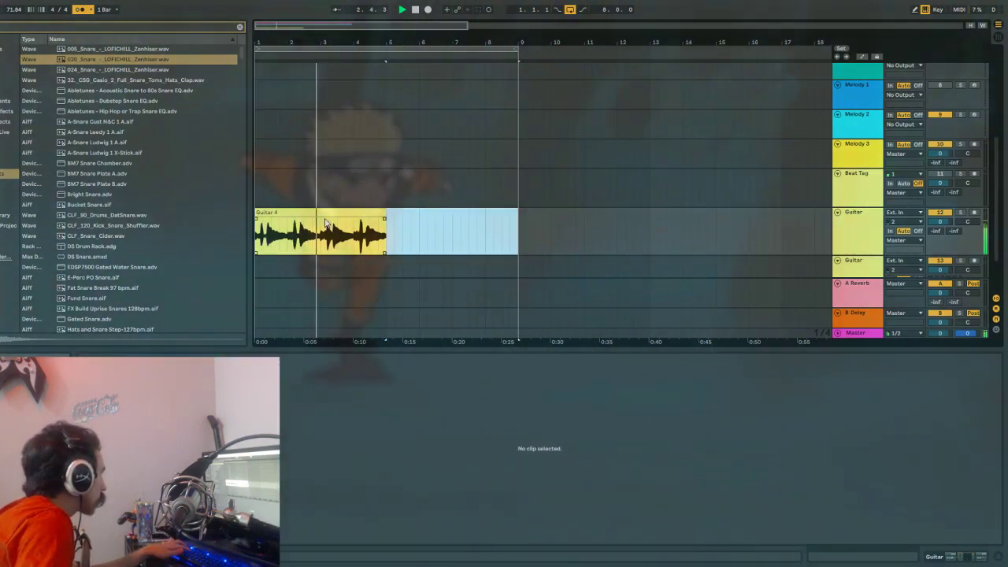
# Split the remaining Guitar 4 clip at bar 3 and delete the part from bar 3 to bar 5.
pyautogui.press('space')
pyautogui.click(322, 226)
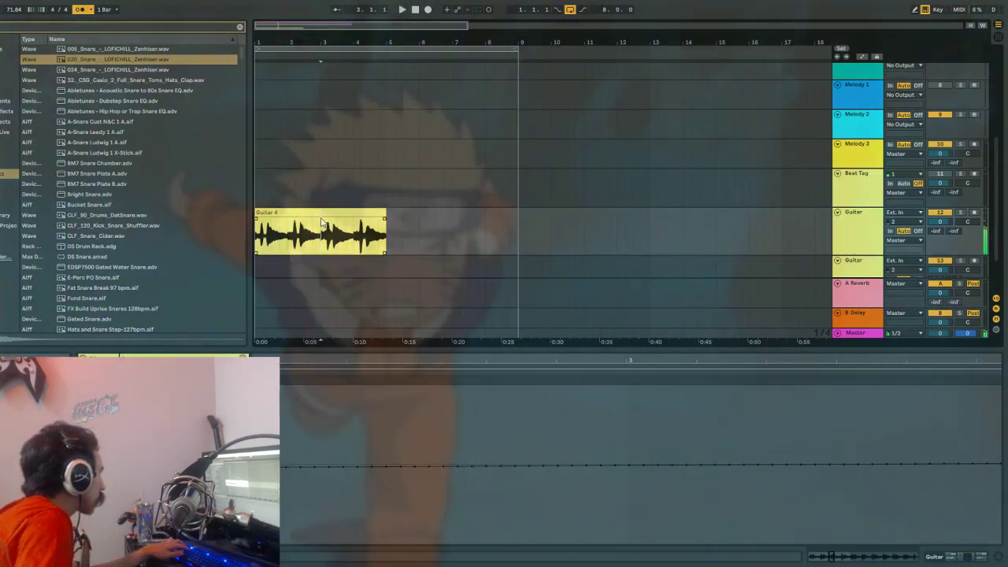
pyautogui.hotkey('ctrl', 'e')
pyautogui.click(360, 213)
pyautogui.press('Delete')
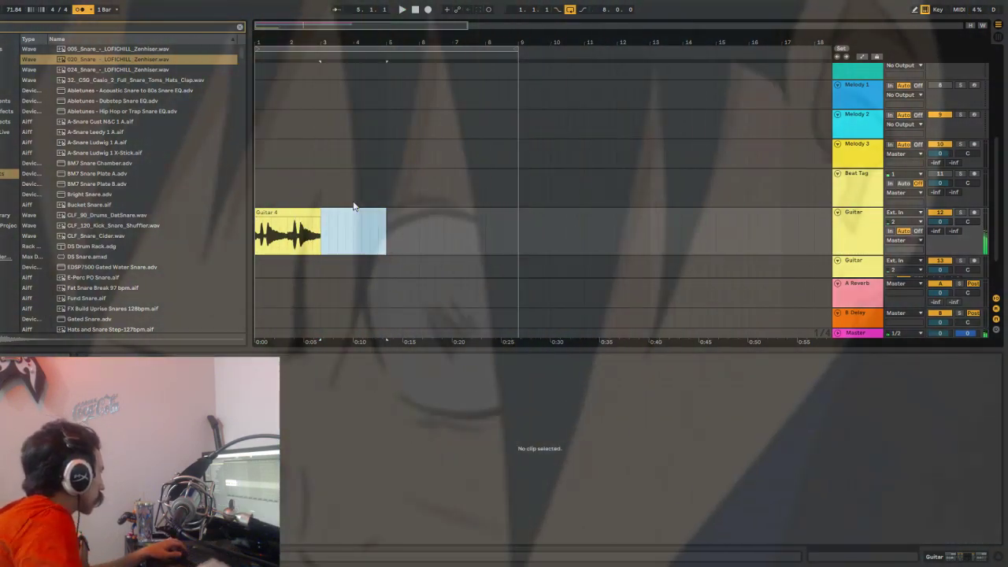
# Duplicate the two-bar Guitar 4 clip three times to fill the track up to bar 9 and play it from the start.
pyautogui.click(278, 211)
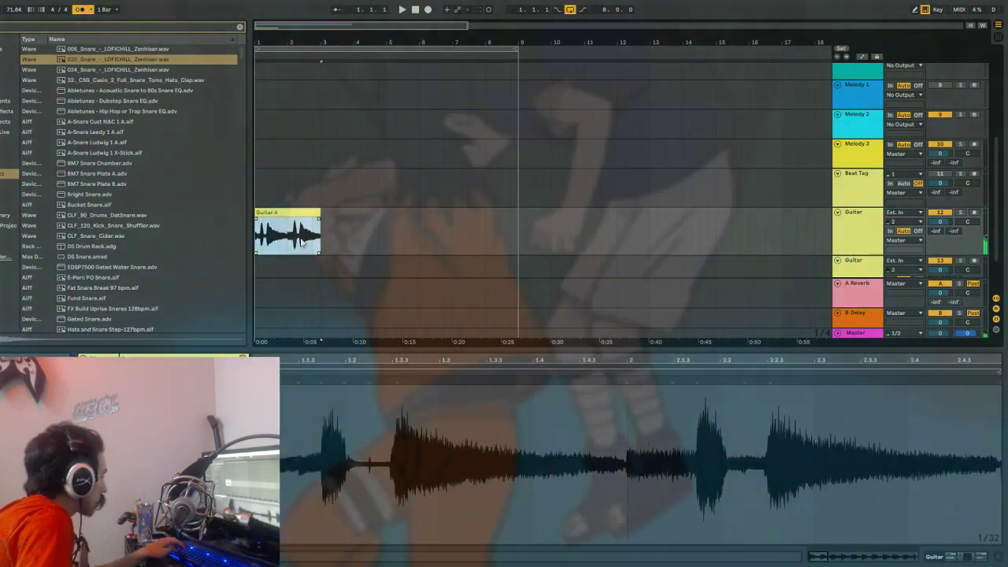
pyautogui.hotkey('ctrl', 'd')
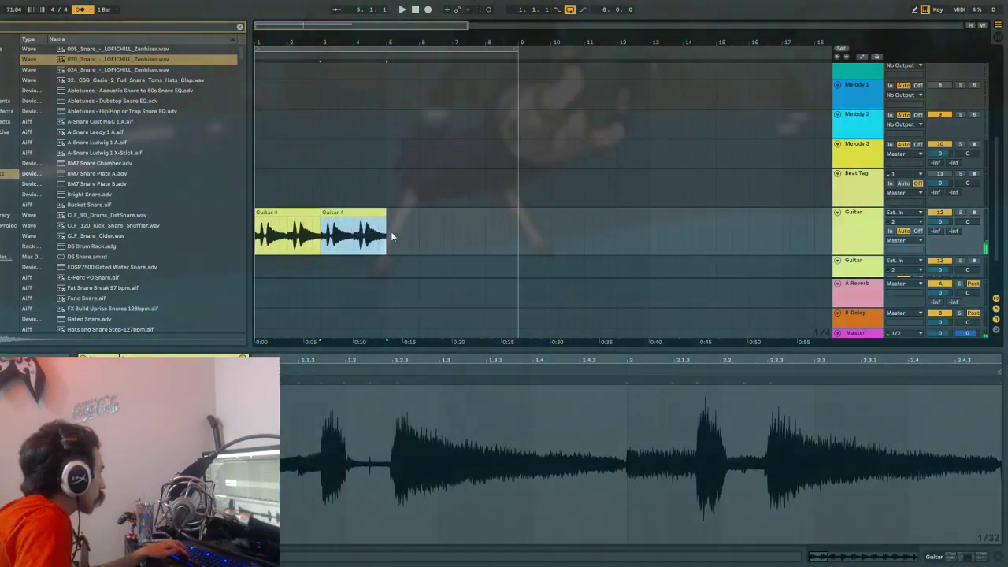
pyautogui.hotkey('ctrl', 'd')
pyautogui.hotkey('ctrl', 'd')
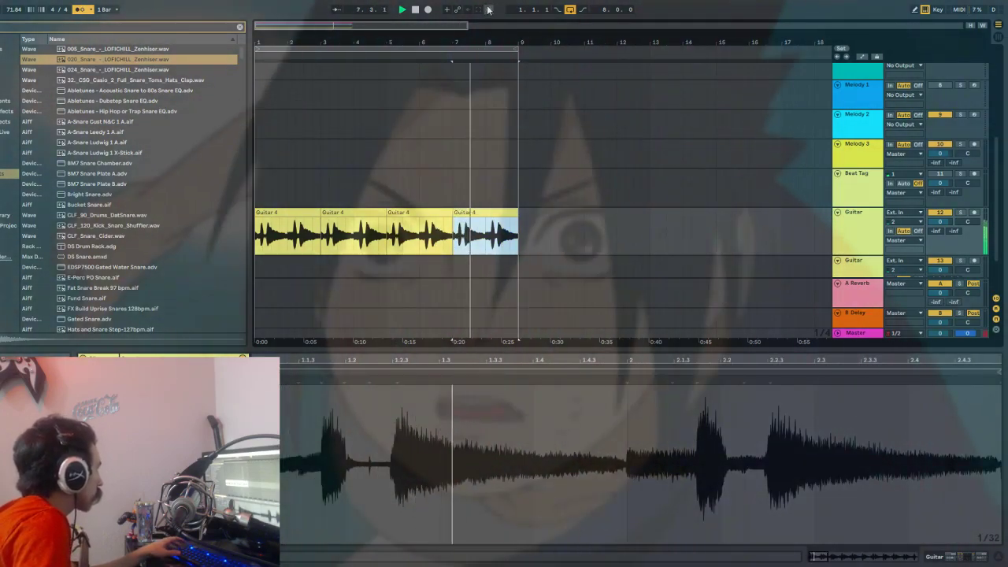
pyautogui.press('space')
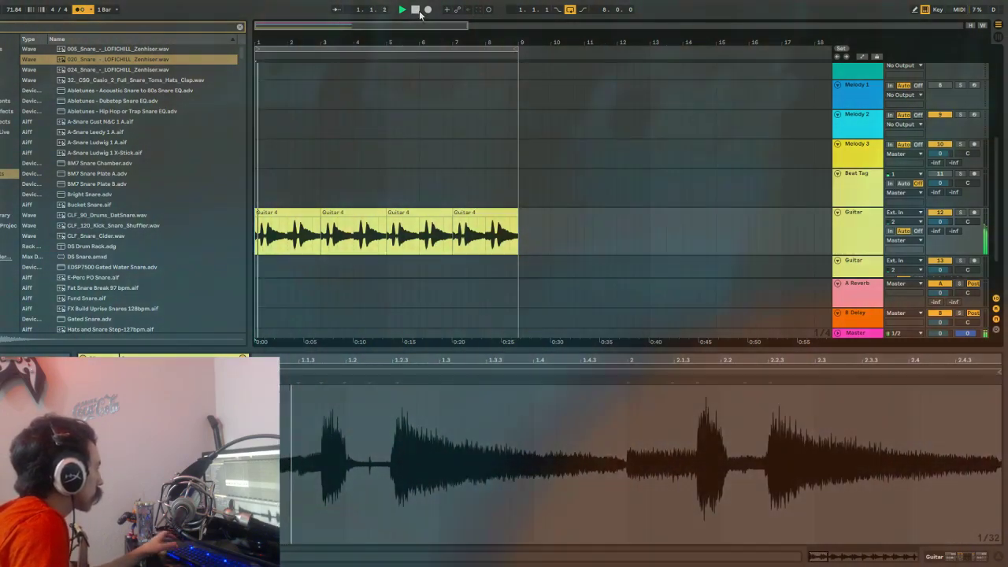
# Set the Snare track volume to 4.7 dB and the HiHat 1 track volume to -3.1 dB during playback.
pyautogui.scroll(4, 389, 118)
pyautogui.scroll(2, 323, 96)
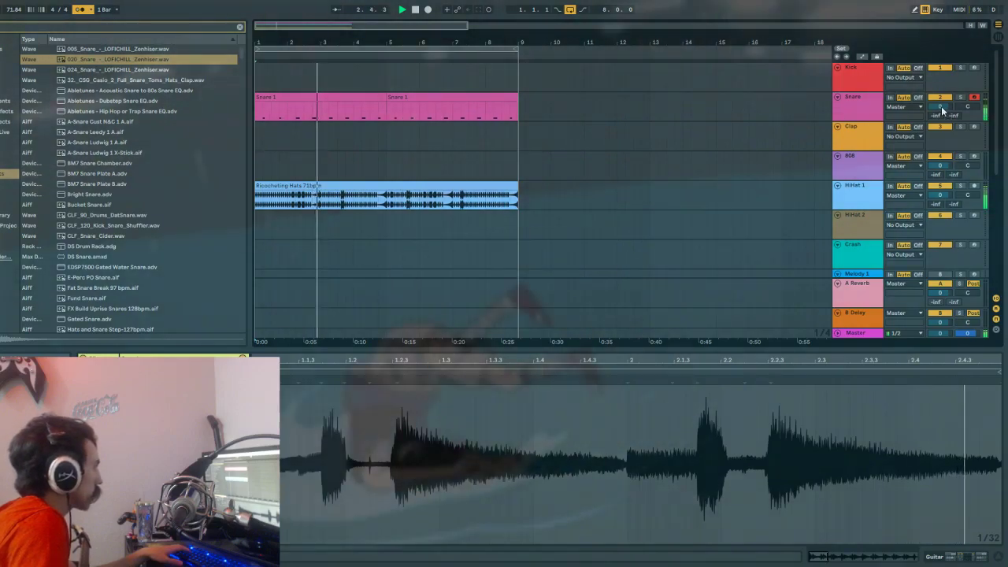
pyautogui.moveTo(939, 195); pyautogui.dragTo(937, 201)
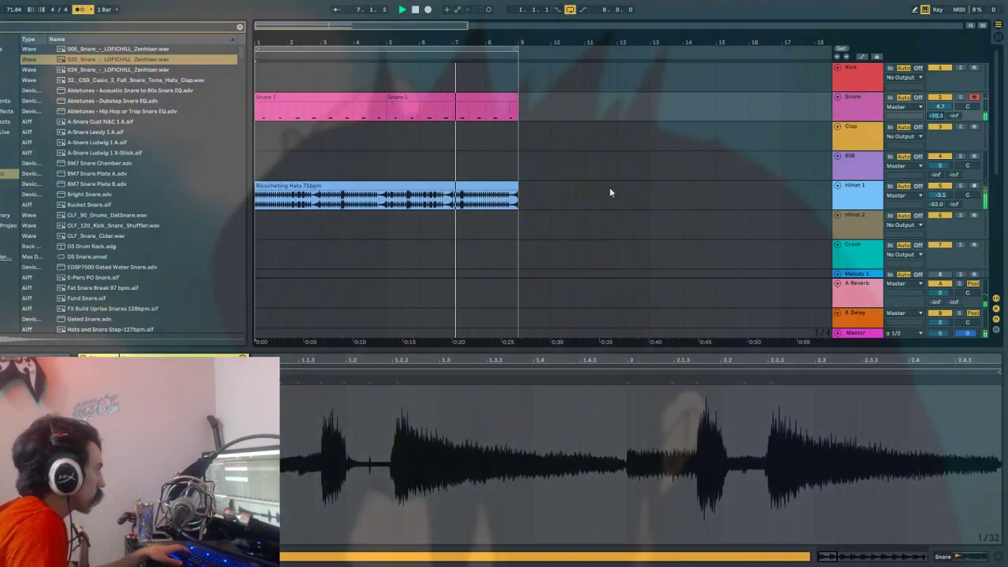
# Search the sample library for 808, limit it to the red-marked favourites and audition Clap 808 Light Quick.aif and Kick 808 Overdriven.aif.
pyautogui.scroll(-1, 597, 184)
pyautogui.click(584, 168)
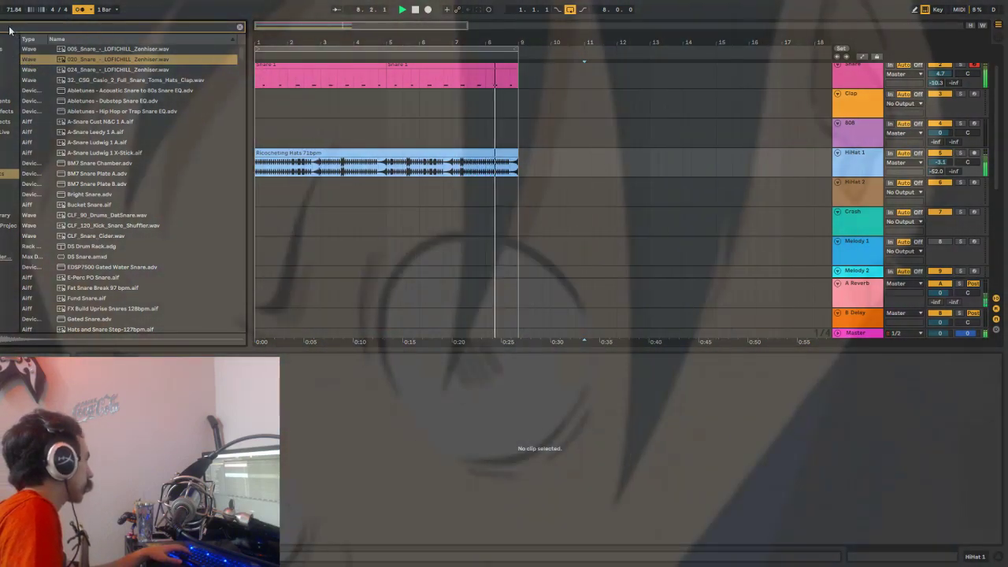
pyautogui.write('808')
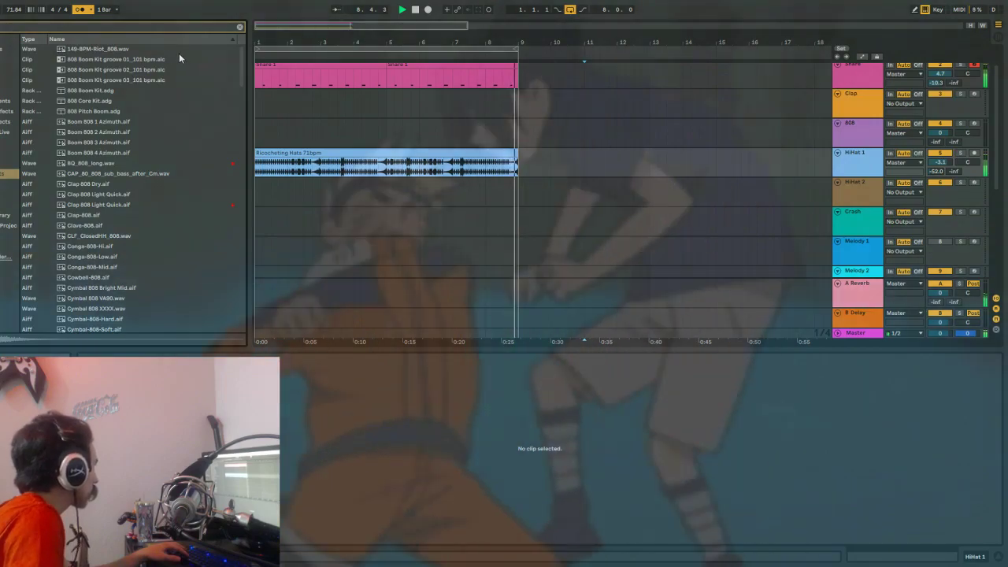
pyautogui.press('space')
pyautogui.click(5, 49)
pyautogui.click(46, 61)
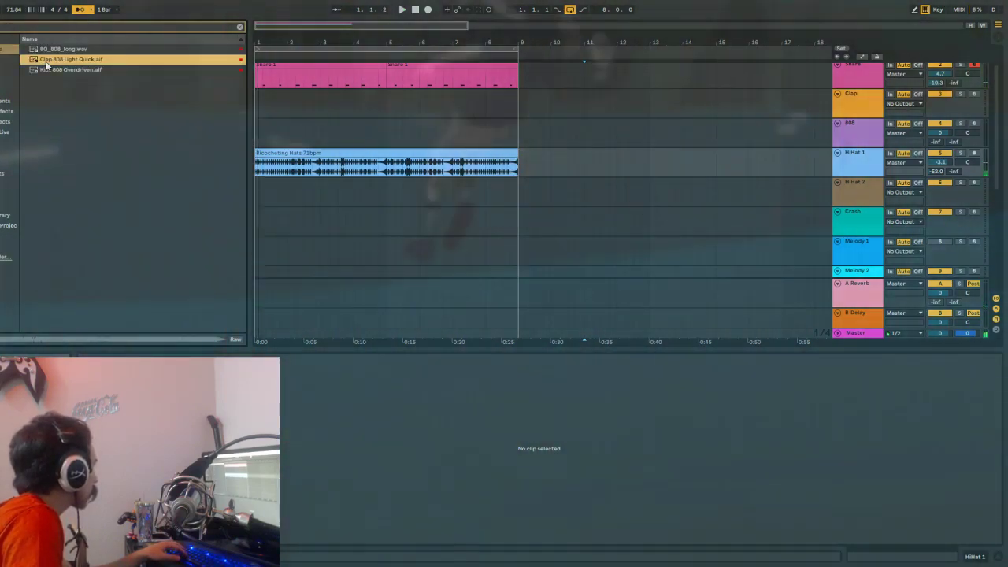
pyautogui.click(51, 71)
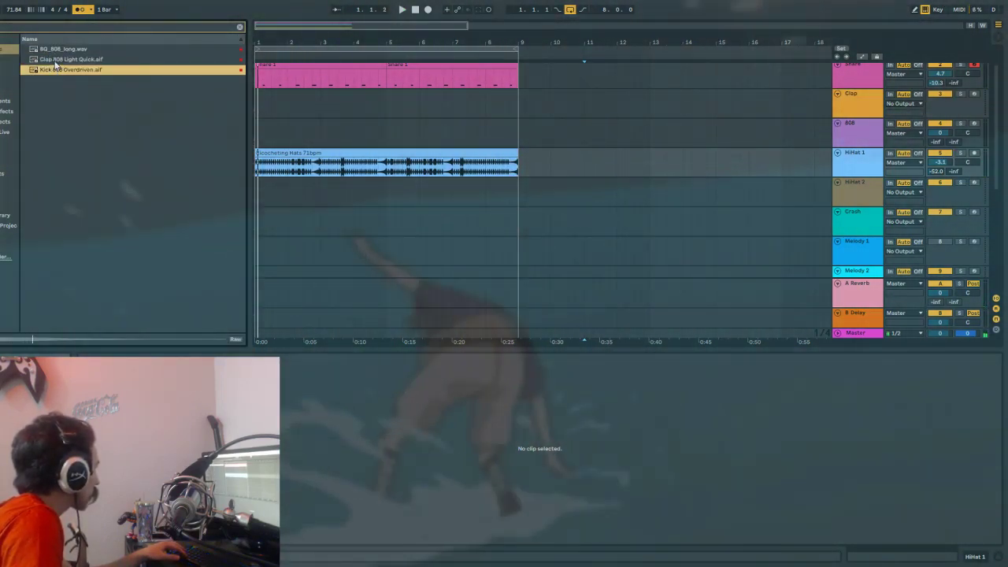
# Load Kick 808 Overdriven.aif onto the 808 track, arm the track for recording and play a test note.
pyautogui.scroll(2, 749, 163)
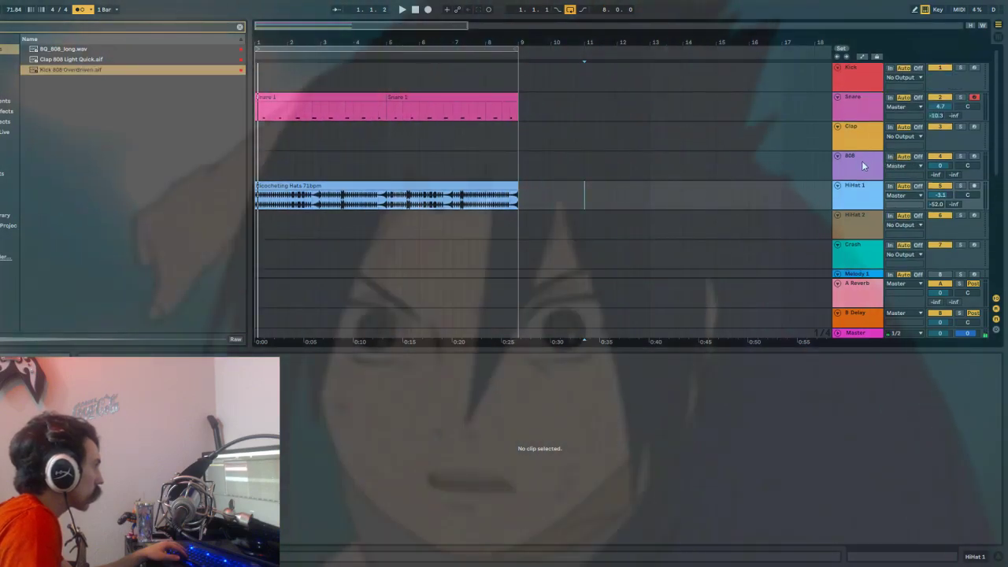
pyautogui.click(858, 161)
pyautogui.doubleClick(112, 71)
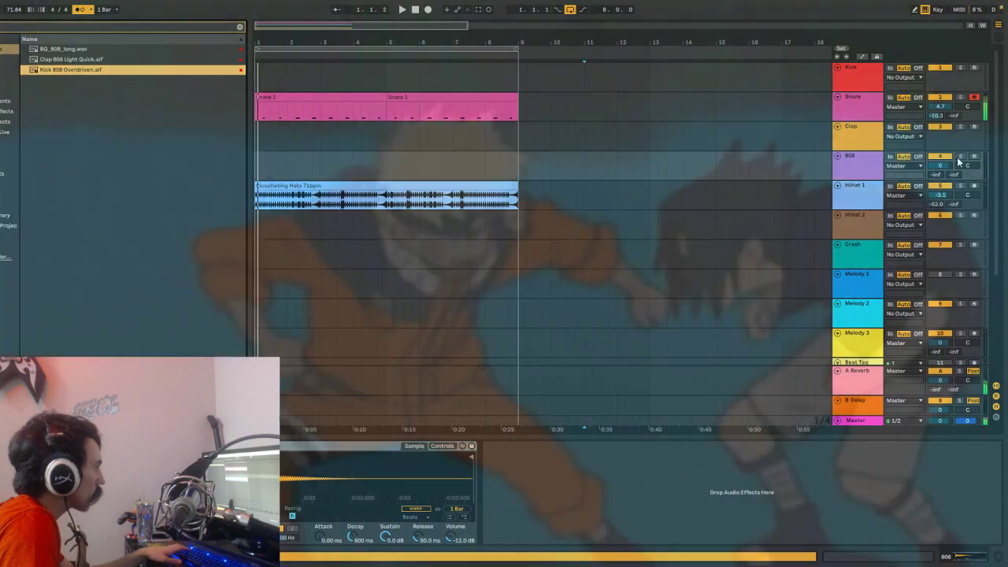
pyautogui.click(973, 158)
pyautogui.press('a')
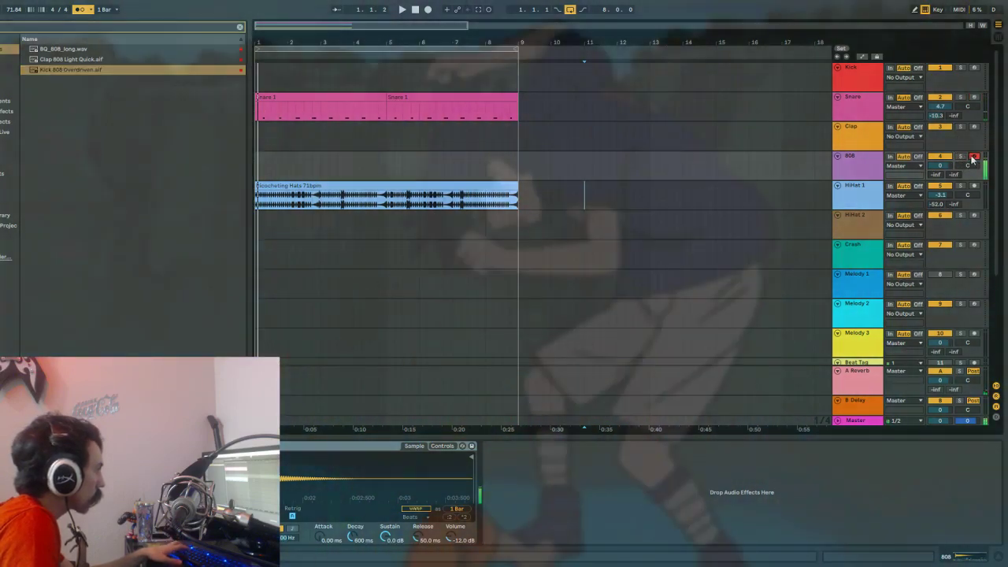
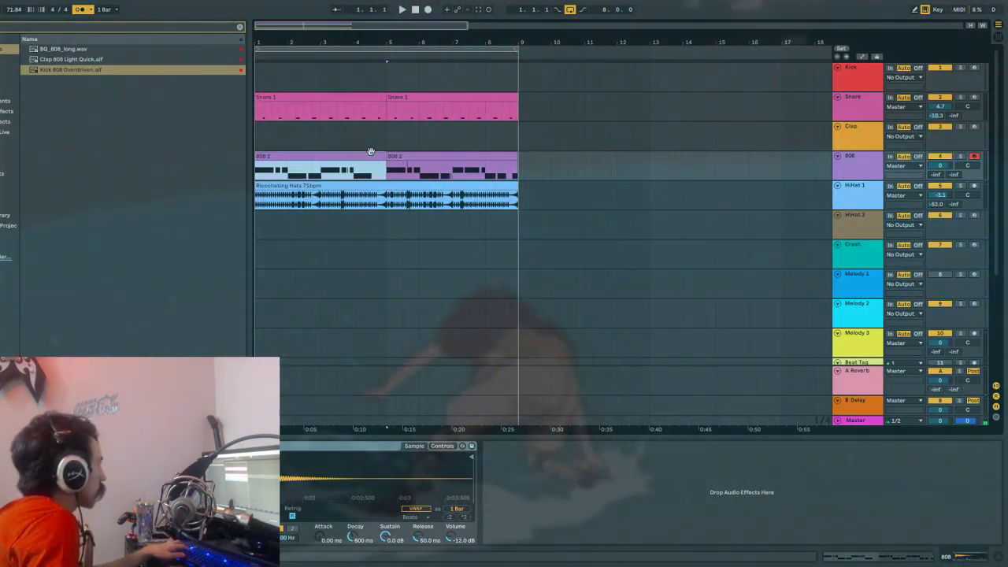
# Delete the 808 clip from bar 1 to bar 5 and open the notes of the clip starting at bar 5.
pyautogui.press('Delete')
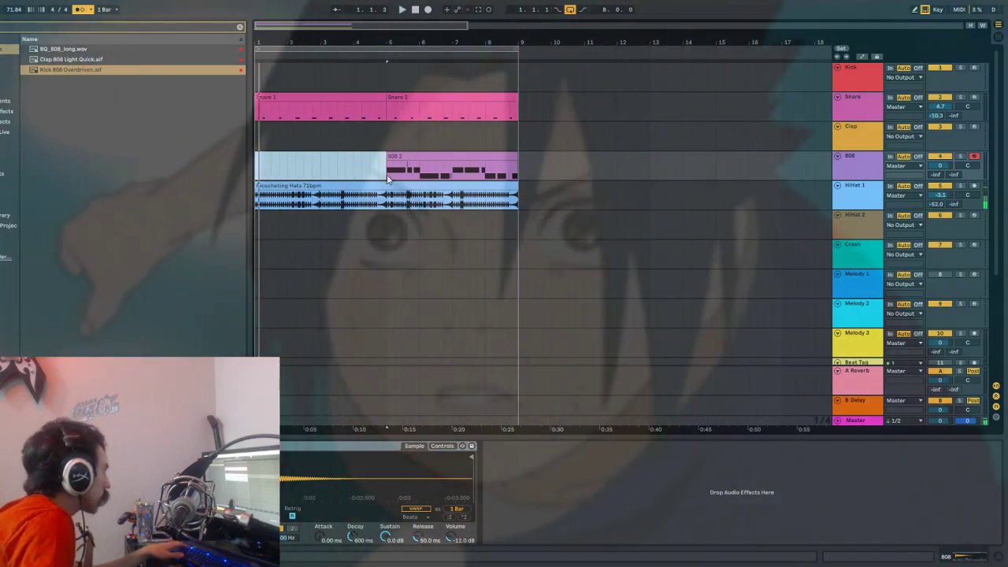
pyautogui.click(385, 157)
pyautogui.press('space')
pyautogui.doubleClick(397, 152)
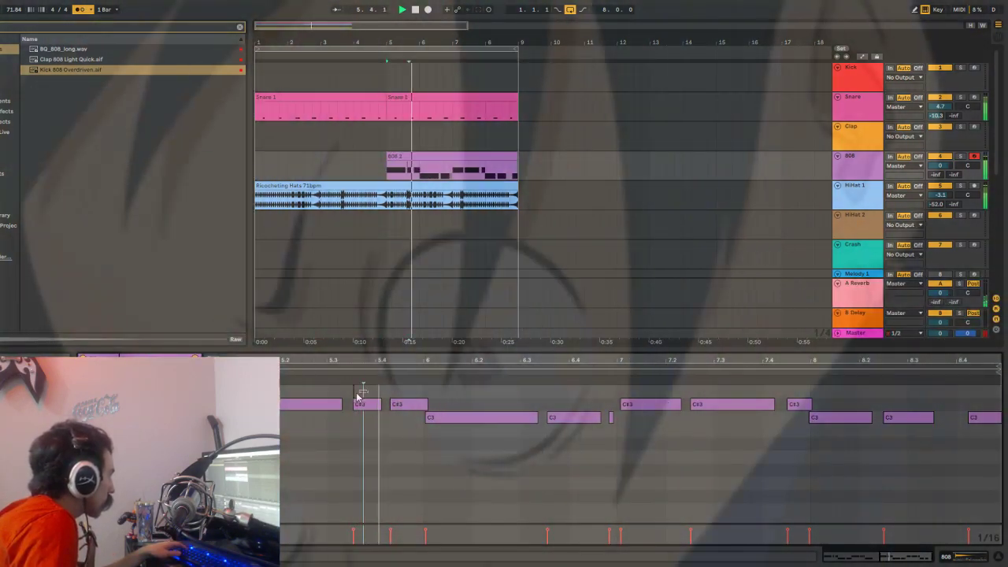
# Extend the 808 clip's C#3 note back to start at 5.3.3 and shorten the following C#3 to end just before bar 6.
pyautogui.moveTo(356, 397); pyautogui.dragTo(341, 397)
pyautogui.press('Delete')
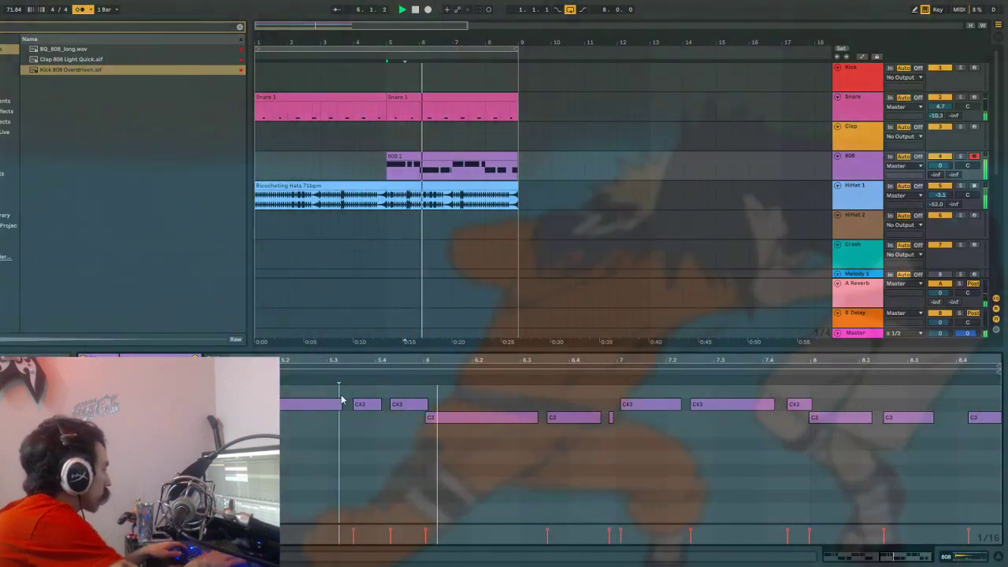
pyautogui.press('space')
pyautogui.press('space')
pyautogui.scroll(5, 353, 392)
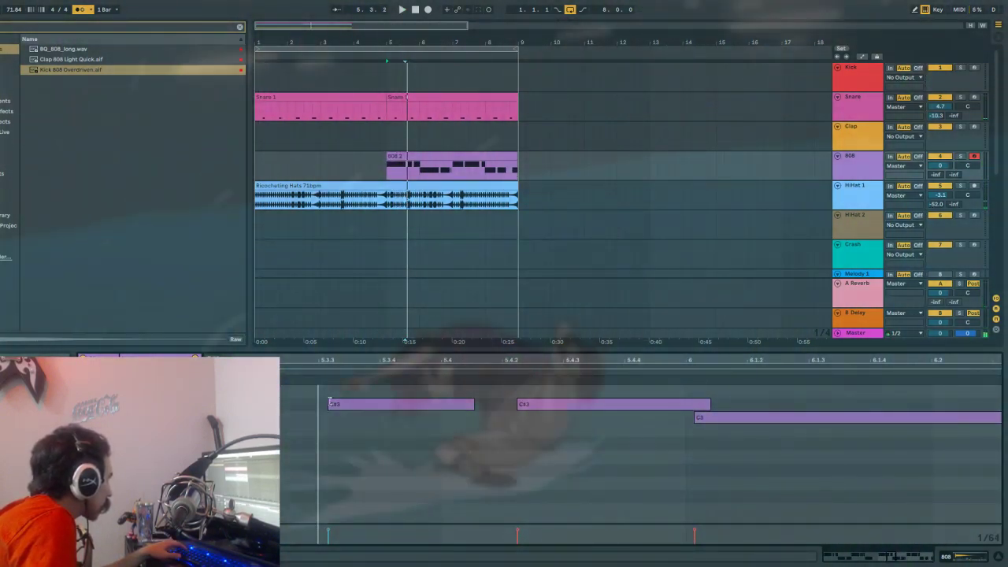
pyautogui.press('space')
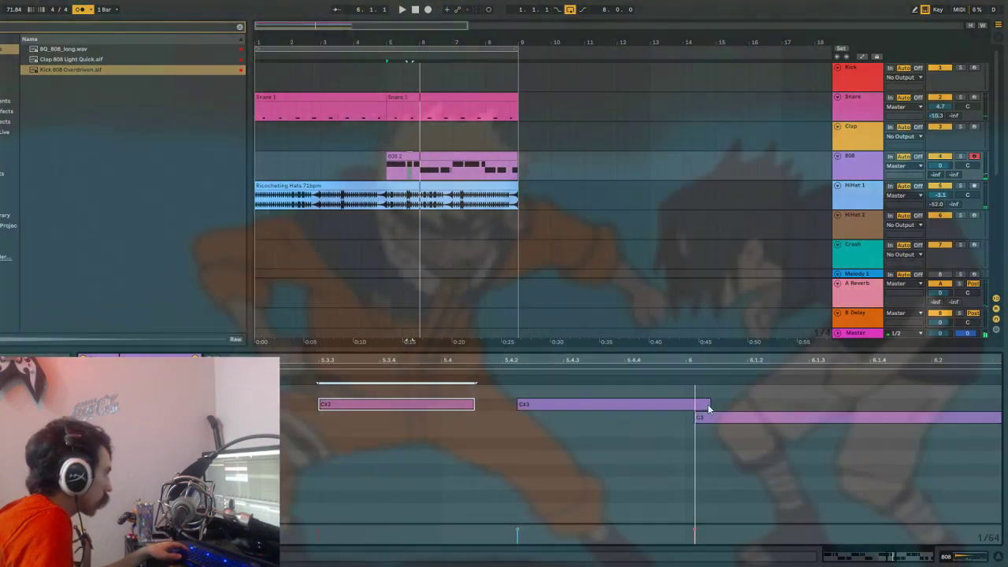
pyautogui.moveTo(705, 408); pyautogui.dragTo(688, 406)
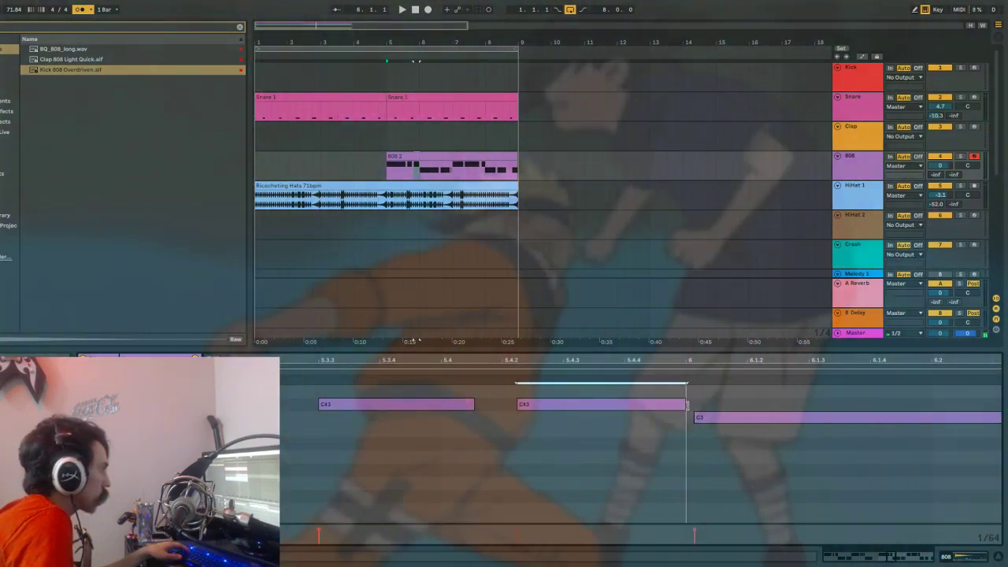
pyautogui.hotkey('ctrl', 'a')
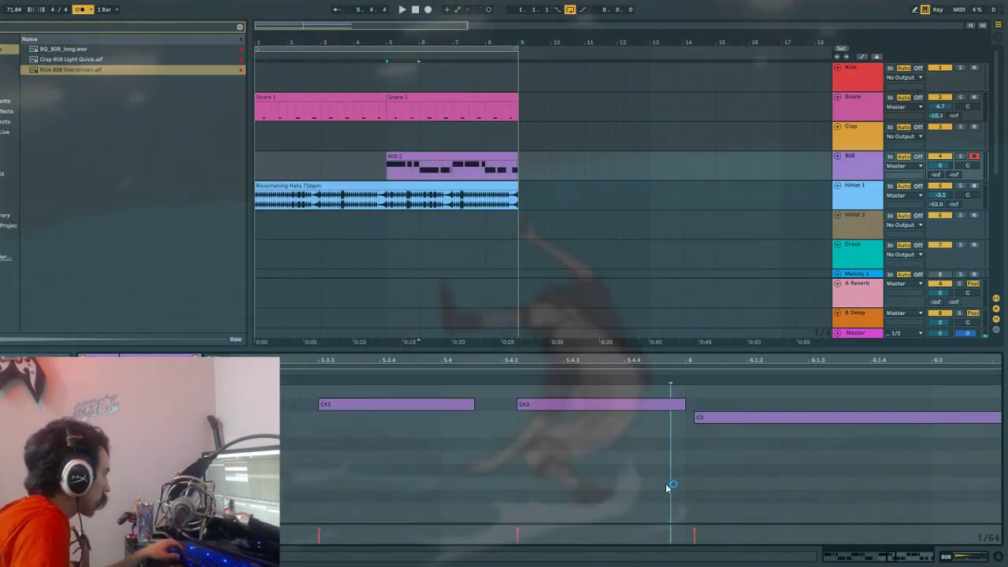
# Quantize all notes of the 808 clip to the grid and play them back through bar 6.
pyautogui.hotkey('ctrl', 'u')
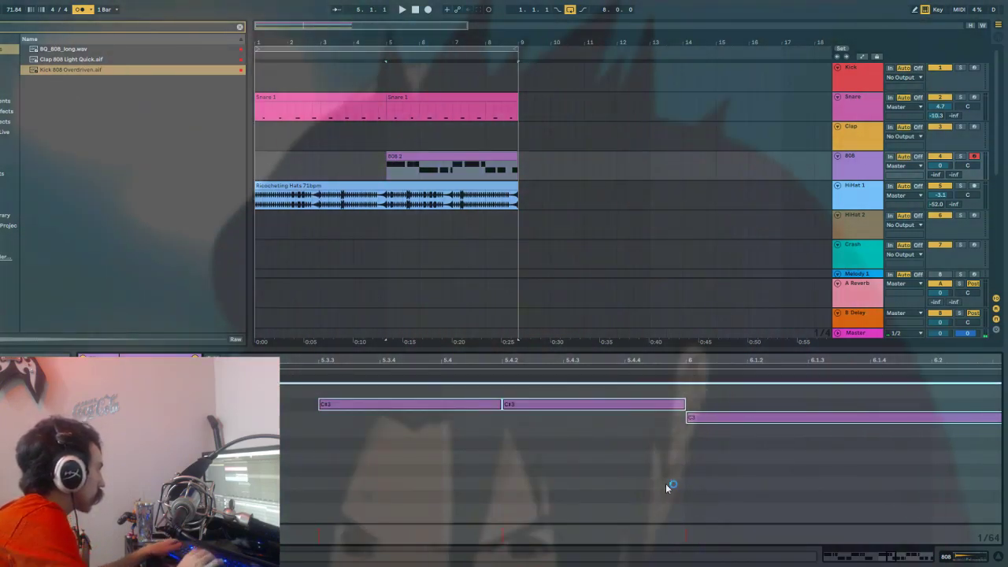
pyautogui.press('space')
pyautogui.scroll(-8, 652, 443)
pyautogui.scroll(6, 657, 442)
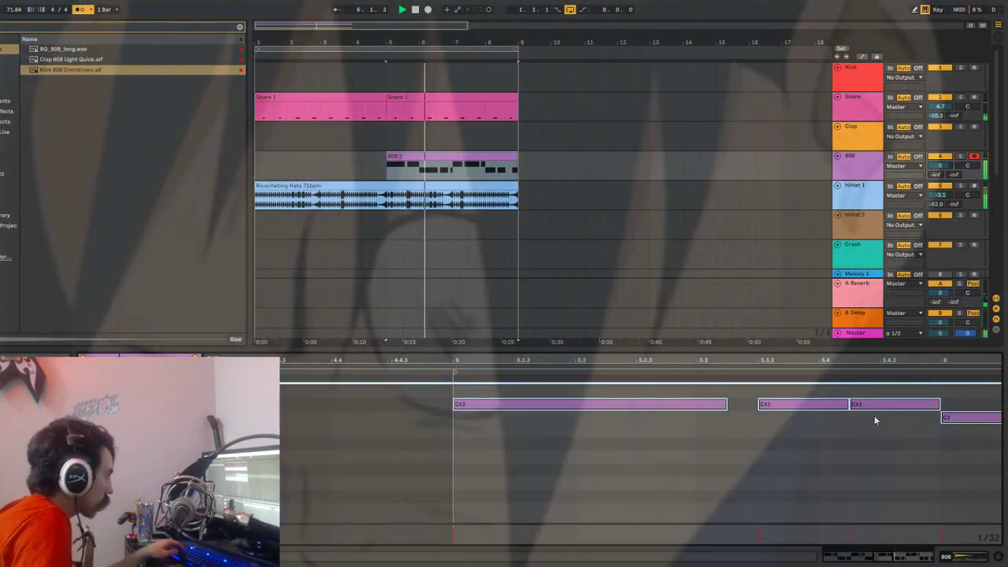
pyautogui.scroll(-4, 875, 416)
pyautogui.scroll(4, 802, 468)
pyautogui.click(802, 418)
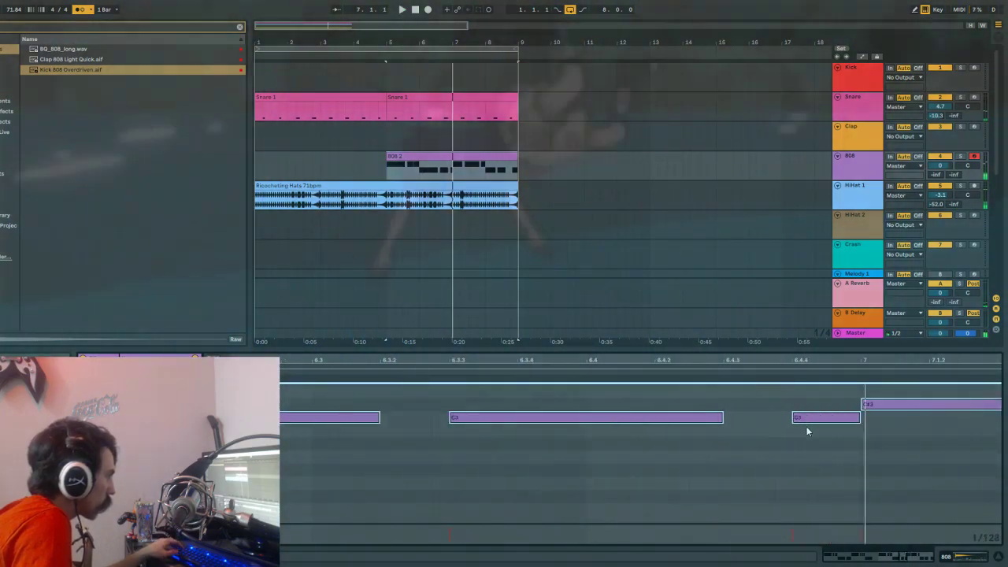
pyautogui.scroll(2, 807, 427)
pyautogui.scroll(-2, 791, 426)
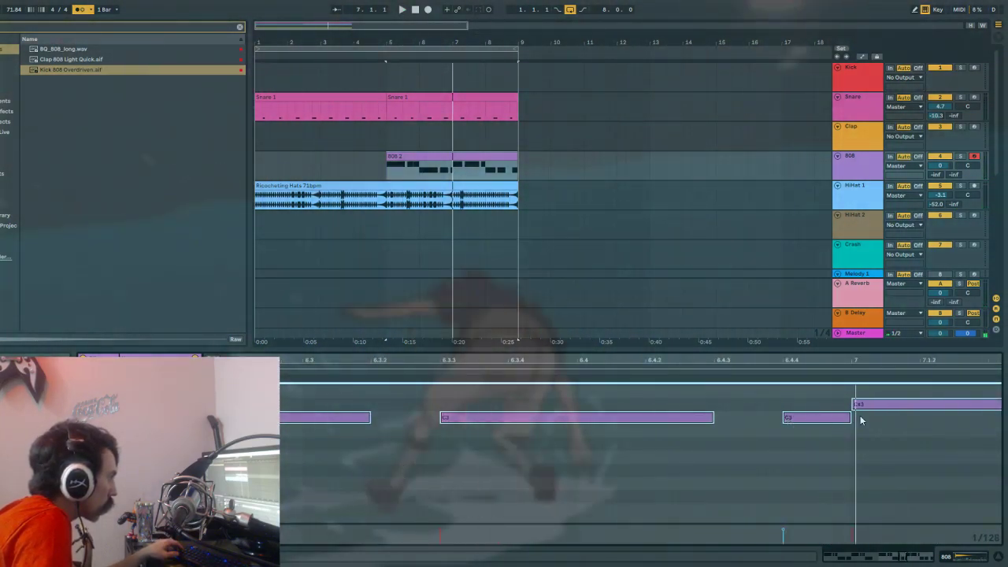
# Shorten the C3 note at 6.4.4 of the 808 clip to a 1/64 note.
pyautogui.click(826, 443)
pyautogui.moveTo(850, 419); pyautogui.dragTo(800, 419)
pyautogui.click(812, 423)
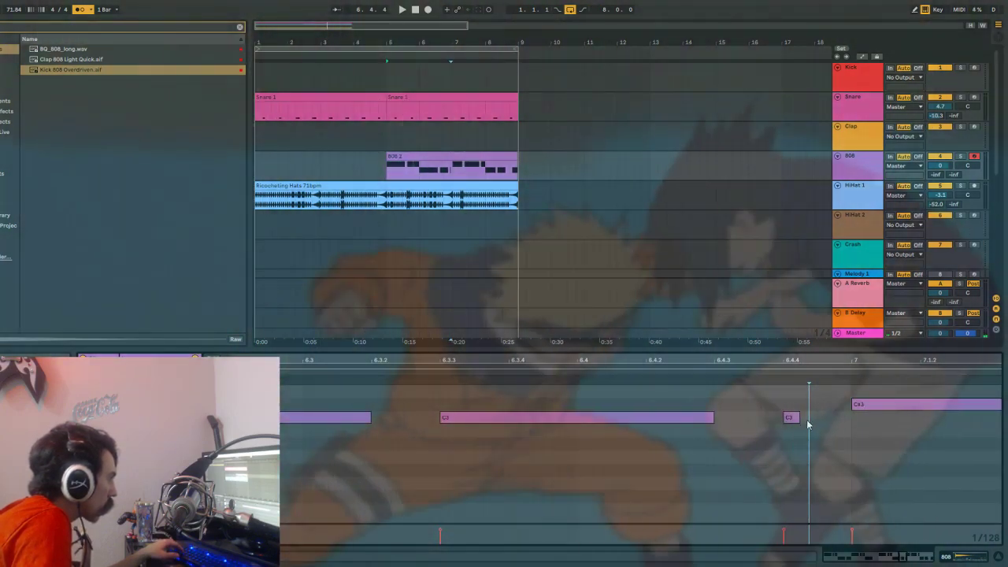
pyautogui.click(796, 418)
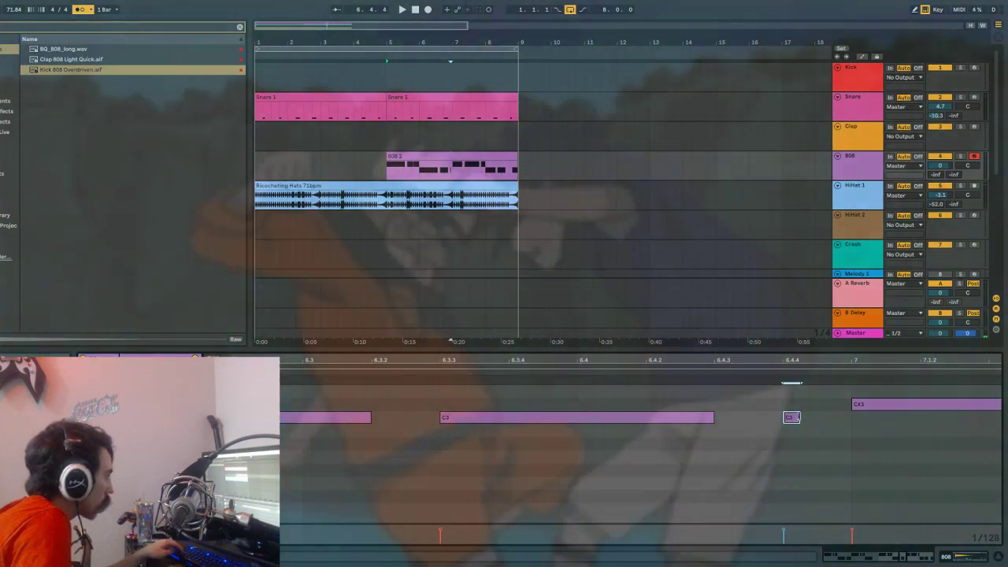
pyautogui.press('Delete')
pyautogui.hotkey('ctrl', 'z')
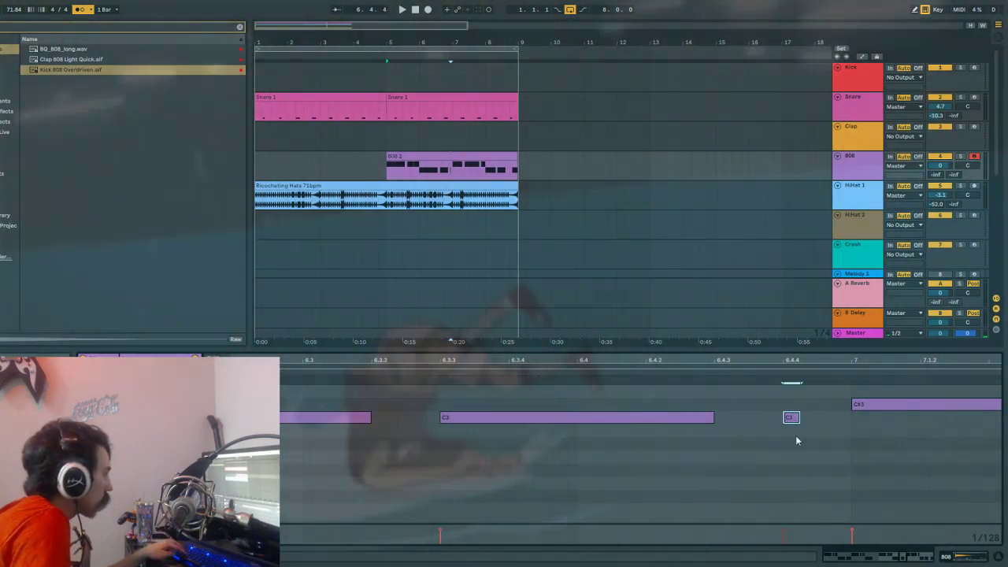
# Add three more 1/64 C3 notes after the one at 6.4.4 to fill up to bar 7, and play the roll back.
pyautogui.click(806, 423)
pyautogui.doubleClick(804, 421)
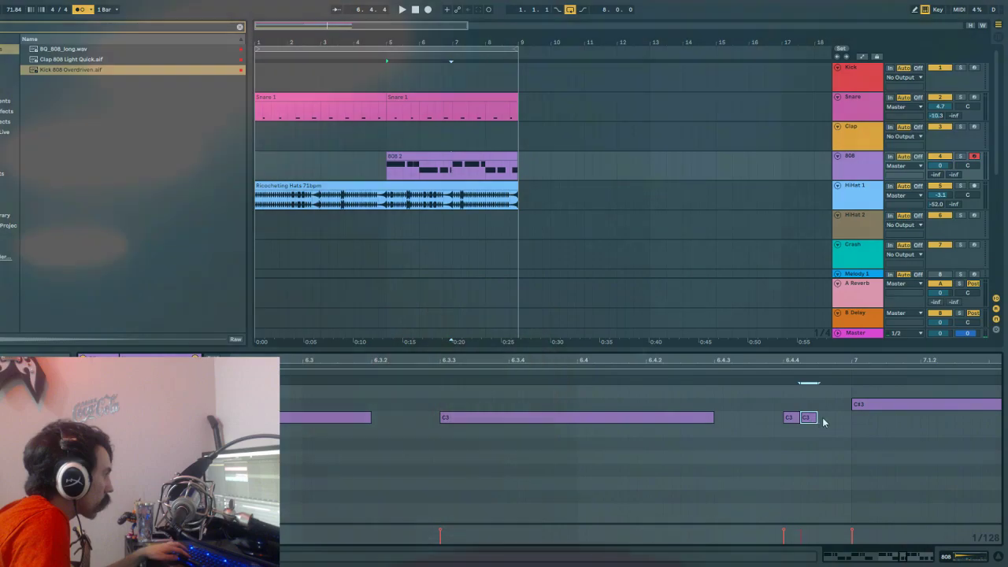
pyautogui.doubleClick(823, 421)
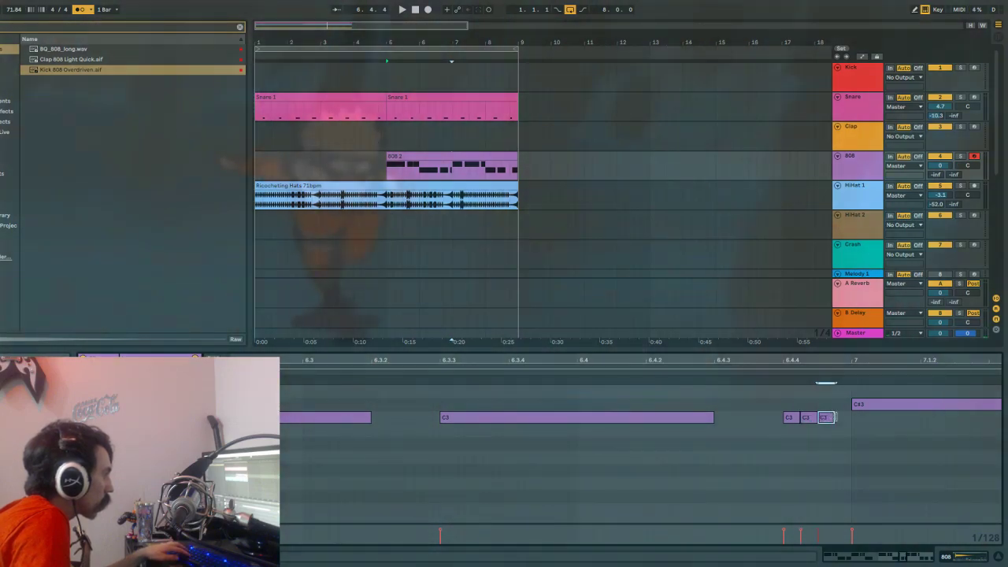
pyautogui.doubleClick(840, 421)
pyautogui.press('space')
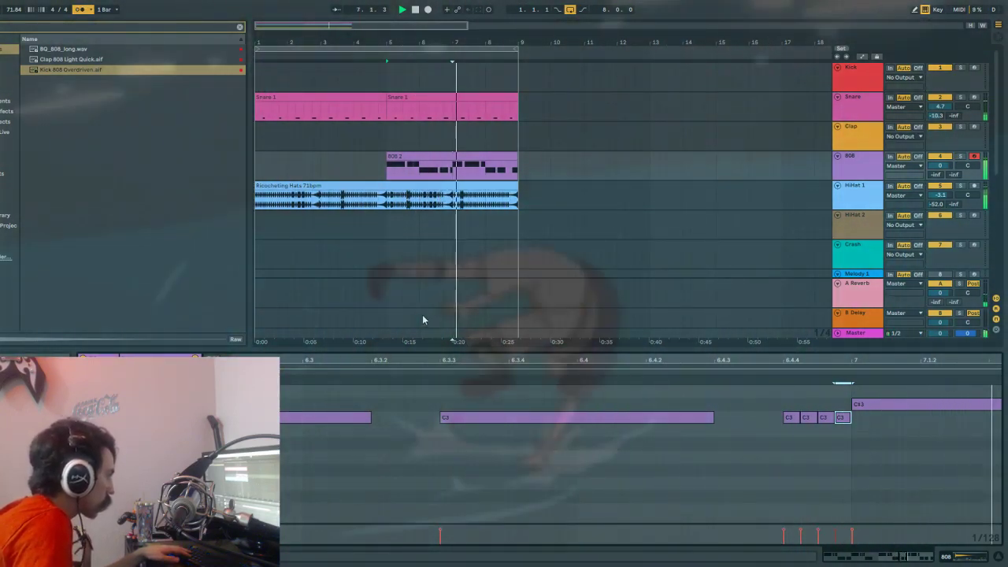
pyautogui.scroll(5, 409, 433)
pyautogui.scroll(-5, 404, 439)
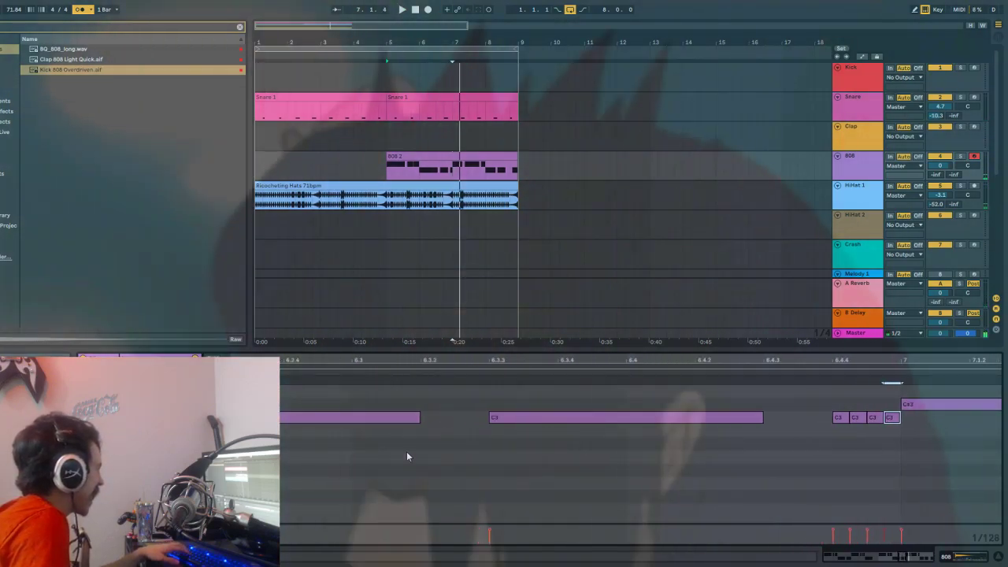
pyautogui.hscroll(-5, 418, 435)
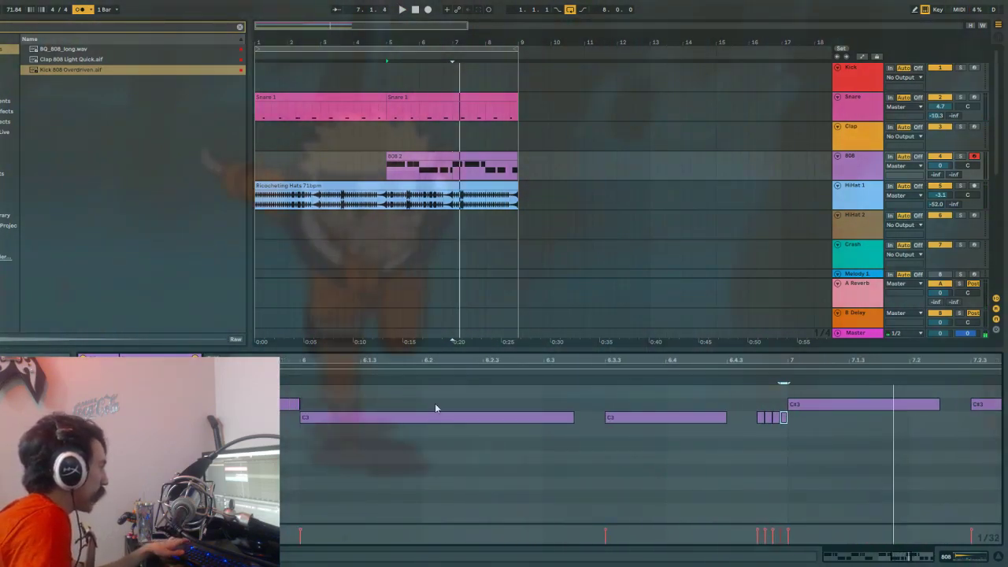
pyautogui.press('space')
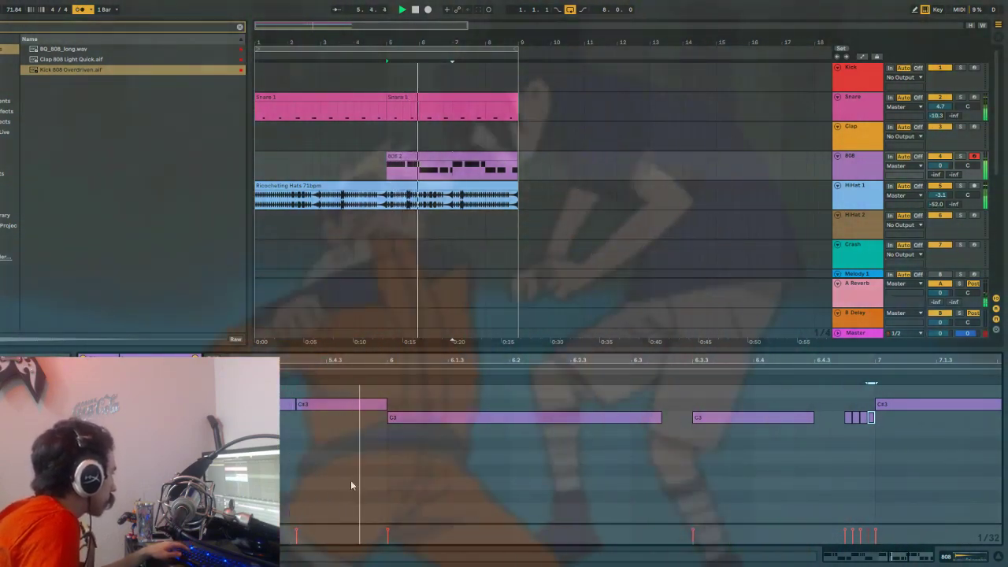
pyautogui.press('space')
# Shorten the long C3 note starting at bar 6 so it ends at 6.2, and start playback.
pyautogui.scroll(3, 533, 455)
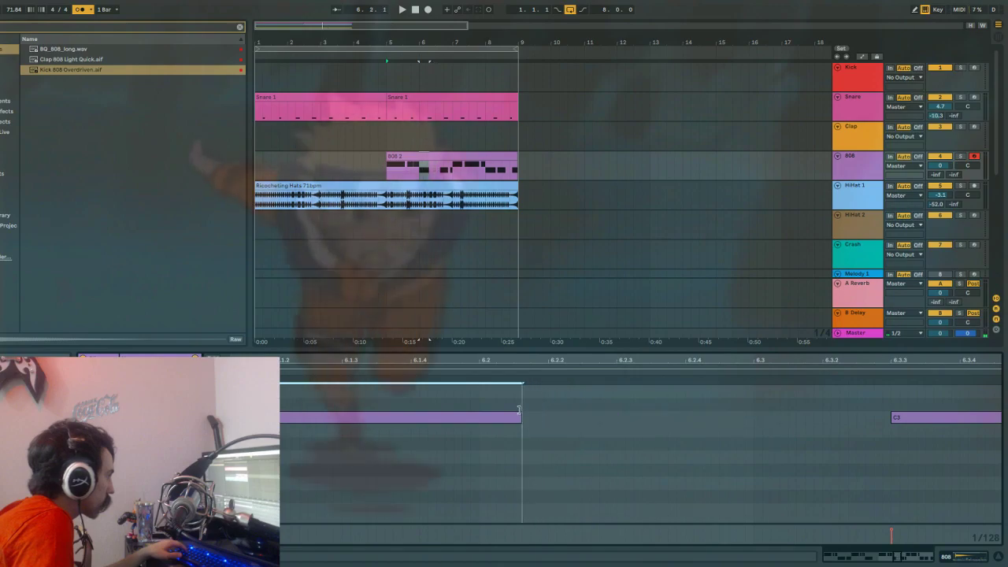
pyautogui.moveTo(519, 410); pyautogui.dragTo(479, 414)
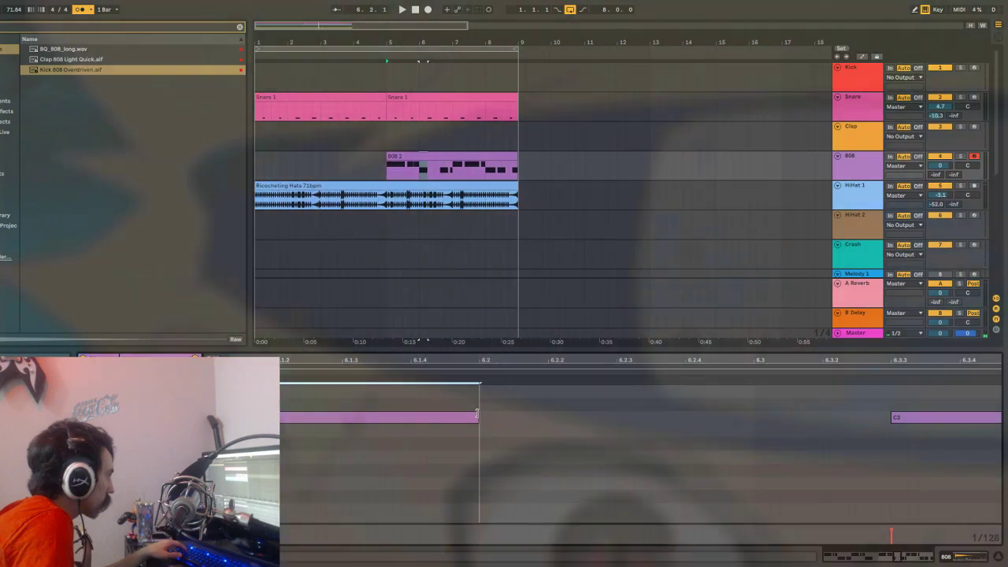
pyautogui.press('space')
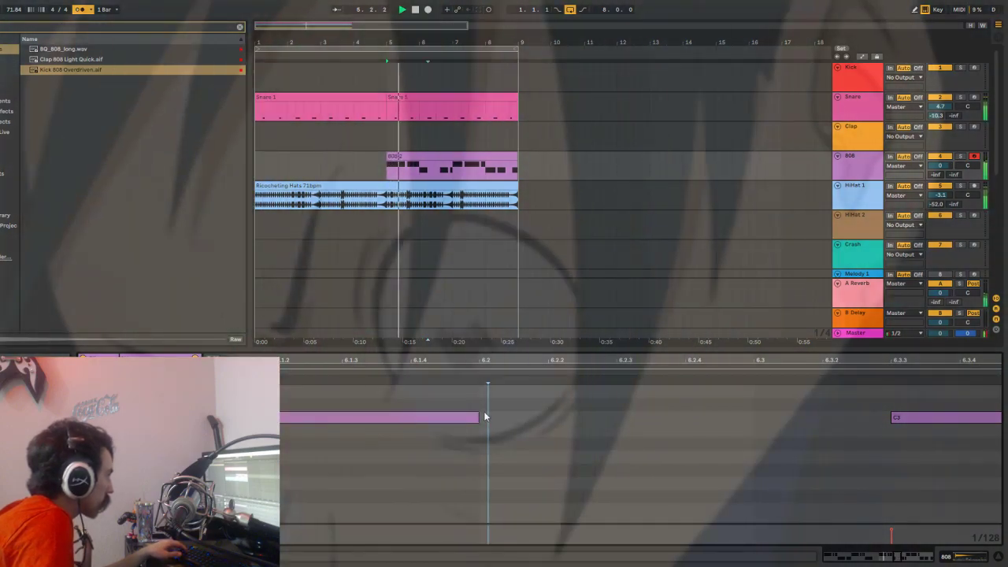
# Try two 1/64 C3 notes from 6.2 followed by a longer C3 note reaching 6.3, and play them.
pyautogui.doubleClick(483, 417)
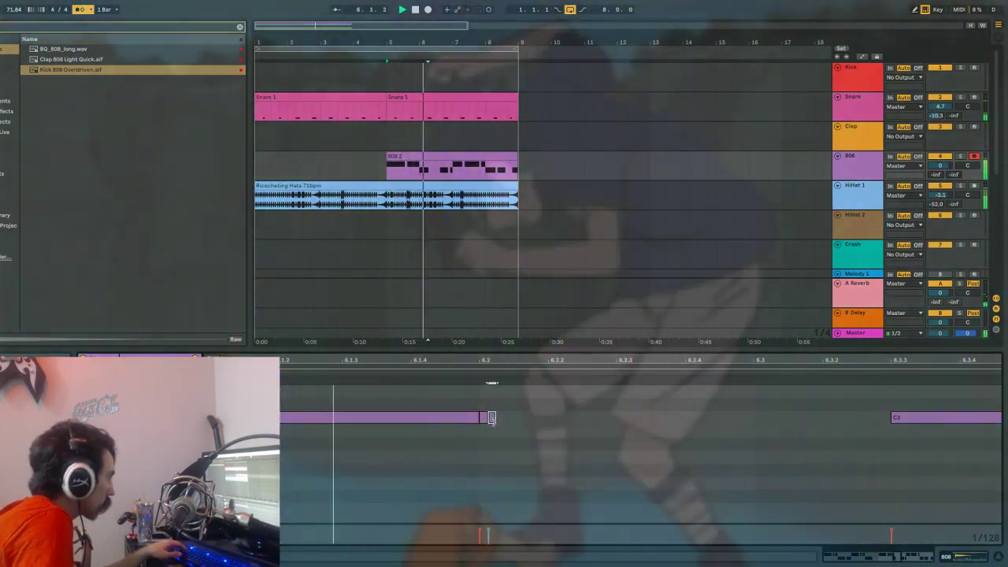
pyautogui.doubleClick(493, 418)
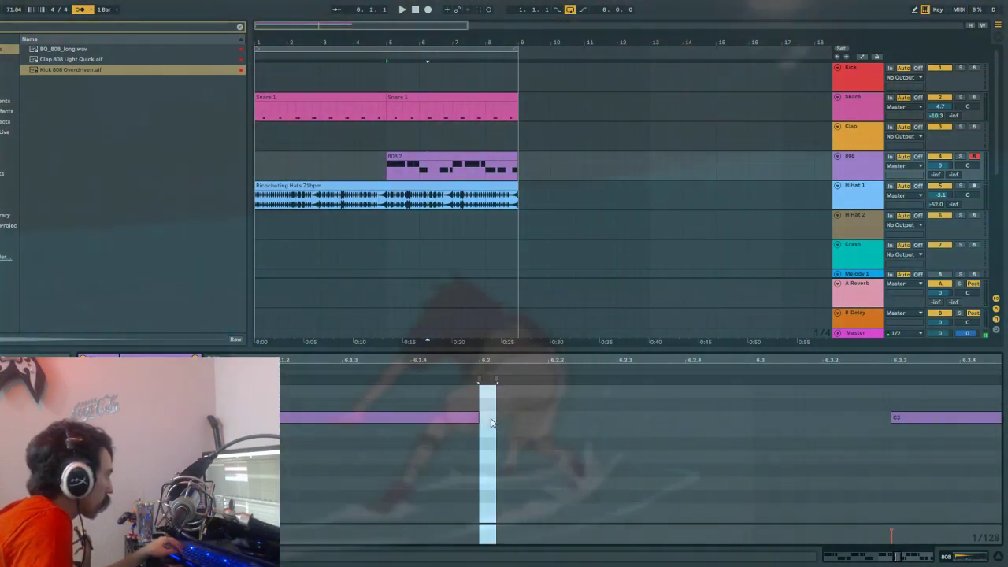
pyautogui.doubleClick(491, 419)
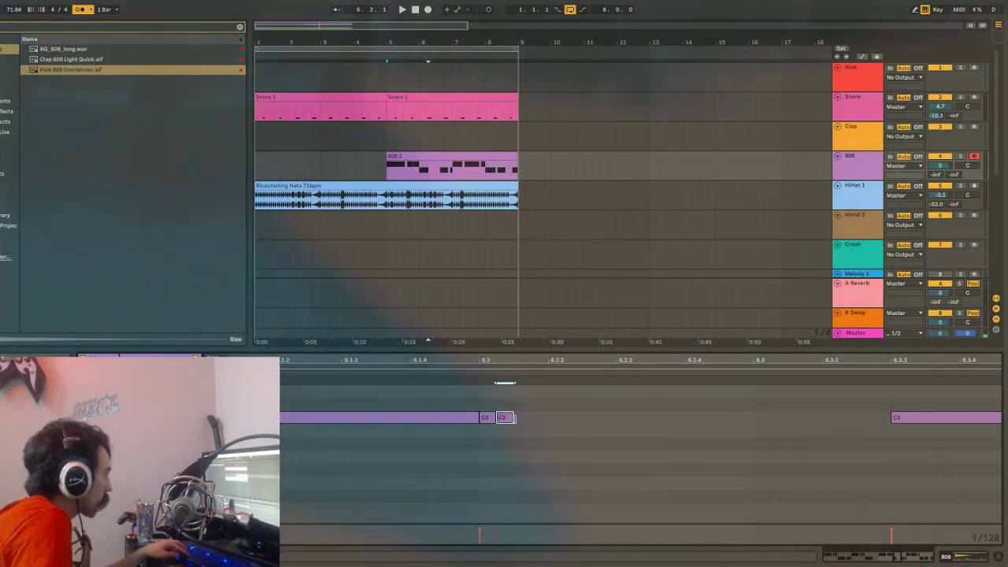
pyautogui.doubleClick(517, 422)
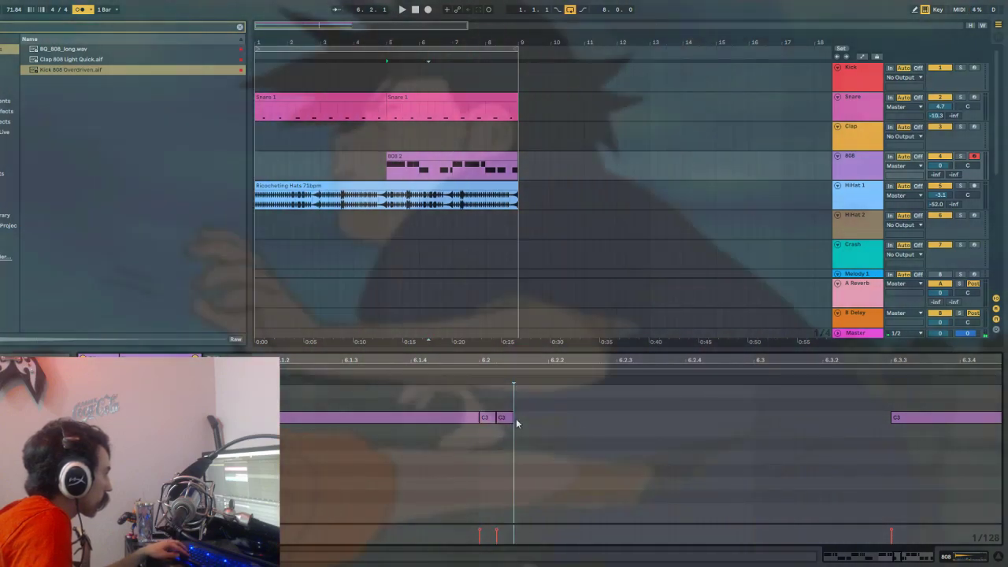
pyautogui.click(531, 418)
pyautogui.moveTo(530, 417); pyautogui.dragTo(757, 426)
pyautogui.press('space')
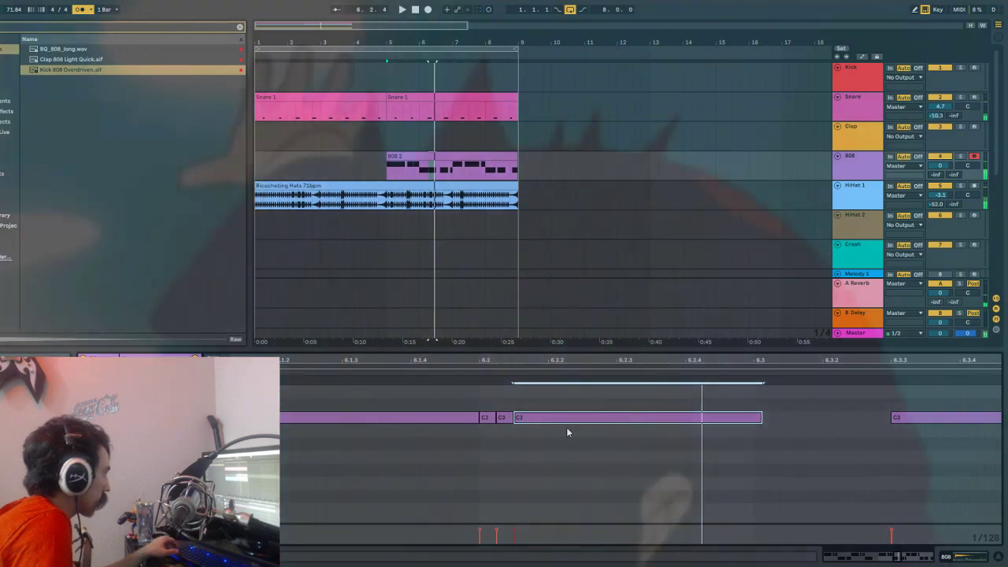
# Undo the C3 notes added after 6.2 and play the passage again.
pyautogui.hotkey('ctrl', 'z')
pyautogui.hotkey('ctrl', 'z')
pyautogui.hotkey('ctrl', 'z')
pyautogui.hotkey('ctrl', 'z')
pyautogui.hotkey('ctrl', 'z')
pyautogui.hotkey('ctrl', 'z')
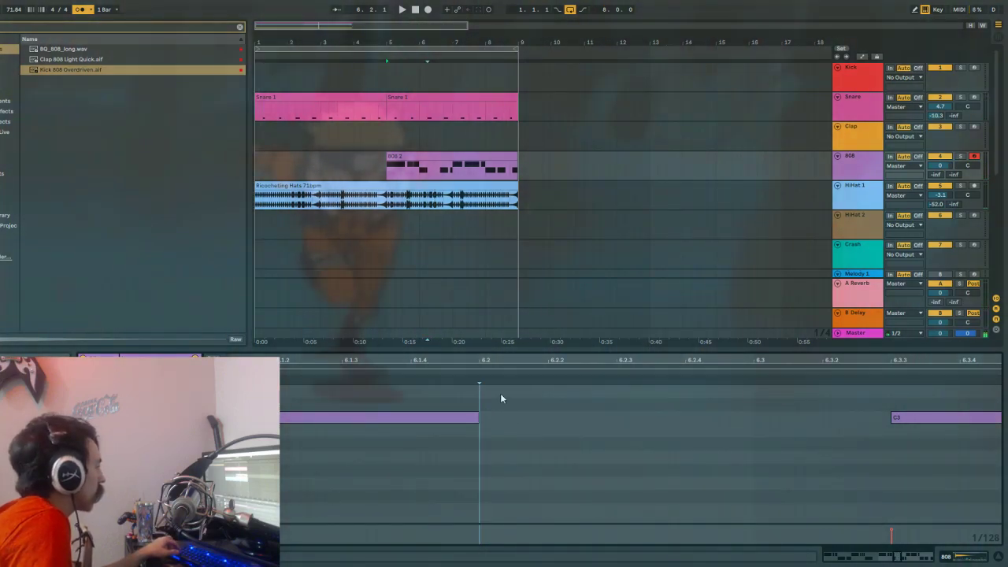
pyautogui.press('space')
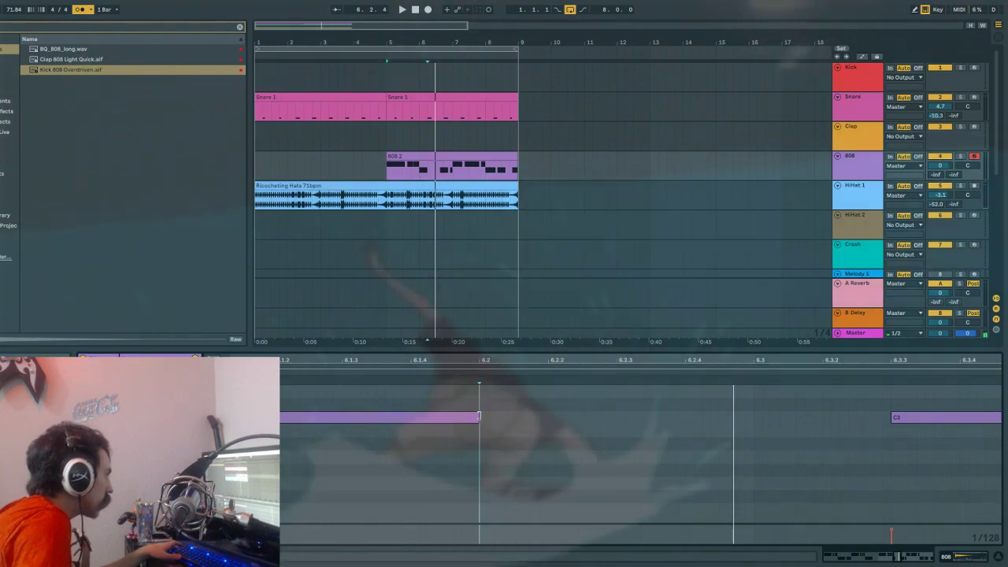
# End the bar 6 C3 note at 6.2.2, add two 1/32 C3 notes and a longer C3 from 6.2.3 to 6.3.3, and play it.
pyautogui.moveTo(495, 416); pyautogui.dragTo(582, 419)
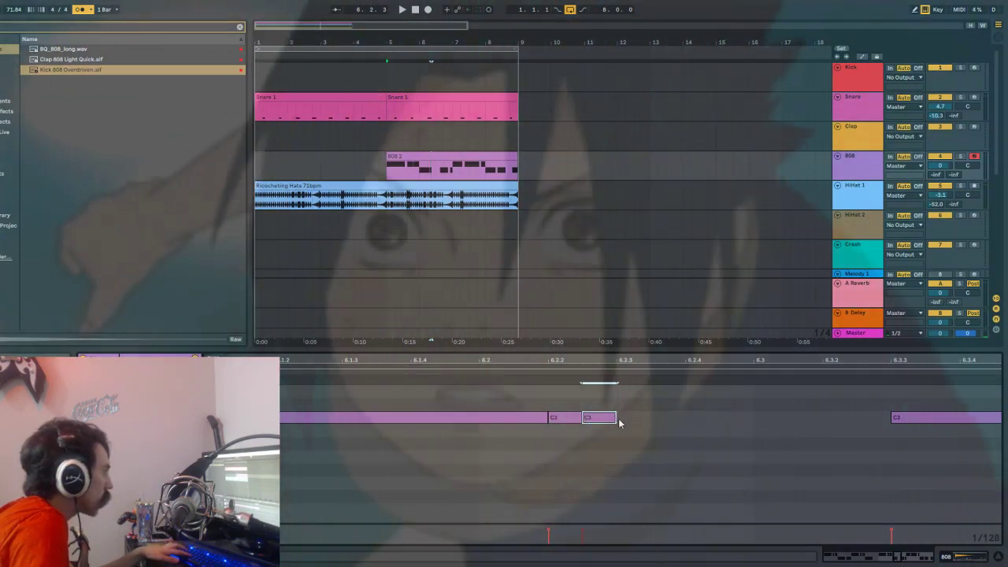
pyautogui.doubleClick(621, 417)
pyautogui.moveTo(627, 419); pyautogui.dragTo(884, 466)
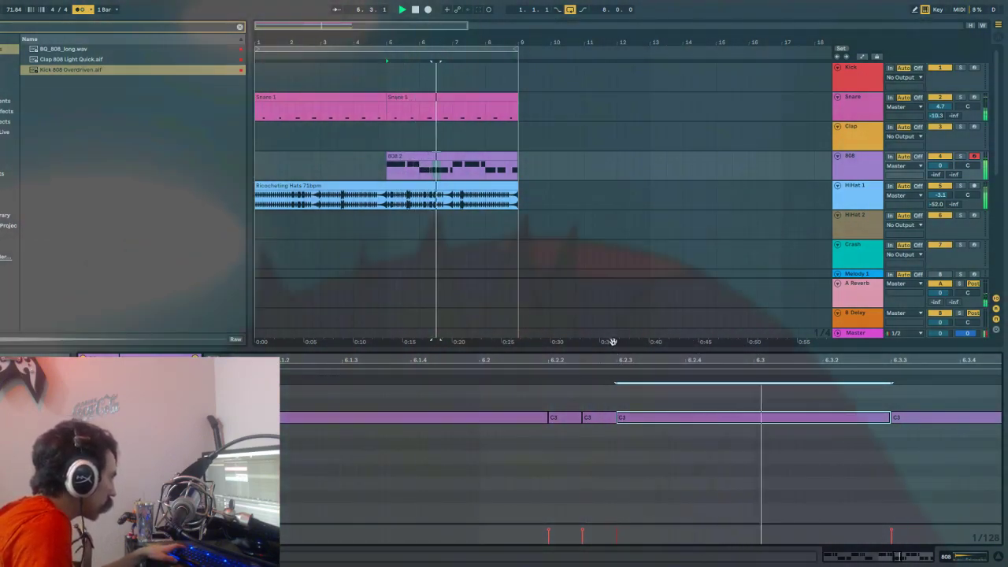
pyautogui.scroll(-5, 742, 451)
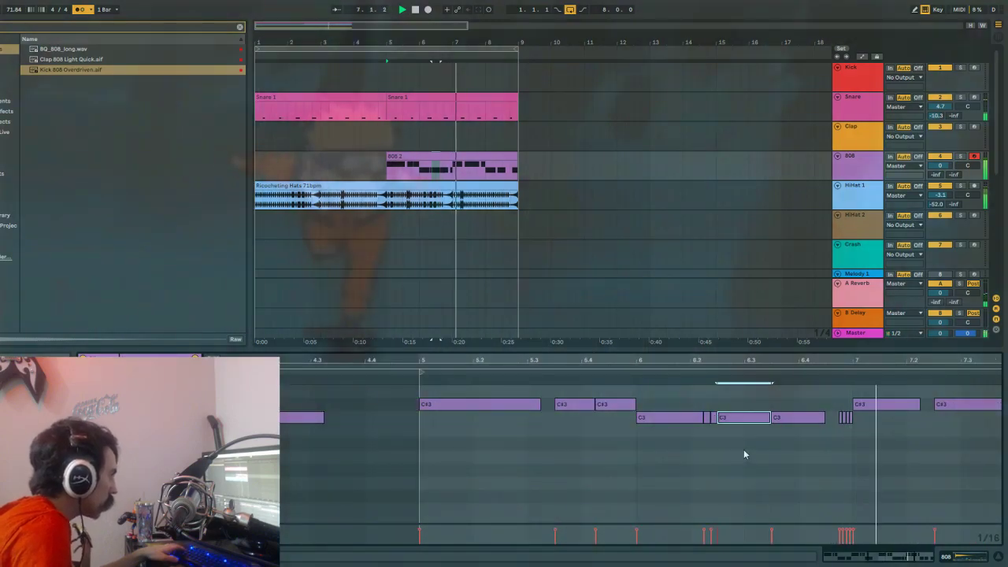
pyautogui.scroll(-3, 743, 449)
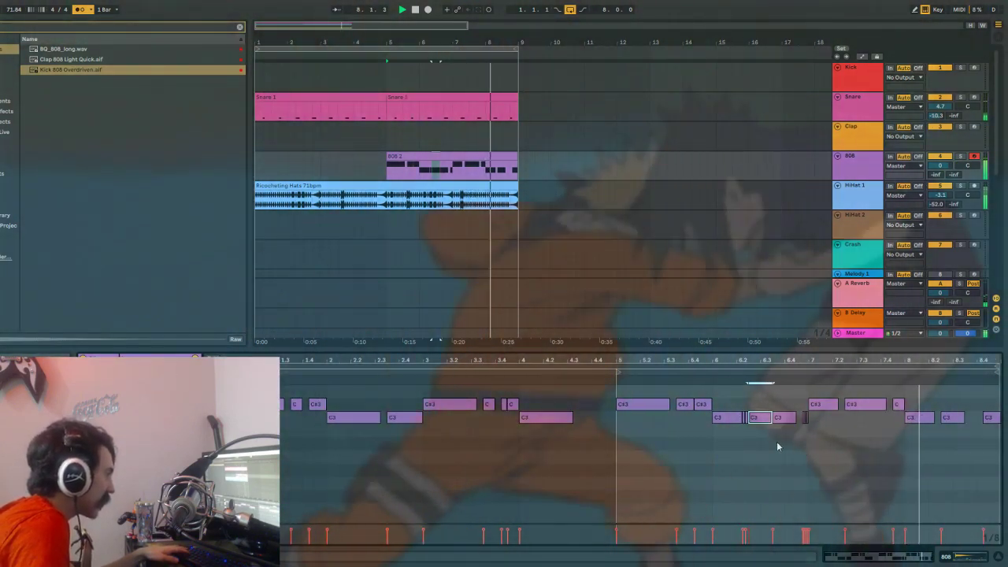
# Replace the C3 notes of bar 8 with a copy of bar 6's notes and play the 808 clip from bar 5.
pyautogui.moveTo(723, 432); pyautogui.dragTo(812, 419)
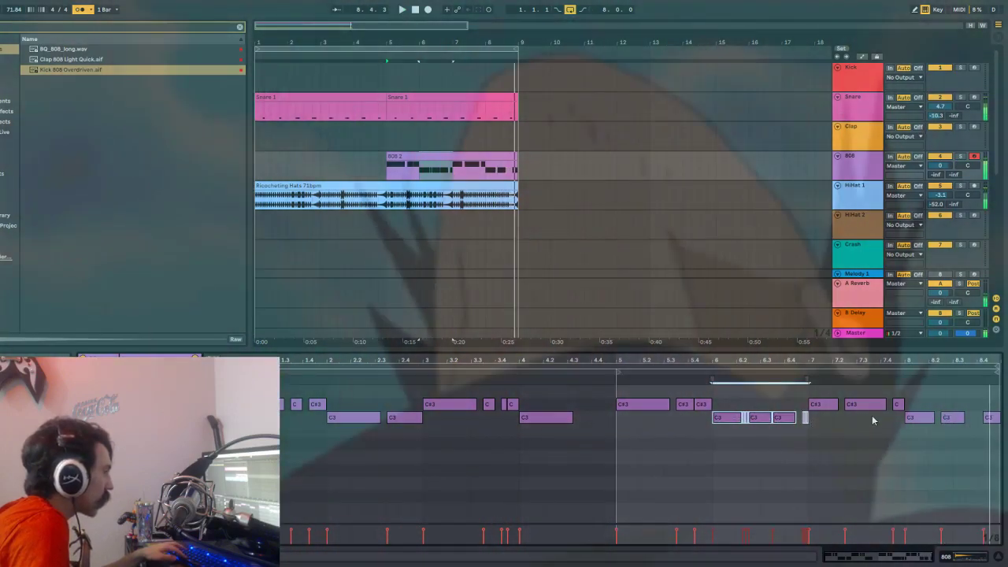
pyautogui.press('space')
pyautogui.moveTo(924, 460); pyautogui.dragTo(969, 443)
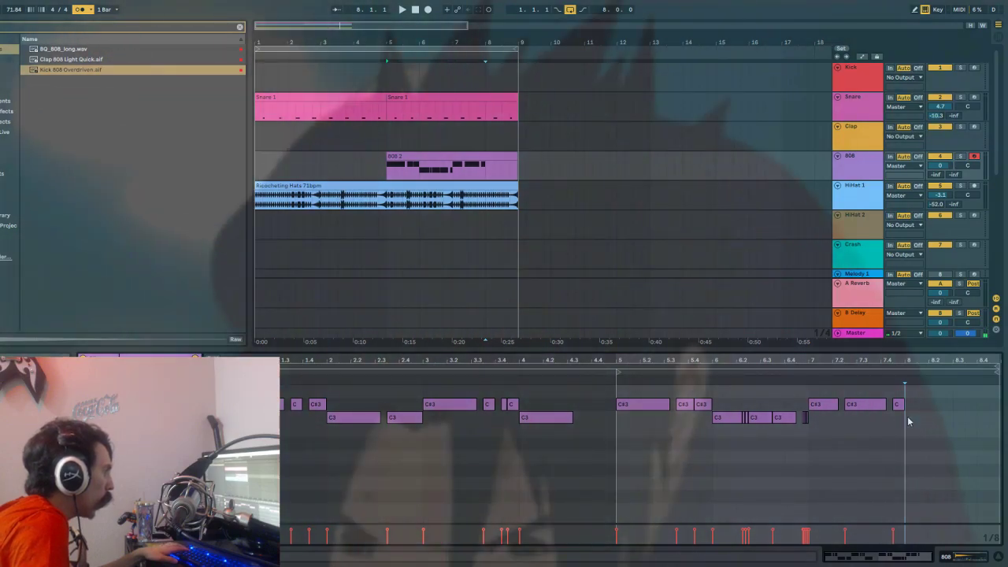
pyautogui.hotkey('ctrl', 'v')
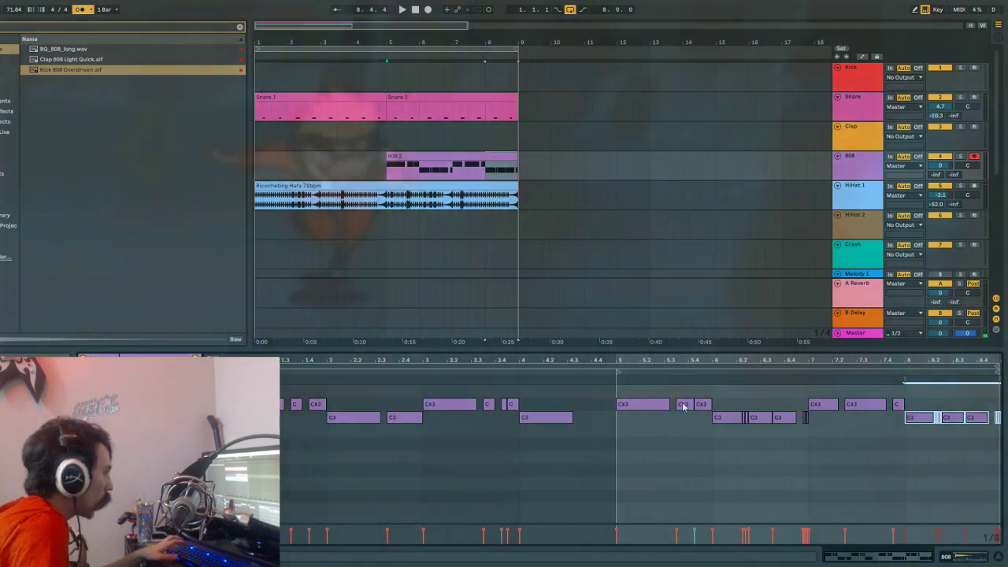
pyautogui.click(387, 171)
pyautogui.press('space')
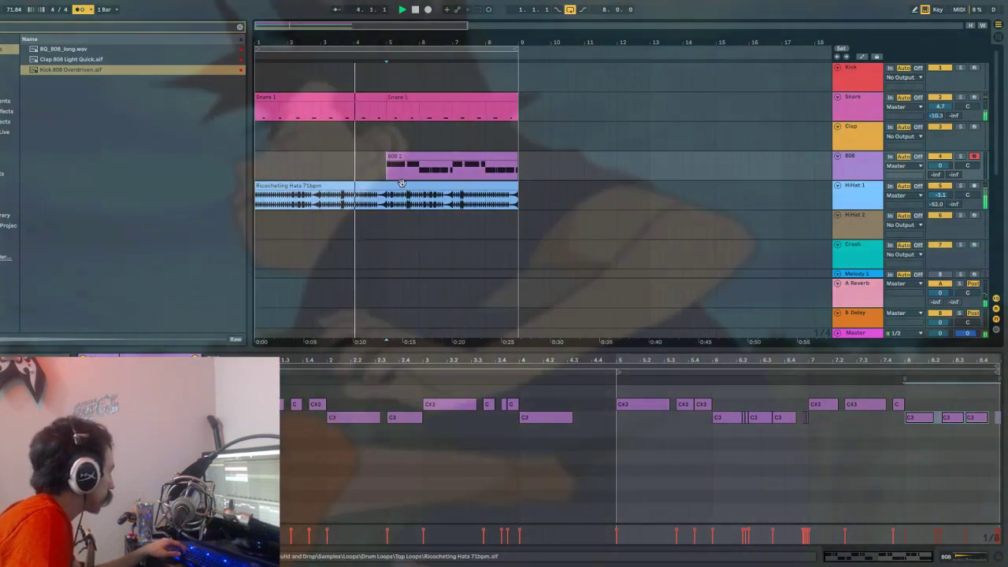
# Select the second Snare clip, turn off the arrangement loop and play from bar 5.
pyautogui.click(389, 202)
pyautogui.scroll(-3, 403, 217)
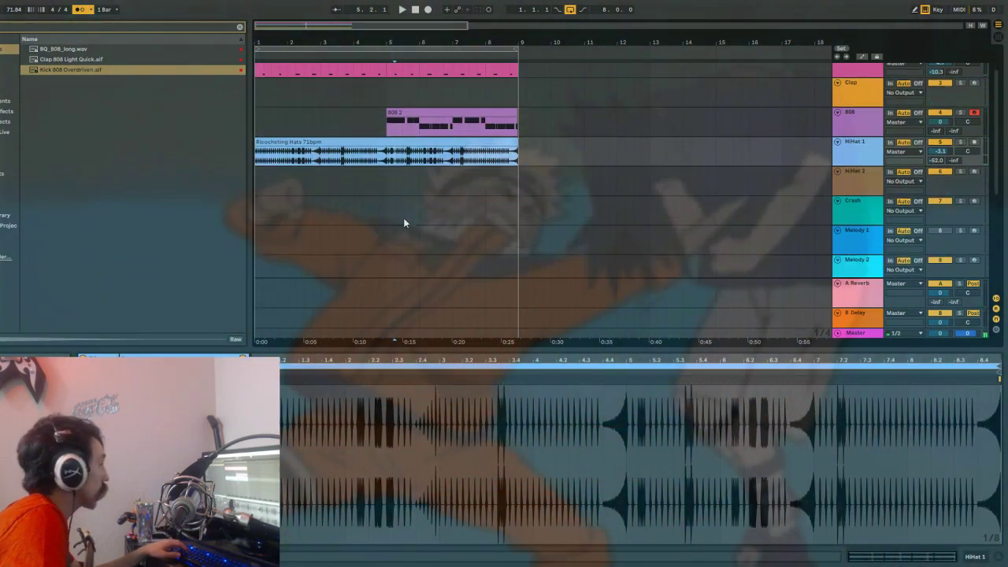
pyautogui.scroll(2, 403, 218)
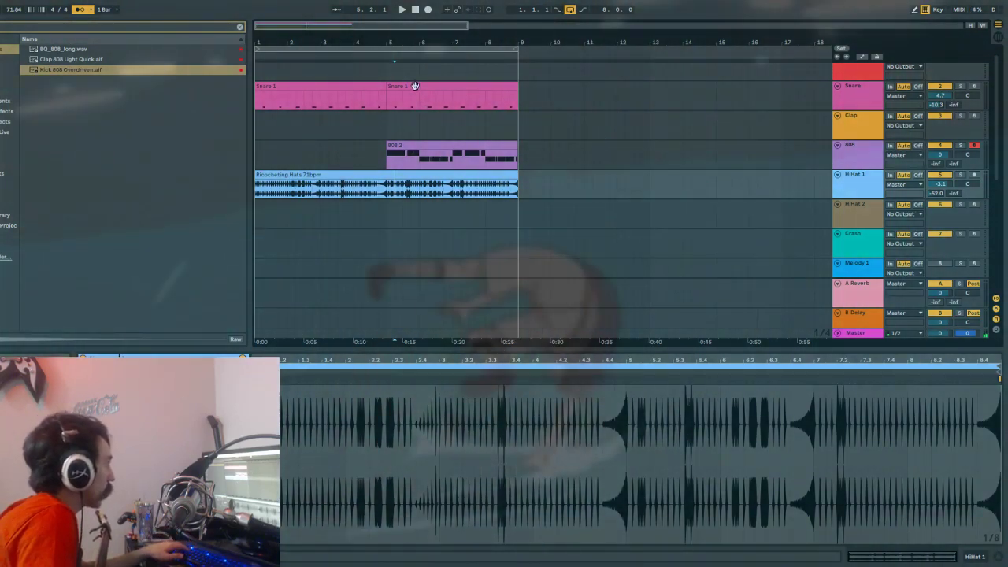
pyautogui.click(415, 85)
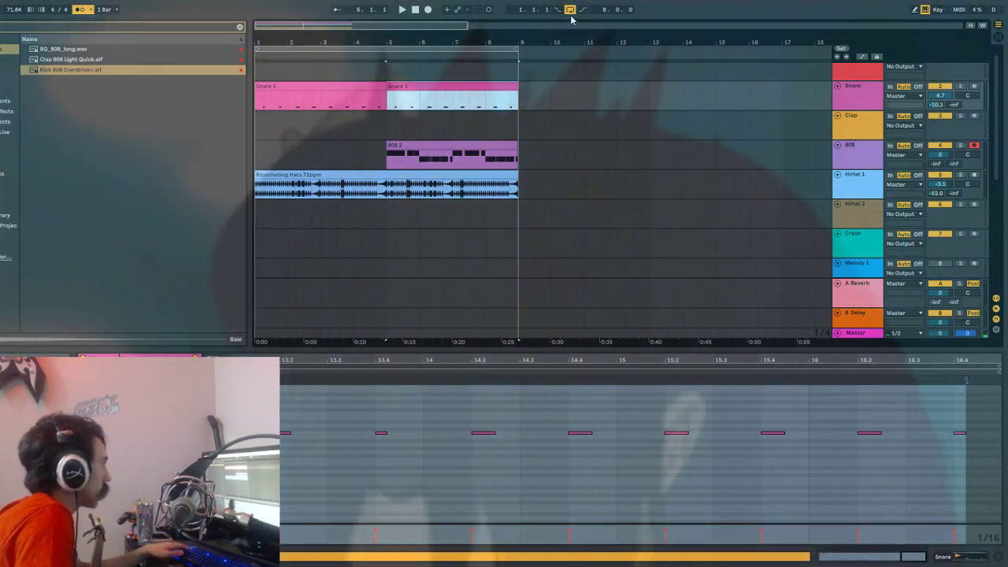
pyautogui.press('space')
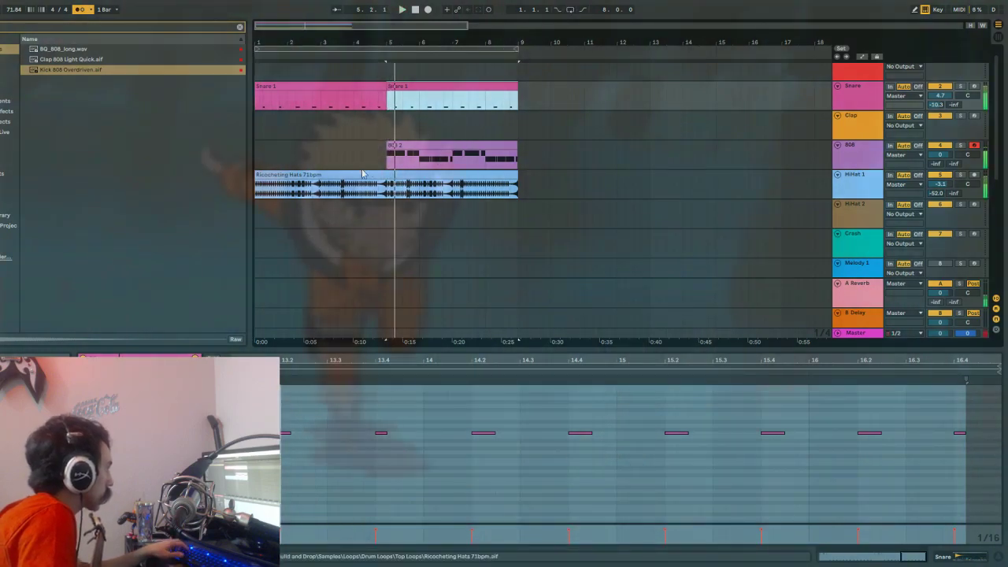
# Play the arrangement from bar 1 and look over the tracks from the snare to the guitar.
pyautogui.press('space')
pyautogui.press('Home')
pyautogui.press('space')
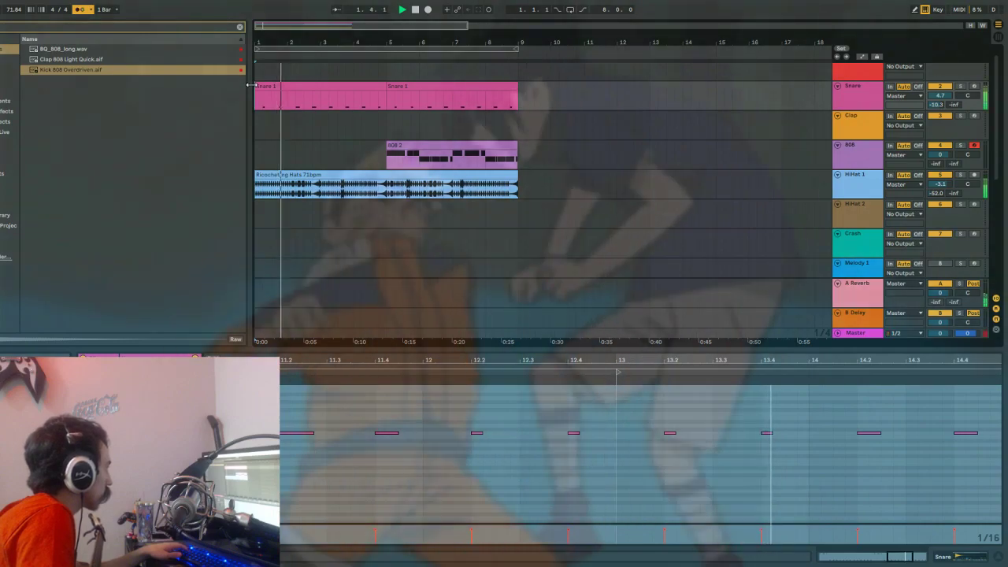
pyautogui.scroll(-3, 330, 247)
pyautogui.scroll(-4, 329, 246)
pyautogui.scroll(-2, 325, 240)
pyautogui.scroll(-3, 323, 237)
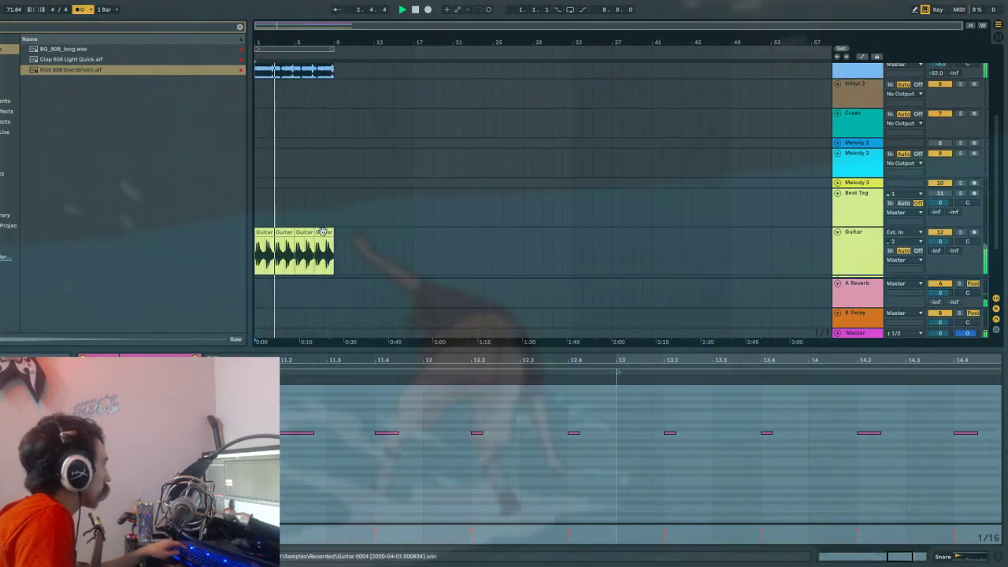
pyautogui.scroll(2, 295, 187)
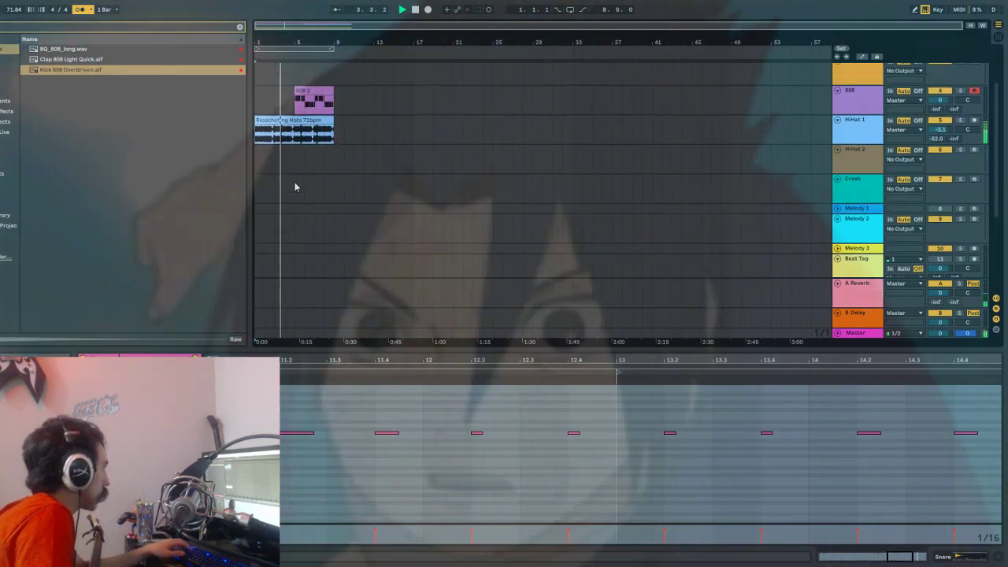
pyautogui.scroll(1, 301, 190)
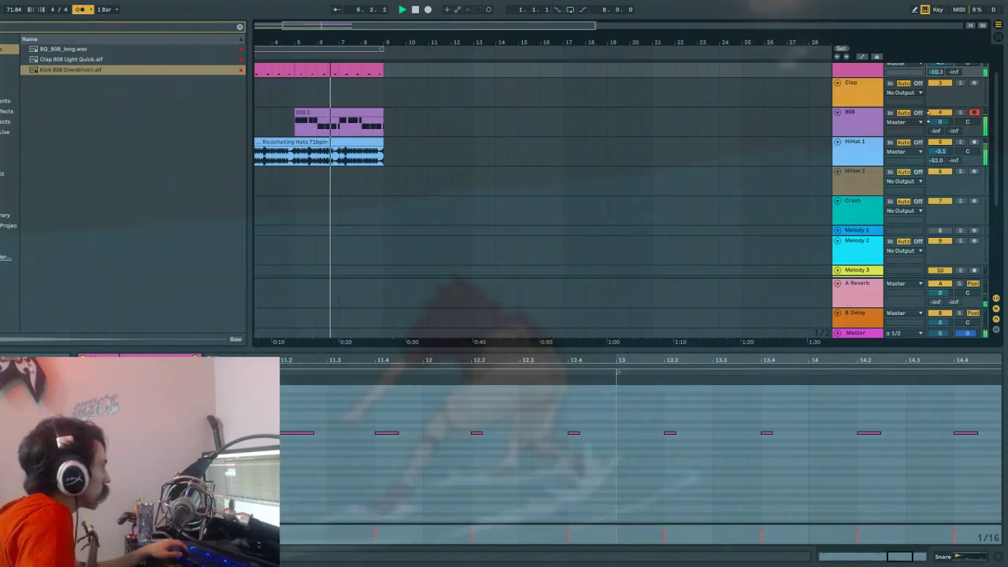
# Raise the 808 track's volume to 2.5 and its sampler volume to -8.00 dB.
pyautogui.click(876, 122)
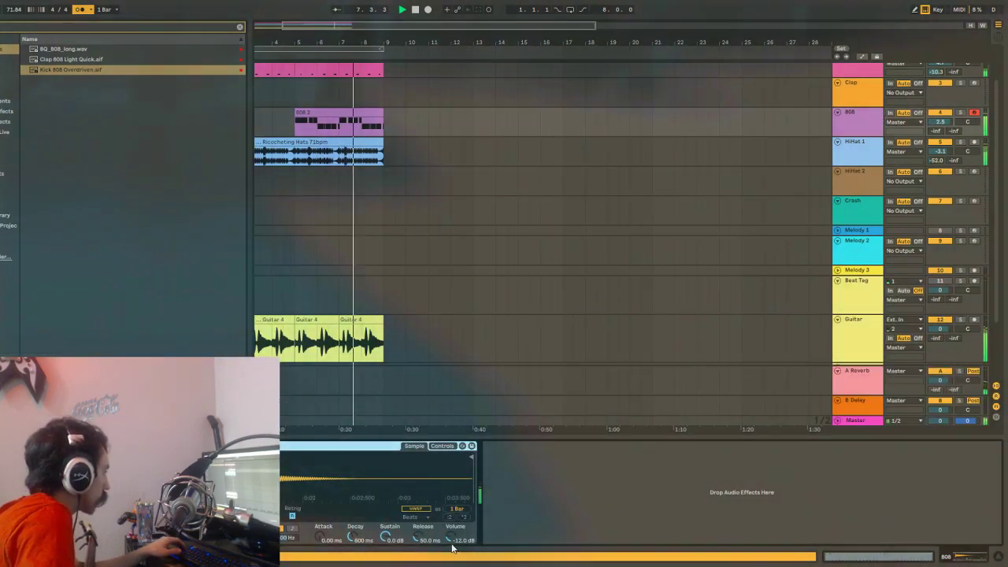
pyautogui.moveTo(451, 538)
pyautogui.mouseDown()
pyautogui.moveTo(451, 523)
pyautogui.moveTo(451, 534)
pyautogui.mouseUp()
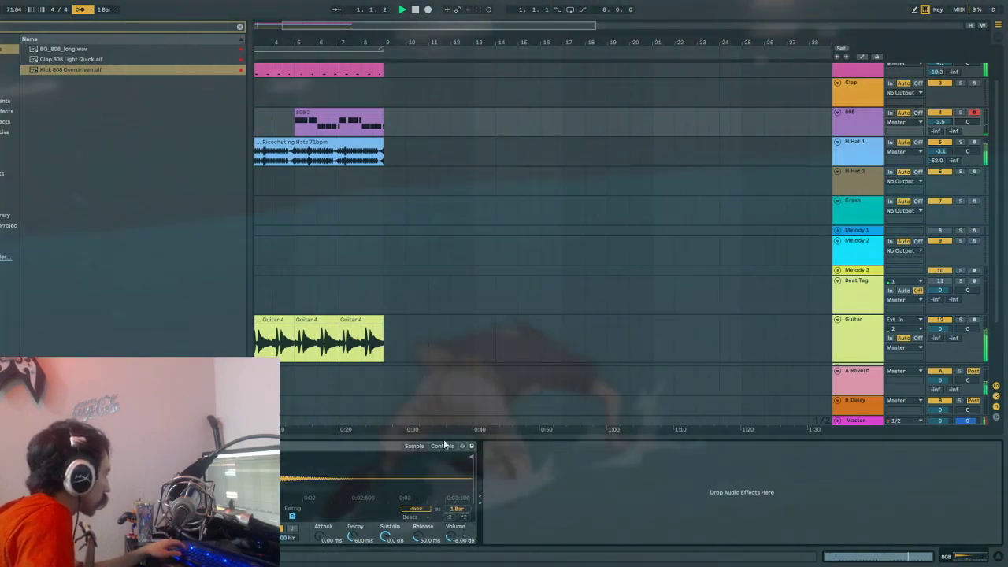
pyautogui.scroll(-4, 375, 222)
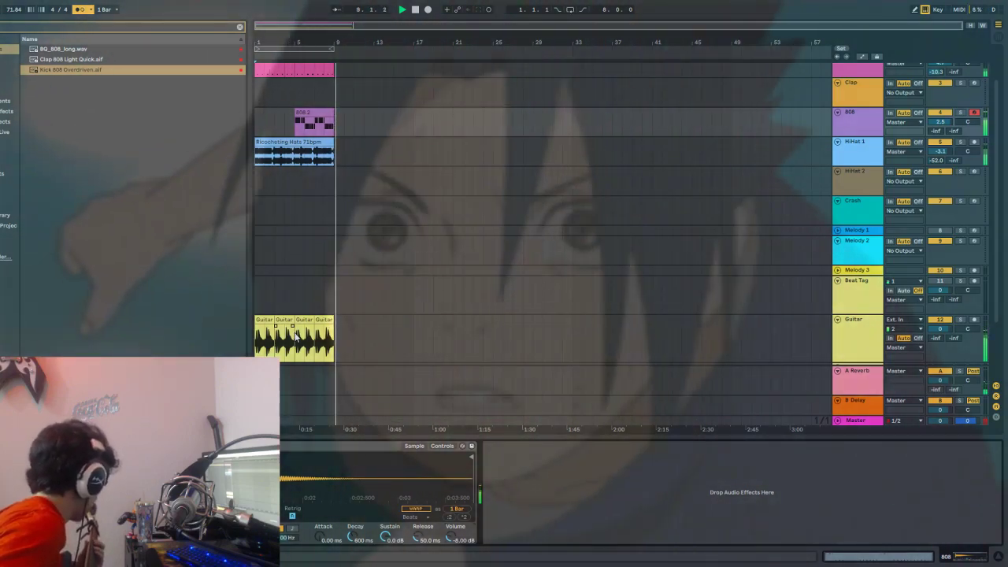
# Stop playback and arm the empty second Guitar track for recording.
pyautogui.scroll(-3, 744, 315)
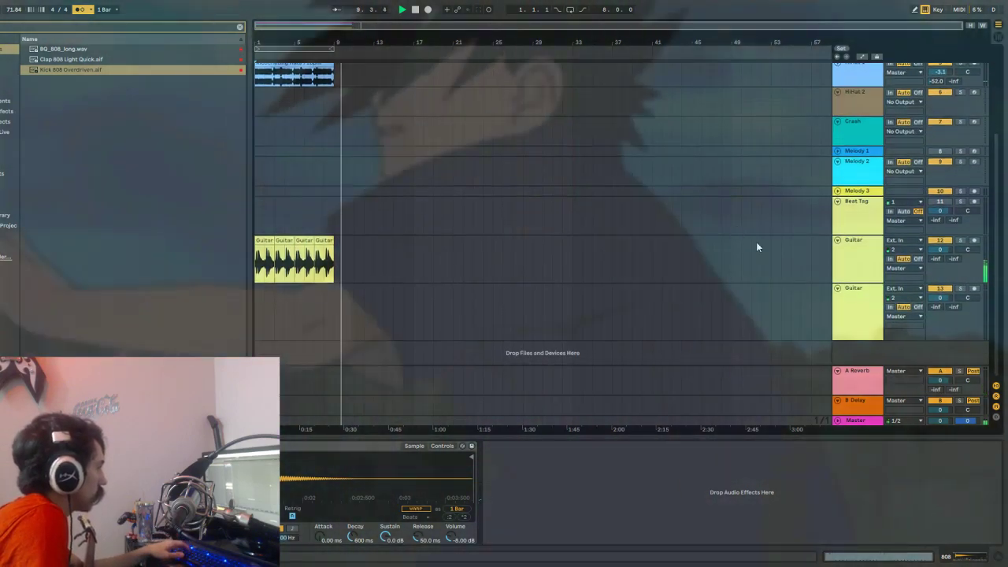
pyautogui.press('space')
pyautogui.click(974, 289)
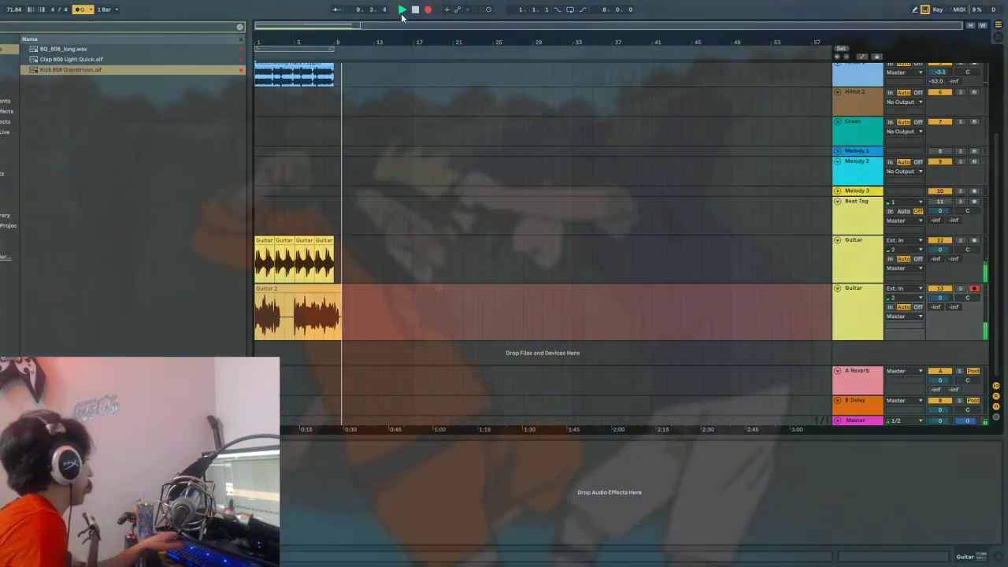
# Stop the recording and delete the take on the second Guitar track.
pyautogui.click(415, 10)
pyautogui.click(326, 289)
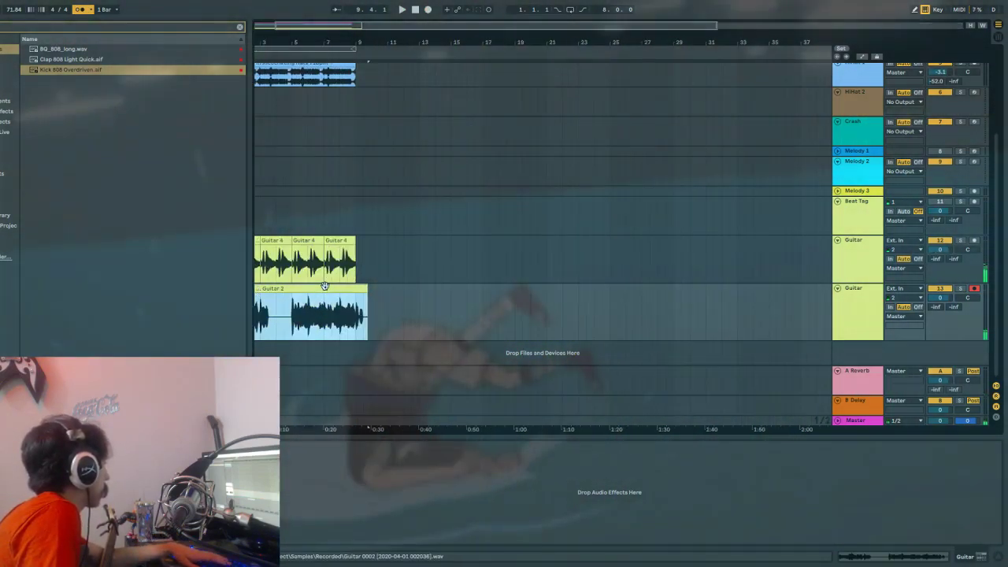
pyautogui.press('Delete')
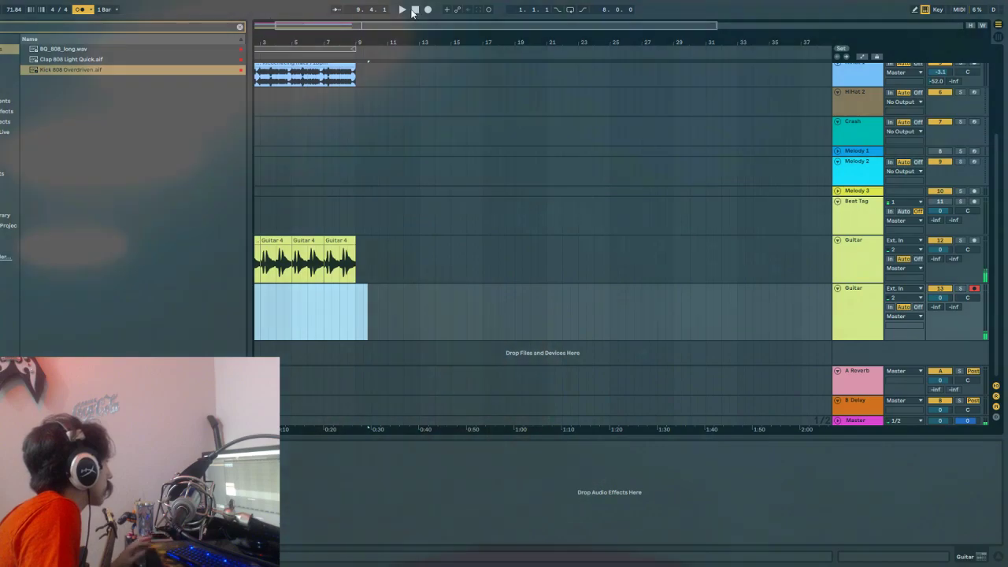
# Try another guitar take on the second Guitar track up to just past bar 9 and delete it.
pyautogui.click(427, 10)
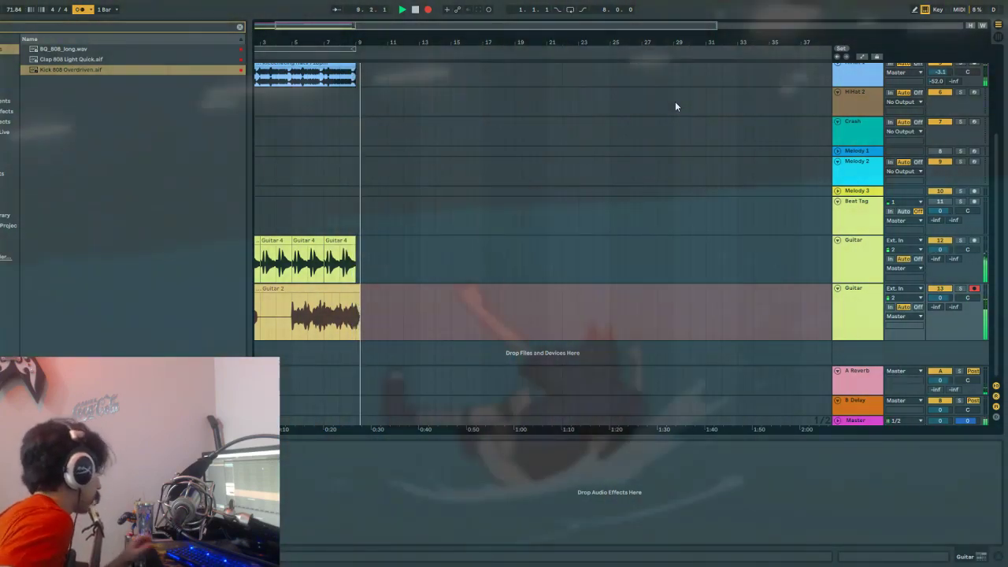
pyautogui.press('space')
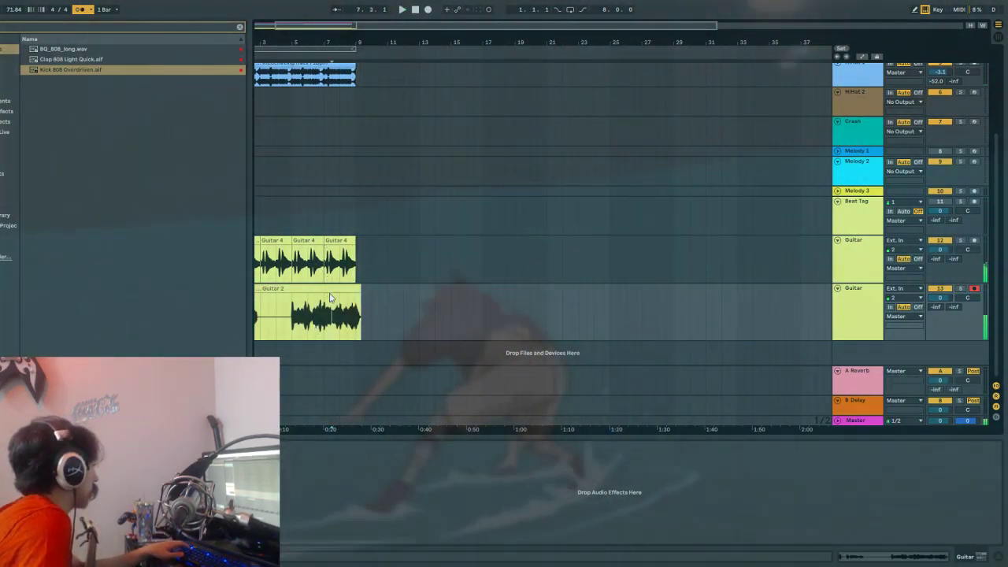
pyautogui.click(308, 293)
pyautogui.press('Delete')
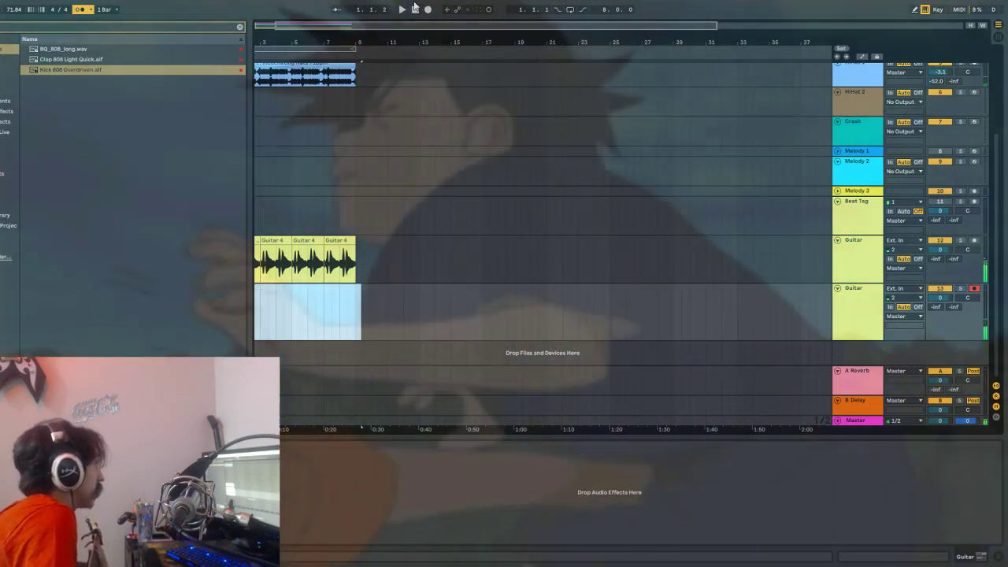
# Record a new take on the second Guitar track from the start and trim its end to just before bar 9.
pyautogui.click(416, 11)
pyautogui.click(430, 10)
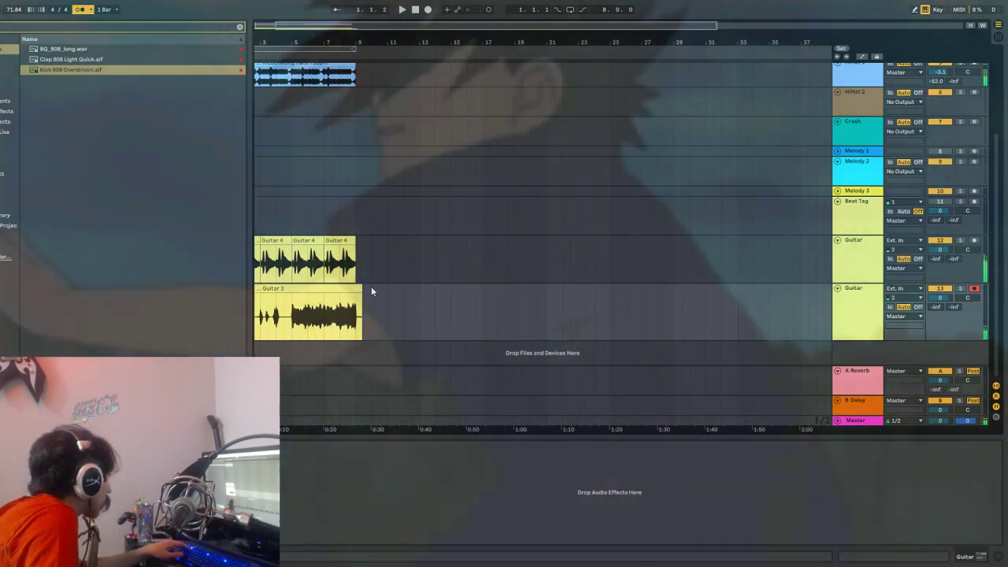
pyautogui.moveTo(360, 291); pyautogui.dragTo(353, 292)
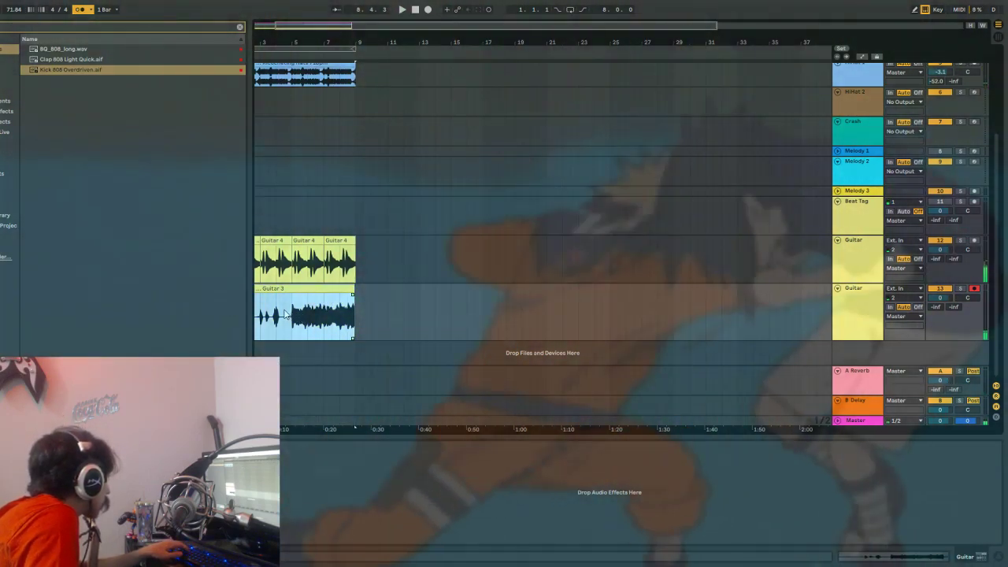
# Split the Guitar 3 take at bar 5 and delete the part before it.
pyautogui.click(292, 311)
pyautogui.hotkey('ctrl', 'e')
pyautogui.click(276, 289)
pyautogui.press('Delete')
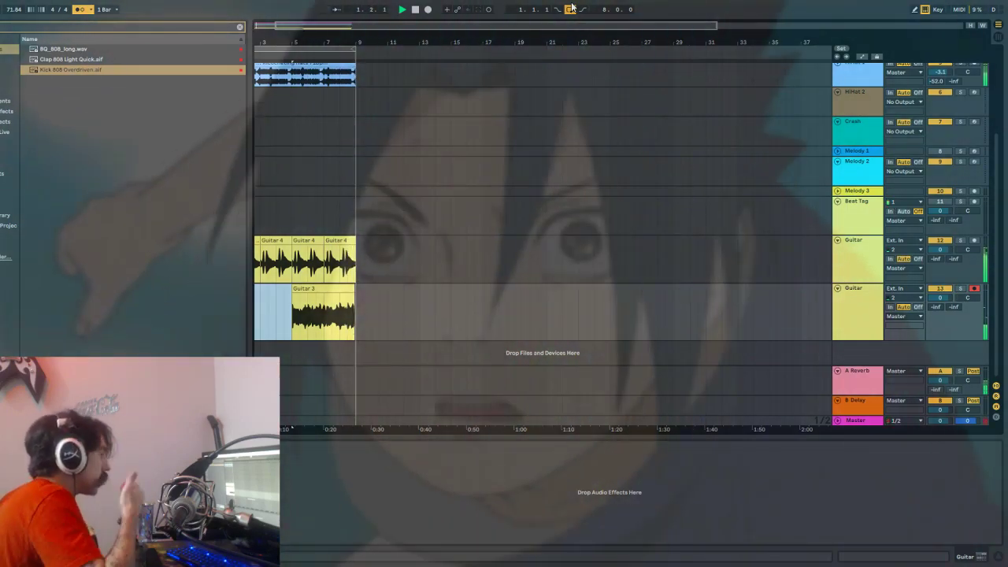
# Extend the end of the Guitar 3 clip to bar 9 and turn off the metronome during playback.
pyautogui.press('+')
pyautogui.press('+')
pyautogui.press('+')
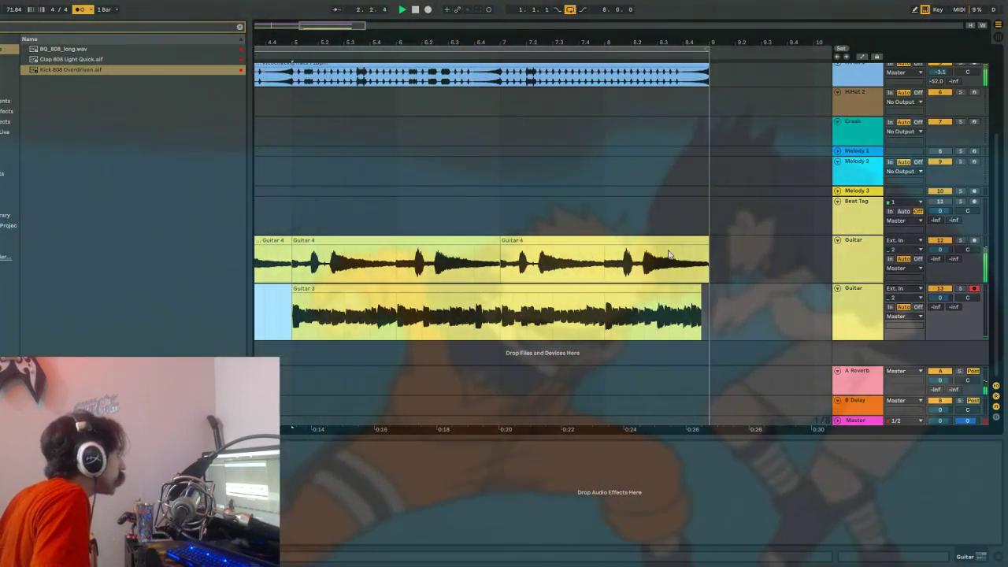
pyautogui.moveTo(696, 289); pyautogui.dragTo(711, 292)
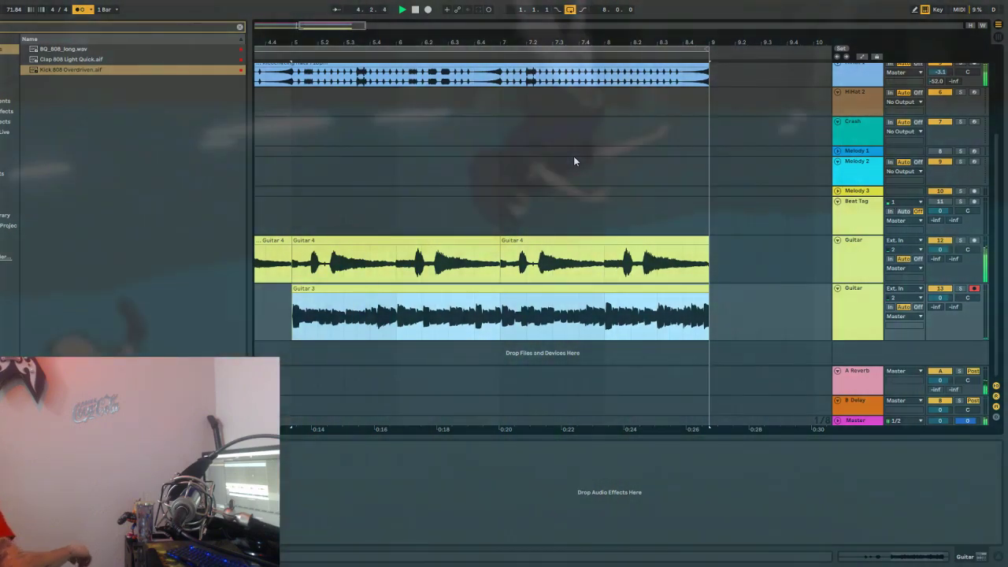
pyautogui.press('space')
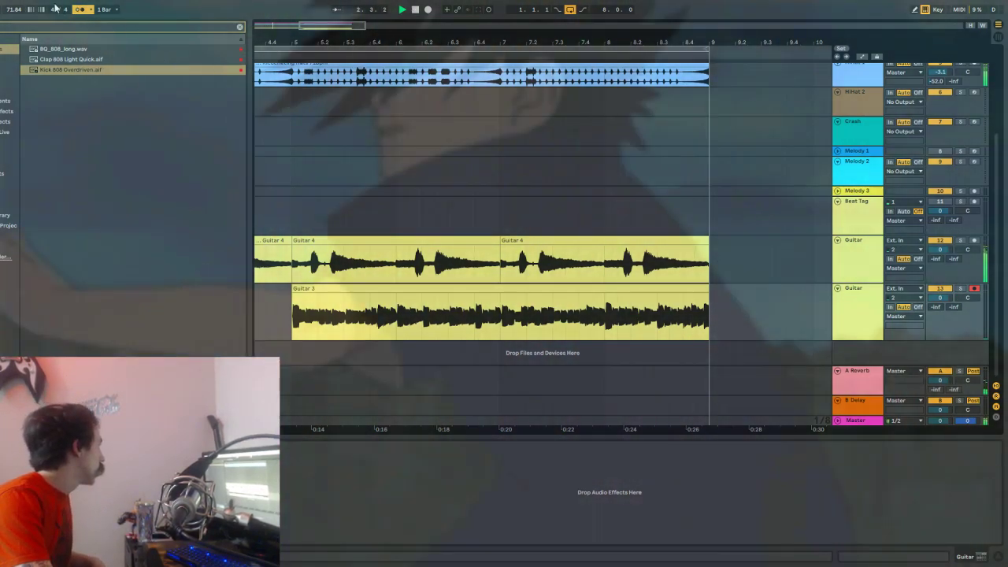
pyautogui.click(83, 10)
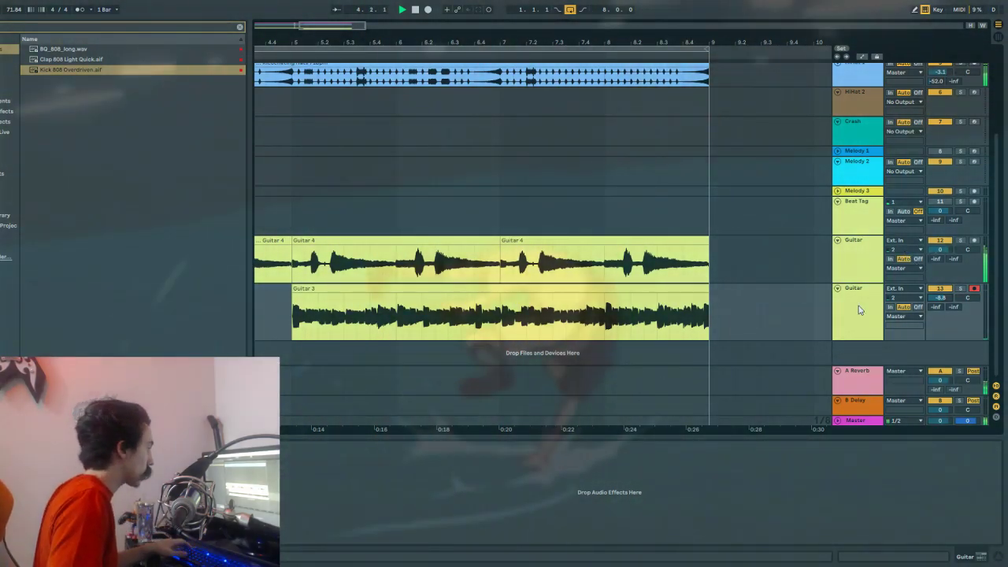
# Split the Ricocheting Hats clip on the HiHat 1 track at bar 5.
pyautogui.scroll(-2, 546, 185)
pyautogui.scroll(2, 545, 184)
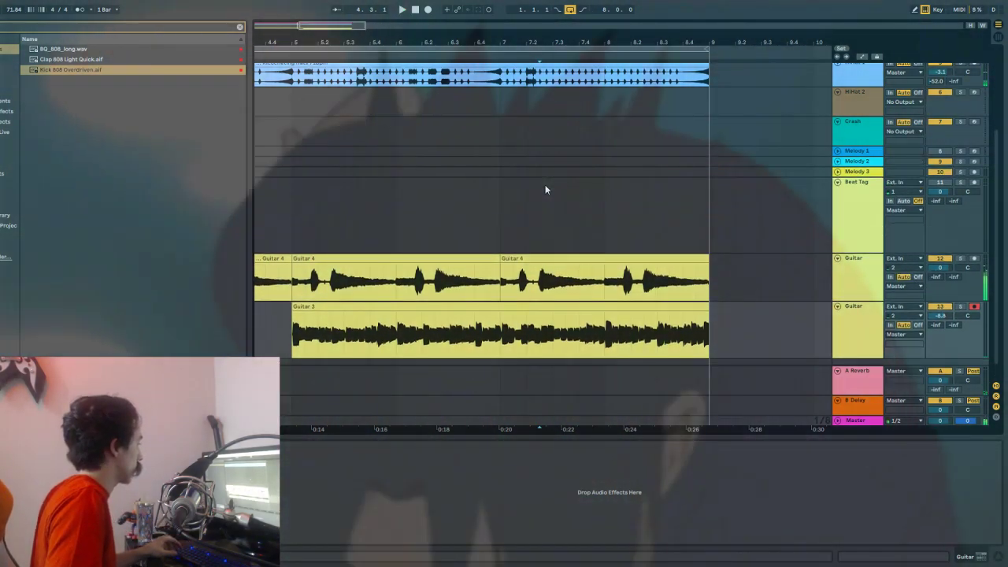
pyautogui.scroll(-6, 545, 184)
pyautogui.scroll(1, 394, 197)
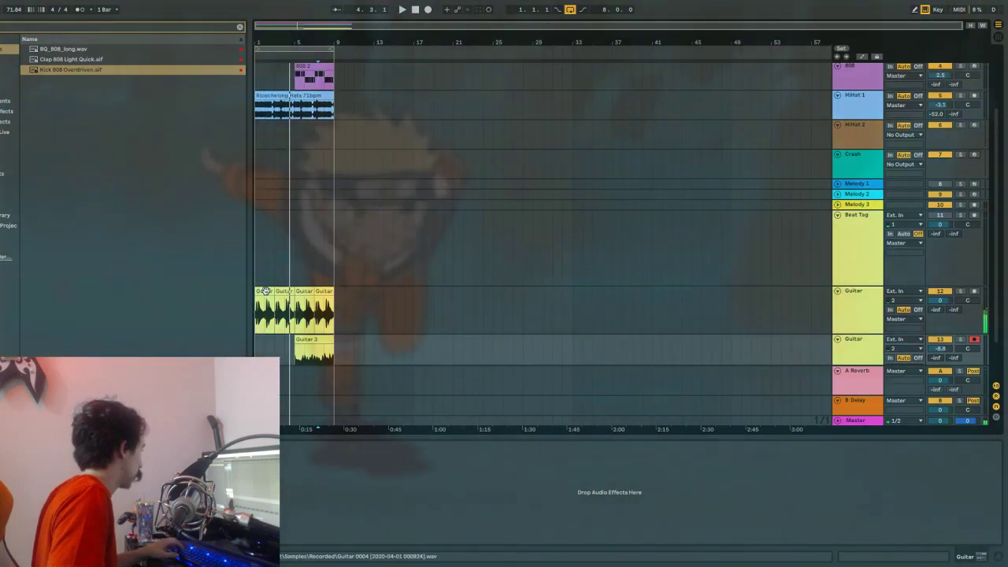
pyautogui.click(263, 292)
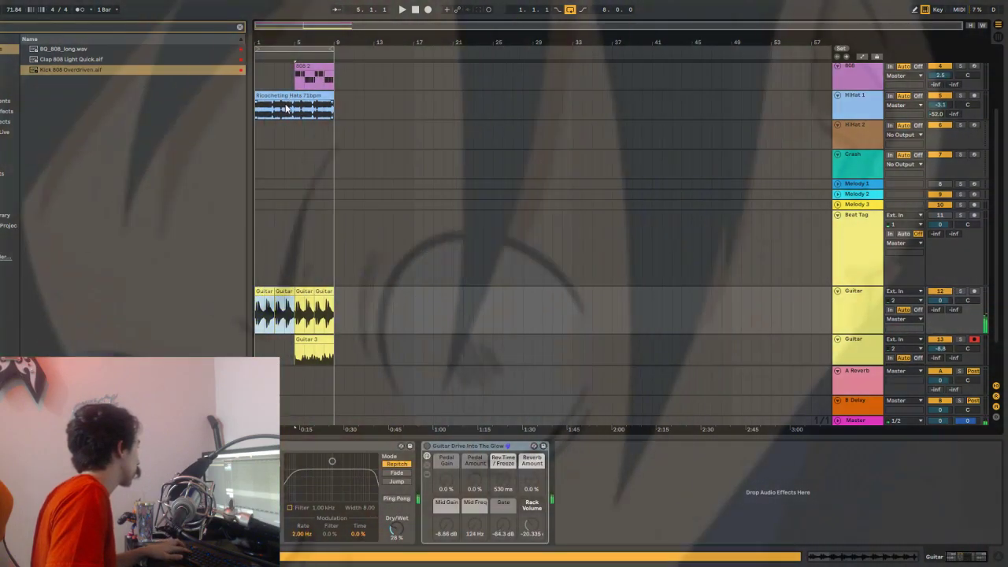
pyautogui.click(291, 105)
pyautogui.hotkey('ctrl', 'e')
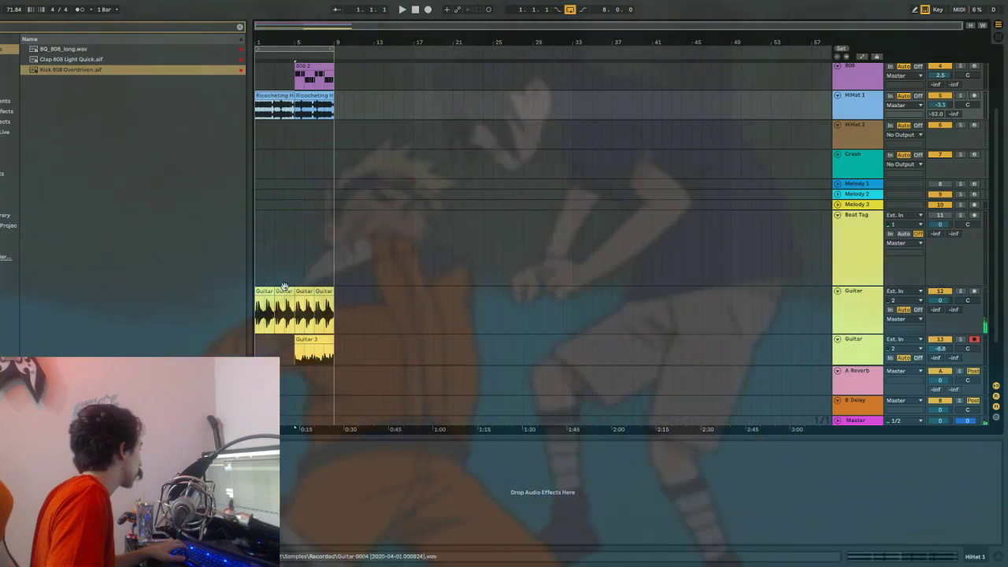
# Copy four bars of guitar and hi-hat clips to bar 9, and delete the hi-hat clip in bars 1 to 4.
pyautogui.keyDown('shift'); pyautogui.click(285, 290); pyautogui.keyUp('shift')
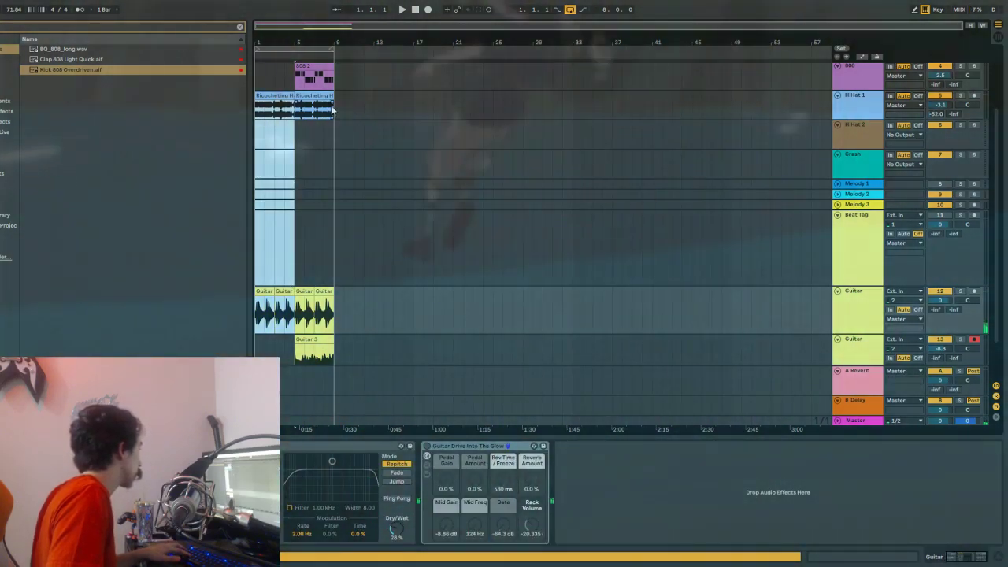
pyautogui.hotkey('ctrl', 'd')
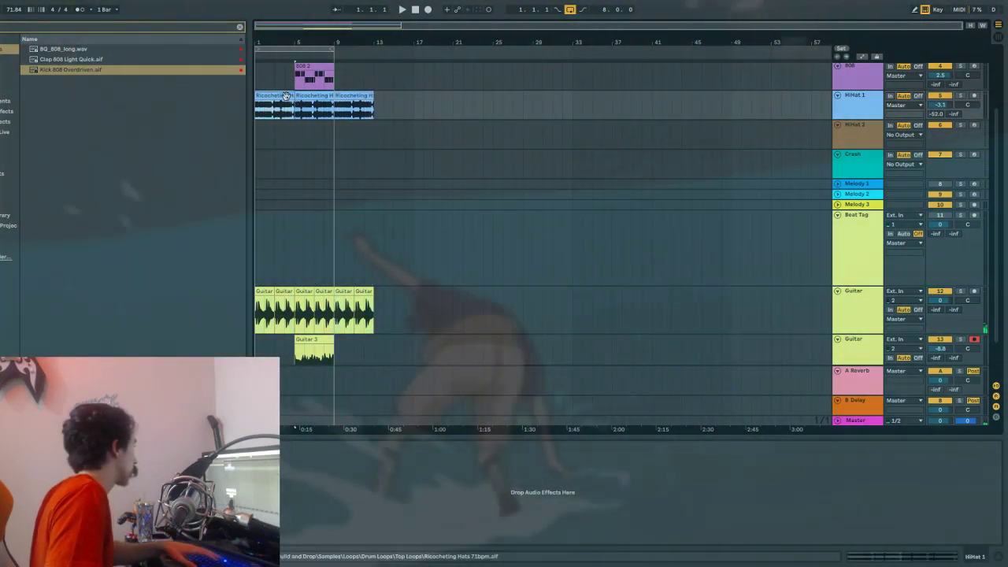
pyautogui.click(285, 95)
pyautogui.press('Delete')
pyautogui.press('space')
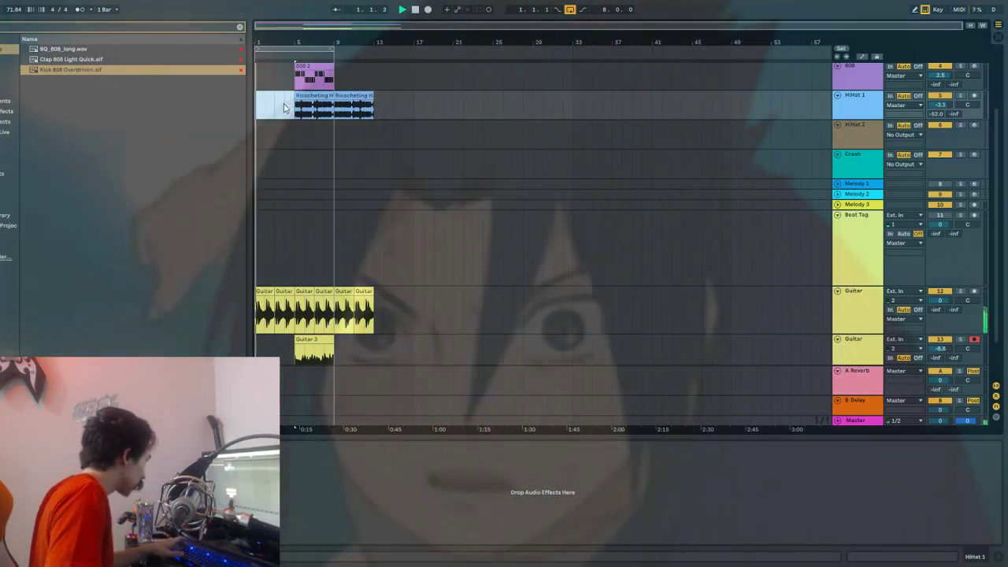
# Copy the first Snare clip to bar 9 and delete the original in bars 1 to 4.
pyautogui.scroll(3, 303, 113)
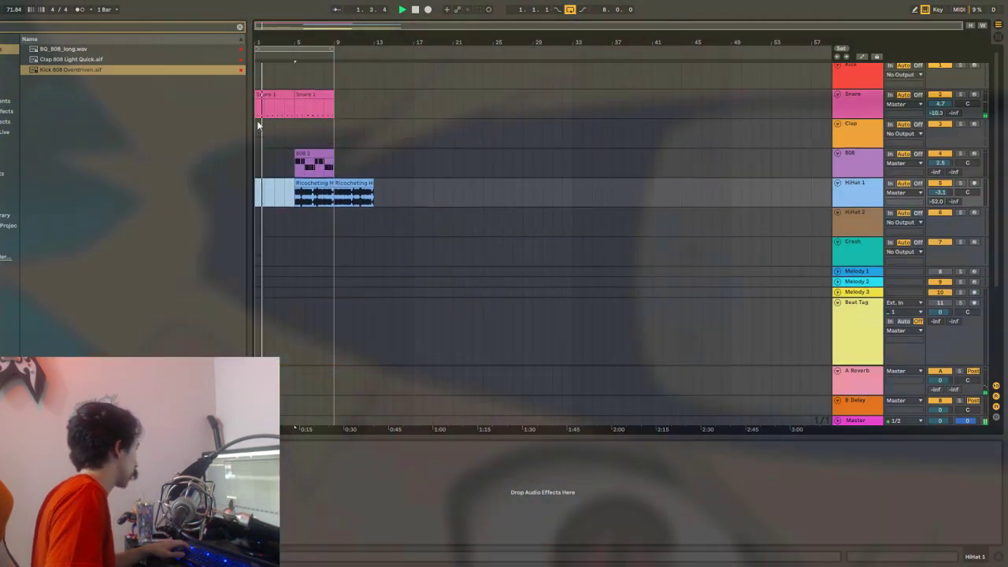
pyautogui.click(273, 93)
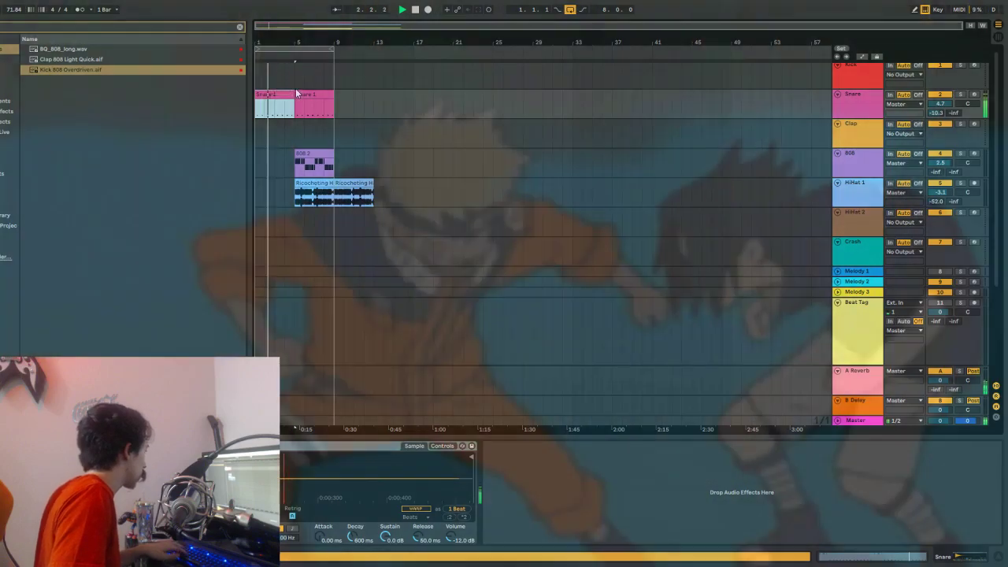
pyautogui.click(336, 112)
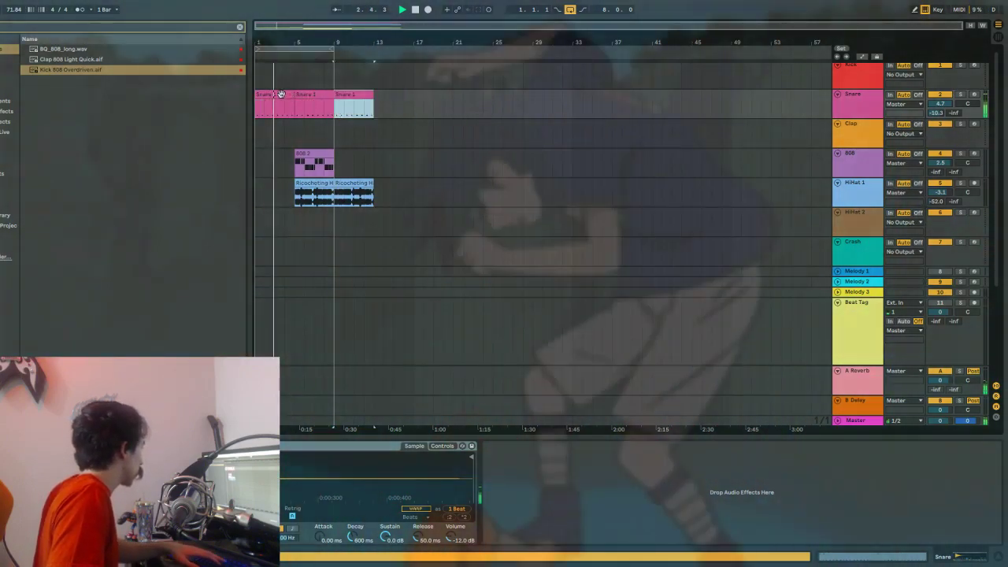
pyautogui.click(280, 95)
pyautogui.press('Delete')
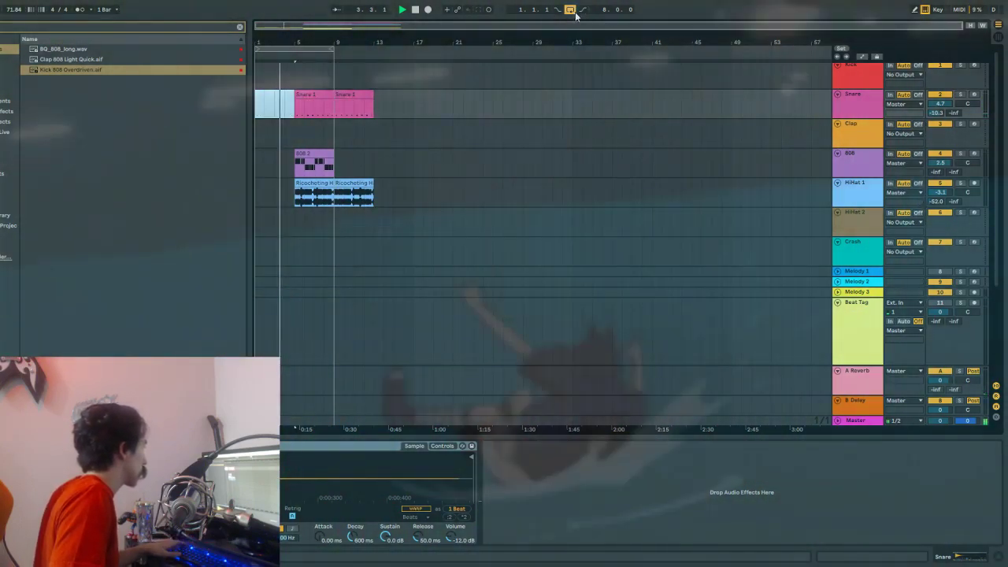
# Turn off the arrangement loop and move the Guitar 3 clip from bar 5 to about bar 22.
pyautogui.scroll(-5, 444, 80)
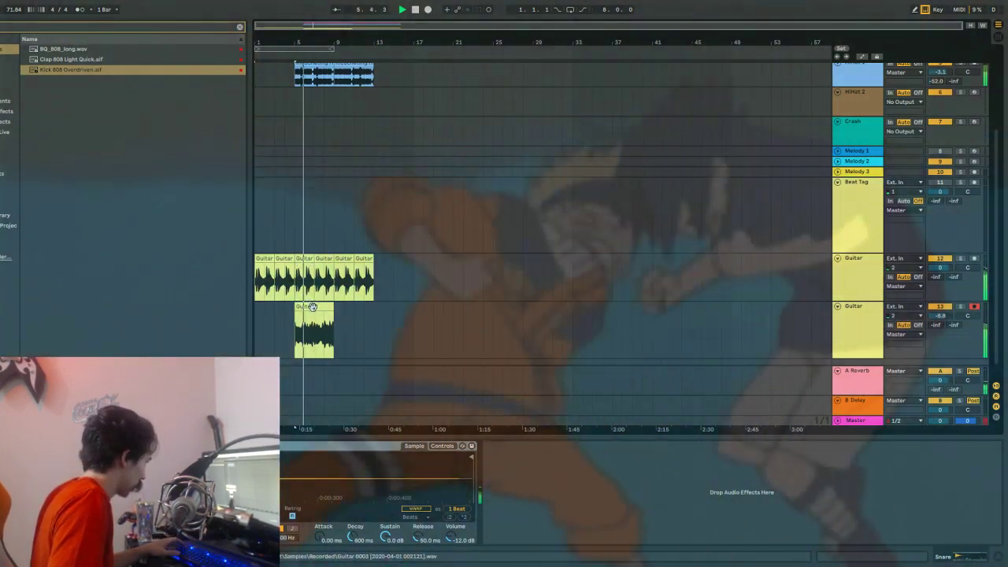
pyautogui.moveTo(304, 306); pyautogui.dragTo(489, 346)
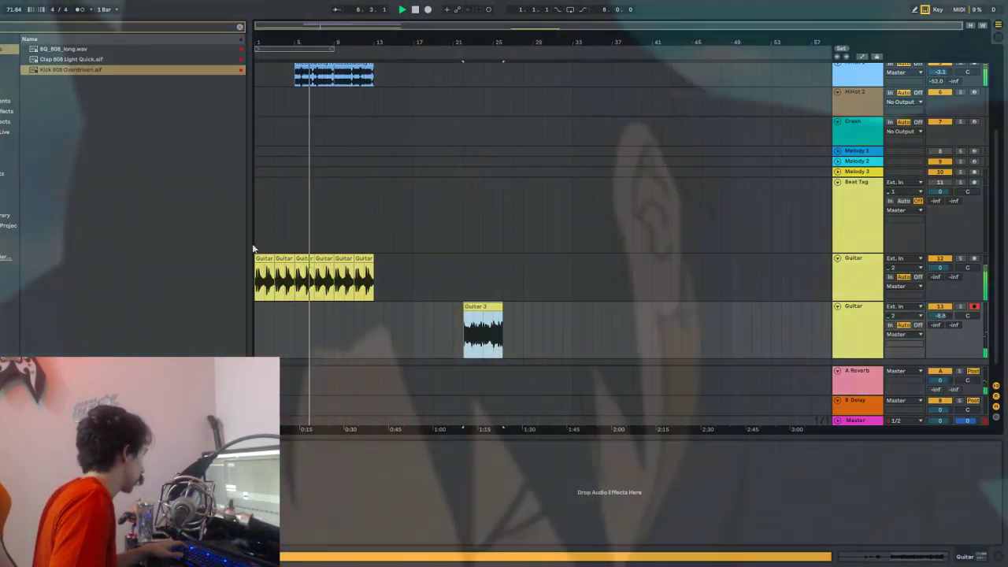
pyautogui.scroll(5, 272, 206)
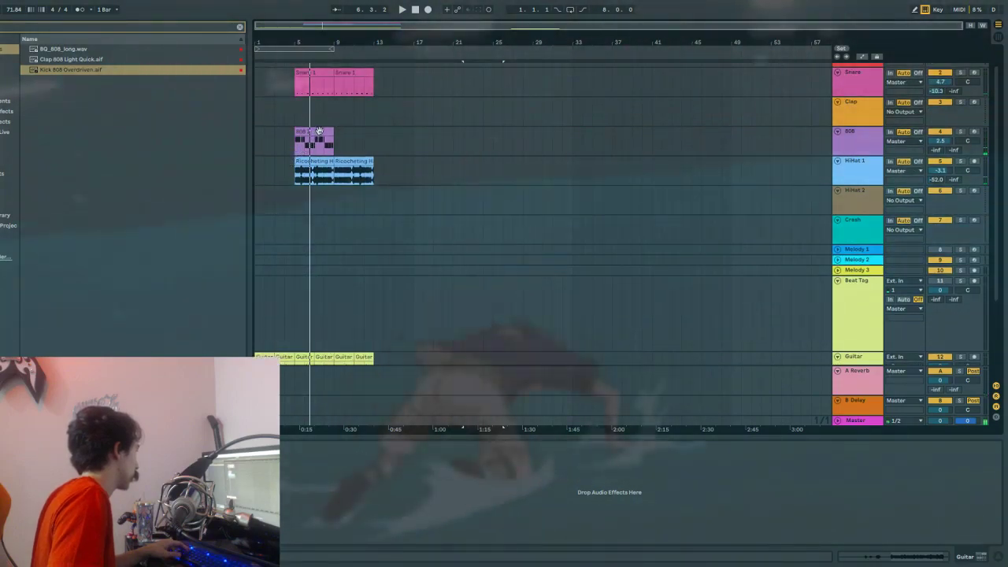
# Move the 808 clip from bar 5 to bar 9 and play the arrangement from there.
pyautogui.moveTo(354, 138); pyautogui.dragTo(355, 138)
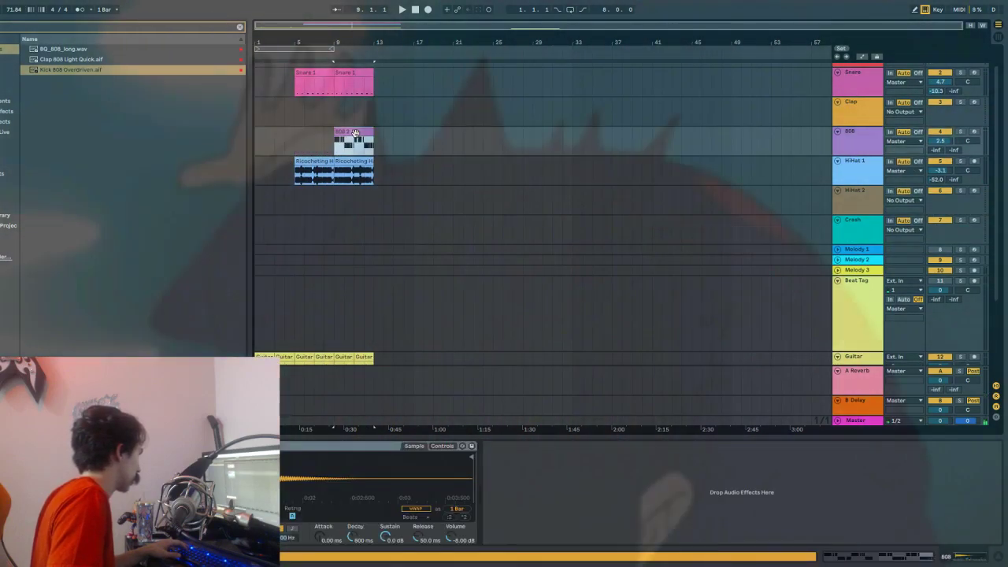
pyautogui.scroll(-1, 353, 139)
pyautogui.press('space')
pyautogui.click(299, 163)
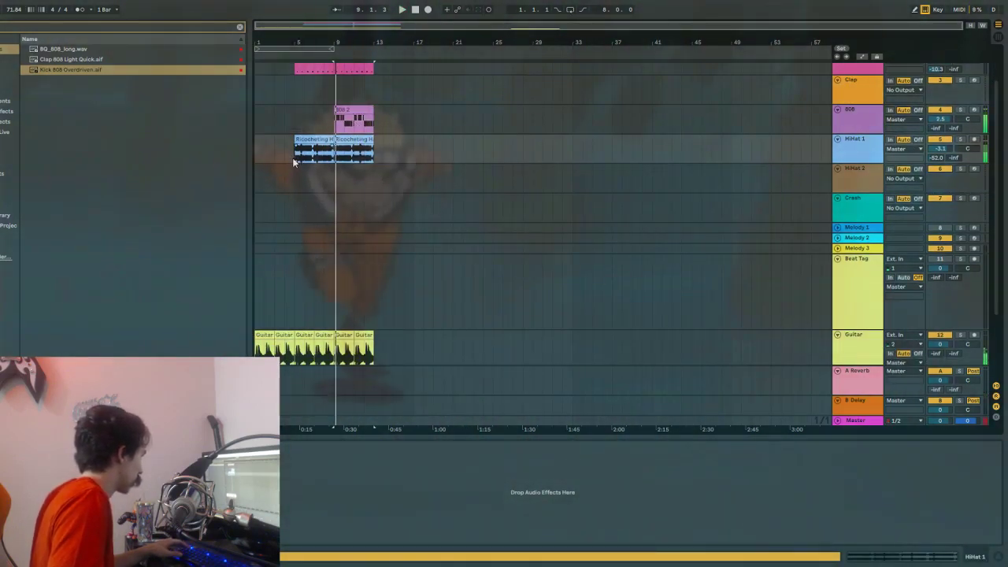
# Play the arrangement from bar 5 and move the second guitar track's clip from about bar 22 to bar 9.
pyautogui.click(294, 162)
pyautogui.press('space')
pyautogui.scroll(-5, 308, 178)
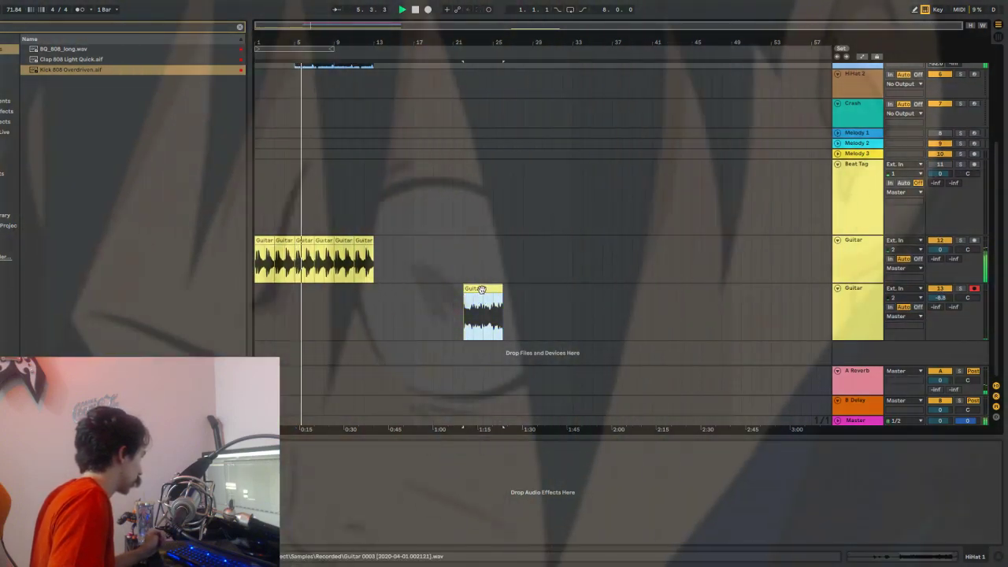
pyautogui.moveTo(480, 300); pyautogui.dragTo(416, 303)
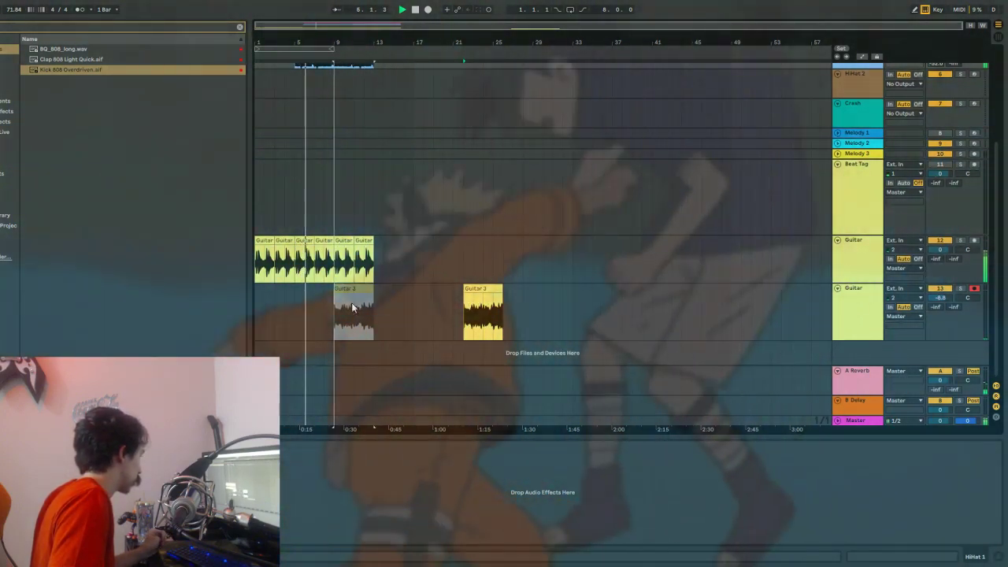
# Audition the section from bar 5 without its first Ricocheting Hats clip, and undo the clip's deletion.
pyautogui.scroll(5, 351, 307)
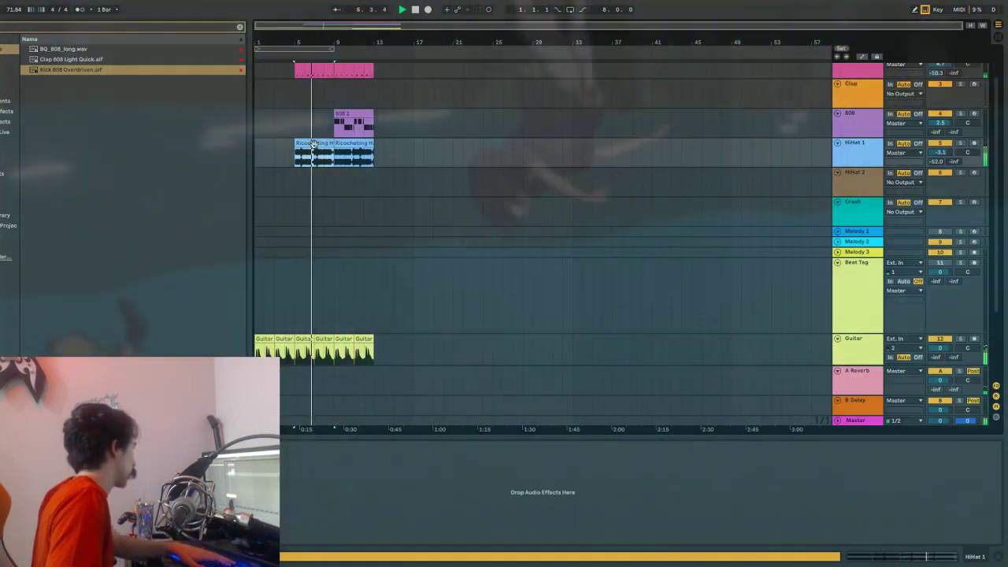
pyautogui.click(300, 165)
pyautogui.press('space')
pyautogui.press('space')
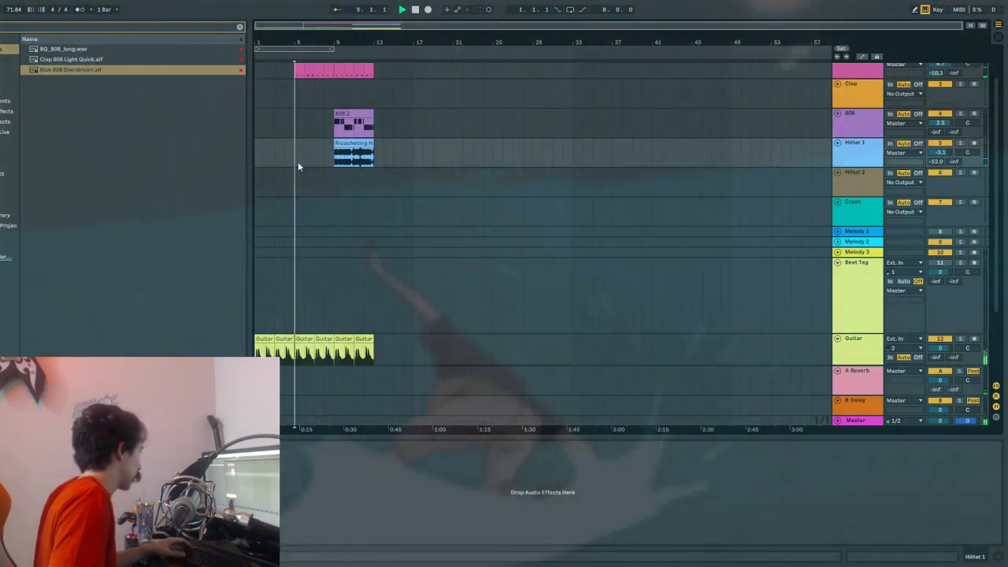
pyautogui.hotkey('ctrl', 'z')
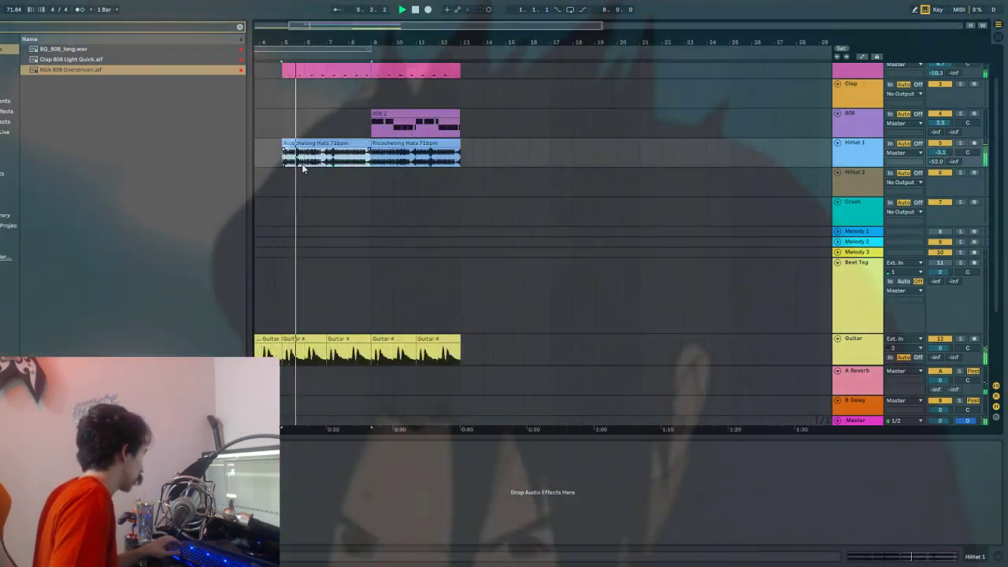
# Play the section from bar 5 and split the first Ricocheting Hats clip on the HiHat 1 track at 5.1.4.
pyautogui.scroll(5, 295, 178)
pyautogui.hscroll(-2, 295, 223)
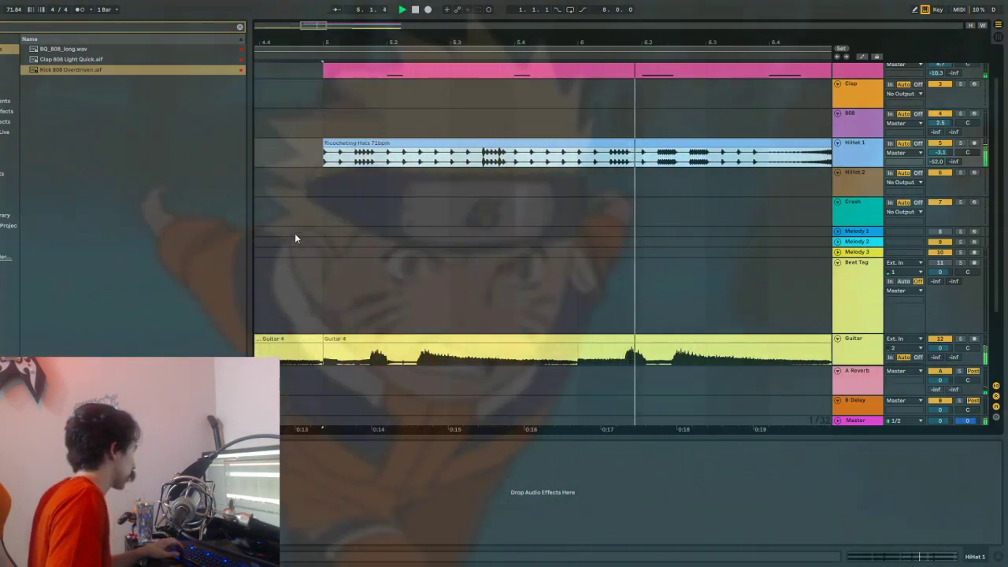
pyautogui.press('space')
pyautogui.press('space')
pyautogui.press('space')
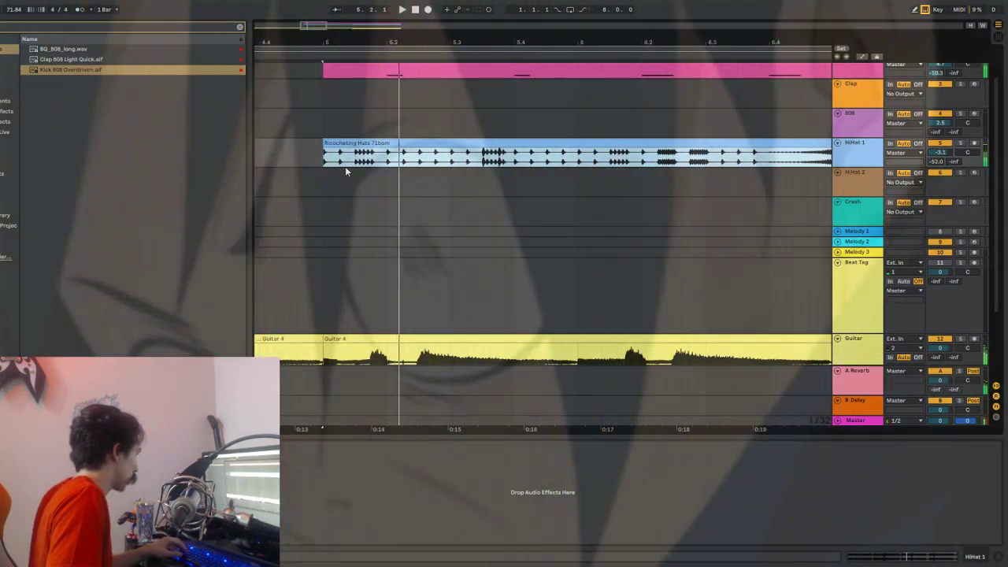
pyautogui.click(381, 160)
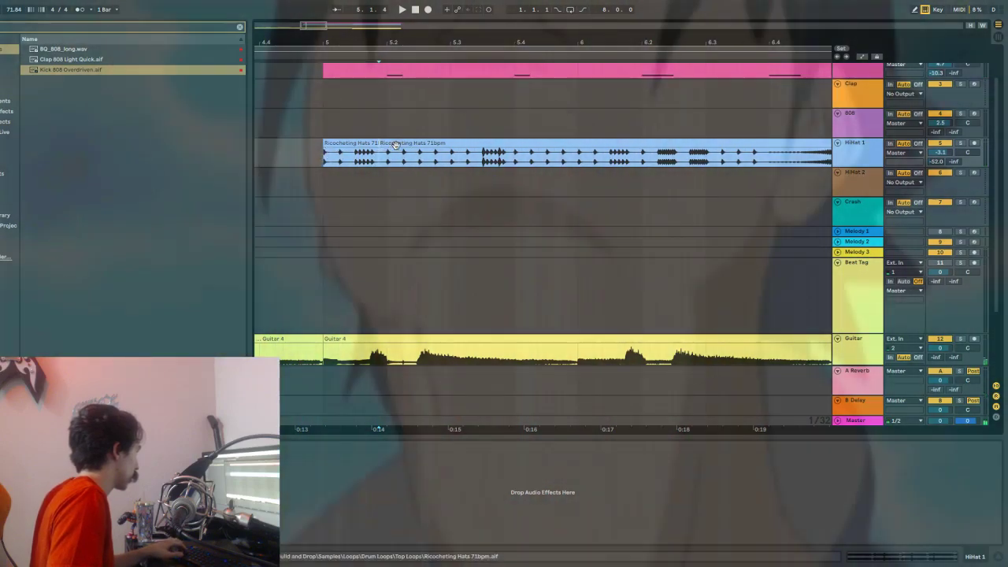
# Move the split HiHat 1 segment in bar 5 earlier over the opening hat roll, and audition its timing from bar 5.
pyautogui.click(396, 145)
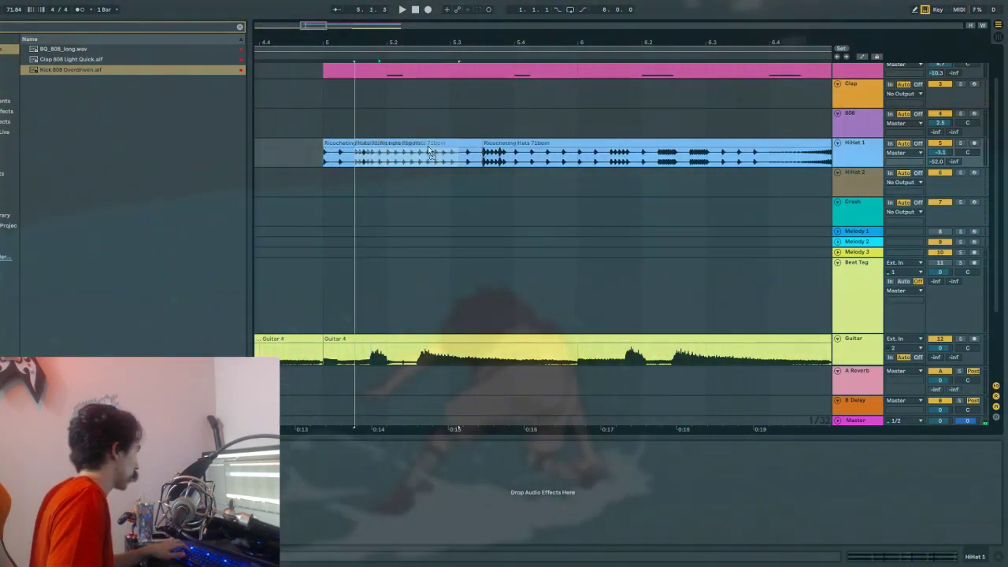
pyautogui.moveTo(428, 146); pyautogui.dragTo(427, 146)
pyautogui.press('space')
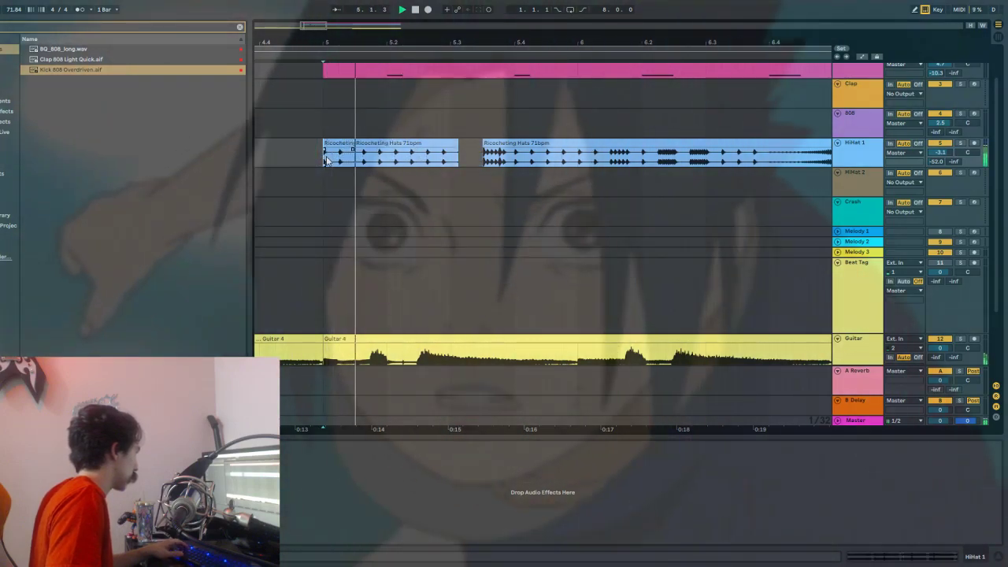
pyautogui.moveTo(378, 144); pyautogui.dragTo(370, 145)
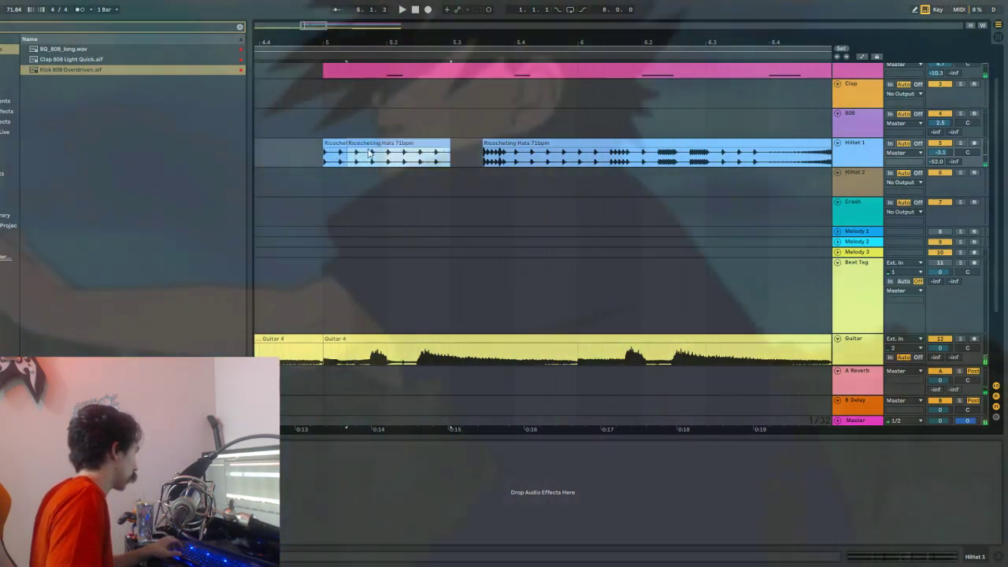
pyautogui.click(322, 162)
pyautogui.press('space')
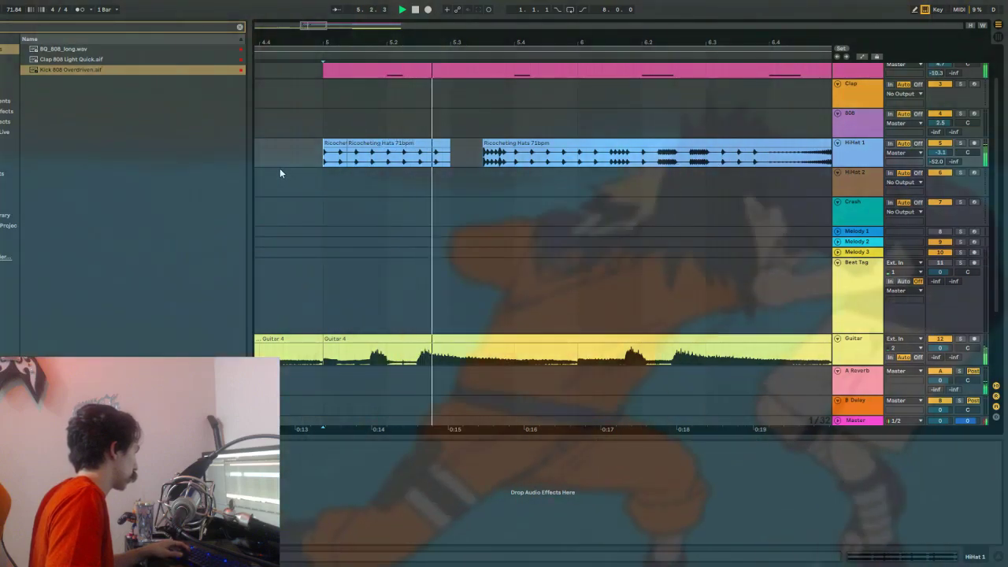
pyautogui.press('space')
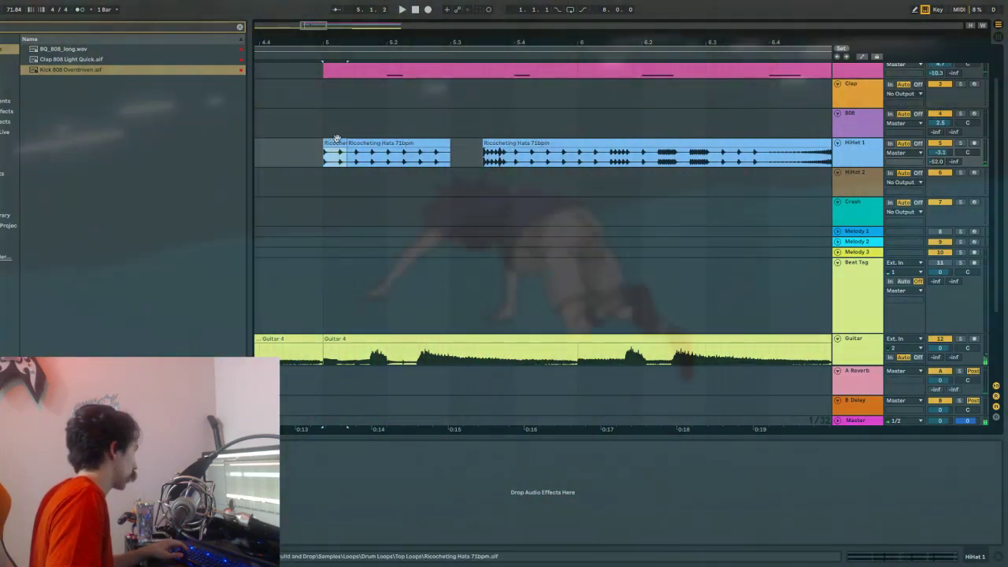
# Consolidate the two hat segments from bar 5 to 5.3 into one clip and duplicate it three times up to bar 7.
pyautogui.moveTo(336, 139); pyautogui.dragTo(375, 141)
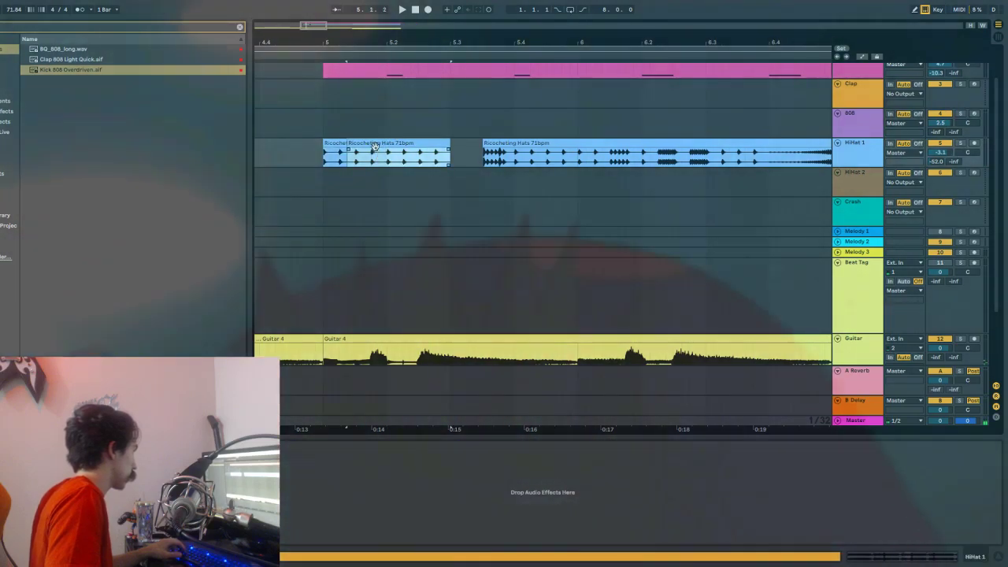
pyautogui.click(335, 144)
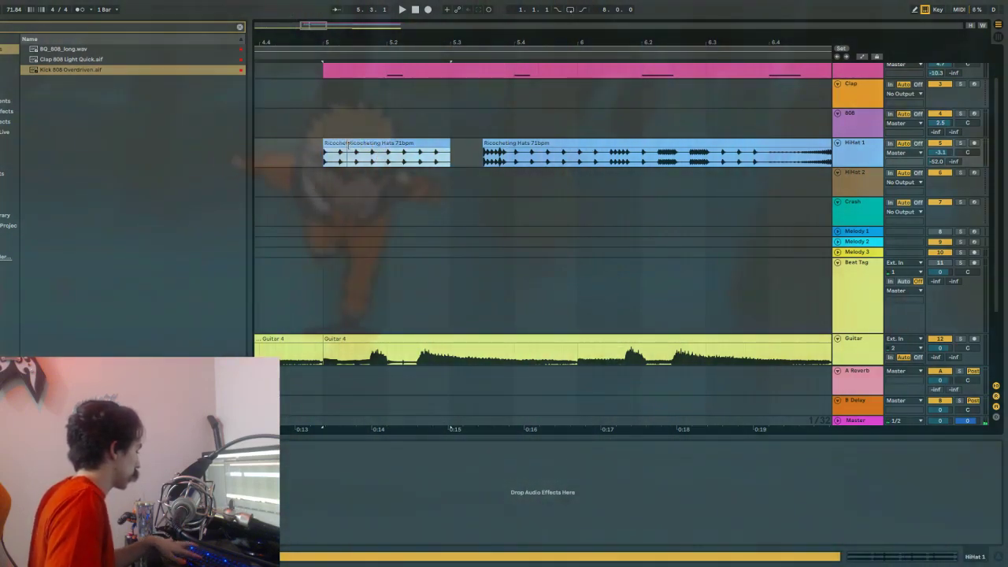
pyautogui.scroll(-4, 387, 162)
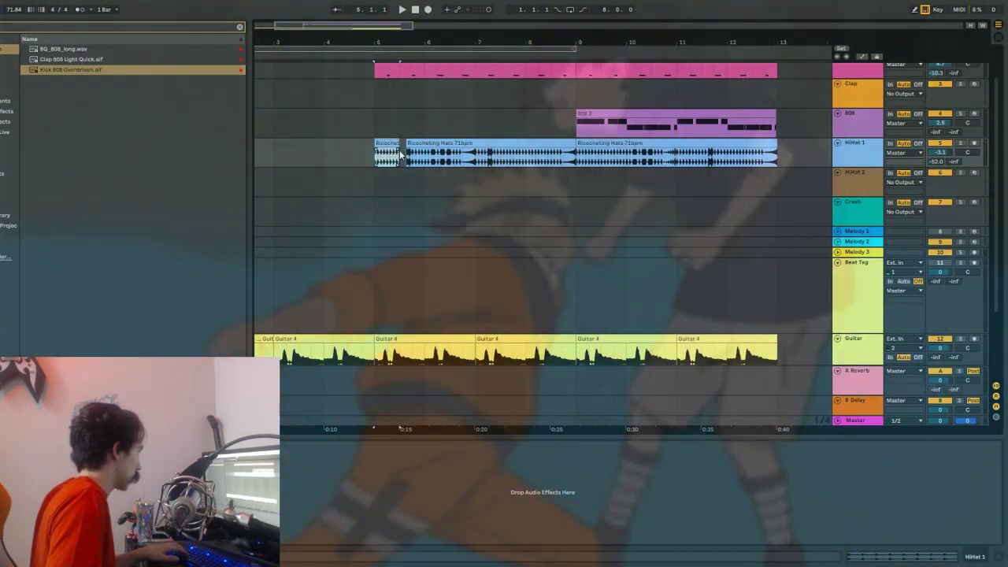
pyautogui.hotkey('ctrl', 'd')
pyautogui.hotkey('ctrl', 'd')
pyautogui.hotkey('ctrl', 'd')
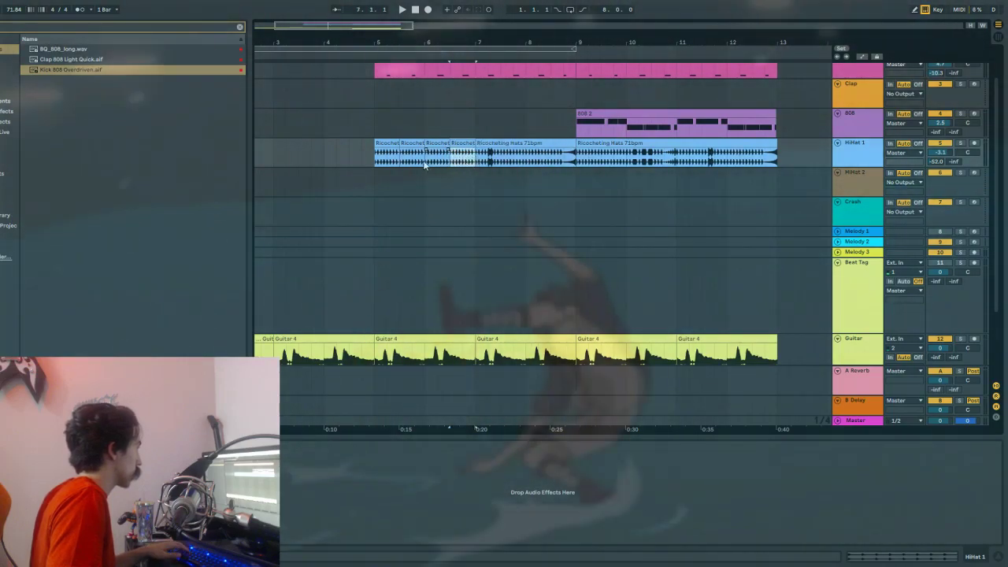
# Play the arrangement from bar 5 and trim the first Snare clip so it starts at bar 7.
pyautogui.click(378, 164)
pyautogui.press('space')
pyautogui.press('space')
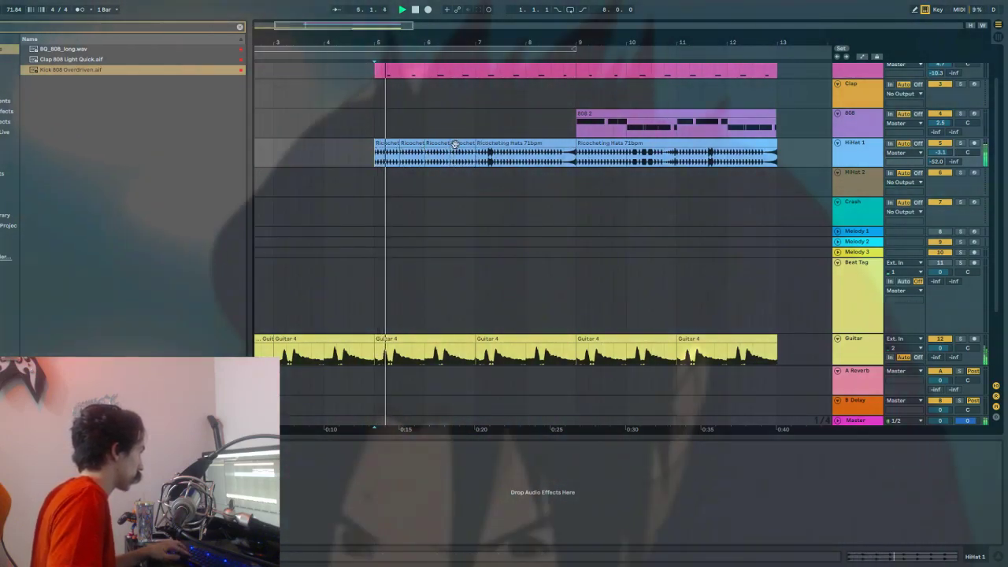
pyautogui.scroll(3, 440, 179)
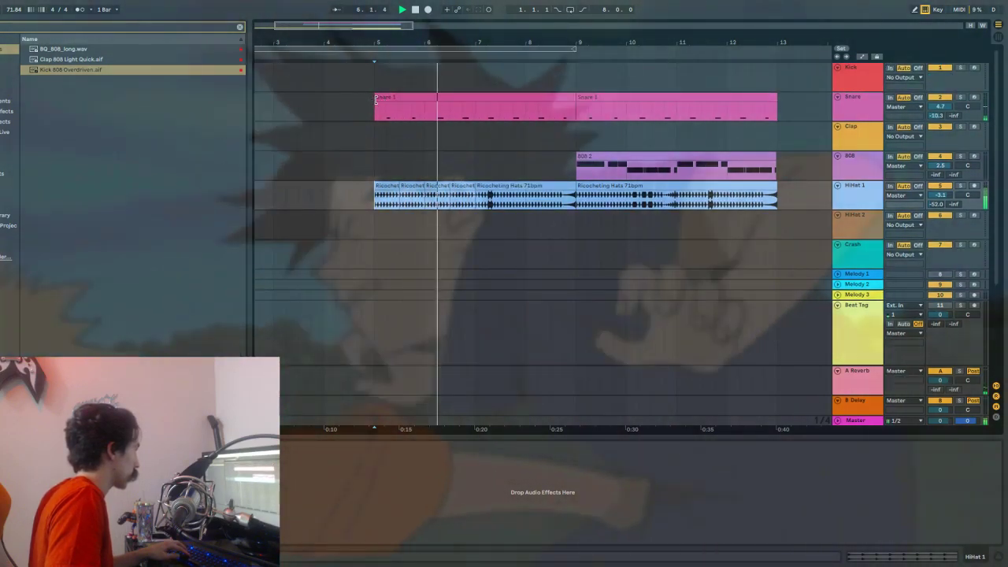
pyautogui.moveTo(376, 99); pyautogui.dragTo(475, 98)
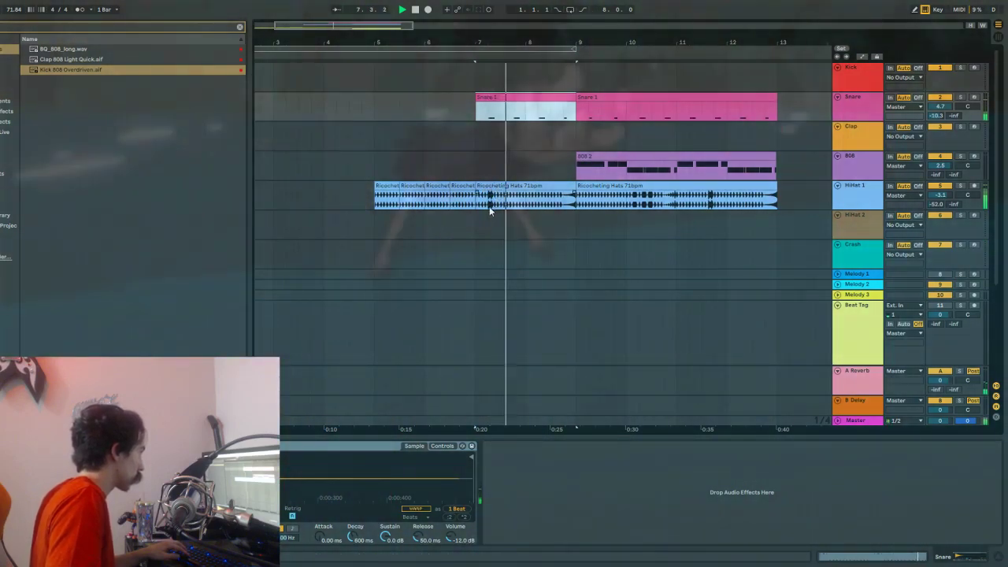
# Trim the end of the Guitar 4 clip before bar 9 back to 8.4, leaving a one-beat gap.
pyautogui.scroll(-3, 530, 209)
pyautogui.scroll(-5, 531, 210)
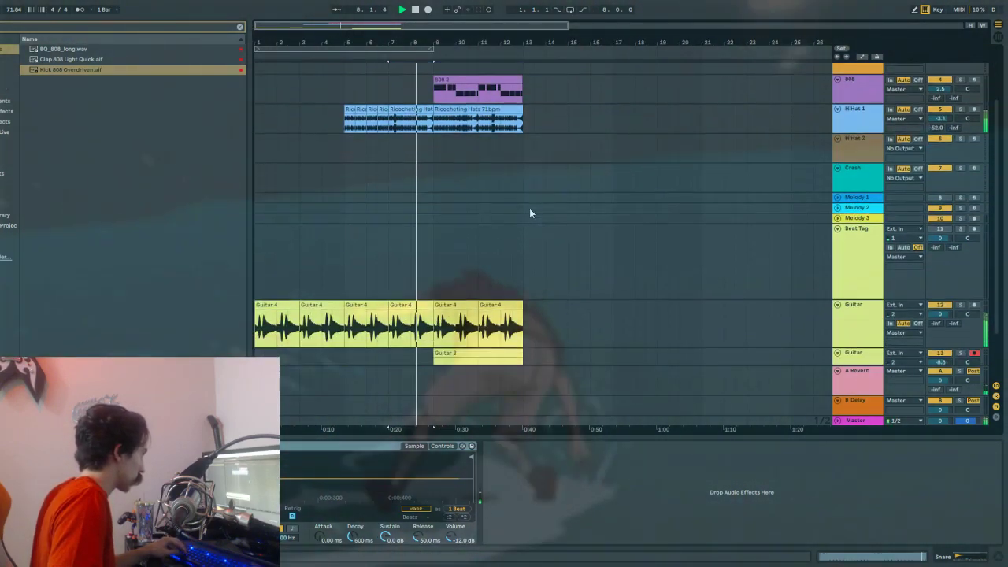
pyautogui.scroll(2, 529, 210)
pyautogui.scroll(-2, 525, 207)
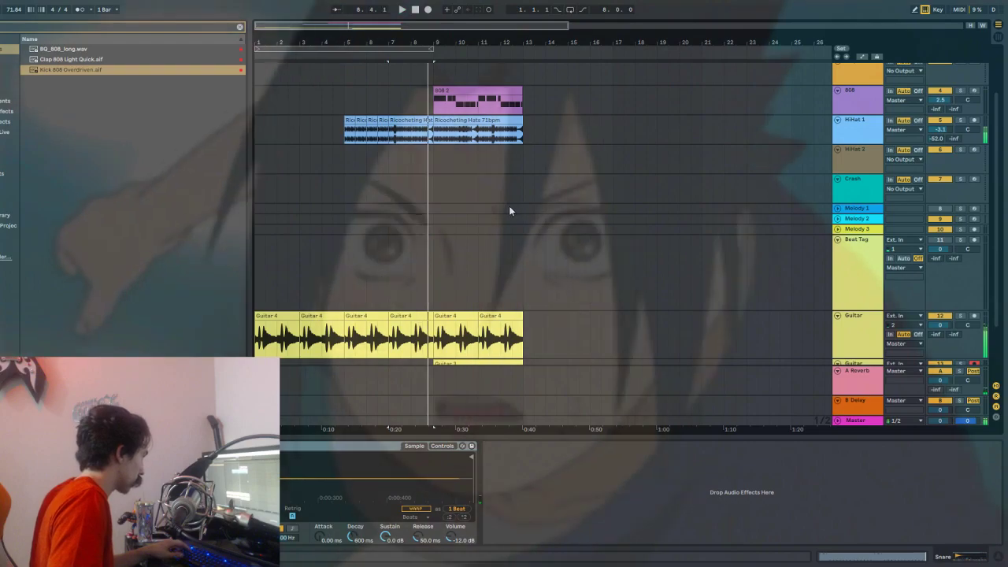
pyautogui.press('space')
pyautogui.scroll(4, 512, 210)
pyautogui.scroll(6, 423, 182)
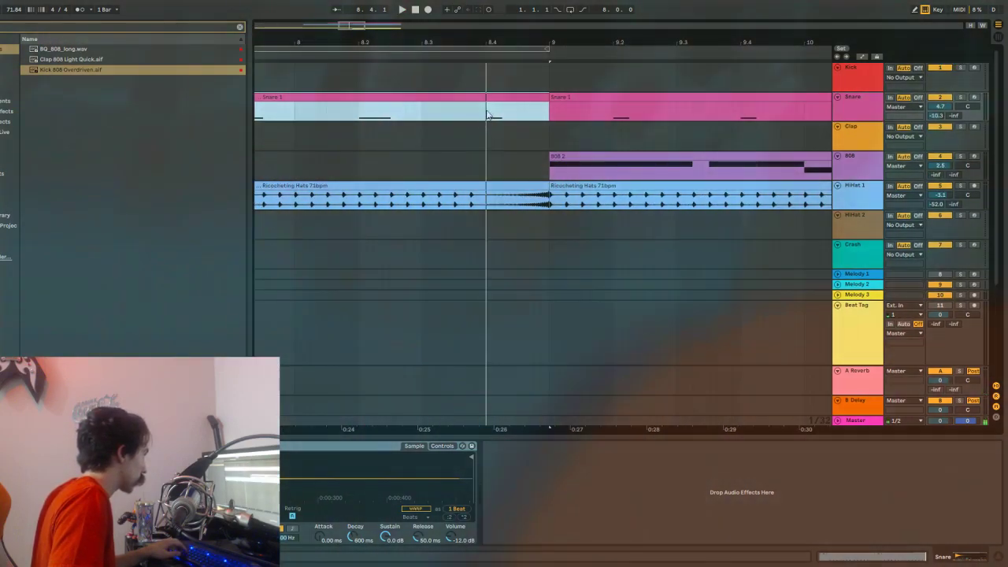
pyautogui.click(488, 106)
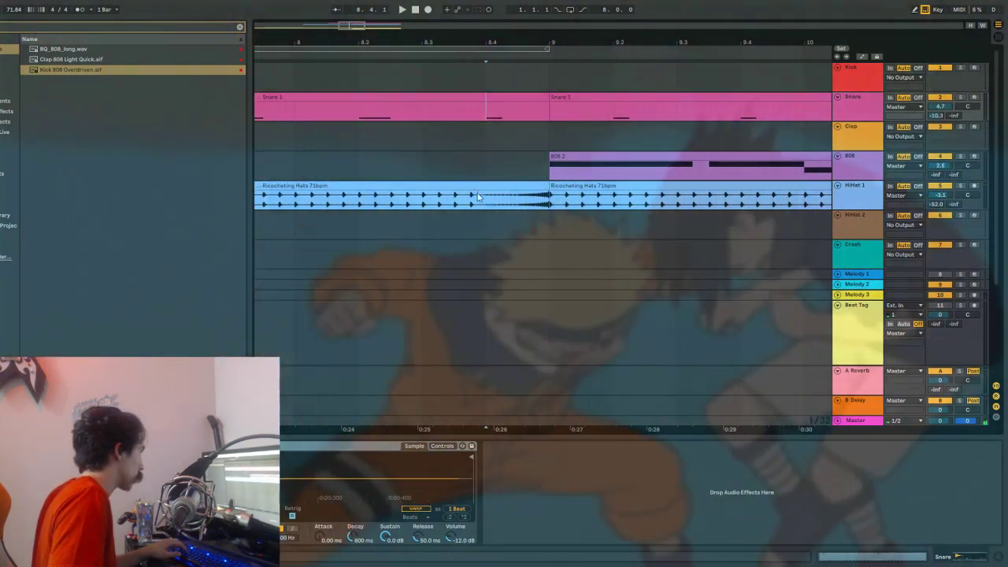
pyautogui.scroll(-3, 486, 211)
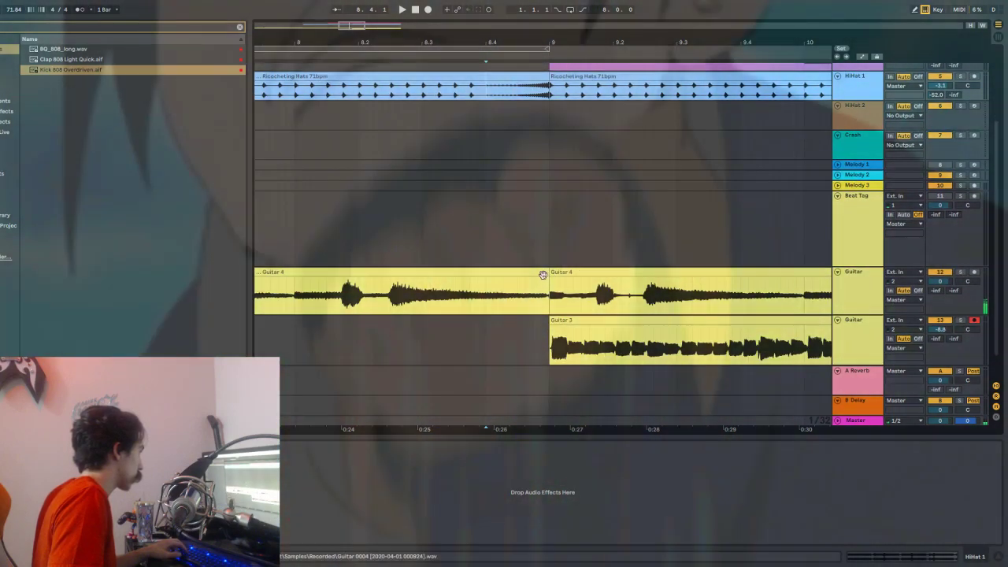
pyautogui.click(543, 275)
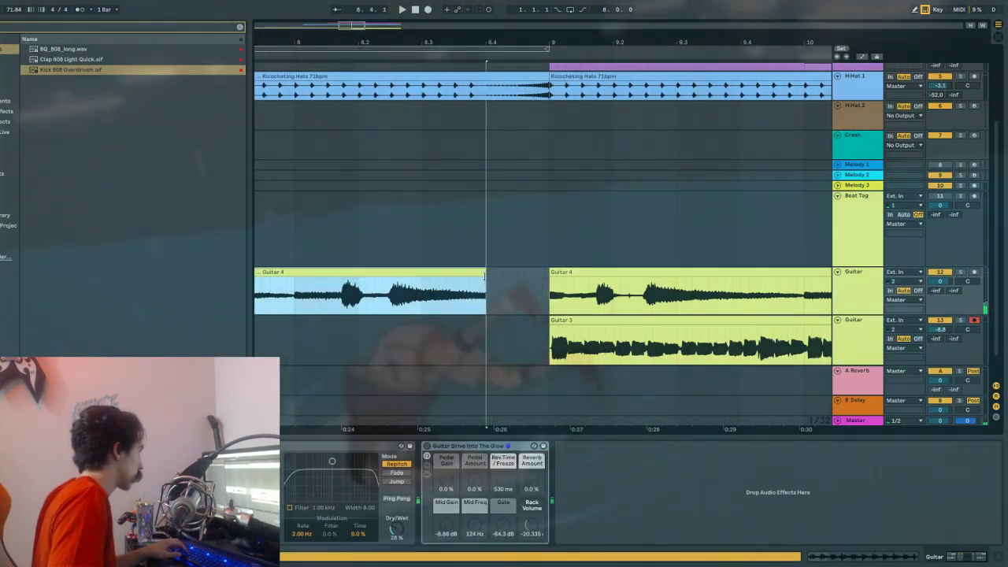
# Play through the transition into bar 9 to check the guitar gap against the other tracks.
pyautogui.scroll(-2, 463, 304)
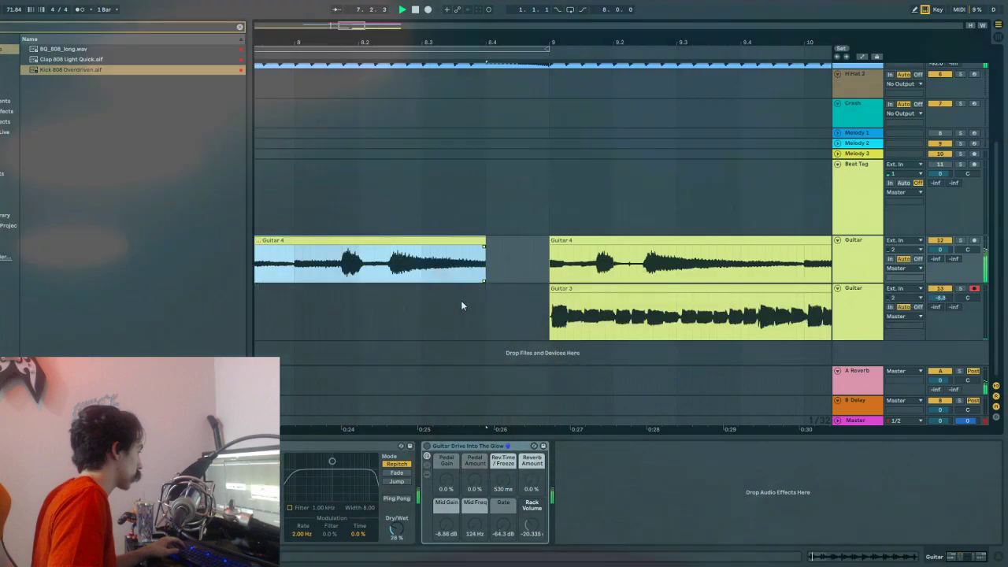
pyautogui.scroll(-2, 463, 303)
pyautogui.scroll(2, 466, 305)
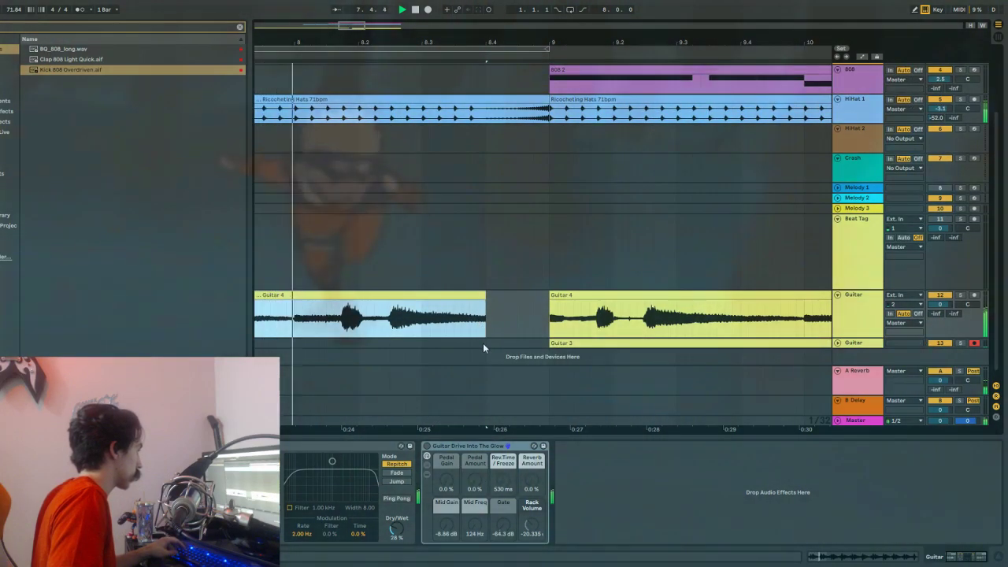
pyautogui.scroll(4, 483, 343)
pyautogui.scroll(-2, 483, 342)
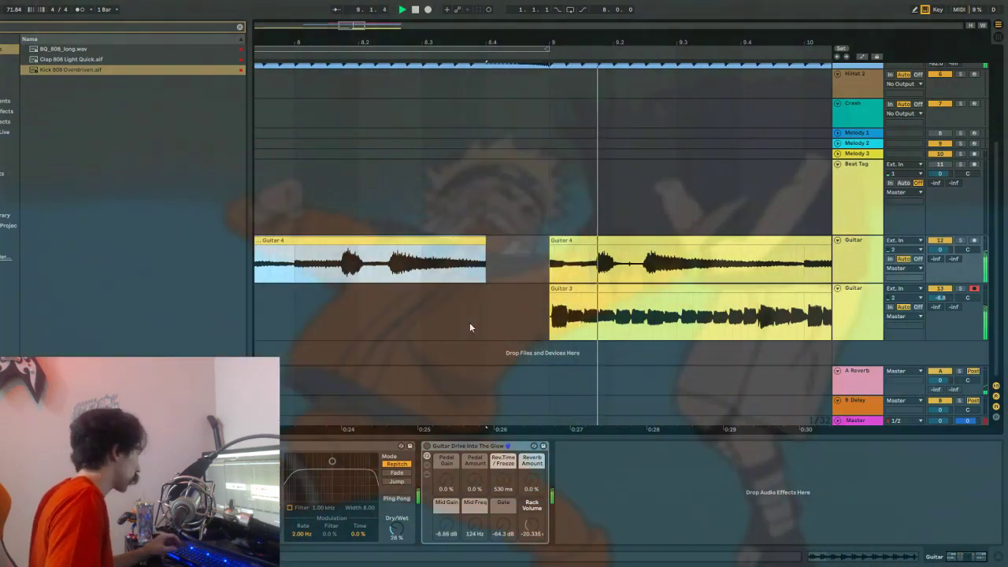
pyautogui.scroll(-5, 476, 322)
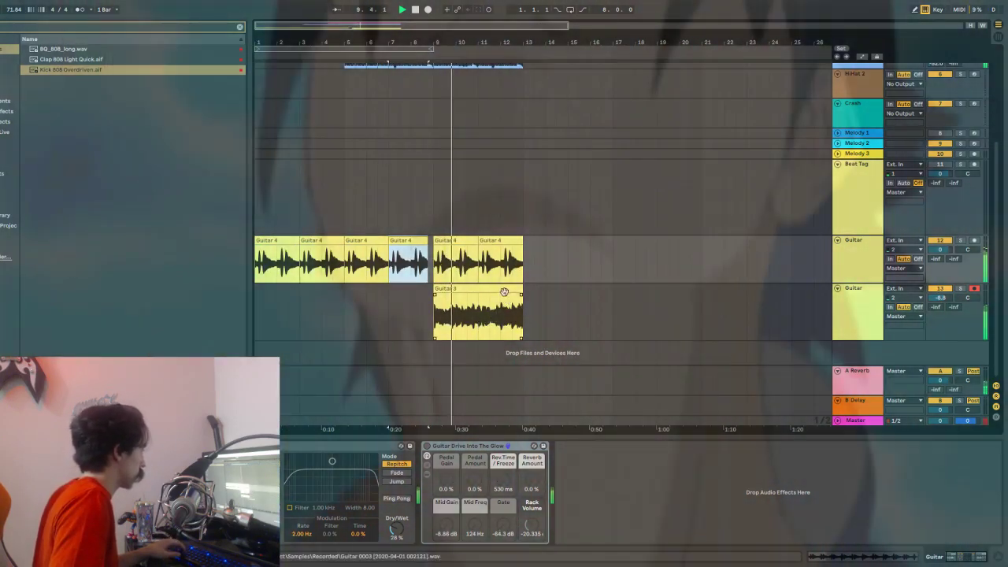
# Duplicate bars 9 to 13 across all tracks from Snare down to the second Guitar track, placing the copy at bar 13.
pyautogui.scroll(5, 472, 315)
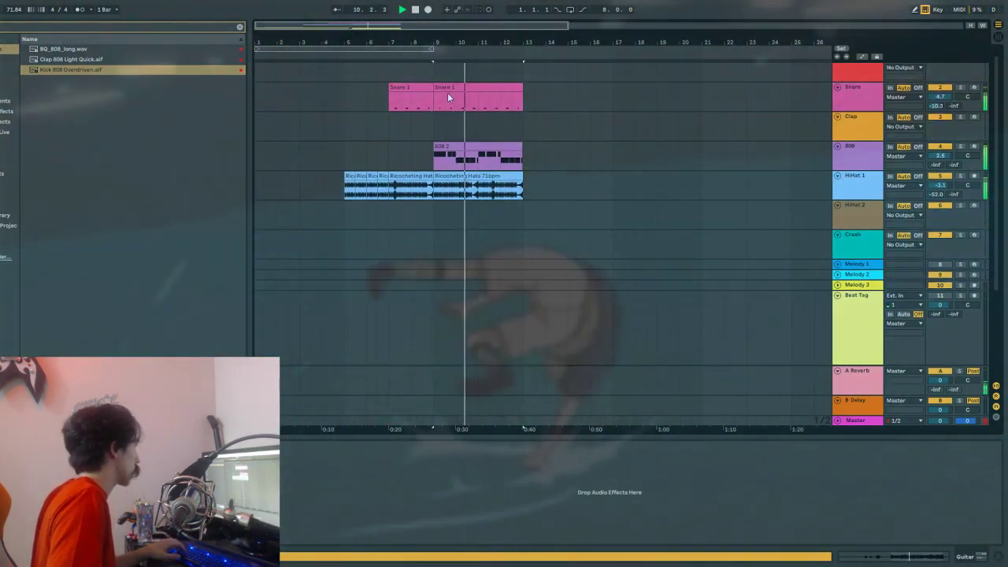
pyautogui.click(446, 88)
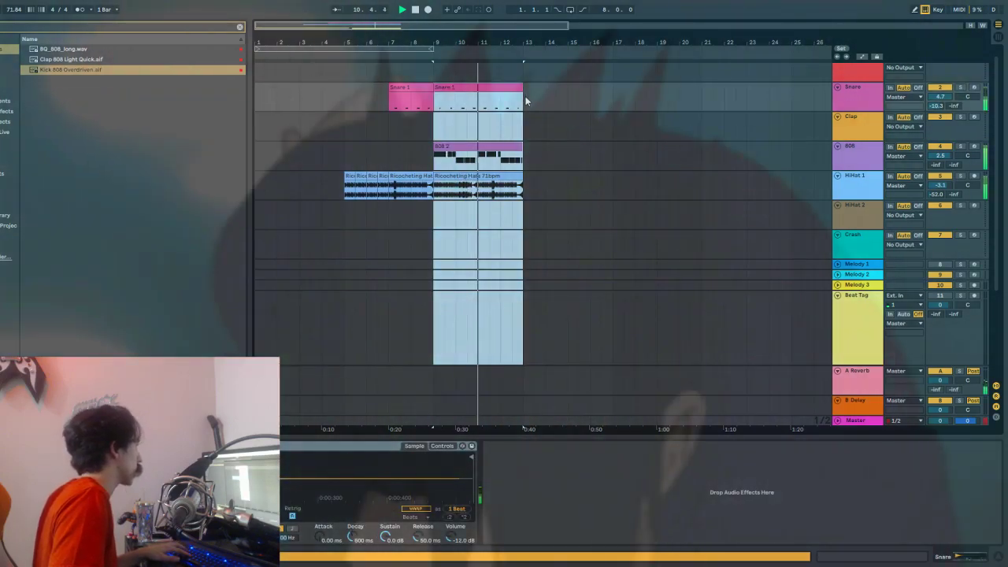
pyautogui.click(465, 126)
pyautogui.scroll(-2, 465, 125)
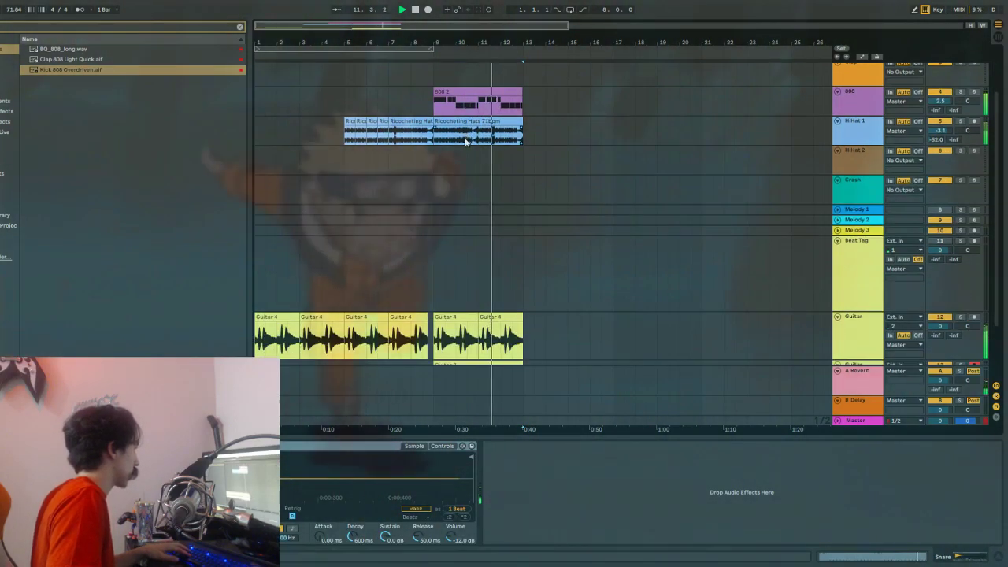
pyautogui.scroll(3, 463, 134)
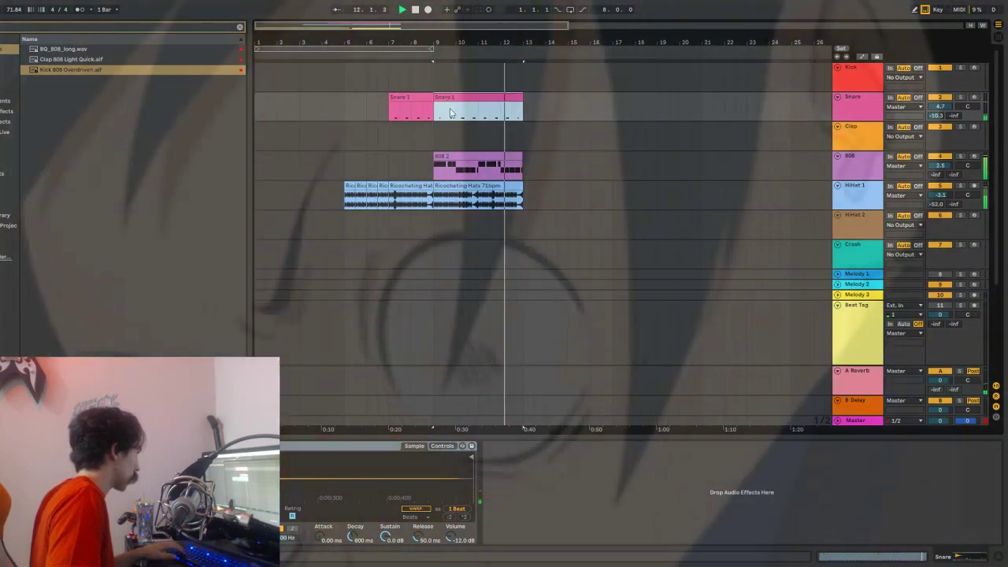
pyautogui.scroll(-4, 478, 316)
pyautogui.keyDown('shift'); pyautogui.click(484, 300); pyautogui.keyUp('shift')
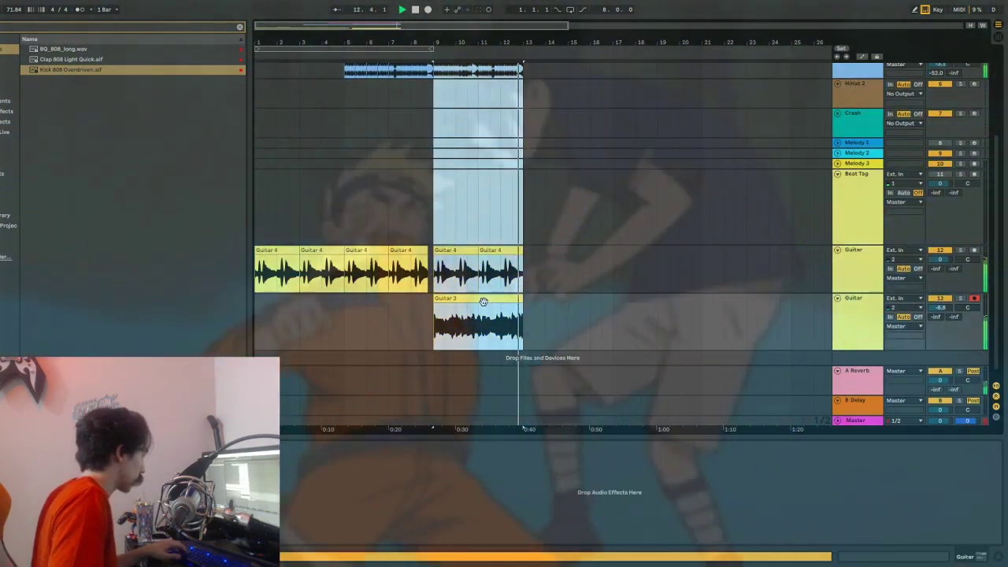
pyautogui.scroll(3, 485, 272)
pyautogui.press('space')
pyautogui.scroll(1, 507, 129)
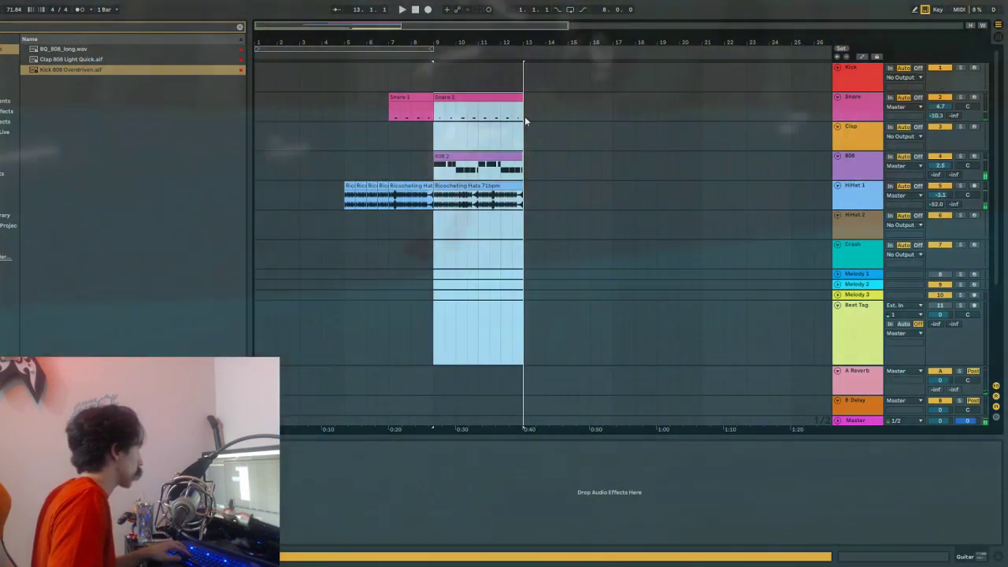
pyautogui.hotkey('ctrl', 'd')
# Delete the duplicated Guitar 3 clip spanning bars 13 to 17.
pyautogui.scroll(-3, 539, 246)
pyautogui.scroll(-1, 539, 245)
pyautogui.click(557, 334)
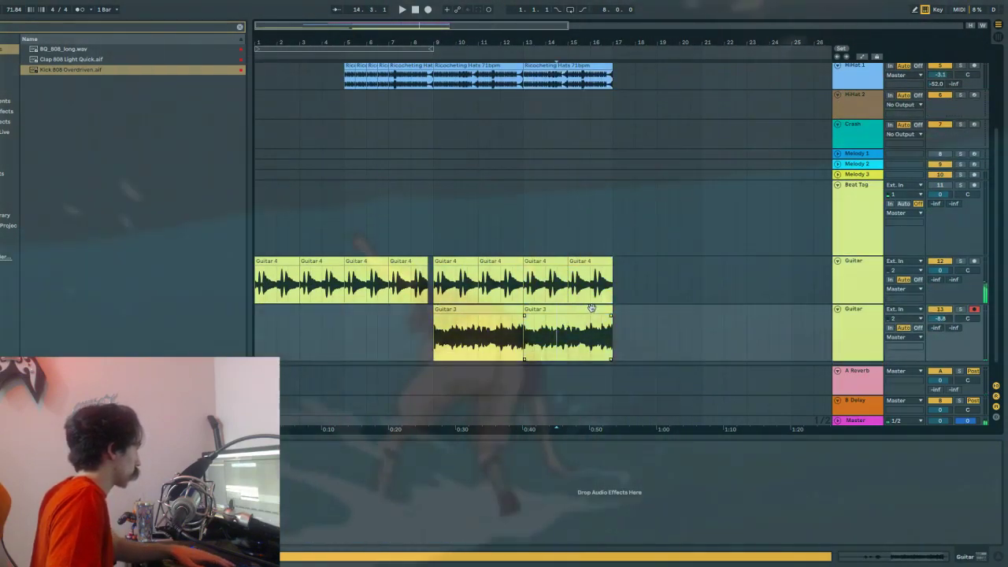
pyautogui.press('Delete')
# Audition the new section from bar 13 and lower the HiHat 1 track volume to about -10.6 dB.
pyautogui.click(528, 297)
pyautogui.press('space')
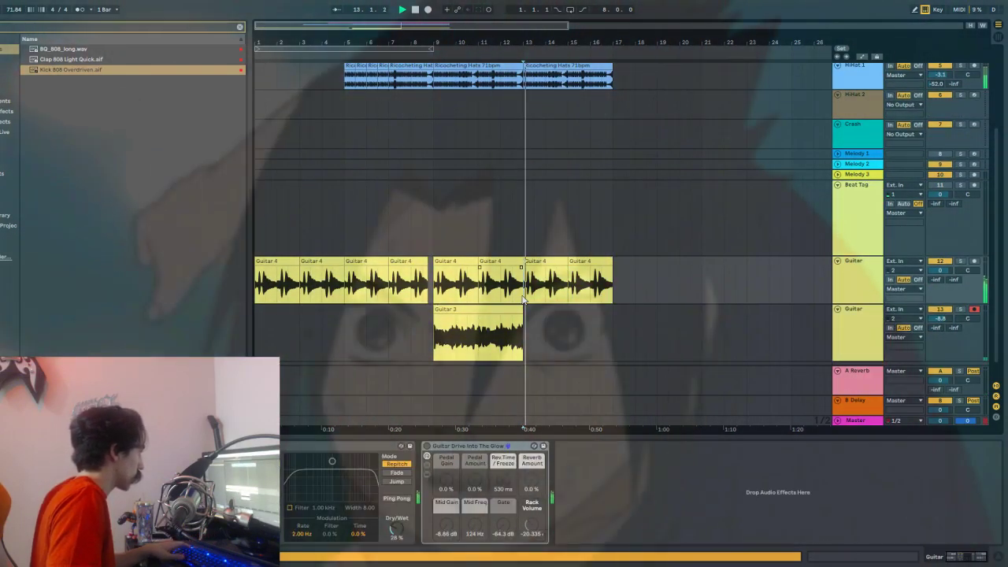
pyautogui.scroll(1, 564, 298)
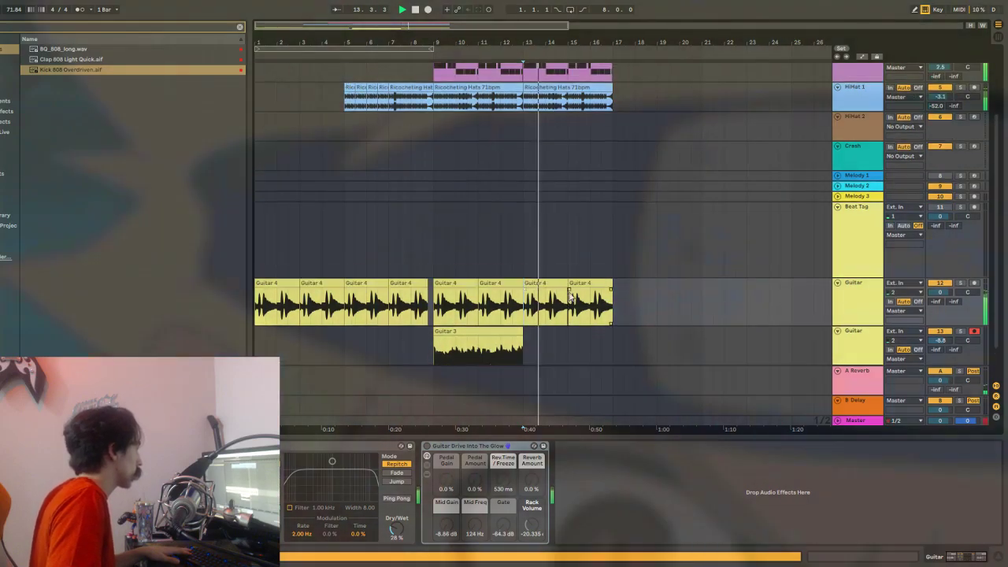
pyautogui.scroll(2, 599, 254)
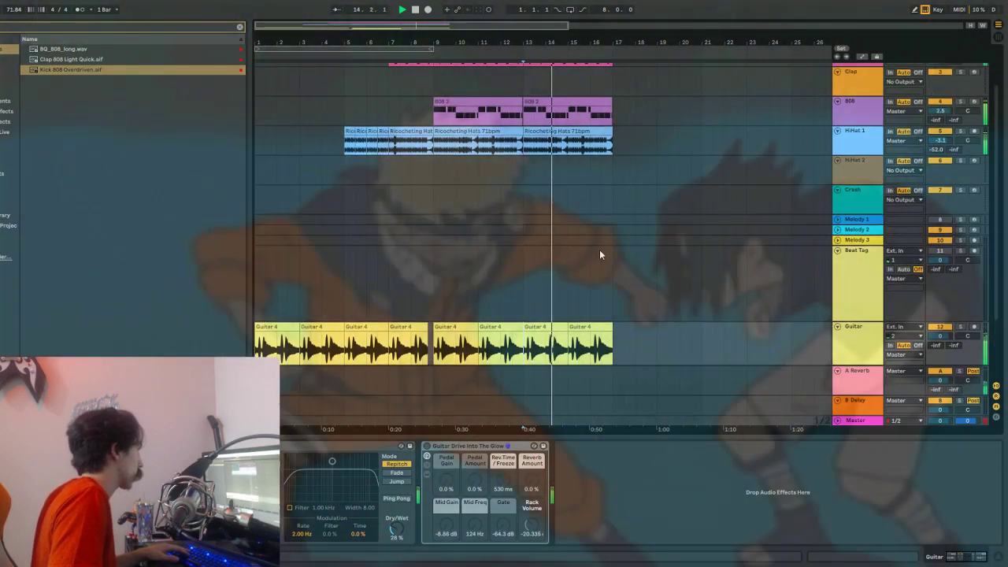
pyautogui.moveTo(937, 142); pyautogui.dragTo(937, 166)
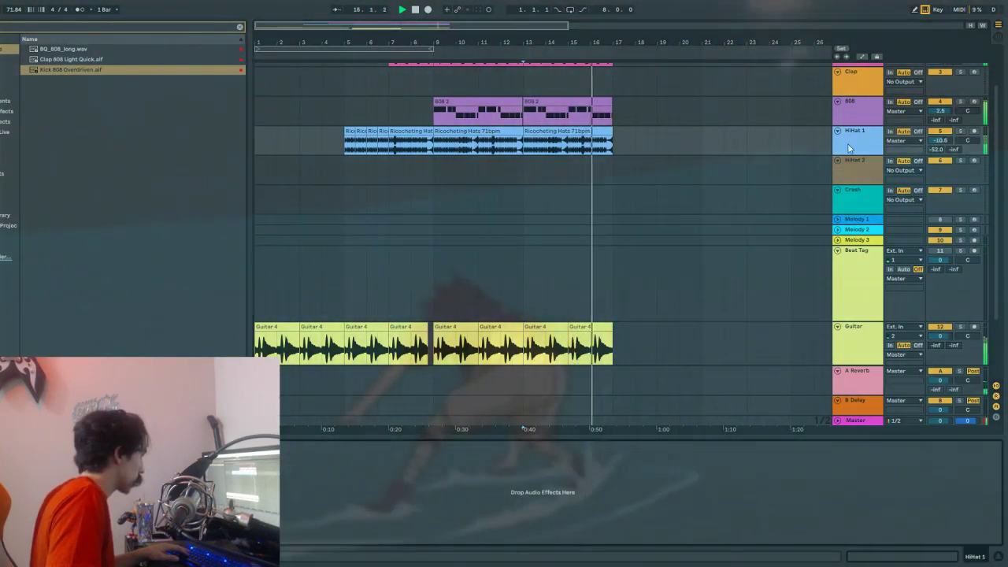
pyautogui.scroll(-2, 576, 326)
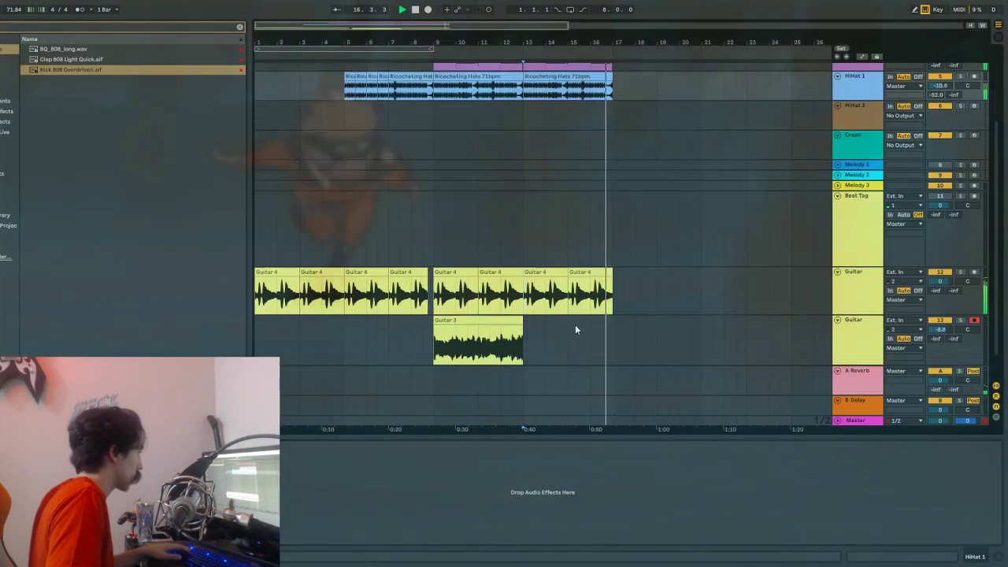
pyautogui.click(545, 265)
pyautogui.press('space')
pyautogui.press('Down')
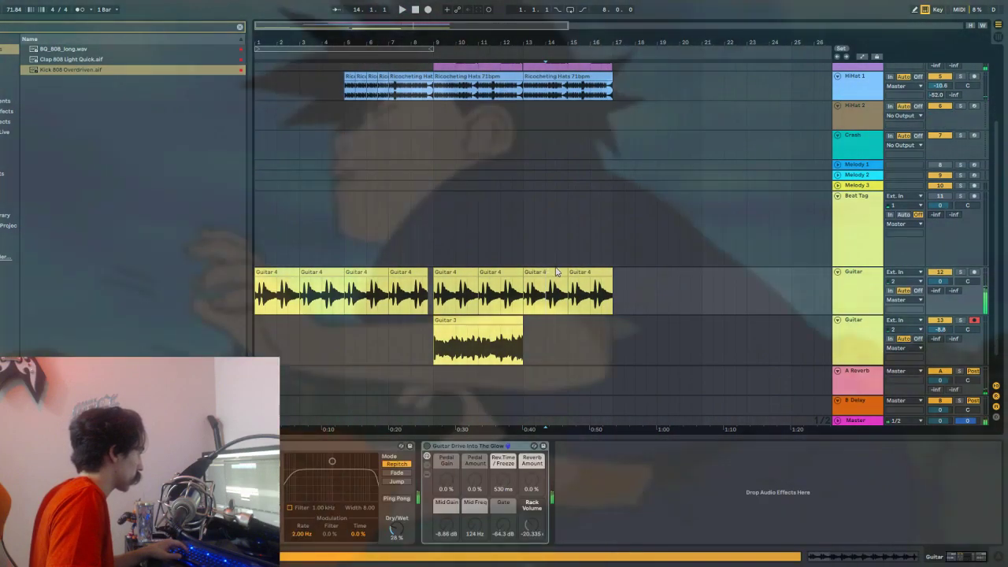
# Duplicate bars 13 to 17 across the tracks from Snare down to the first Guitar track, placing the copy at bar 17.
pyautogui.click(549, 273)
pyautogui.click(582, 273)
pyautogui.keyDown('shift'); pyautogui.click(542, 273); pyautogui.keyUp('shift')
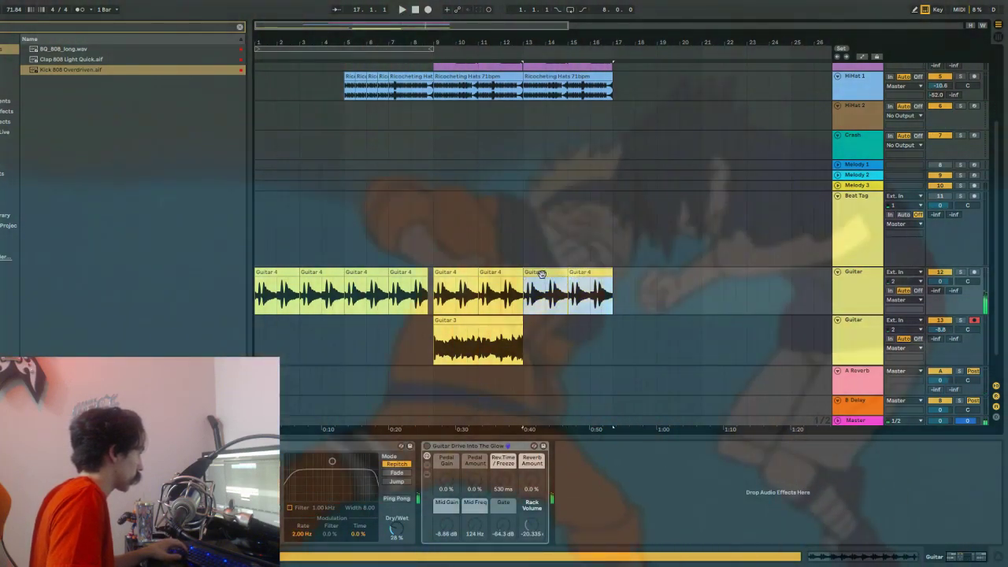
pyautogui.scroll(3, 542, 274)
pyautogui.keyDown('shift'); pyautogui.click(542, 97); pyautogui.keyUp('shift')
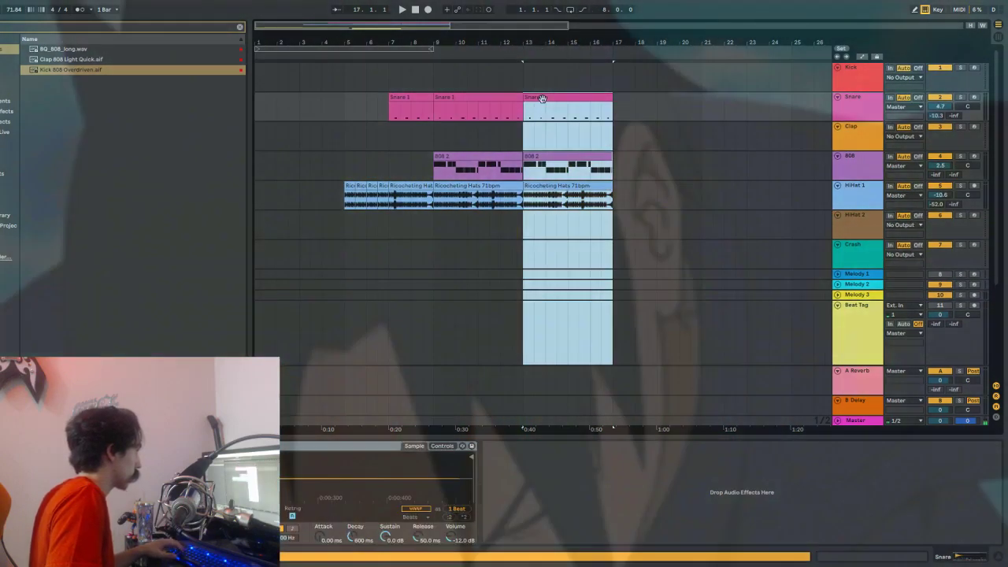
pyautogui.hotkey('ctrl', 'd')
pyautogui.press('-')
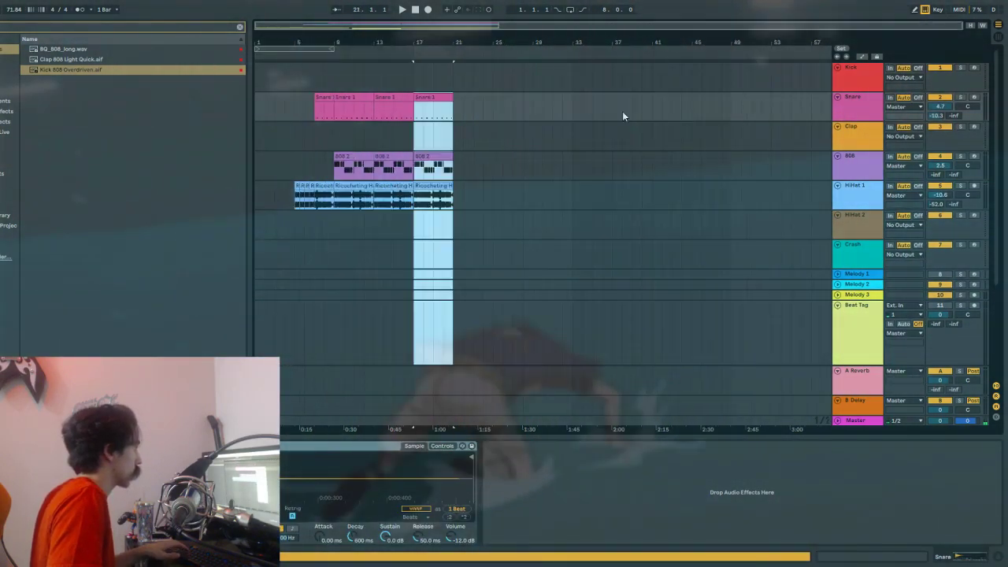
# Copy bars 9 to 13 from the Snare track down to the second Guitar track, including the Guitar 3 clip, and paste them at bar 21.
pyautogui.scroll(-5, 391, 197)
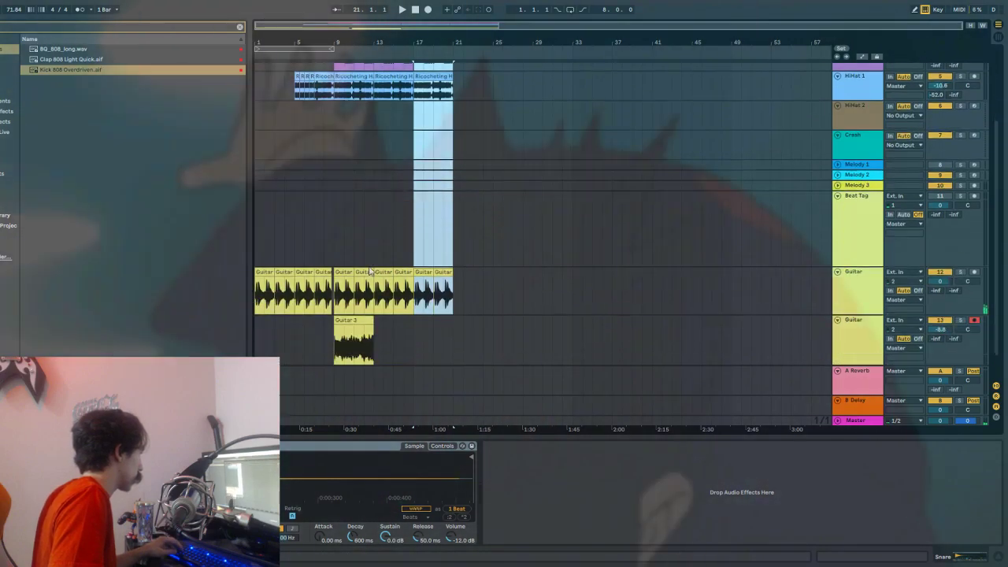
pyautogui.click(353, 290)
pyautogui.scroll(4, 354, 285)
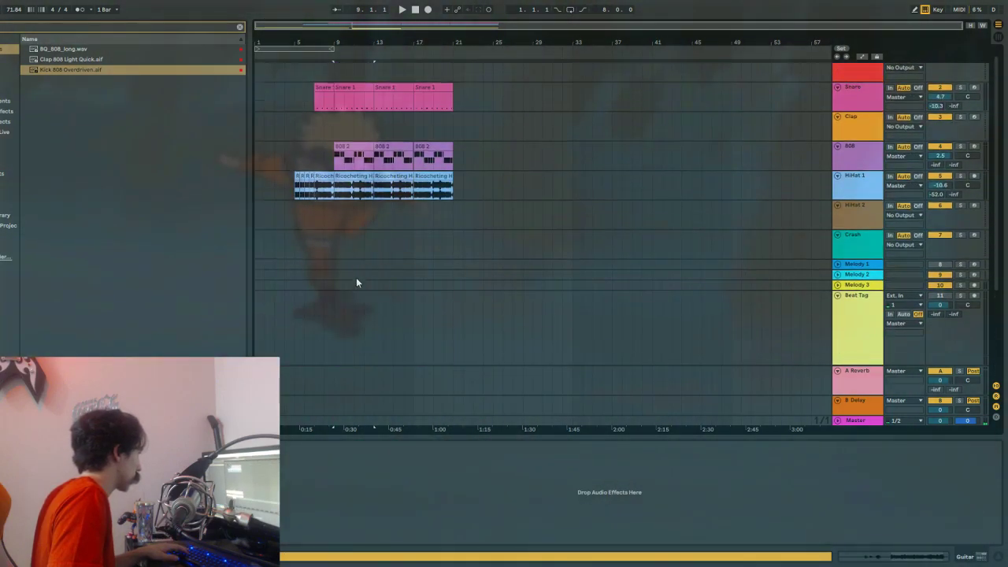
pyautogui.keyDown('shift'); pyautogui.click(334, 85); pyautogui.keyUp('shift')
pyautogui.scroll(-4, 414, 232)
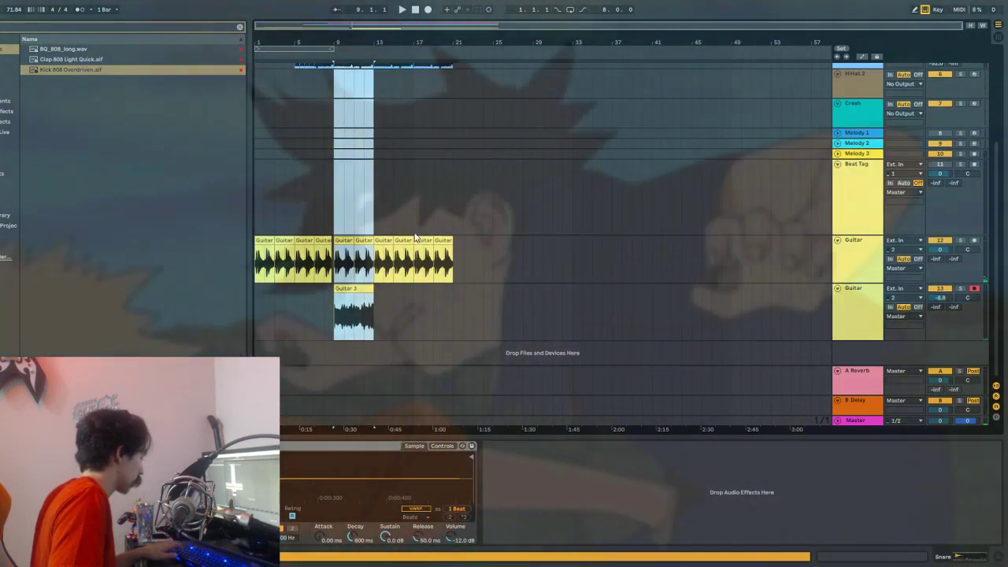
pyautogui.scroll(3, 414, 220)
pyautogui.scroll(1, 476, 94)
pyautogui.click(454, 113)
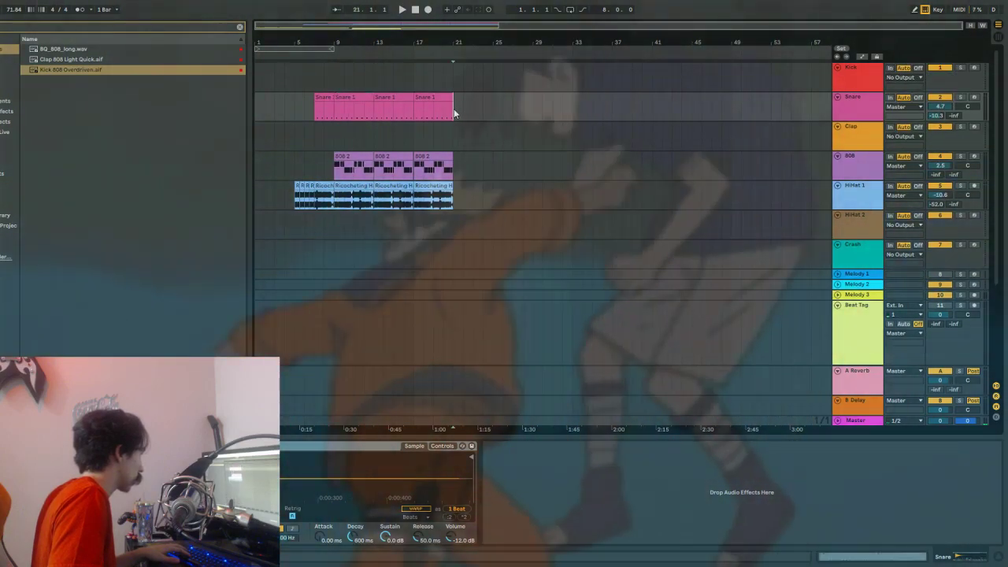
pyautogui.hotkey('ctrl', 'v')
# Copy bars 13 to 25 across all tracks from Snare down to the second Guitar track and paste them at bar 25.
pyautogui.click(387, 97)
pyautogui.keyDown('shift'); pyautogui.click(474, 97); pyautogui.keyUp('shift')
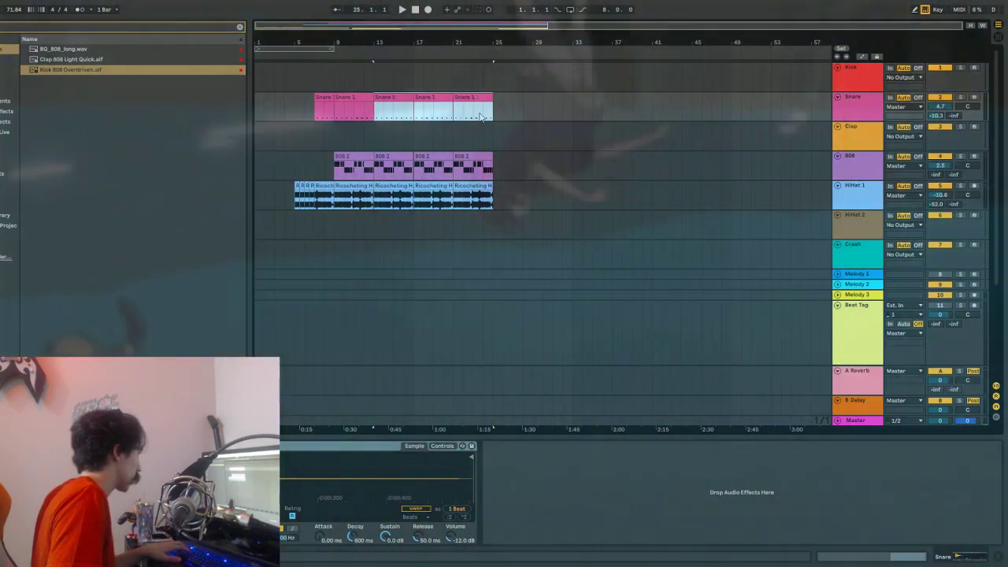
pyautogui.scroll(-4, 465, 236)
pyautogui.keyDown('shift'); pyautogui.click(471, 297); pyautogui.keyUp('shift')
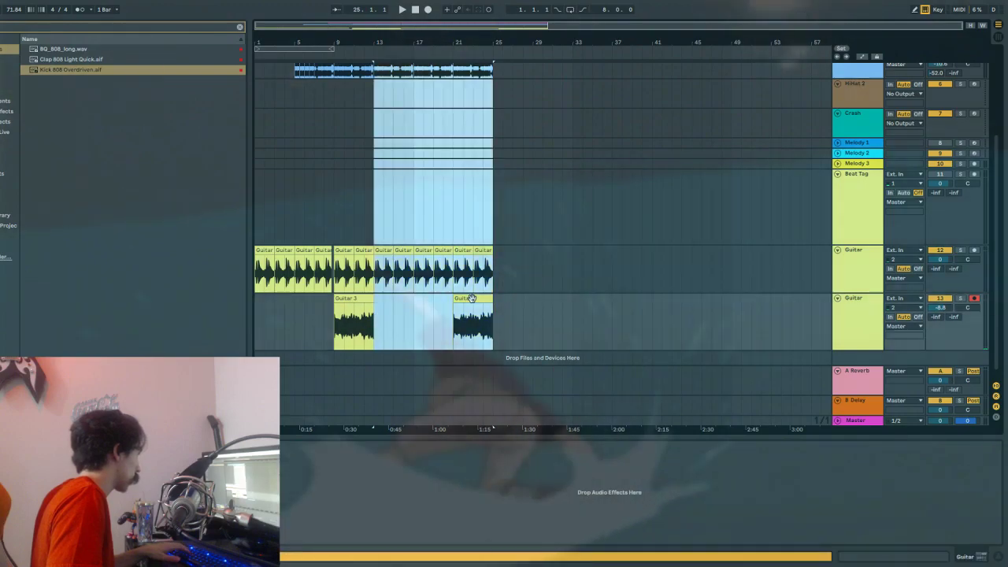
pyautogui.scroll(4, 471, 293)
pyautogui.click(493, 99)
pyautogui.hotkey('ctrl', 'v')
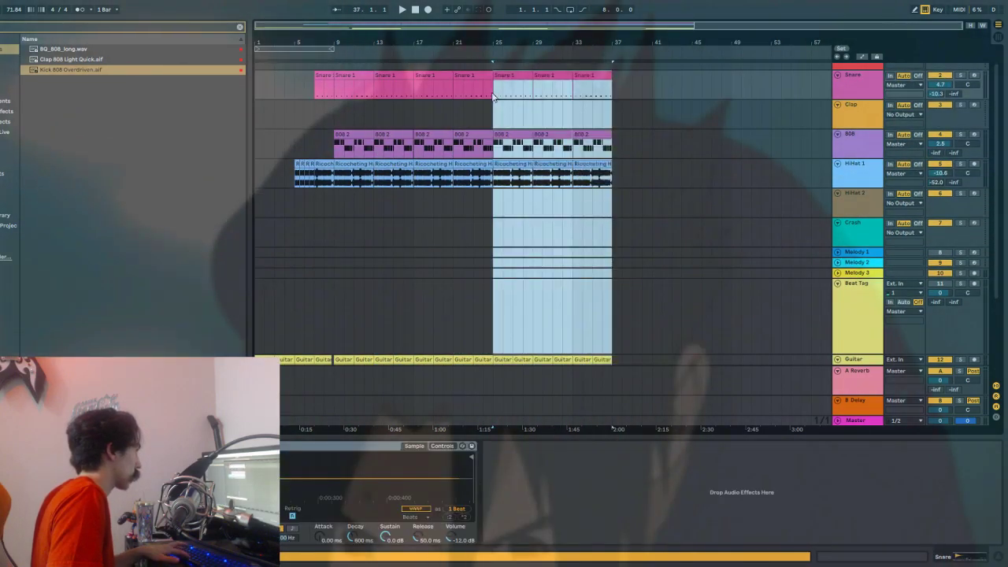
# Repeat bars 33 to 37 across the tracks from Snare down to the second Guitar track, placing the copy at bar 37.
pyautogui.scroll(-3, 531, 230)
pyautogui.scroll(-2, 531, 231)
pyautogui.click(590, 288)
pyautogui.scroll(4, 591, 286)
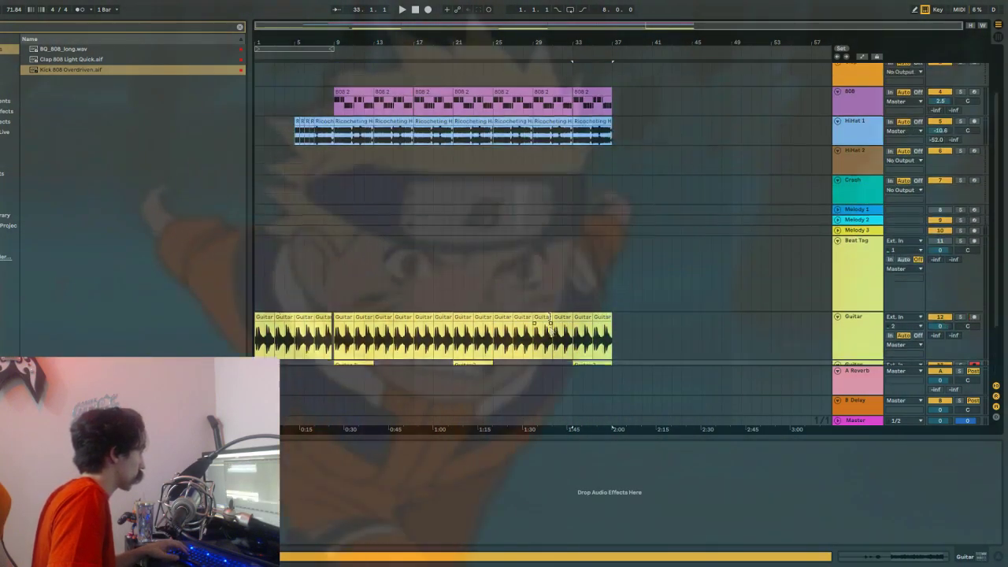
pyautogui.keyDown('shift'); pyautogui.click(612, 79); pyautogui.keyUp('shift')
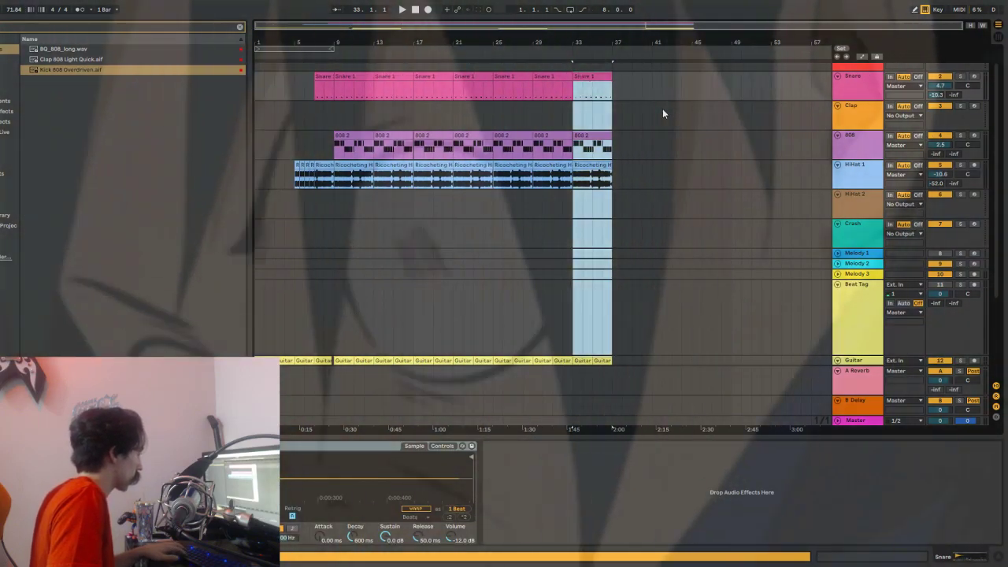
pyautogui.scroll(1, 607, 106)
pyautogui.click(612, 112)
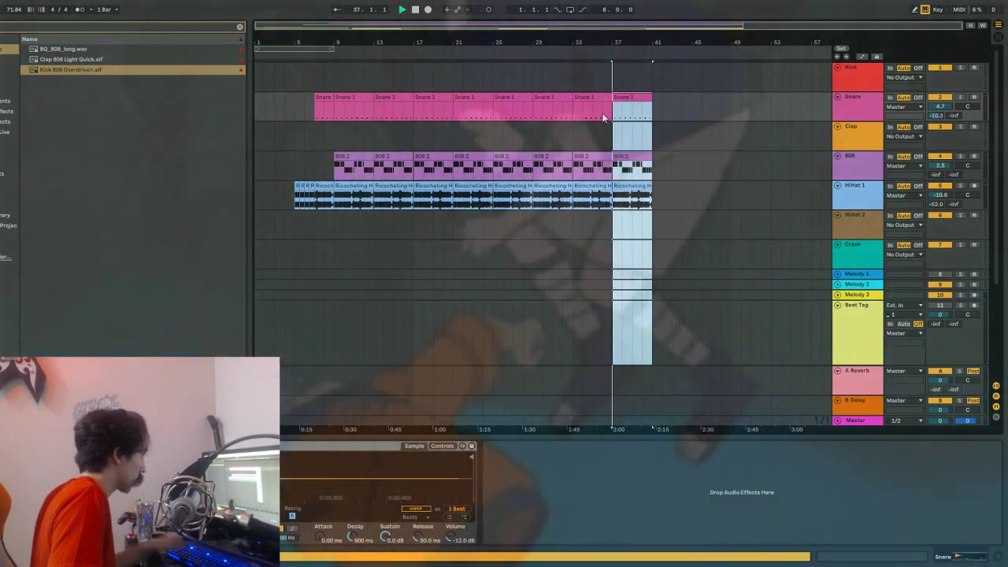
pyautogui.scroll(-4, 603, 122)
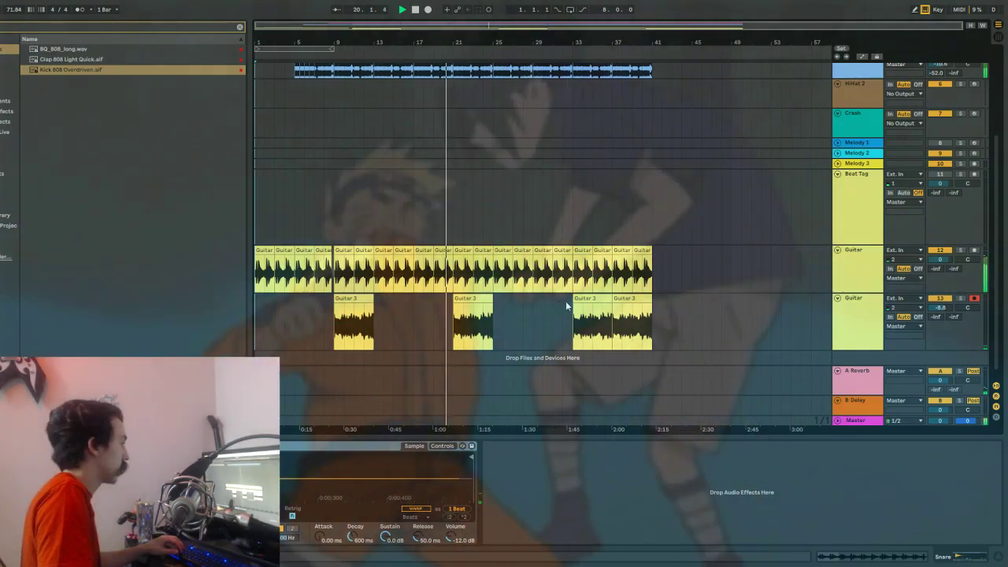
# Search the library for crash samples, reverse the name sorting and preview the VM7_Kit4_Crash_123 sample.
pyautogui.scroll(3, 678, 261)
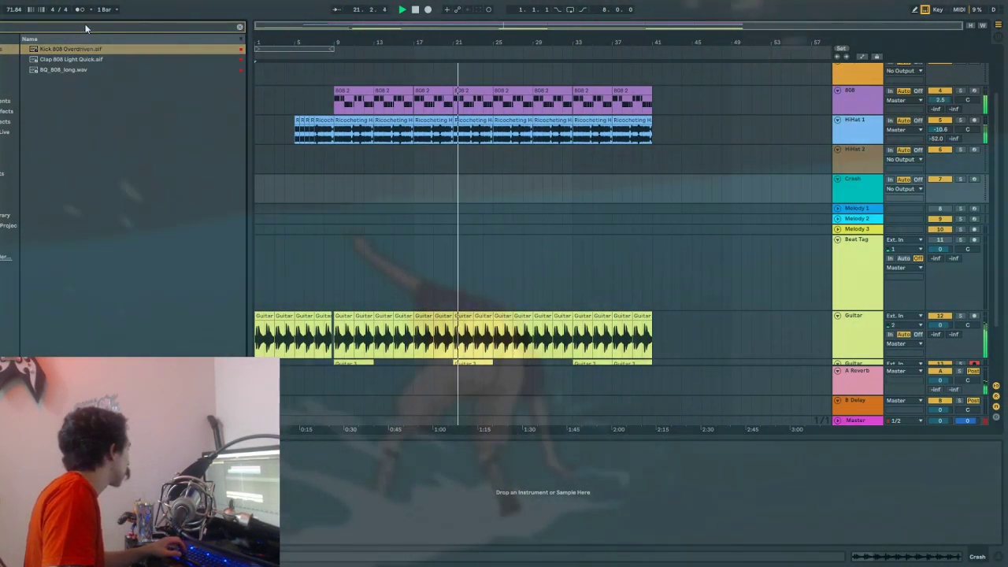
pyautogui.press('BackSpace')
pyautogui.press('BackSpace')
pyautogui.press('BackSpace')
pyautogui.write('cr')
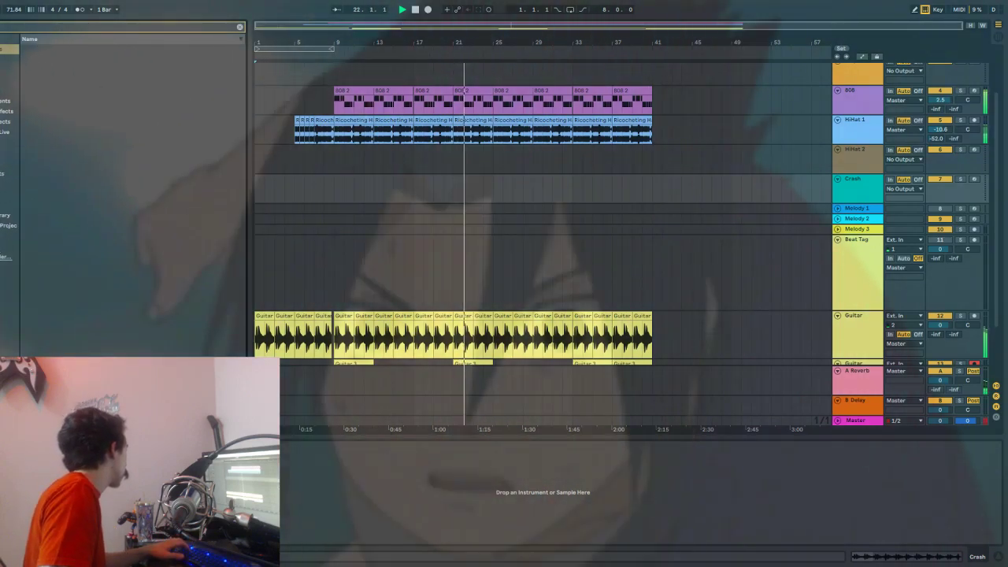
pyautogui.click(8, 163)
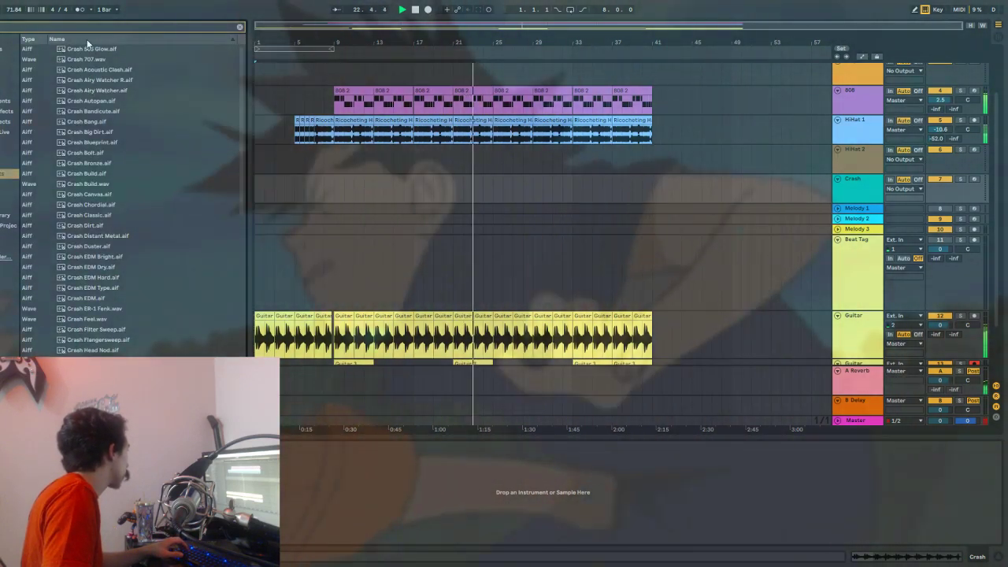
pyautogui.click(88, 40)
pyautogui.click(92, 49)
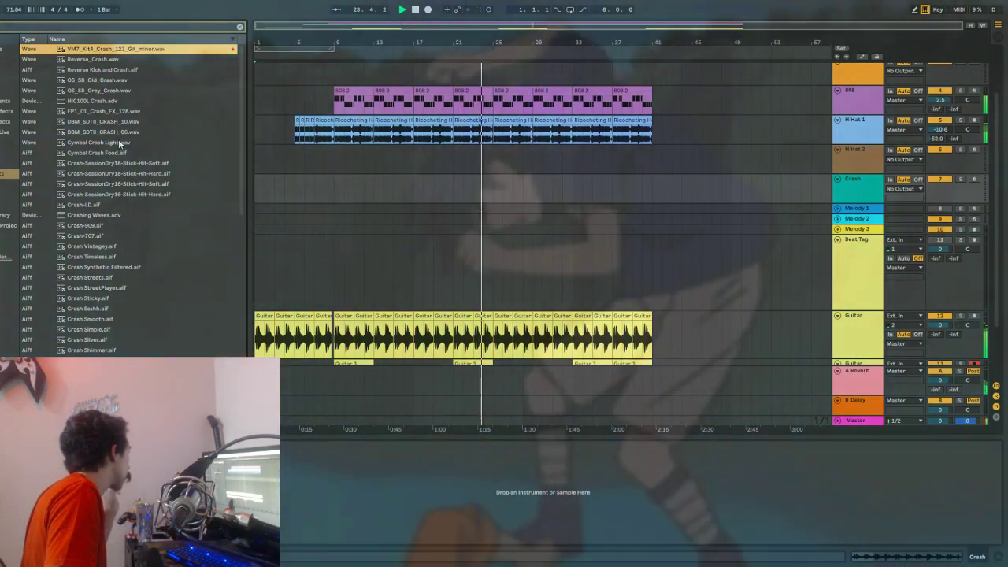
# Stop playback, place the VM7_Kit4_Crash_123 sample on the Crash track at bar 9 and listen to it.
pyautogui.press('1')
pyautogui.press('space')
pyautogui.scroll(-3, 338, 214)
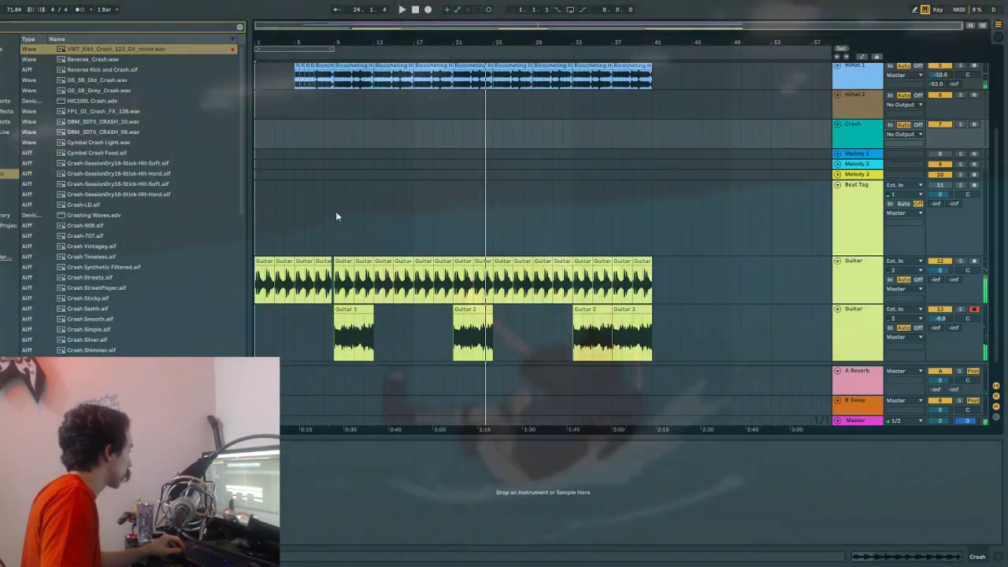
pyautogui.moveTo(85, 48); pyautogui.dragTo(336, 116)
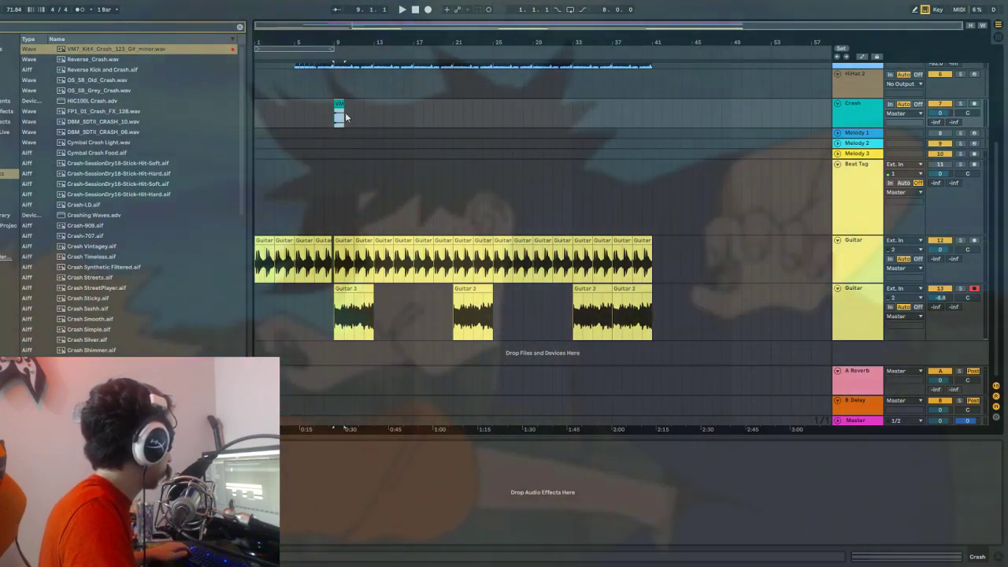
pyautogui.press('space')
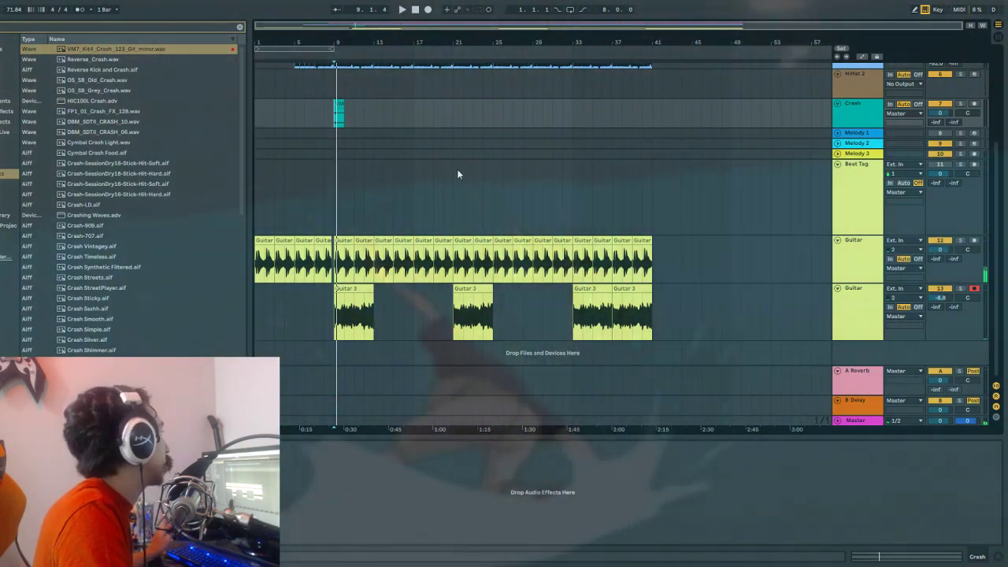
# Copy the crash clip from bar 9 to bar 21 on the Crash track and play from there.
pyautogui.click(340, 102)
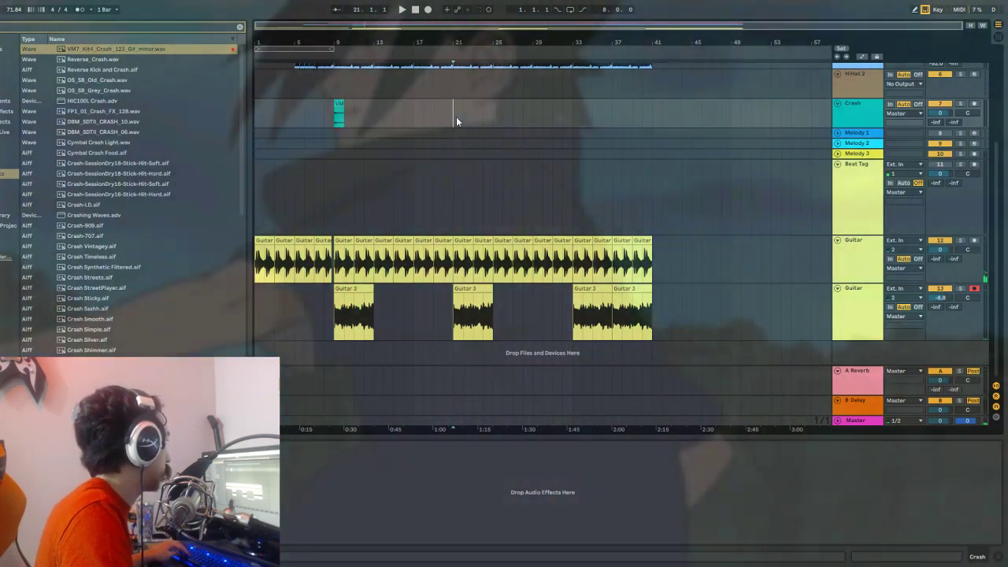
pyautogui.click(456, 117)
pyautogui.press('space')
pyautogui.press('space')
pyautogui.hotkey('ctrl', 'v')
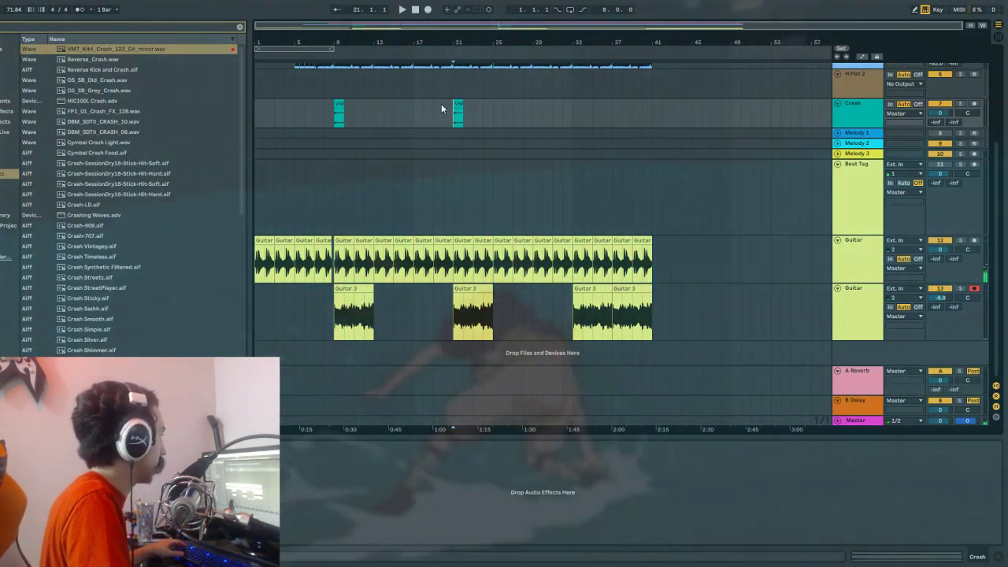
pyautogui.press('space')
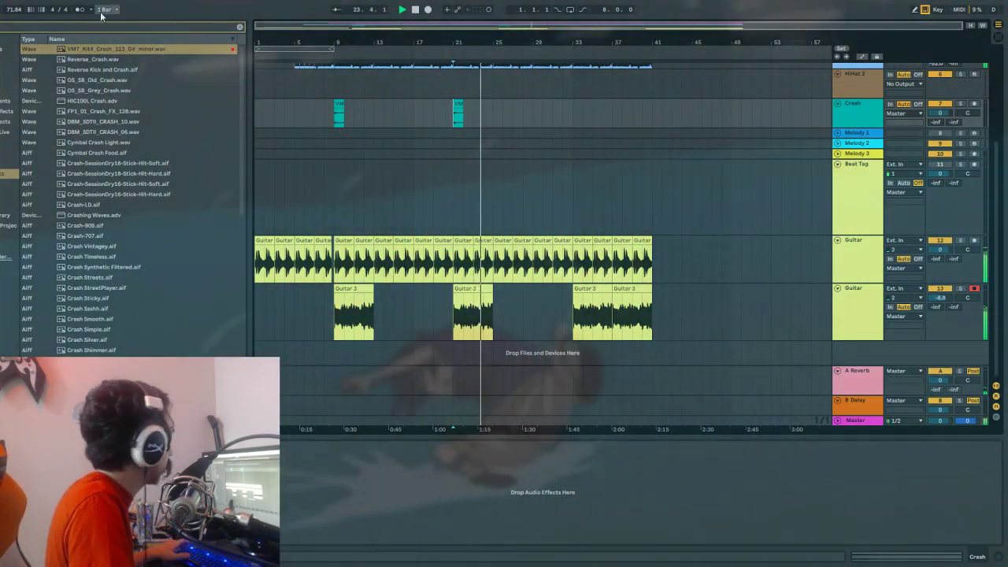
# Paste further copies of the crash clip on the Crash track at bars 33 and 37.
pyautogui.click(336, 104)
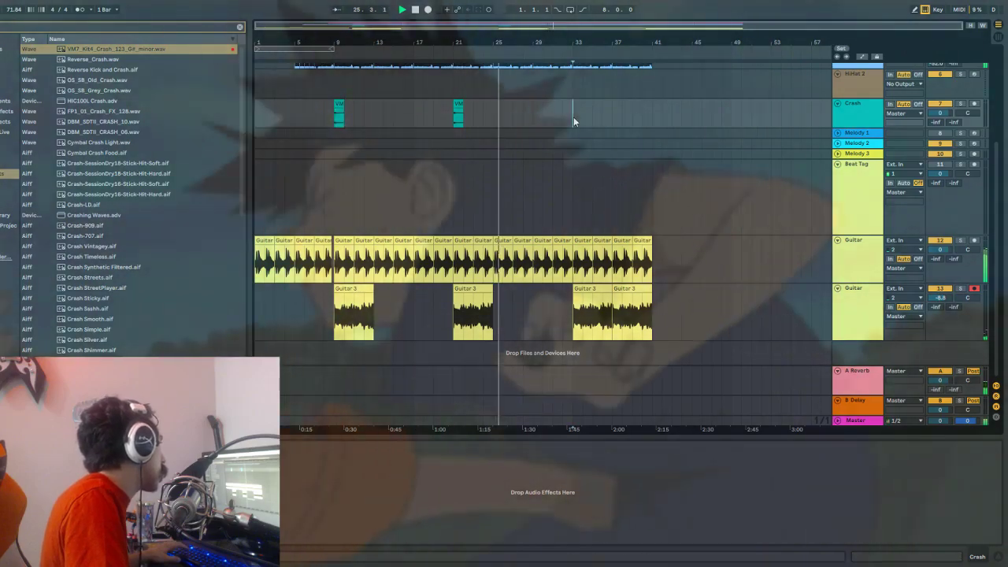
pyautogui.click(575, 116)
pyautogui.hotkey('ctrl', 'v')
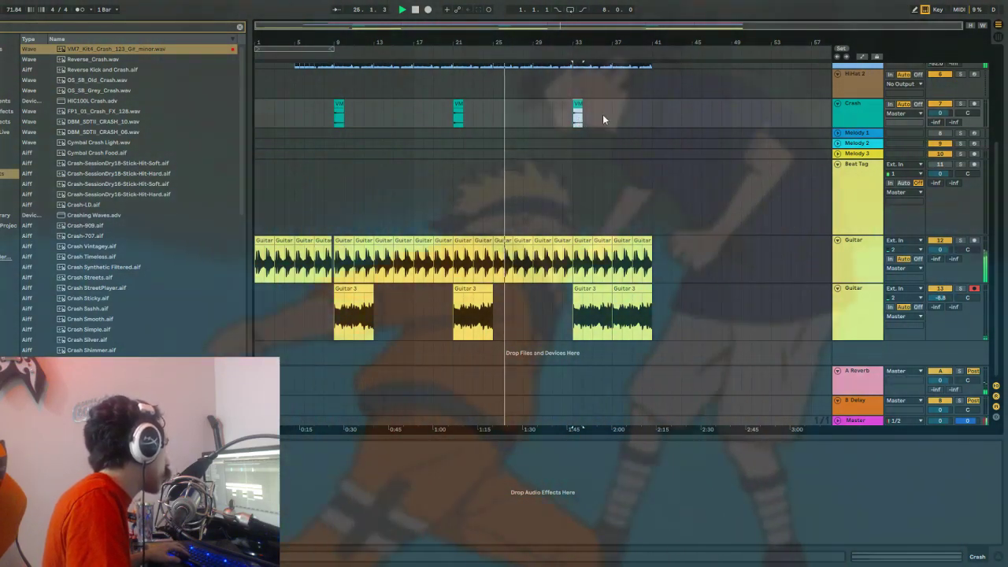
pyautogui.click(613, 114)
pyautogui.hotkey('ctrl', 'v')
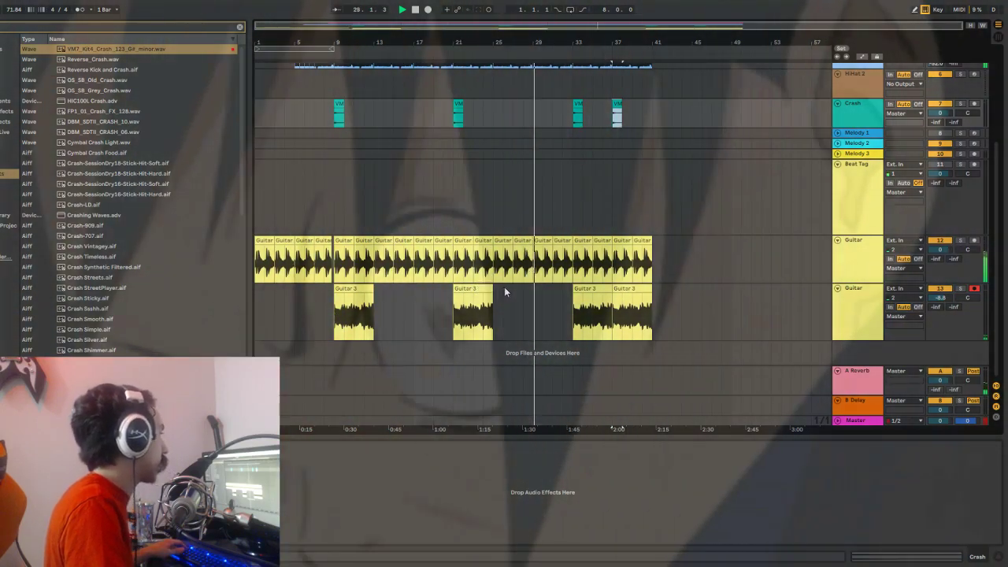
# Find open hi-hat samples, preview them and load SWUM_hihat_open_01.wav onto the HiHat 2 track.
pyautogui.scroll(5, 560, 260)
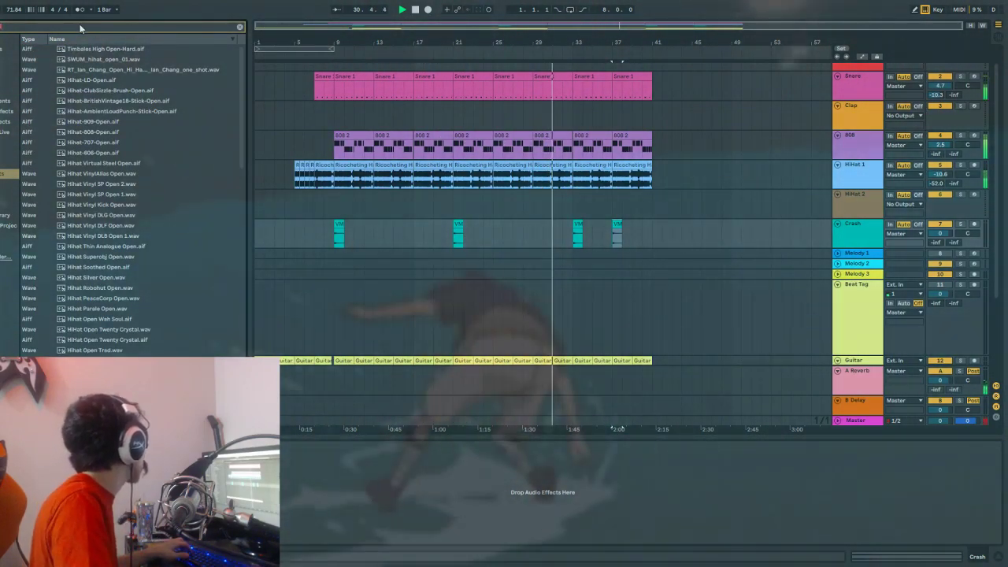
pyautogui.click(114, 49)
pyautogui.press('space')
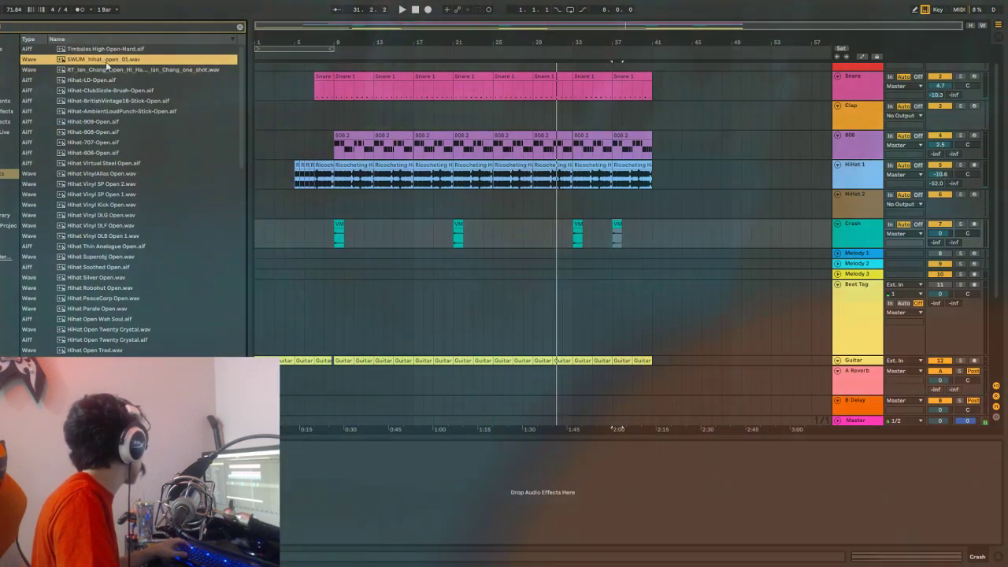
pyautogui.scroll(2, 849, 198)
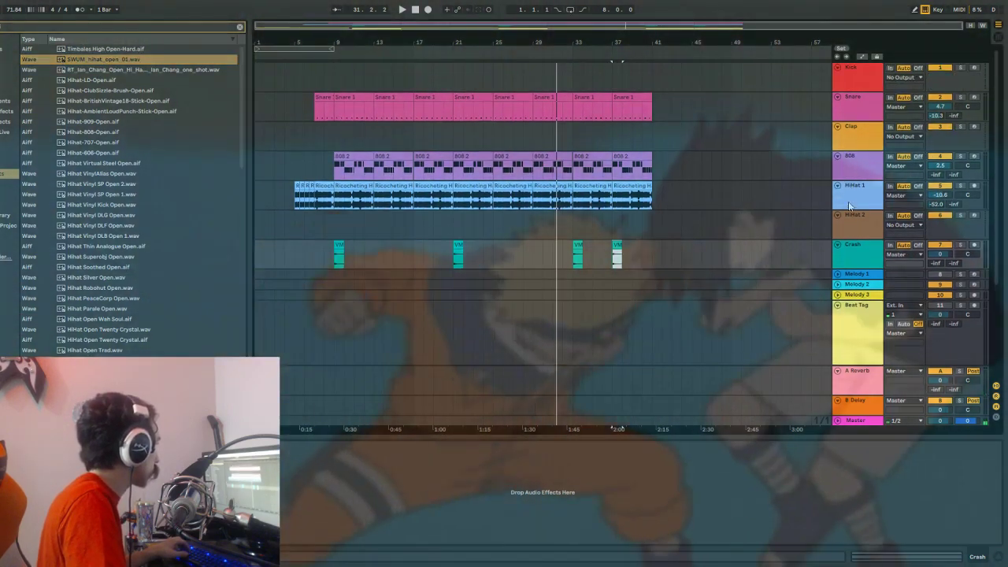
pyautogui.scroll(-2, 851, 188)
pyautogui.click(853, 184)
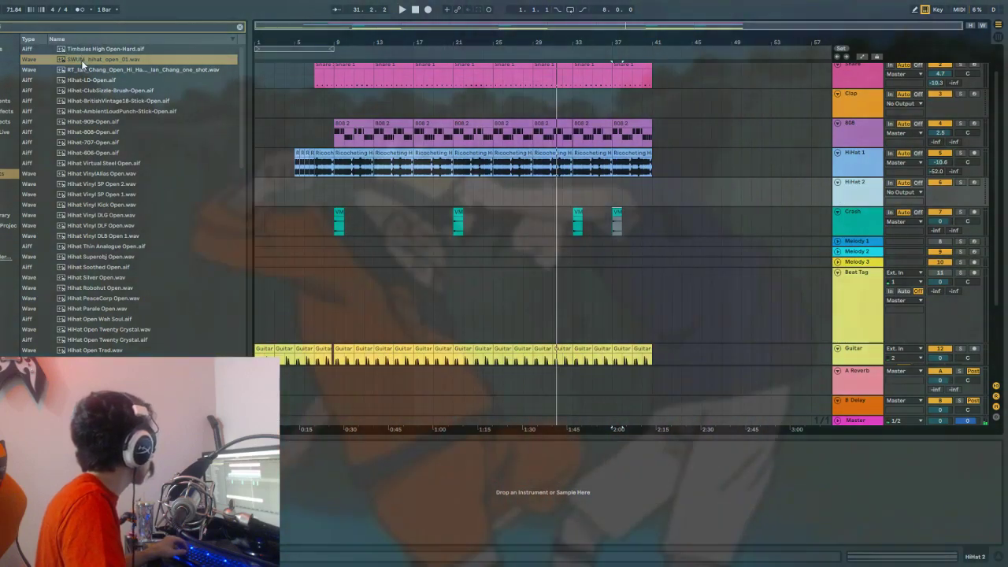
pyautogui.doubleClick(81, 60)
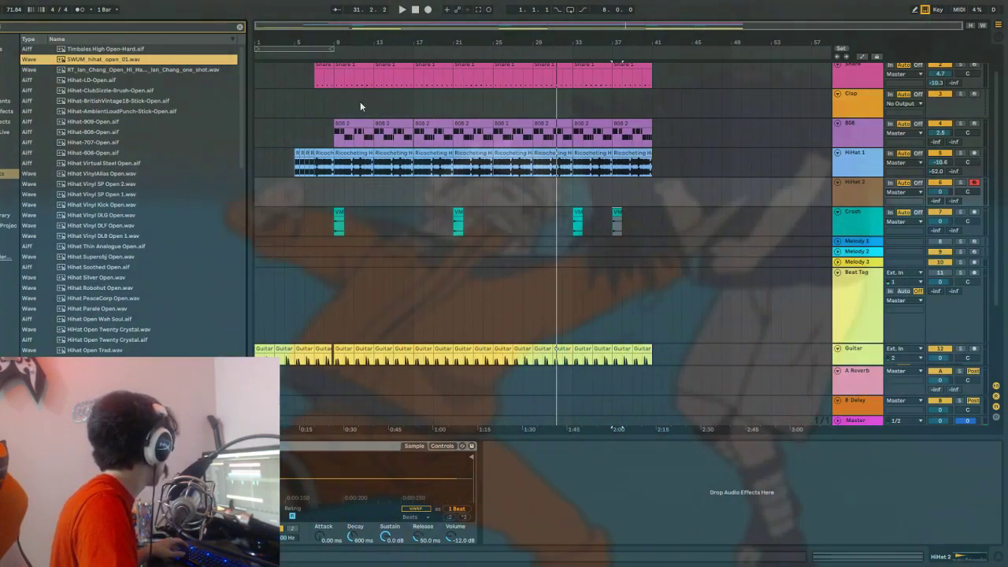
# Play the arrangement from bar 9 to try the open hi-hat against the other tracks.
pyautogui.click(331, 103)
pyautogui.press('space')
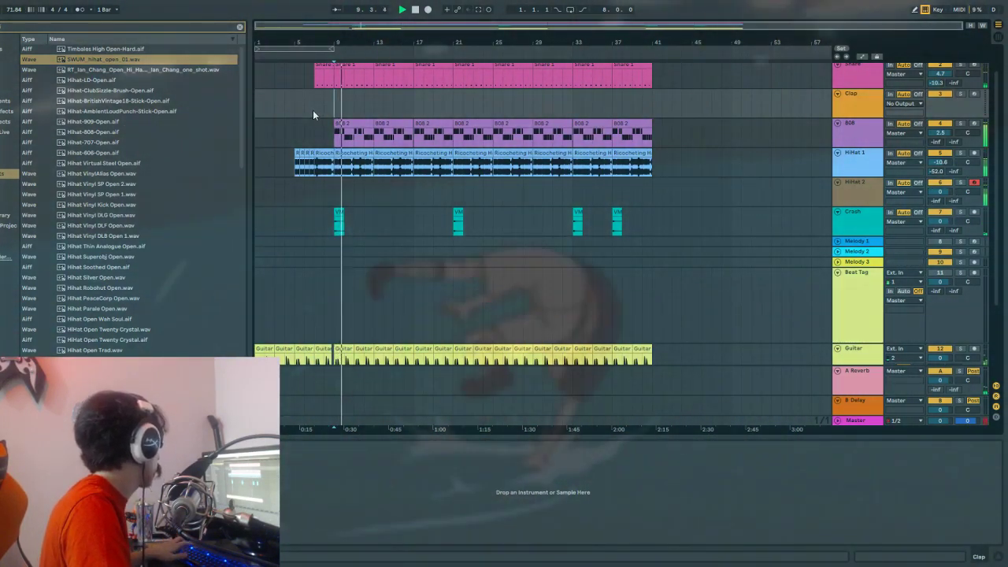
pyautogui.scroll(-2, 383, 149)
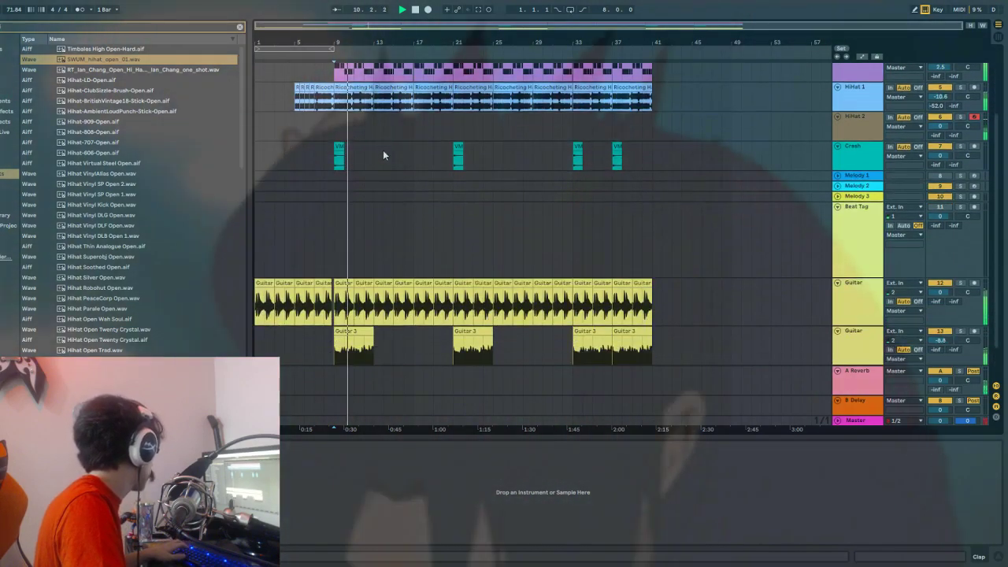
pyautogui.scroll(2, 402, 145)
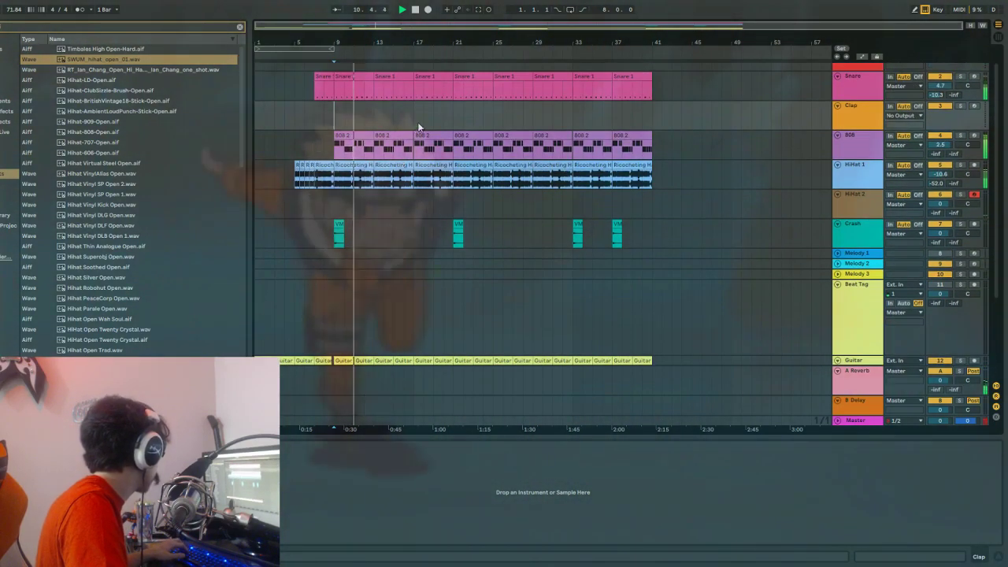
# Record an open hi-hat part on the HiHat 2 track from bar 17 to bar 21.
pyautogui.scroll(-3, 417, 113)
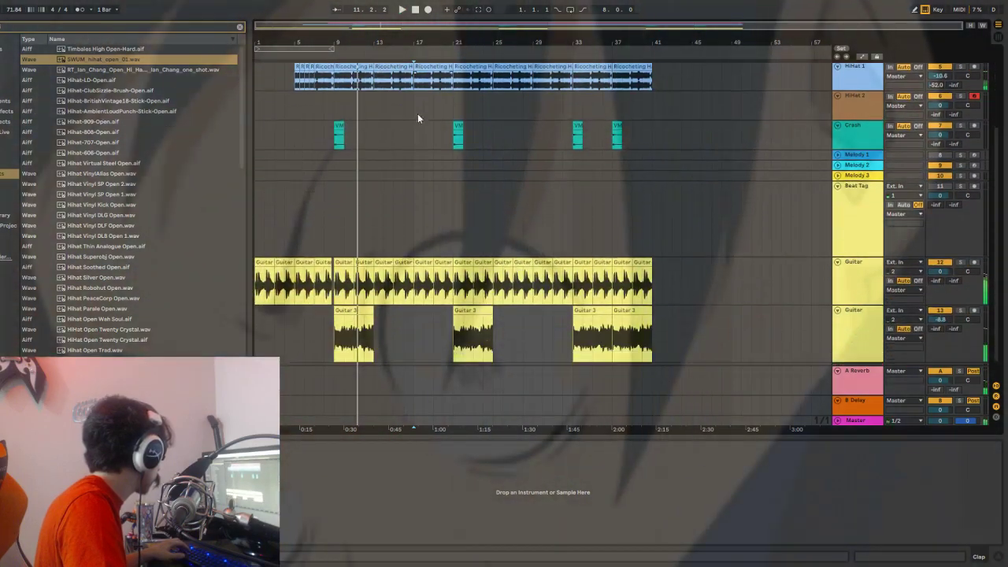
pyautogui.scroll(1, 409, 79)
pyautogui.scroll(3, 463, 82)
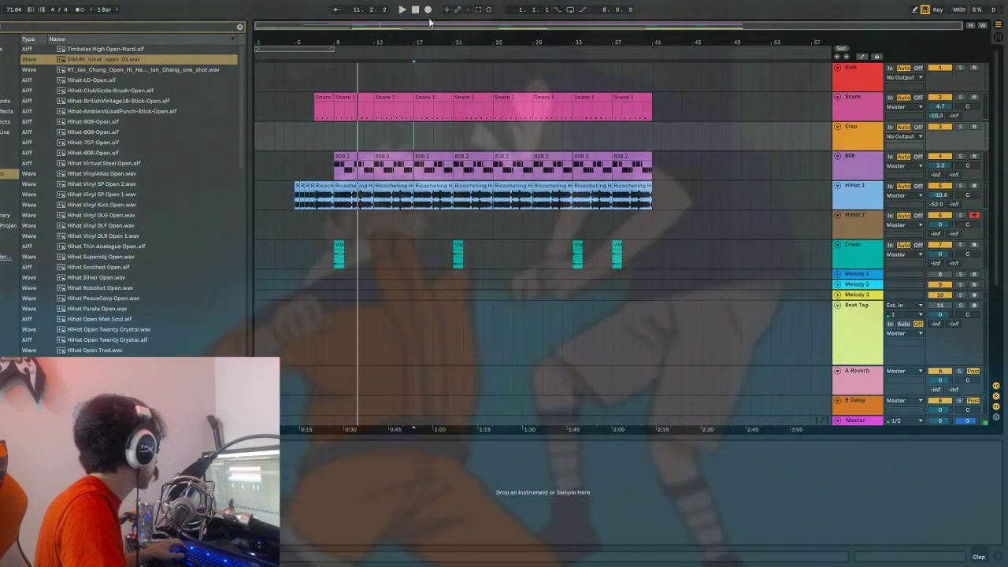
pyautogui.click(427, 10)
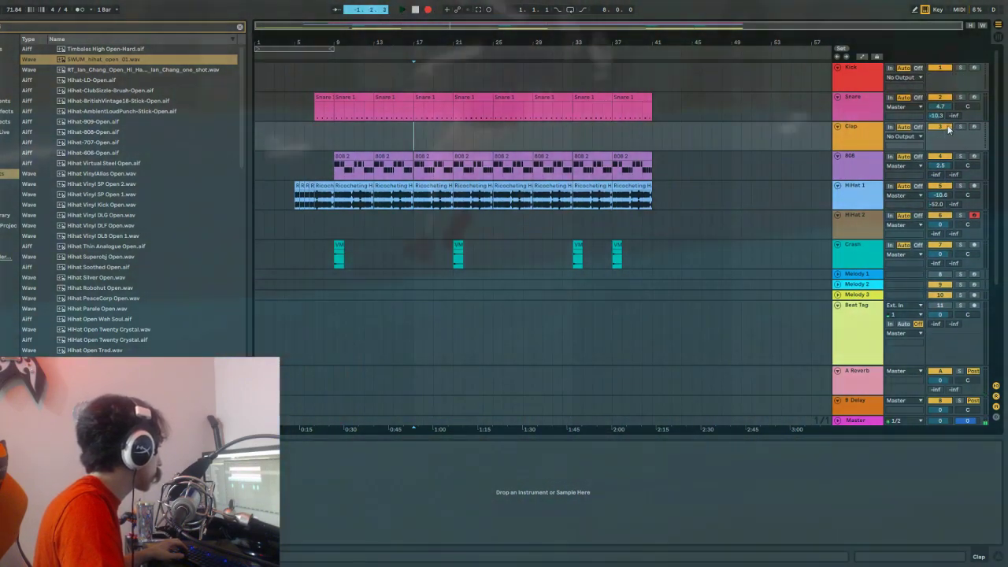
pyautogui.scroll(-1, 889, 226)
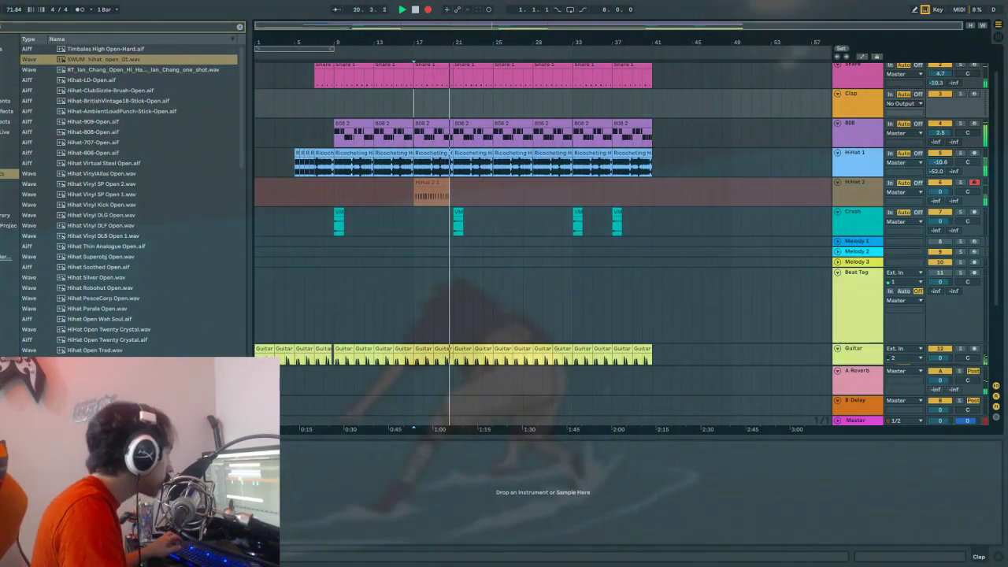
pyautogui.press('space')
# Align the end of the recorded HiHat 2 clip to bar 21 and split the clip at bar 19.
pyautogui.scroll(5, 449, 234)
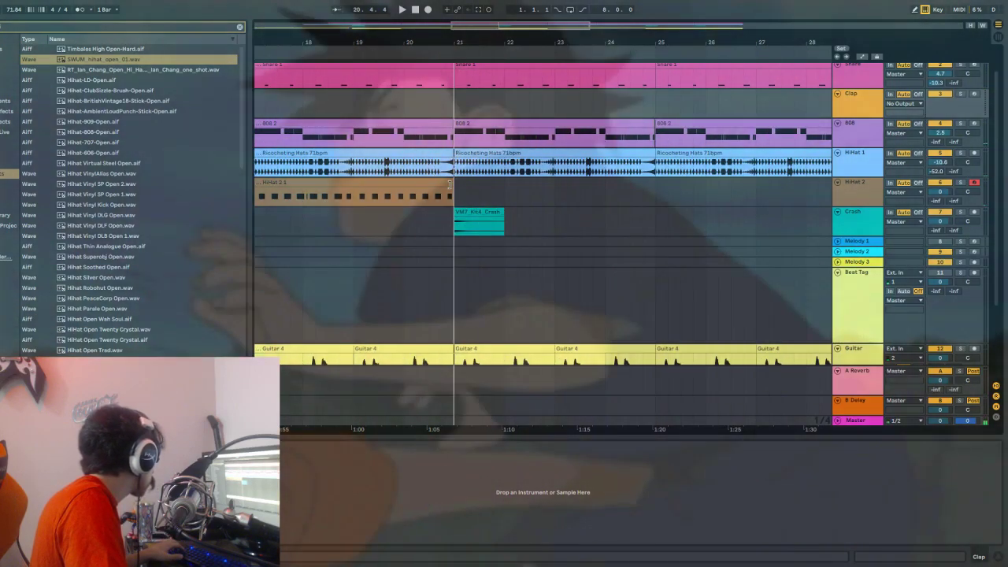
pyautogui.click(453, 188)
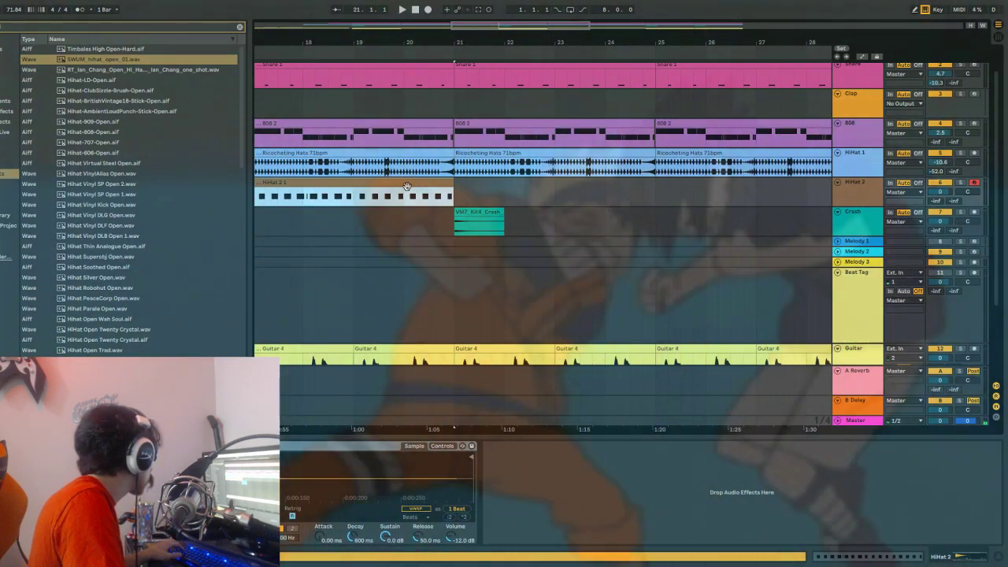
pyautogui.scroll(5, 394, 204)
pyautogui.hscroll(-6, 393, 204)
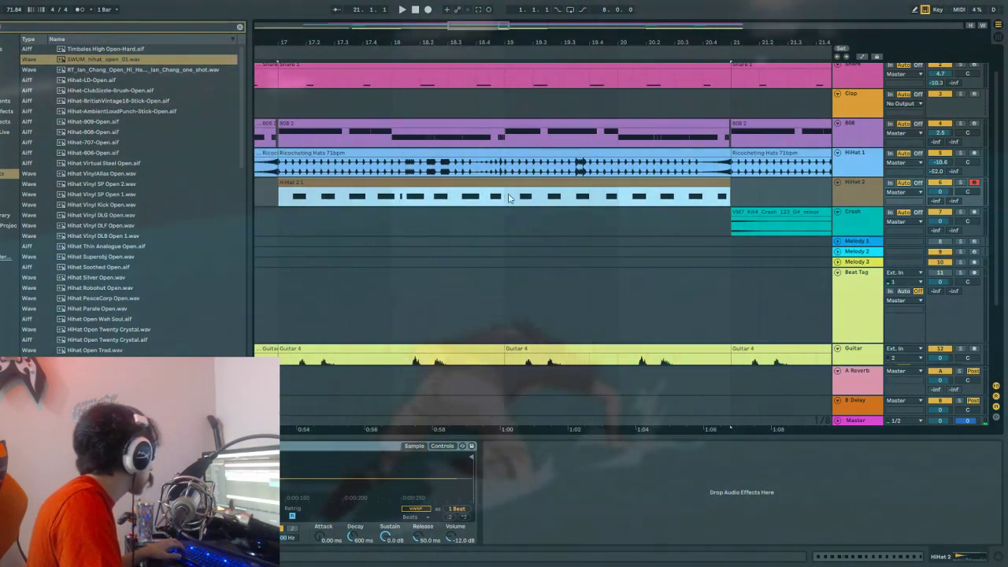
pyautogui.click(504, 195)
pyautogui.hotkey('ctrl', 'e')
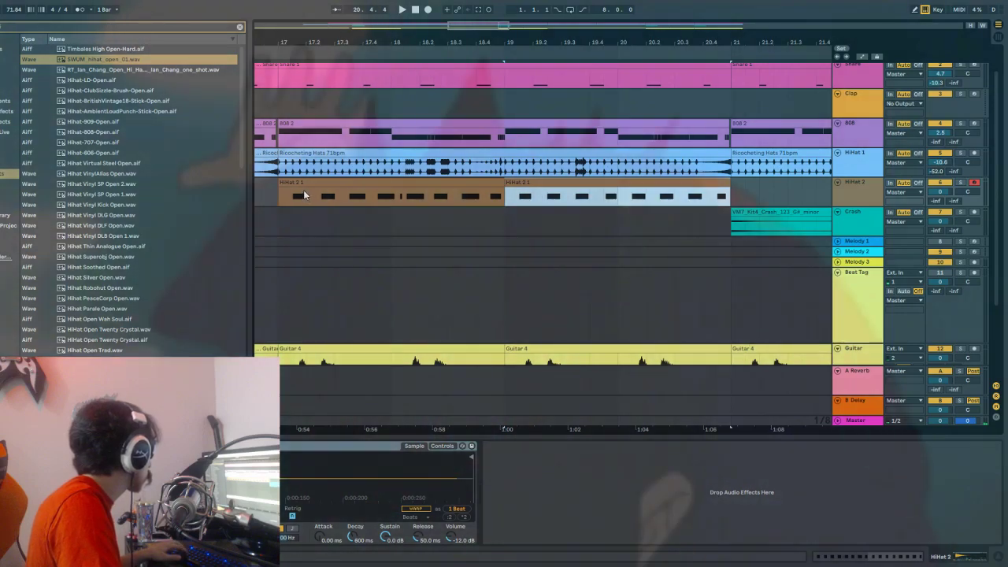
# Clean up and quantize the notes of the HiHat 2 clip at bar 17, and replace the clip at bar 19 with its duplicate.
pyautogui.doubleClick(320, 182)
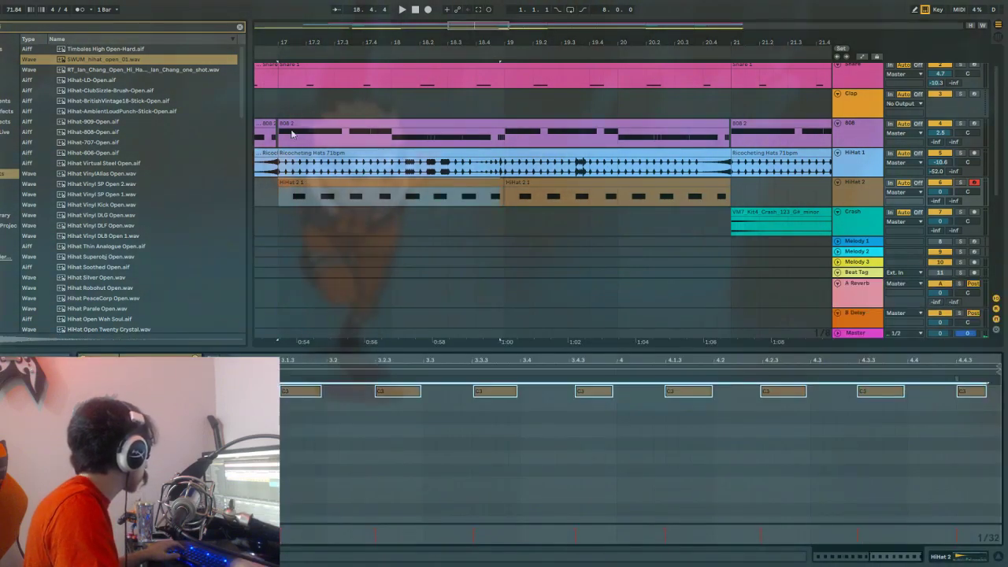
pyautogui.press('space')
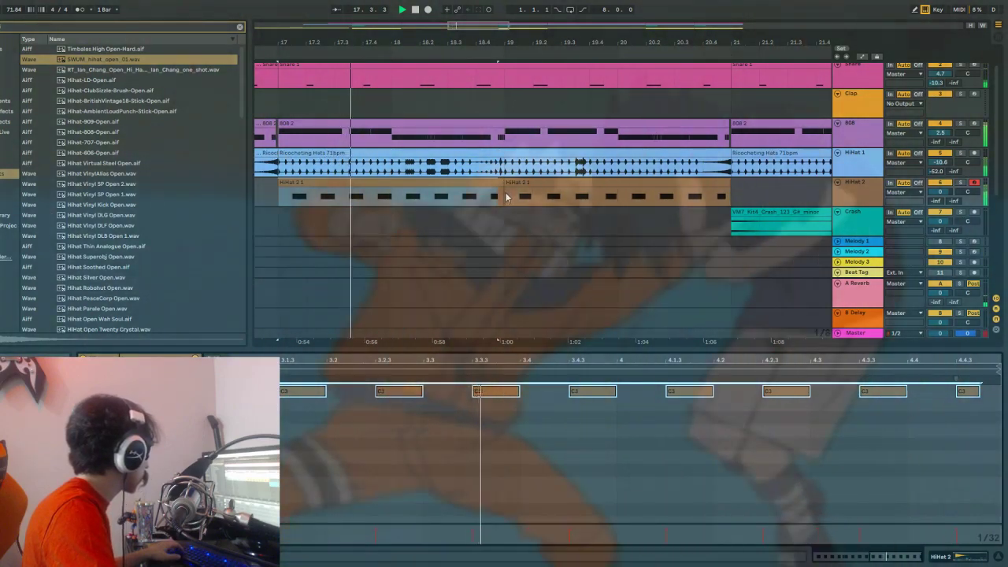
pyautogui.click(506, 192)
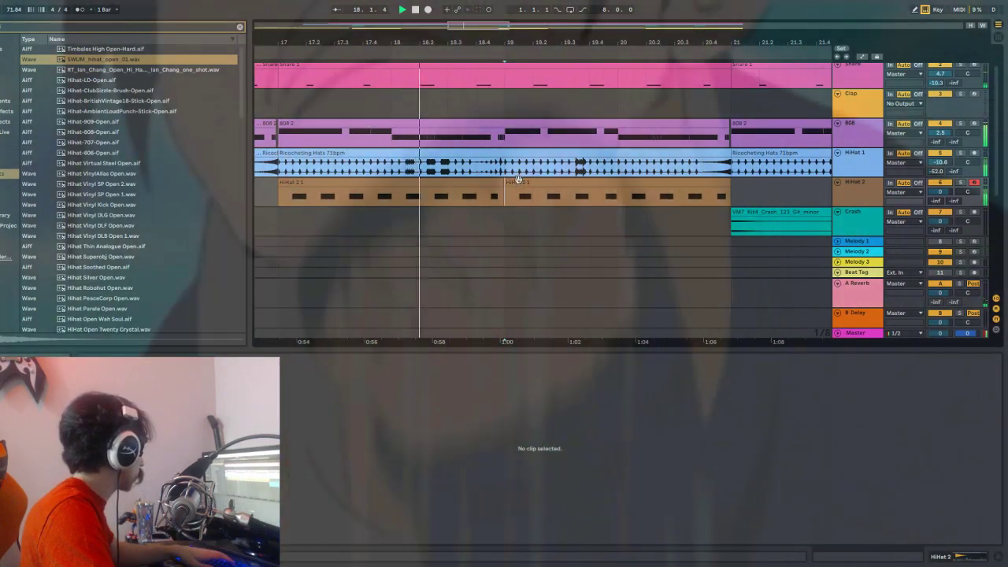
pyautogui.click(517, 182)
pyautogui.press('Delete')
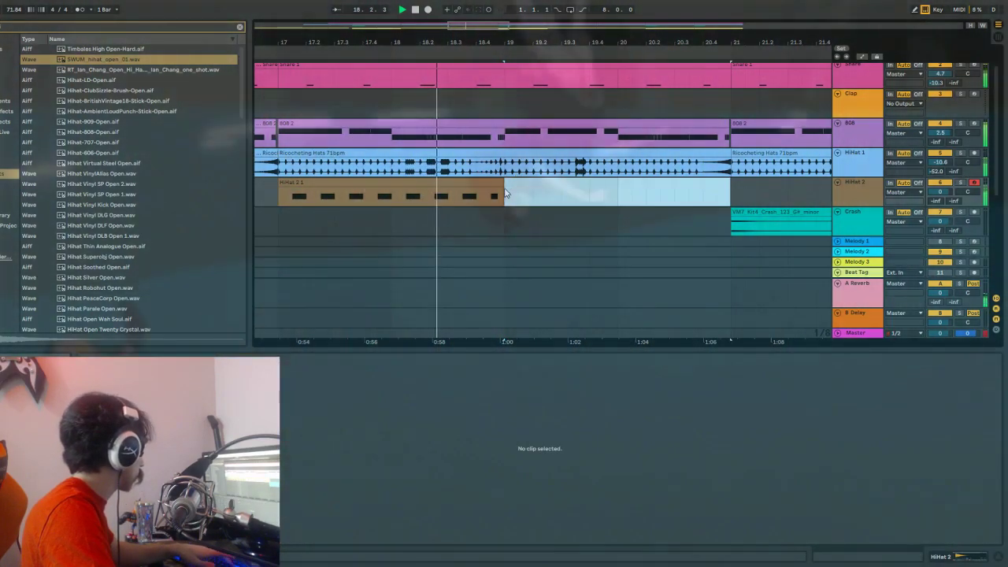
pyautogui.click(501, 185)
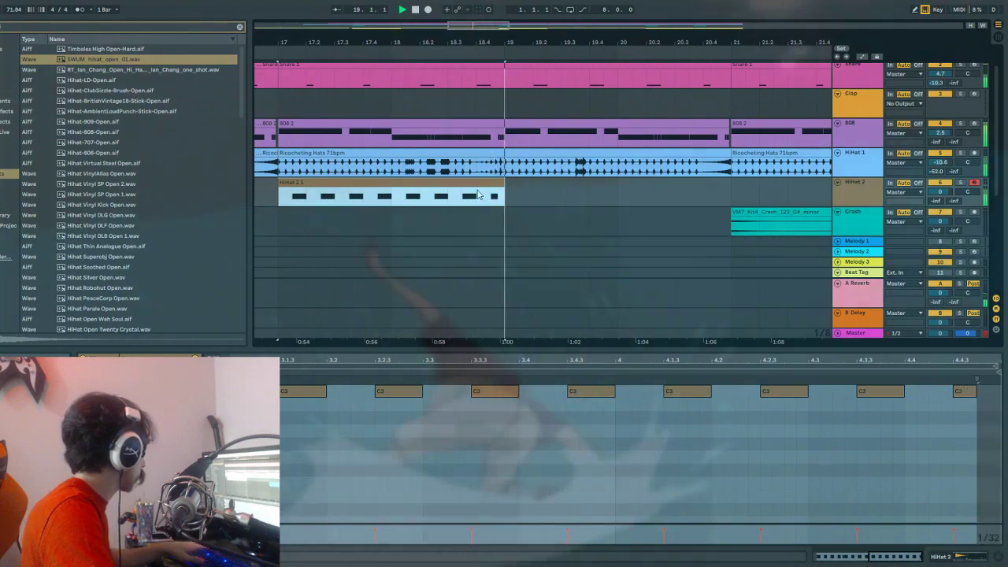
pyautogui.hotkey('ctrl', 'd')
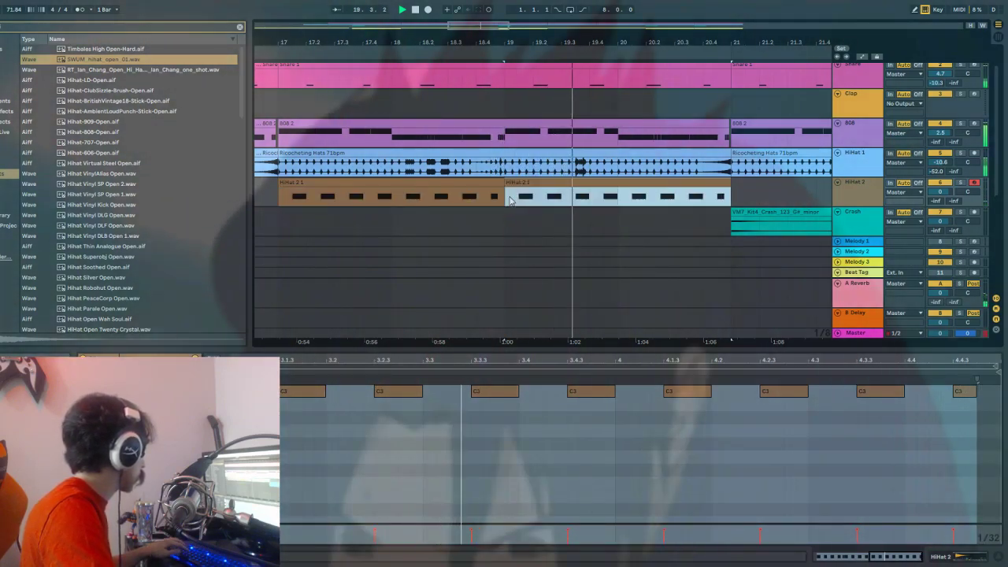
# Copy both HiHat 2 clips from bars 17 to 21 and paste them at bar 29 on the HiHat 2 track.
pyautogui.press('-')
pyautogui.press('-')
pyautogui.scroll(-2, 489, 205)
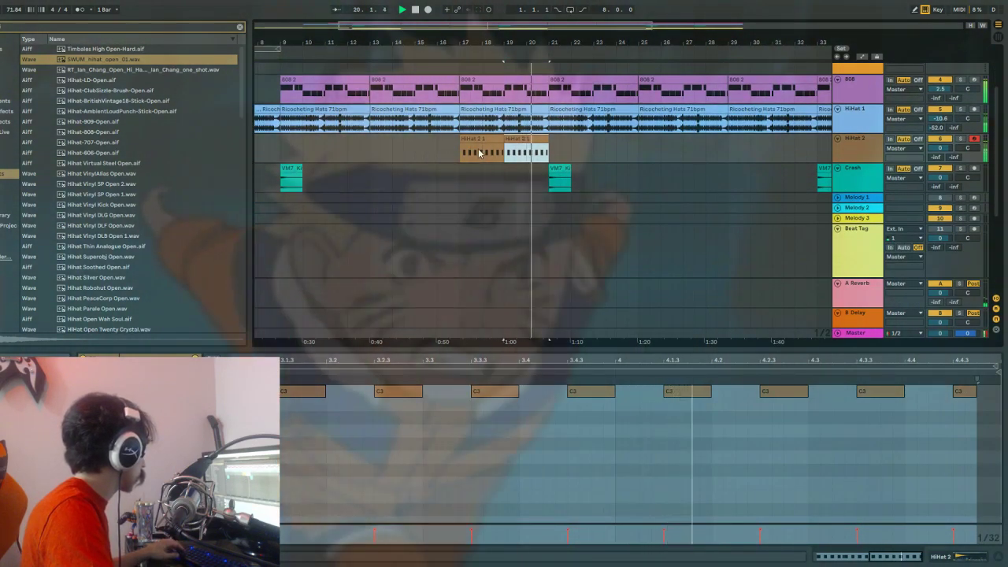
pyautogui.click(476, 139)
pyautogui.keyDown('shift'); pyautogui.click(517, 143); pyautogui.keyUp('shift')
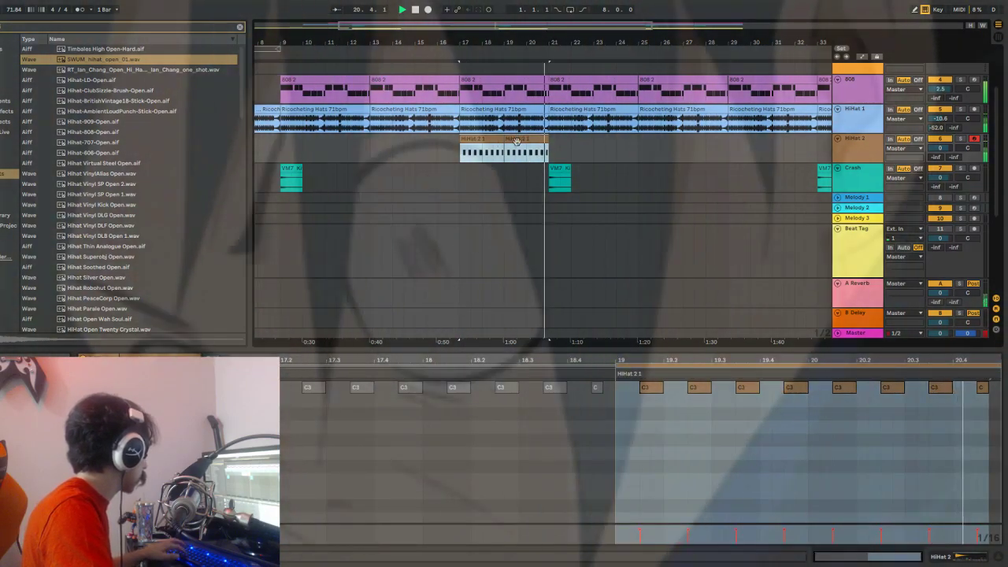
pyautogui.press('-')
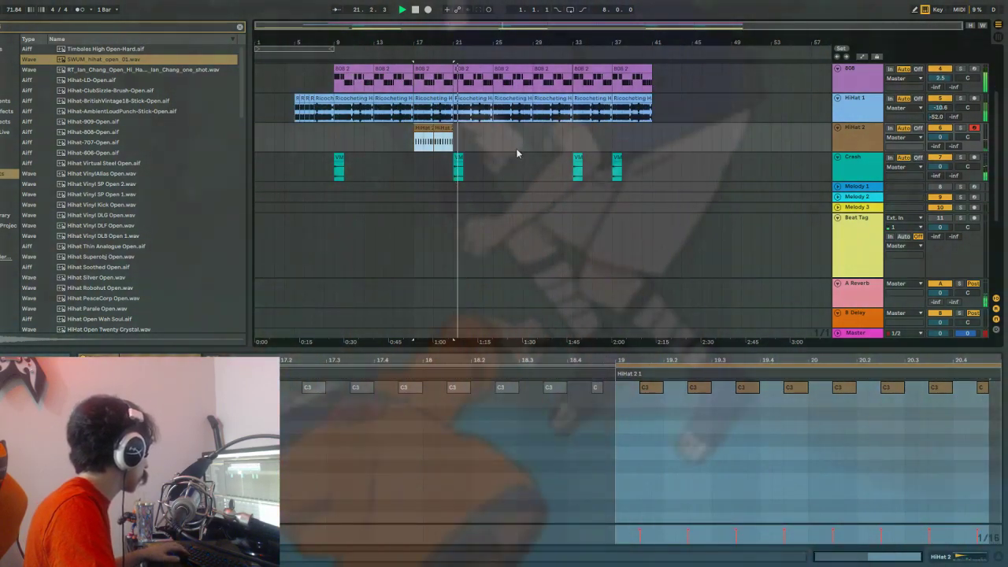
pyautogui.scroll(-2, 511, 157)
pyautogui.scroll(-3, 504, 167)
pyautogui.click(533, 219)
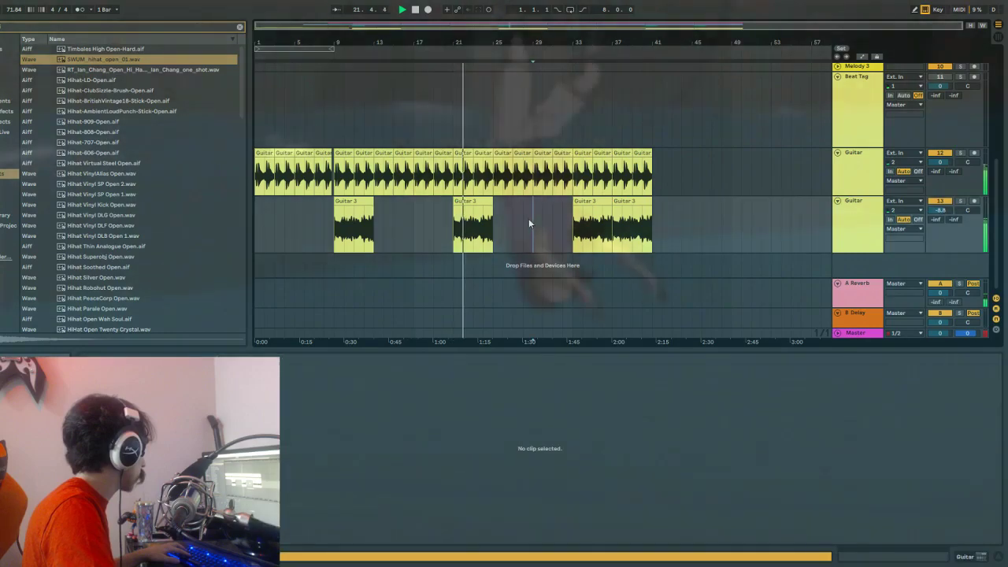
pyautogui.press('Up')
pyautogui.press('Up')
pyautogui.press('Up')
pyautogui.press('Up')
pyautogui.press('Up')
pyautogui.press('Up')
pyautogui.press('Up')
pyautogui.press('Up')
pyautogui.press('Up')
pyautogui.press('Up')
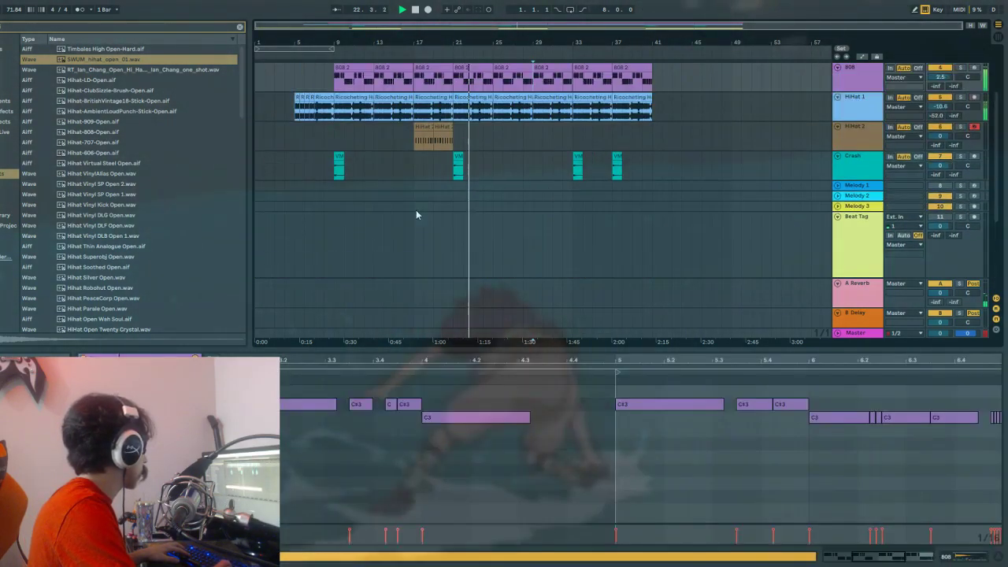
pyautogui.press('Down')
pyautogui.press('Down')
pyautogui.press('Down')
pyautogui.hotkey('ctrl', 'v')
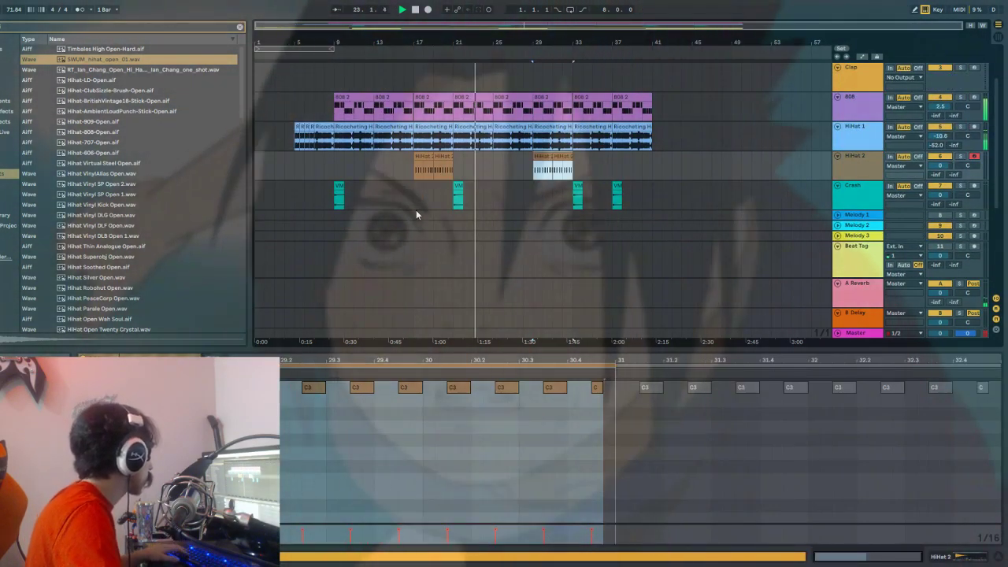
# Play the arrangement through, and copy four bars of clips on the upper Guitar track to bar 41.
pyautogui.scroll(-8, 547, 245)
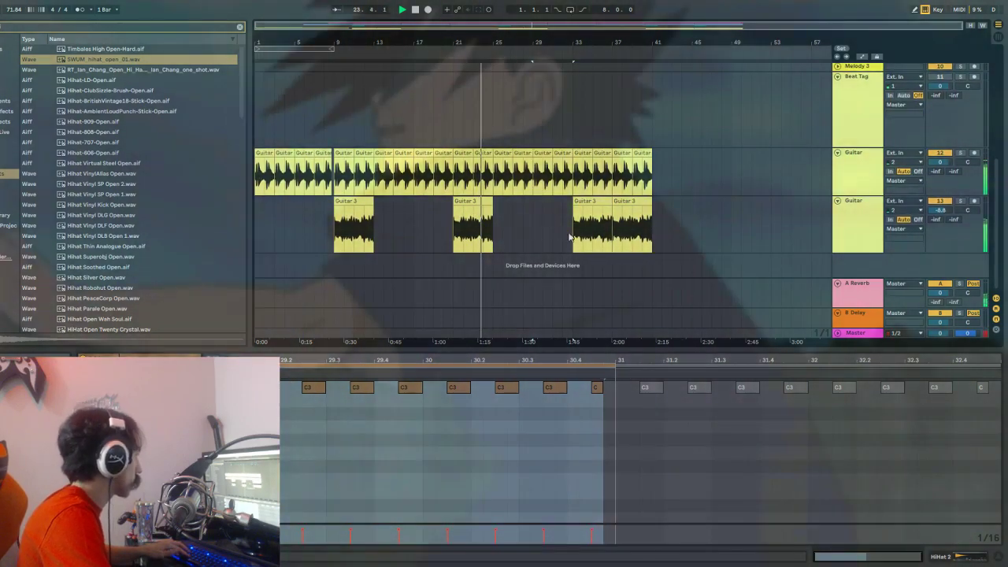
pyautogui.scroll(1, 564, 234)
pyautogui.scroll(2, 536, 195)
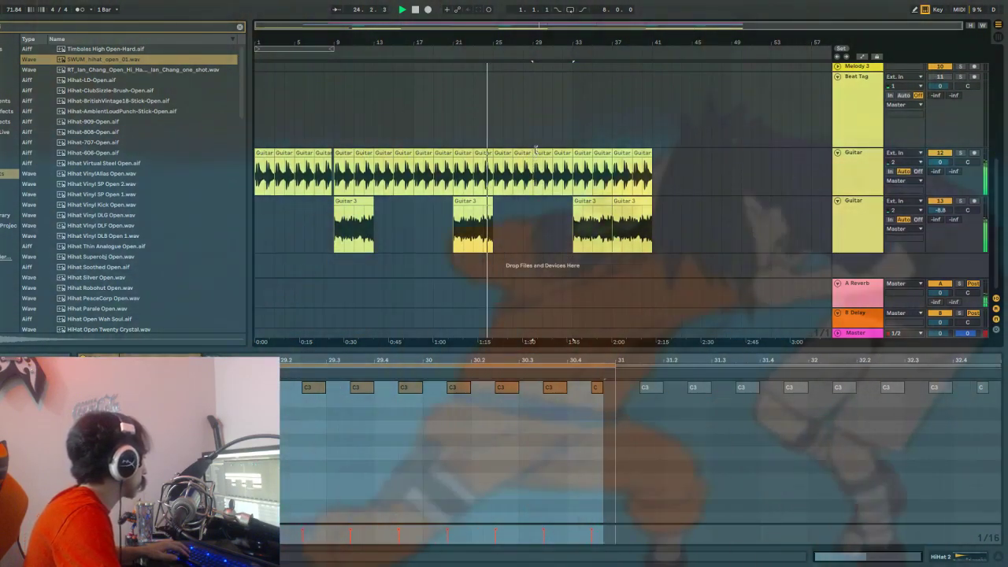
pyautogui.scroll(1, 535, 149)
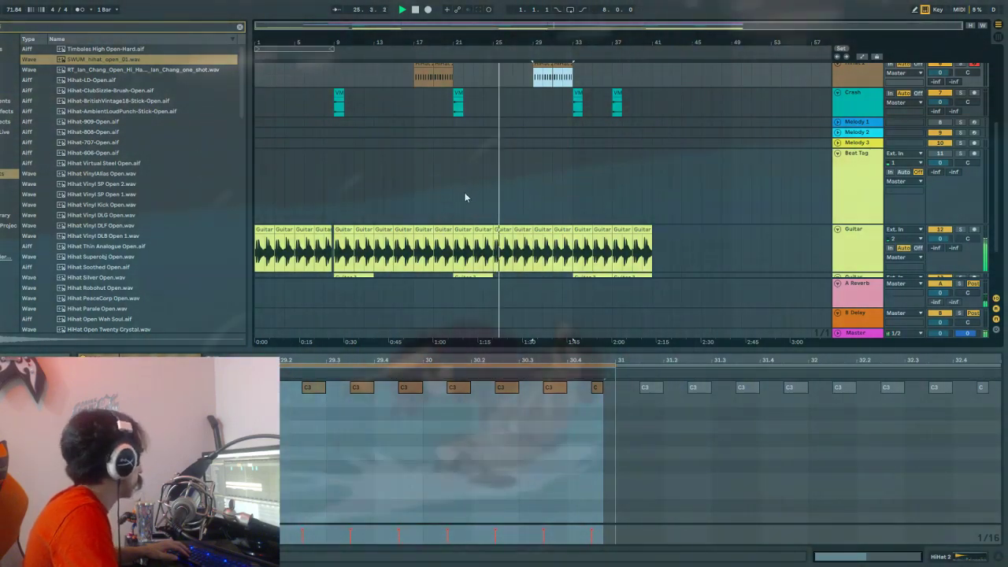
pyautogui.scroll(-3, 420, 247)
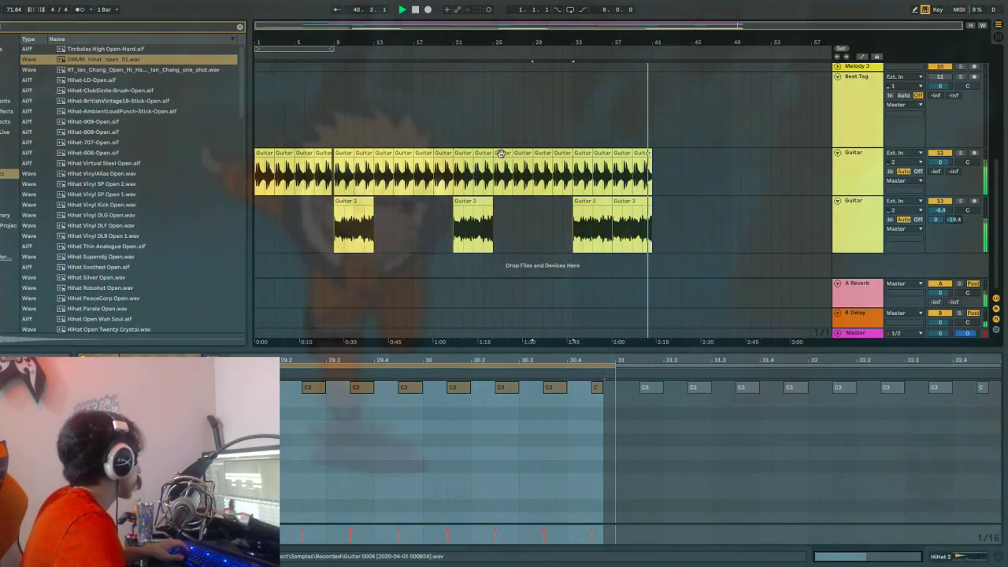
pyautogui.click(501, 153)
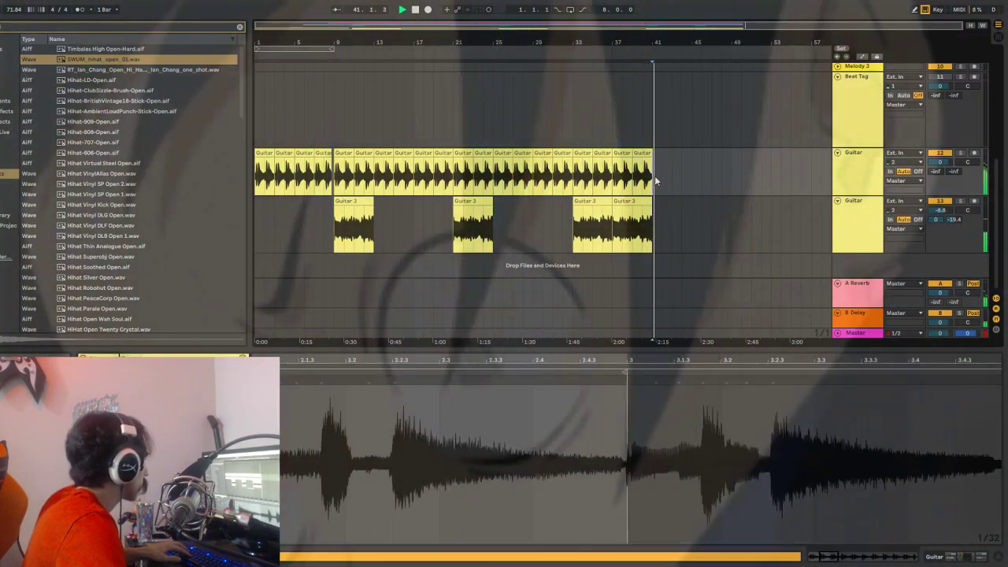
pyautogui.hotkey('ctrl', 'v')
# Copy the Snare and HiHat 1 transition clips from bars 5 to 9 and paste them at bar 41, playing from there.
pyautogui.scroll(5, 644, 178)
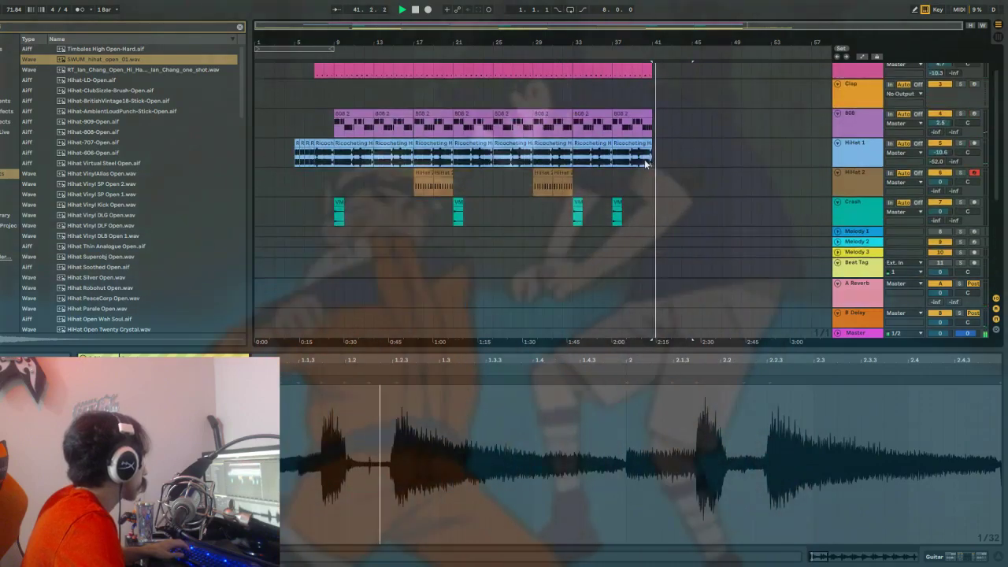
pyautogui.scroll(3, 645, 159)
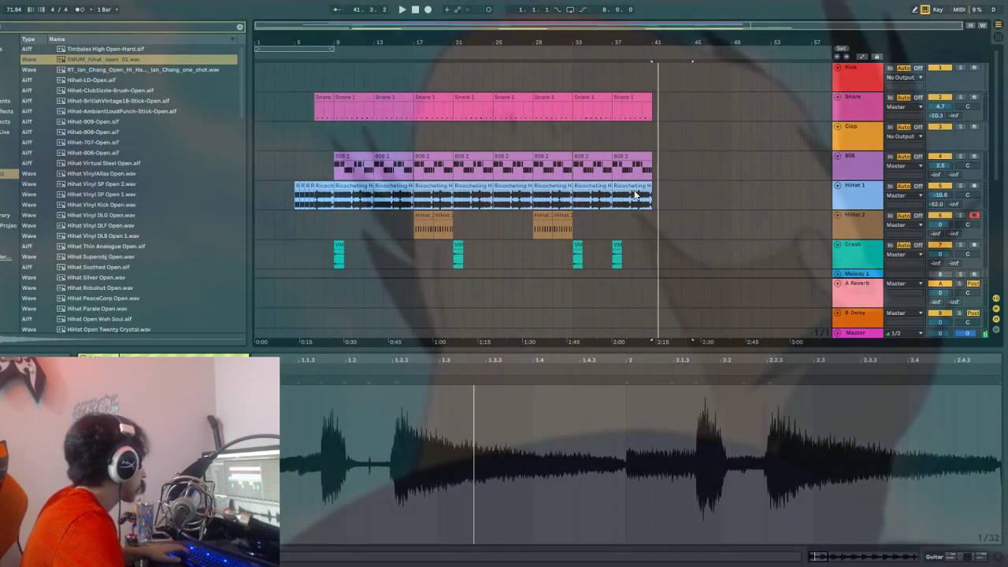
pyautogui.click(643, 194)
pyautogui.press('space')
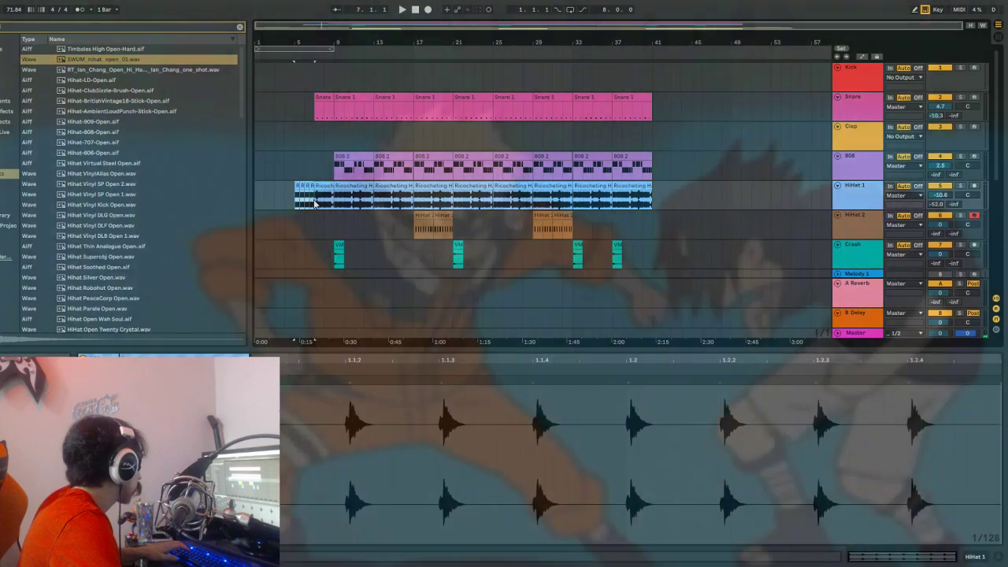
pyautogui.moveTo(311, 203); pyautogui.dragTo(324, 96)
pyautogui.hotkey('ctrl', 'c')
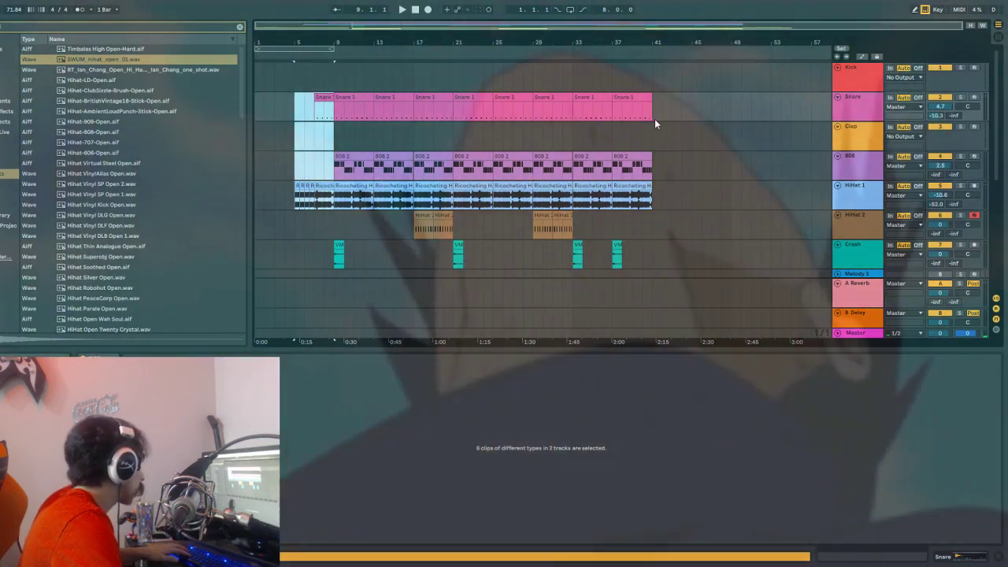
pyautogui.click(655, 120)
pyautogui.hotkey('ctrl', 'v')
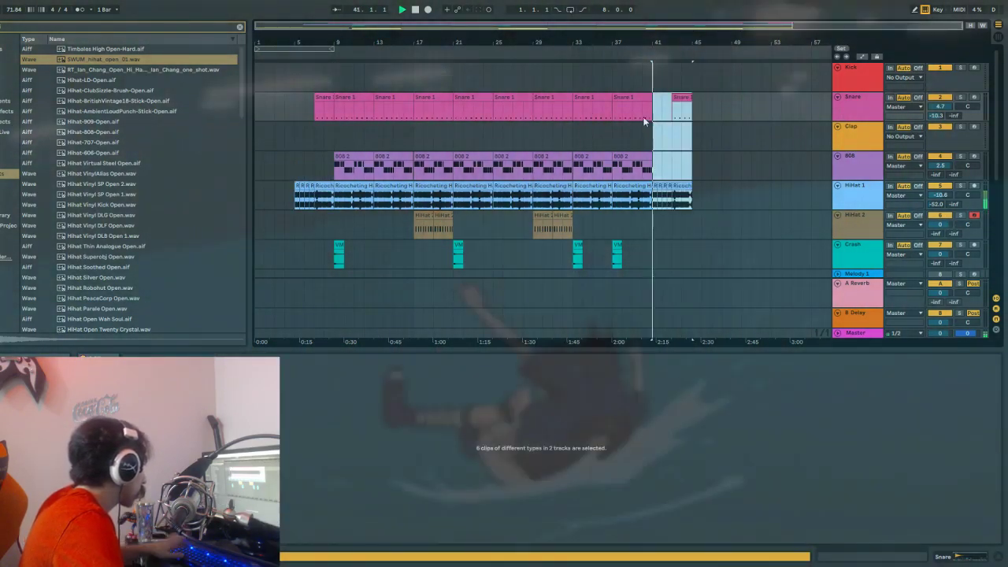
pyautogui.scroll(-2, 682, 163)
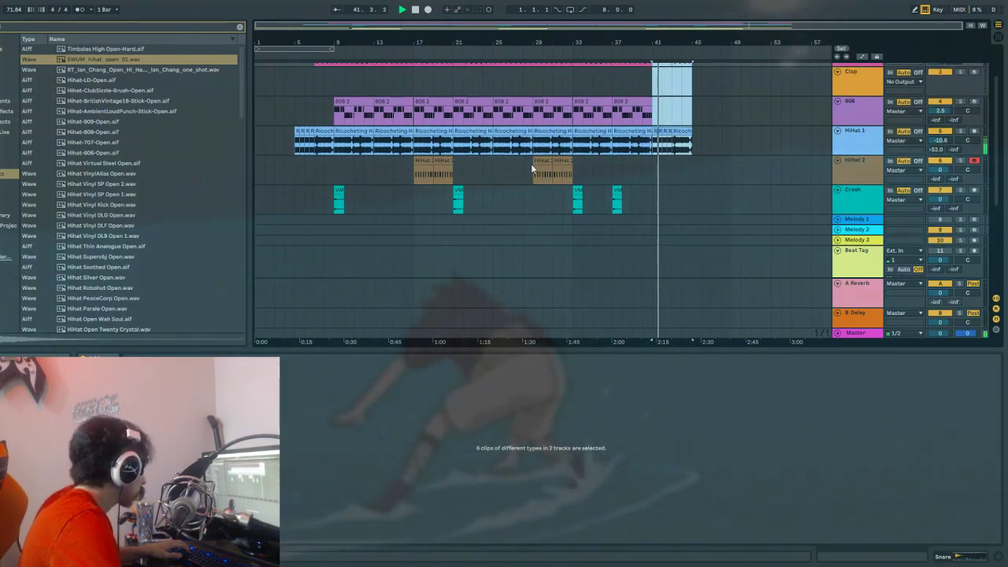
pyautogui.scroll(-5, 512, 169)
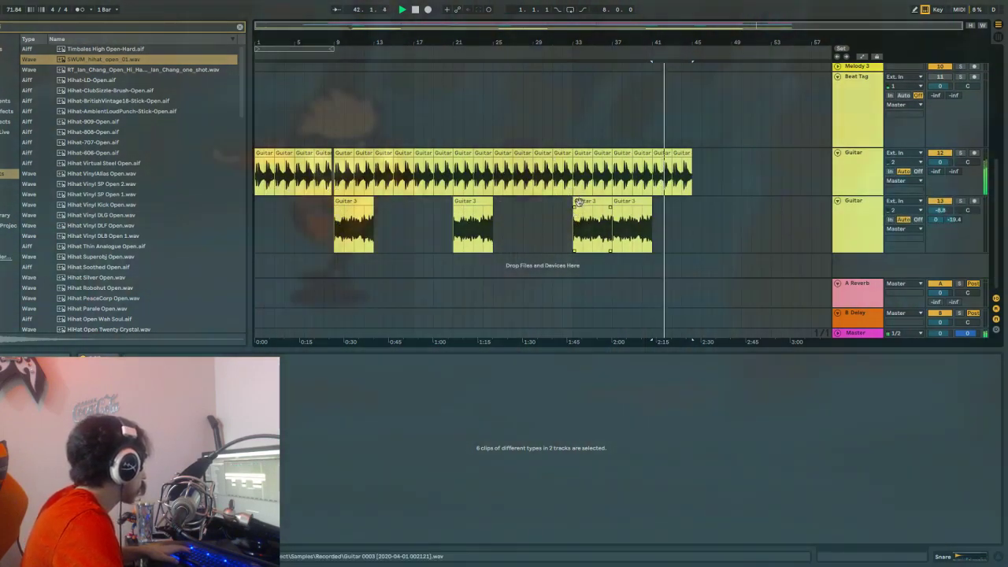
pyautogui.click(578, 202)
pyautogui.hotkey('shift', 'Right')
pyautogui.hotkey('shift', 'Right')
pyautogui.hotkey('shift', 'Right')
pyautogui.hotkey('shift', 'Right')
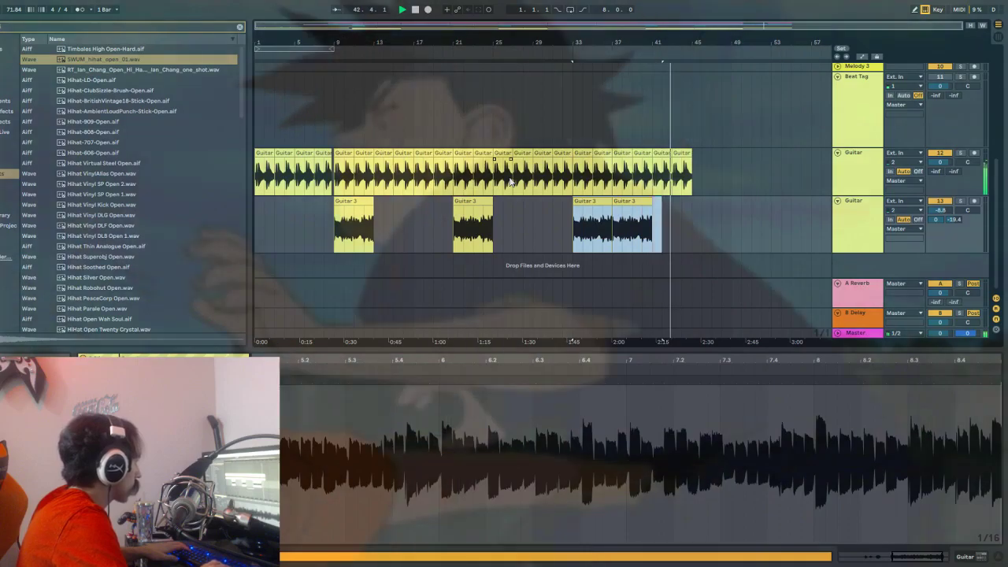
pyautogui.hotkey('shift', 'Up')
pyautogui.hotkey('shift', 'Up')
pyautogui.hotkey('shift', 'Up')
pyautogui.hotkey('shift', 'Up')
pyautogui.hotkey('shift', 'Up')
pyautogui.hotkey('shift', 'Up')
pyautogui.hotkey('shift', 'Up')
pyautogui.hotkey('shift', 'Up')
pyautogui.hotkey('shift', 'Up')
pyautogui.hotkey('shift', 'Up')
pyautogui.hotkey('shift', 'Up')
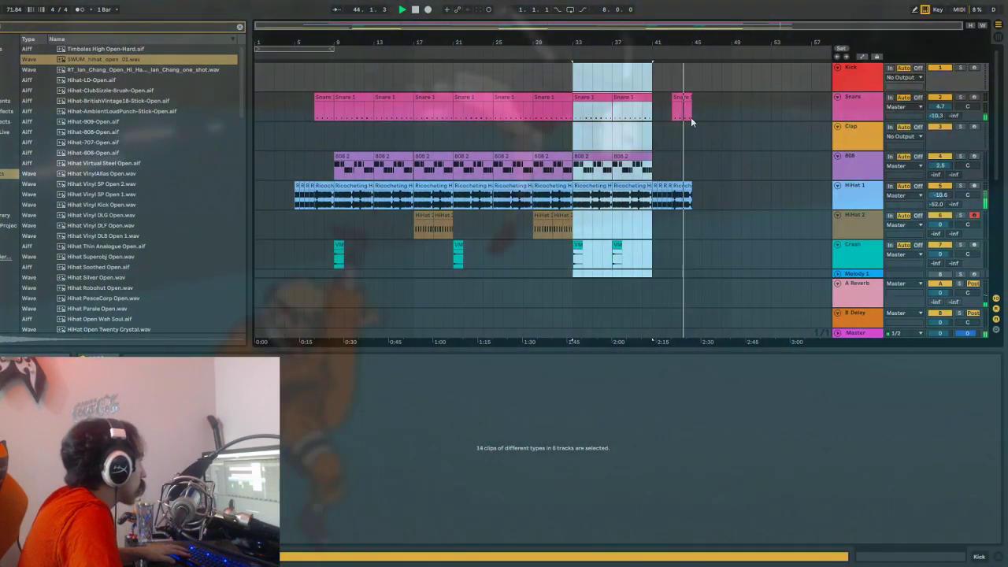
pyautogui.click(691, 117)
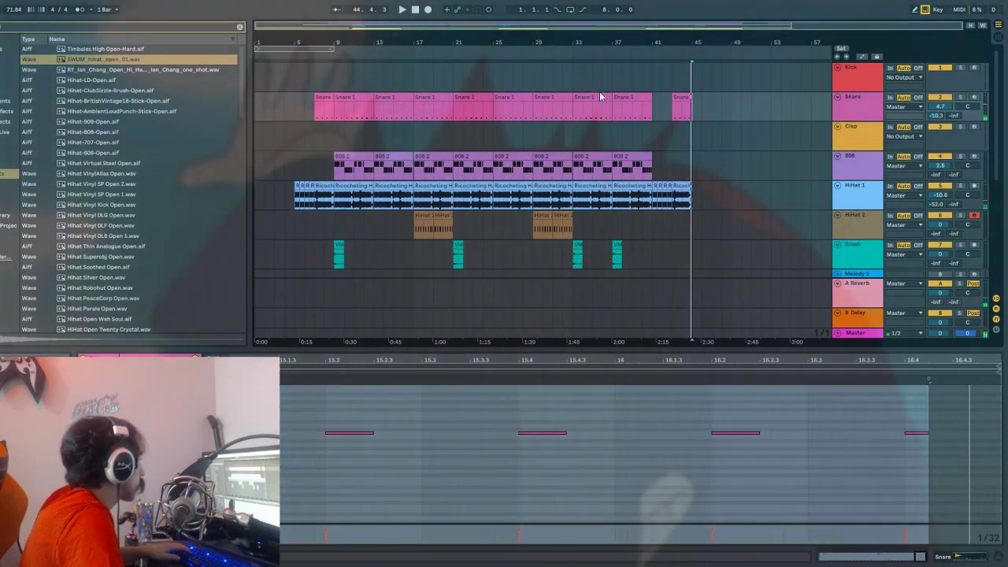
# Copy the clips on all tracks from Snare down to the lower Guitar between bars 33 and 41, paste them at bar 45, and play.
pyautogui.click(606, 100)
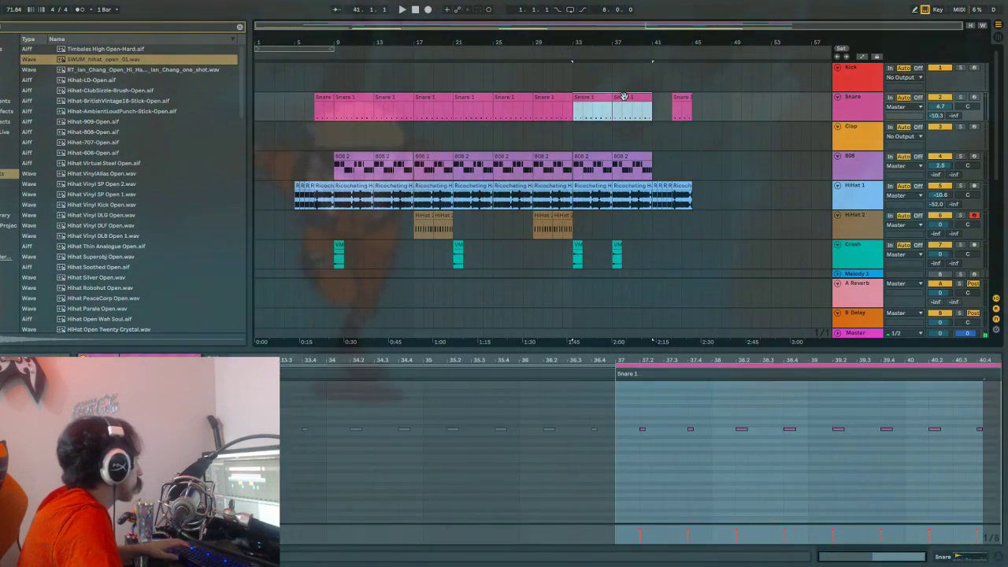
pyautogui.scroll(-10, 622, 96)
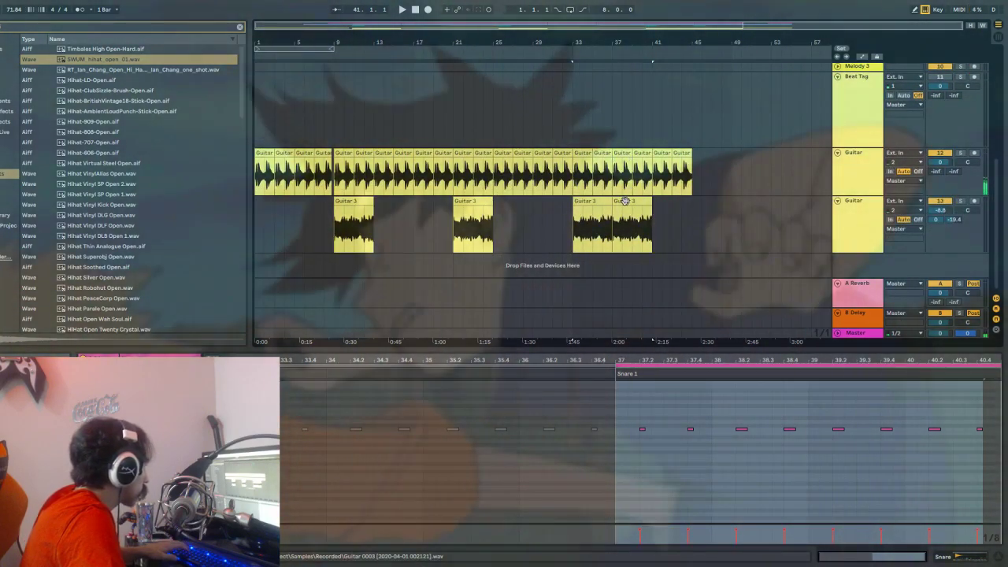
pyautogui.keyDown('shift'); pyautogui.click(625, 201); pyautogui.keyUp('shift')
pyautogui.scroll(10, 741, 197)
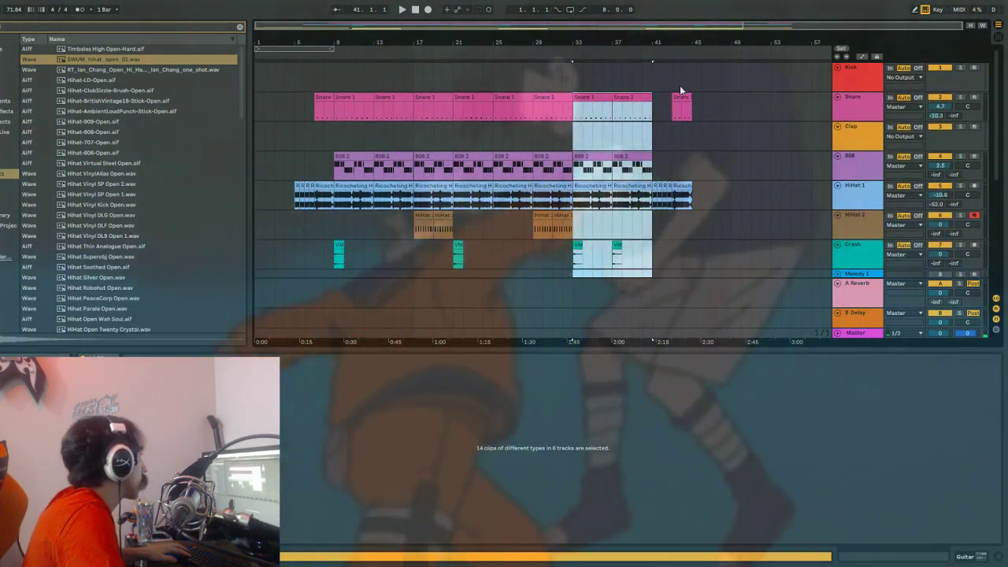
pyautogui.click(694, 115)
pyautogui.hotkey('ctrl', 'v')
pyautogui.press('space')
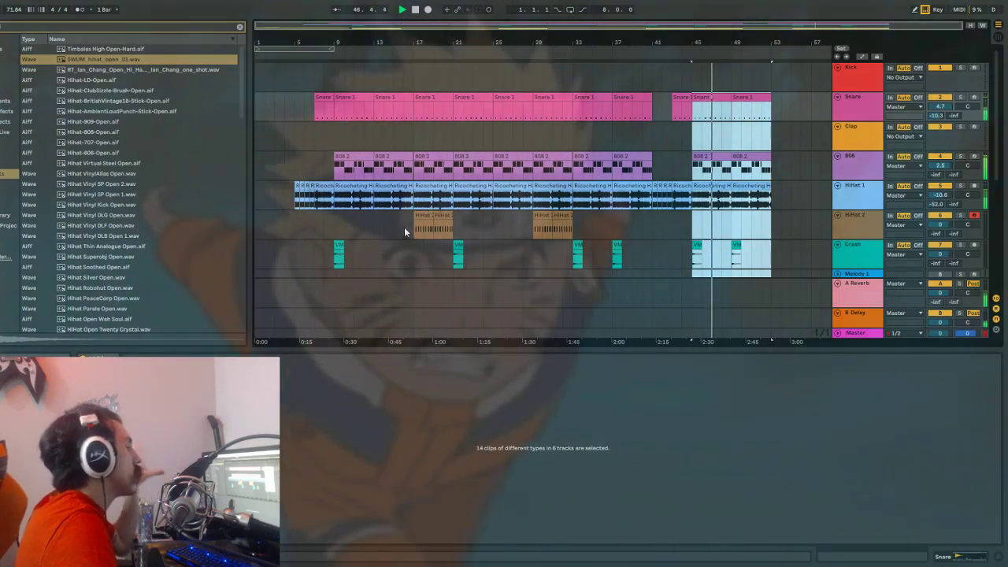
# Copy the first four bars of clips on the upper Guitar track and paste them at bar 53 of that track.
pyautogui.scroll(-2, 224, 204)
pyautogui.scroll(-5, 308, 208)
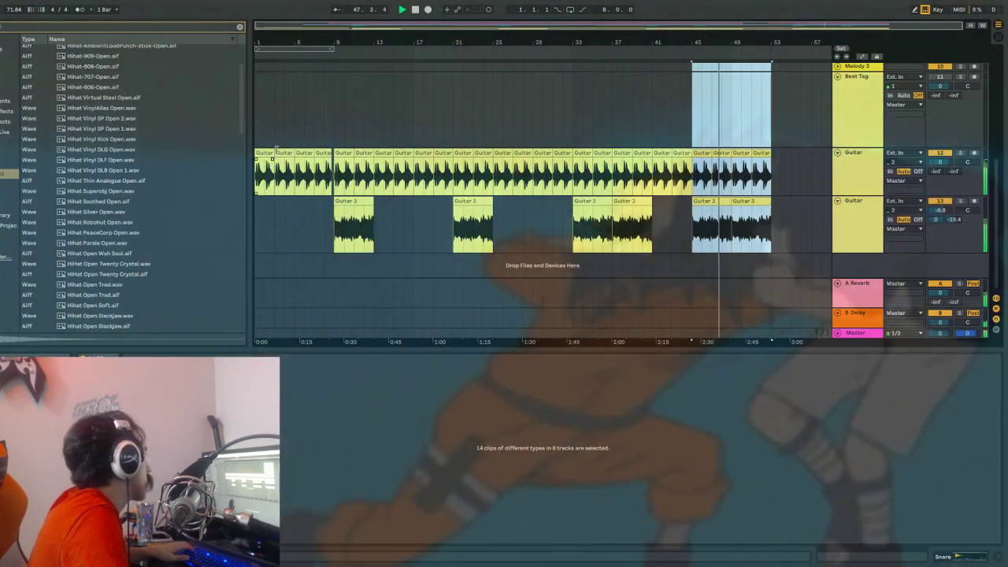
pyautogui.click(266, 162)
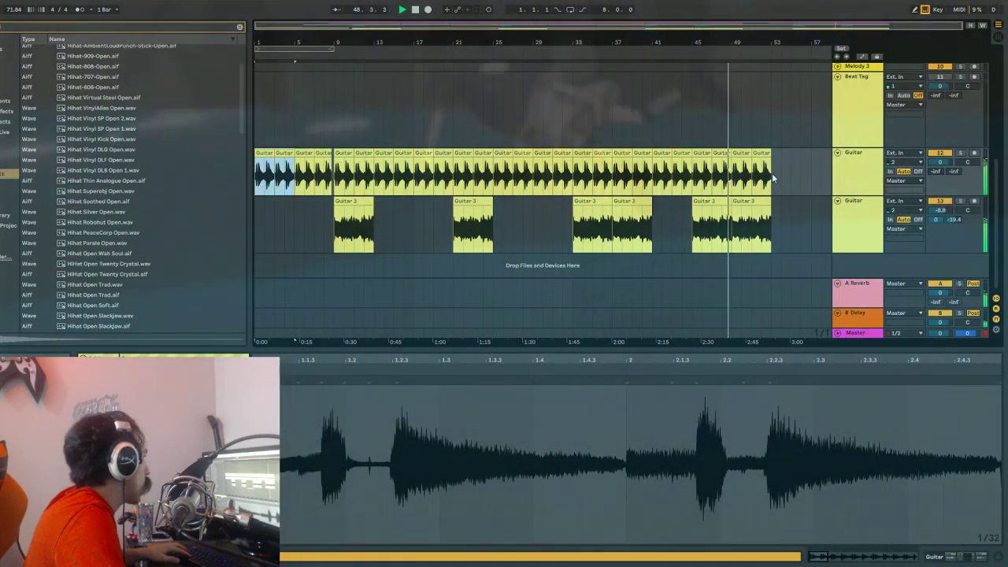
pyautogui.click(772, 173)
pyautogui.hotkey('ctrl', 'v')
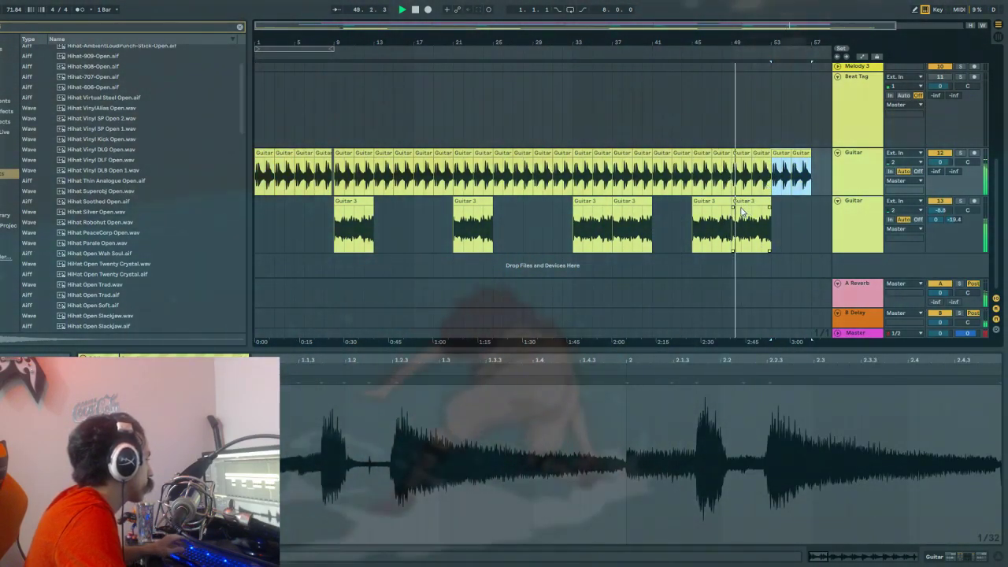
# Copy the Guitar 3 clip at bar 49 to bar 53 on the lower Guitar track and fade the copy out over nearly its full length.
pyautogui.click(745, 204)
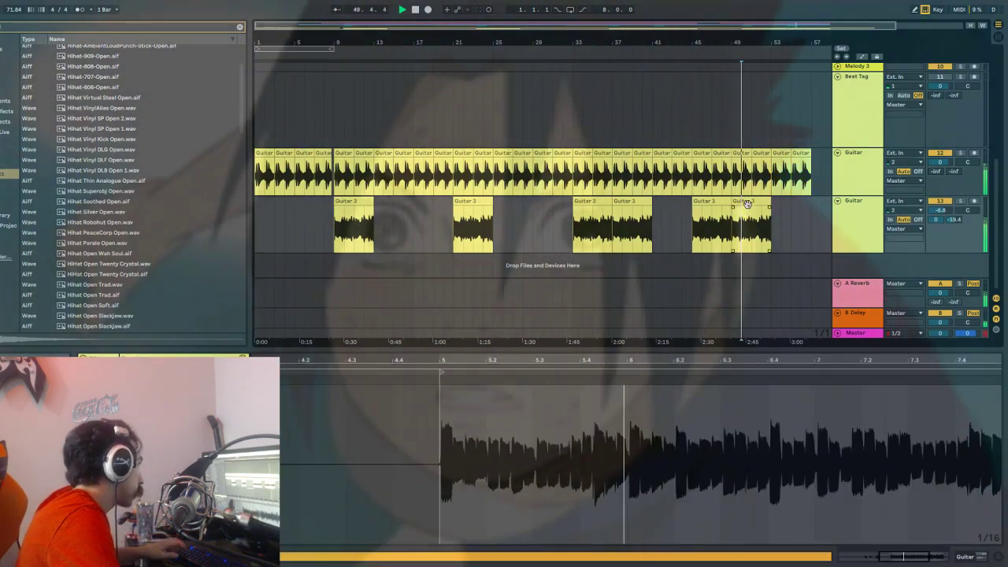
pyautogui.click(755, 201)
pyautogui.click(778, 220)
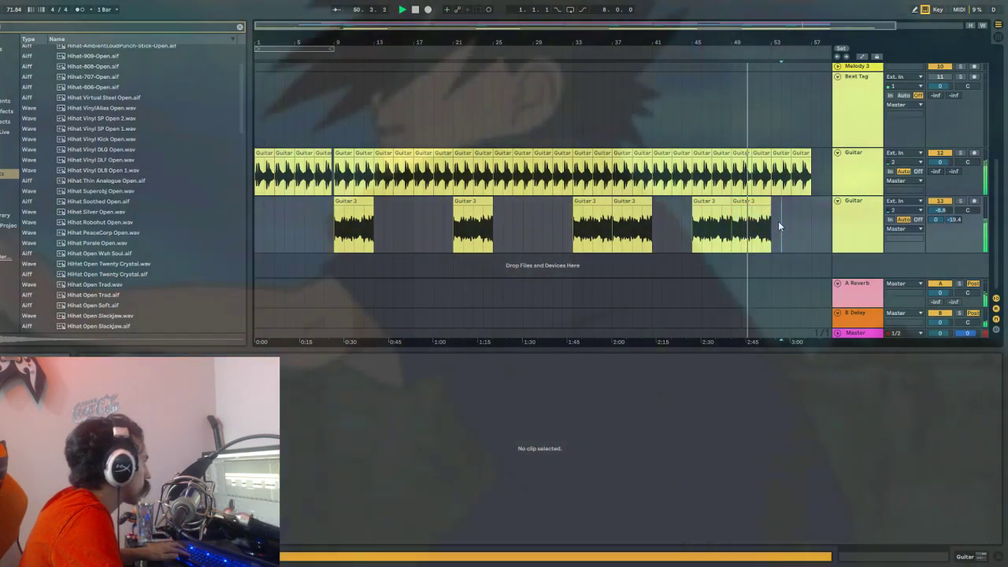
pyautogui.click(776, 222)
pyautogui.hotkey('ctrl', 'v')
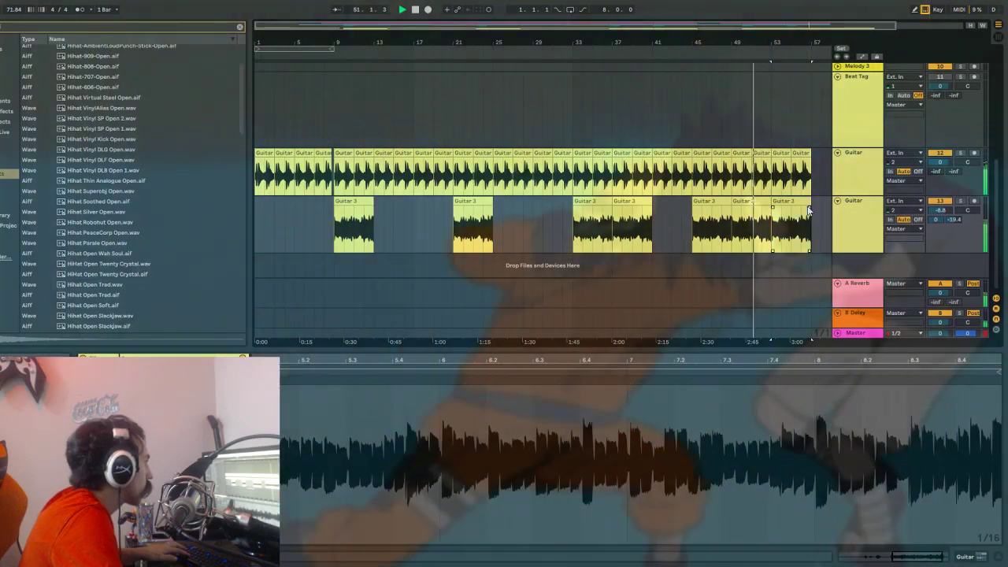
pyautogui.moveTo(810, 214); pyautogui.dragTo(777, 208)
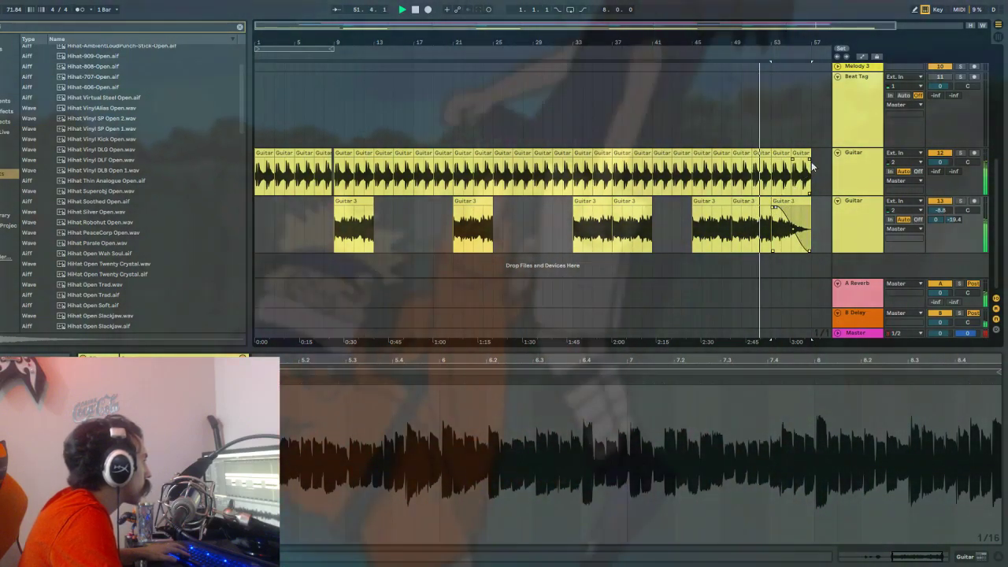
# Try a fade-out on the upper Guitar track's last clip before bar 57.
pyautogui.moveTo(807, 174); pyautogui.dragTo(799, 158)
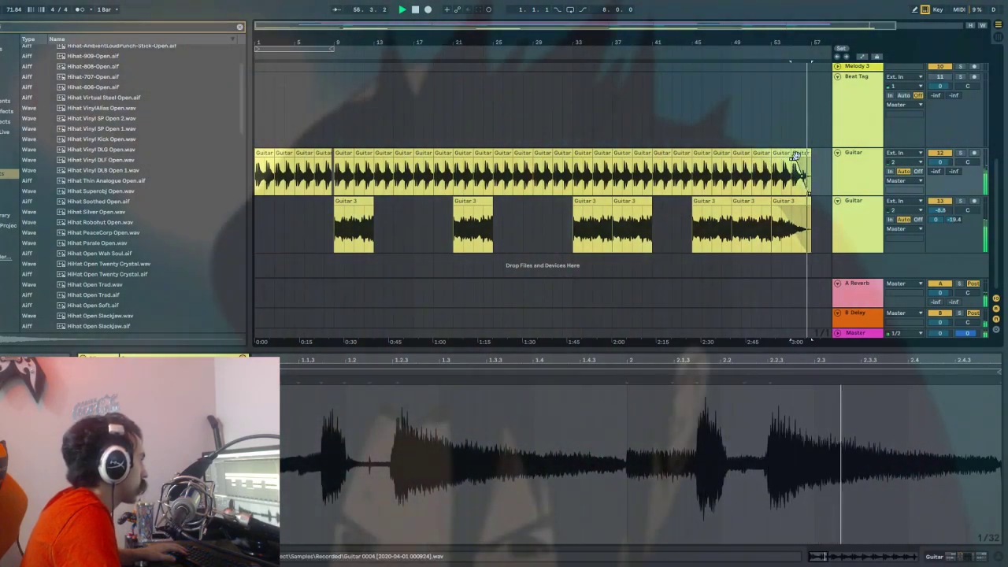
pyautogui.press('space')
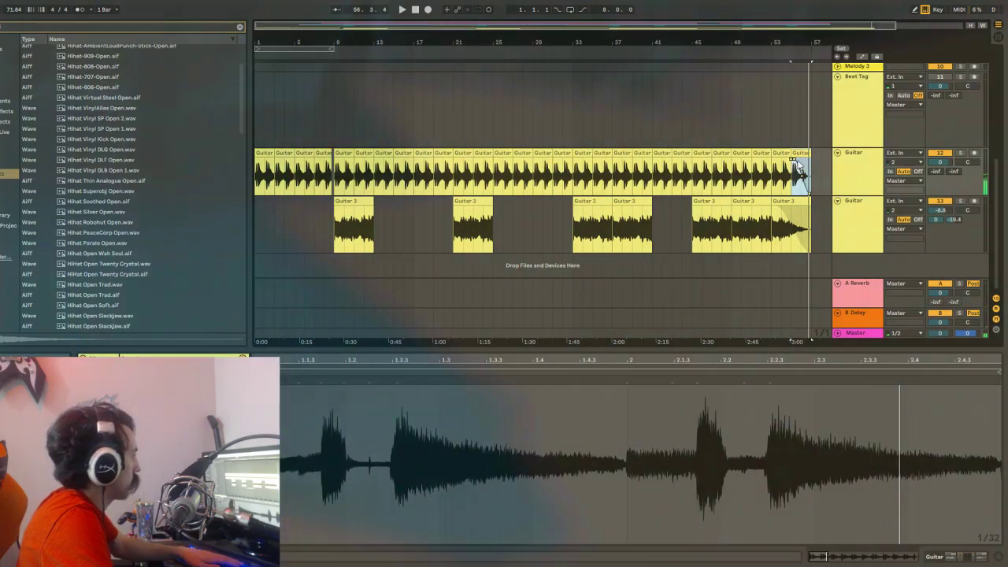
pyautogui.click(795, 160)
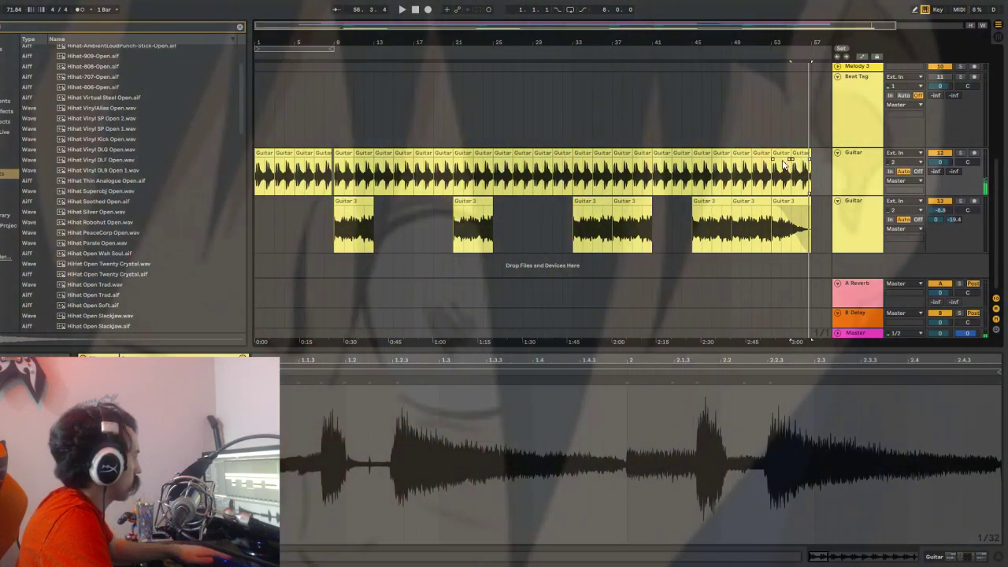
pyautogui.click(785, 151)
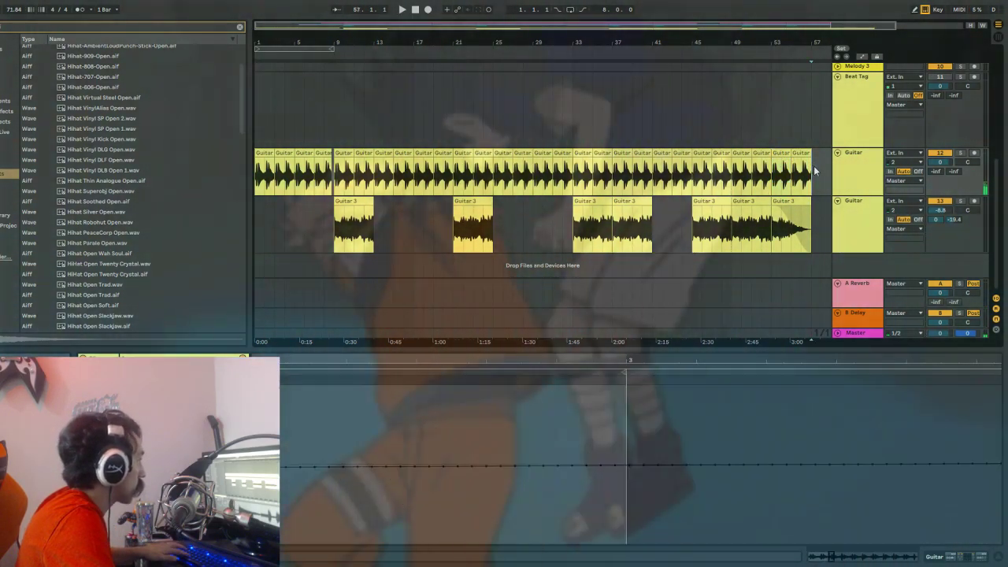
# Extend the upper Guitar track from bar 57 to 61 with a fade-out over its final two bars, and play the song from the start.
pyautogui.hotkey('ctrl', 'd')
pyautogui.press('space')
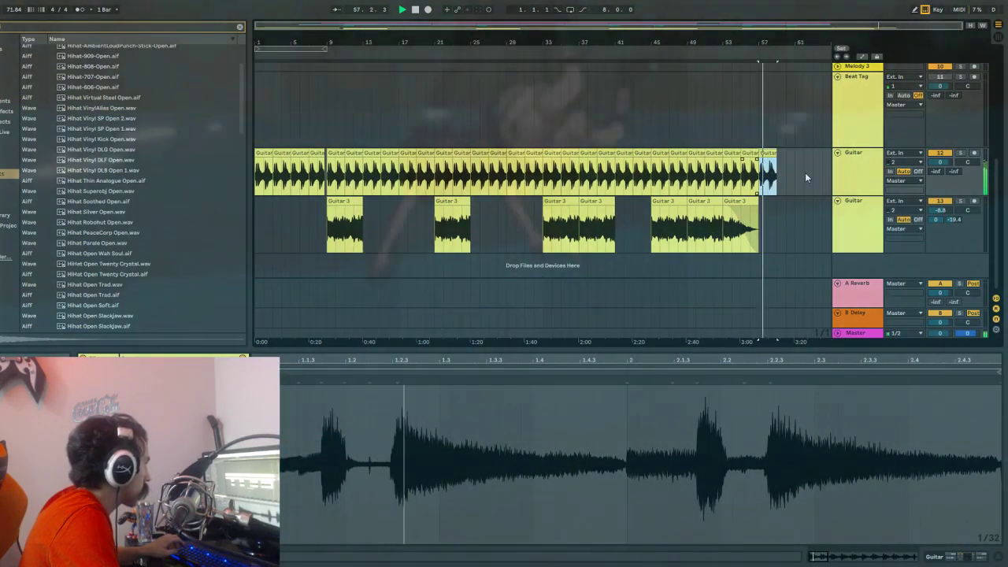
pyautogui.moveTo(777, 153); pyautogui.dragTo(786, 152)
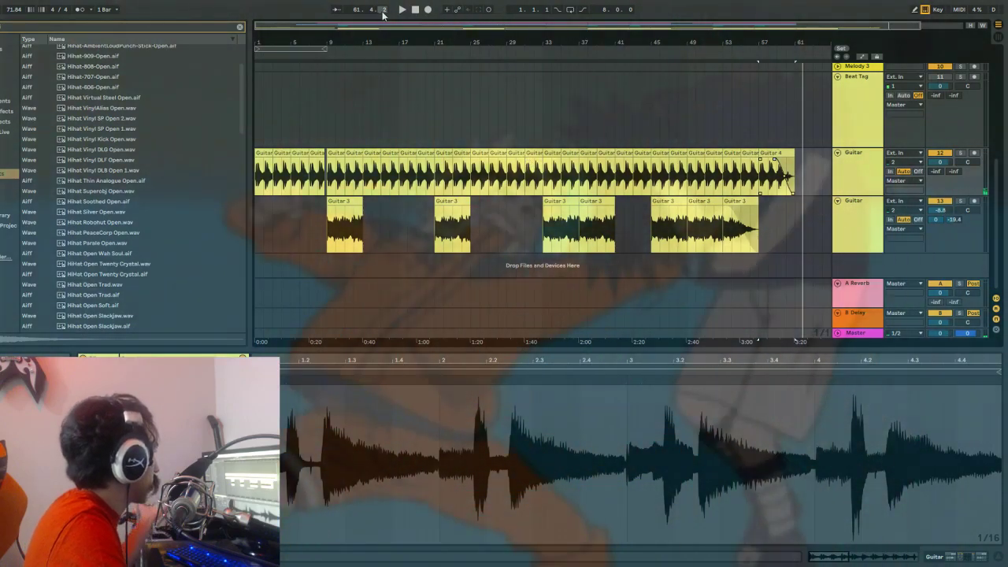
pyautogui.click(417, 13)
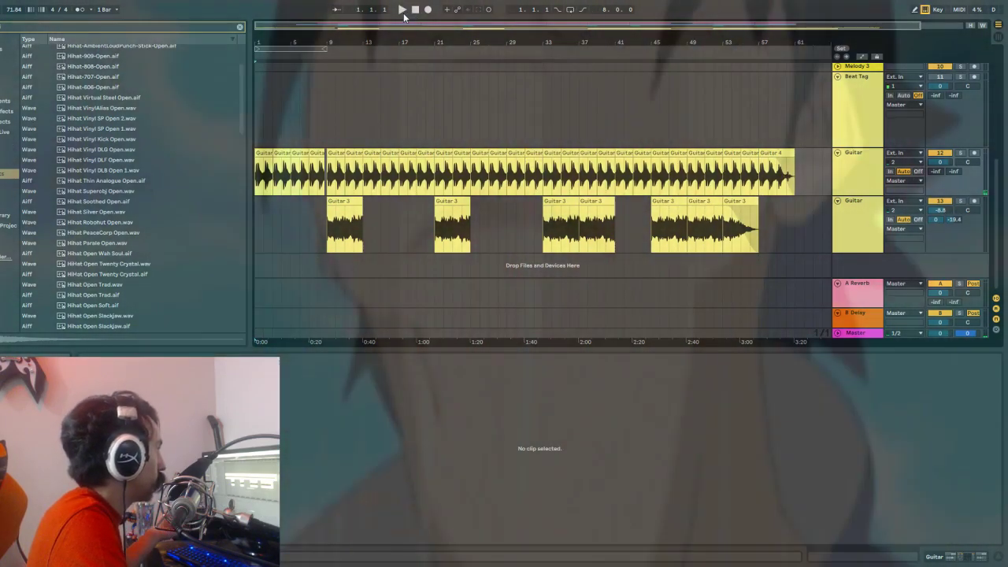
pyautogui.click(403, 12)
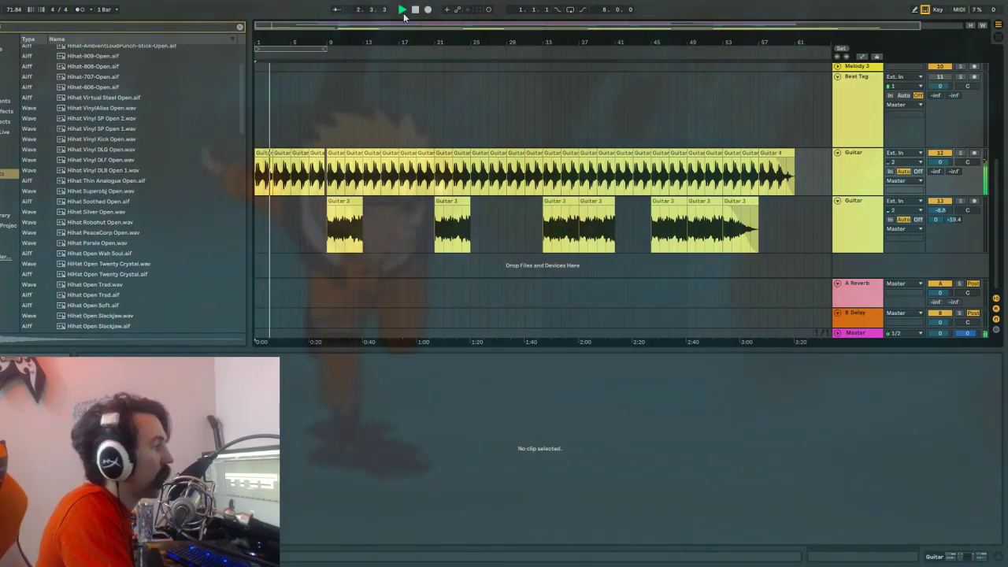
# Copy both HiHat 2 clips from bars 29 to 33 and paste them at bars 45 and 49 on the HiHat 2 track.
pyautogui.scroll(10, 602, 103)
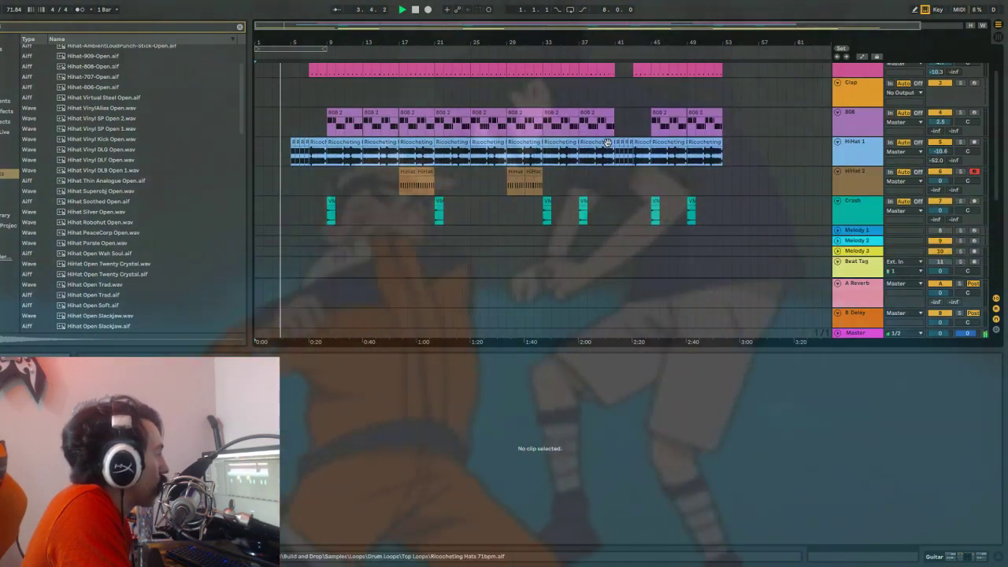
pyautogui.scroll(-5, 610, 142)
pyautogui.scroll(3, 444, 97)
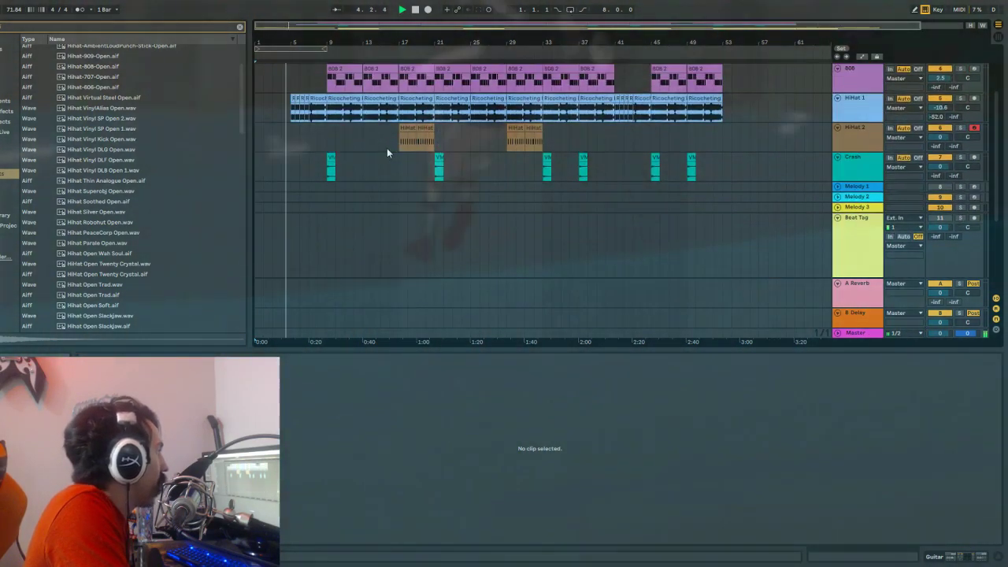
pyautogui.moveTo(511, 136); pyautogui.dragTo(536, 130)
pyautogui.keyDown('shift'); pyautogui.click(538, 124); pyautogui.keyUp('shift')
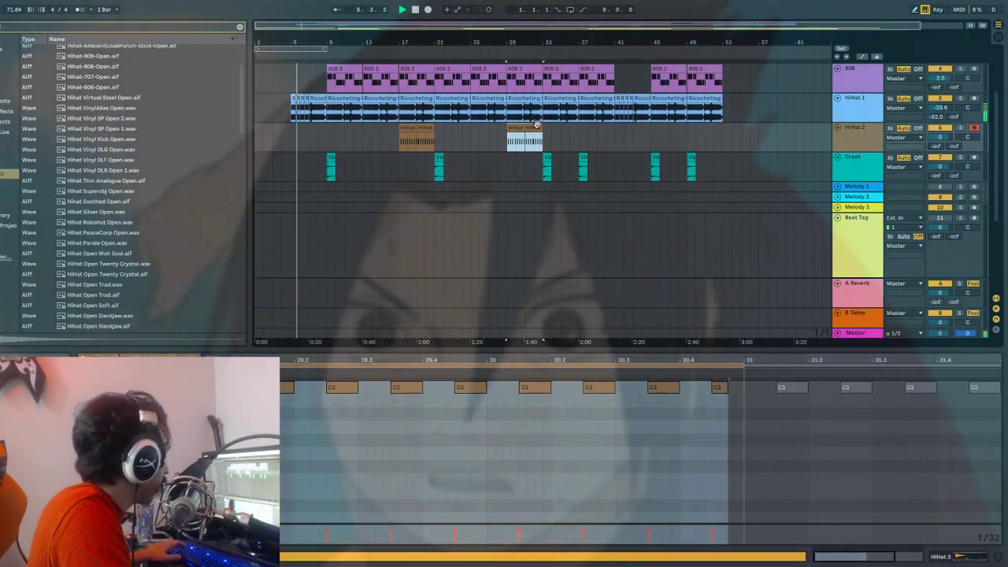
pyautogui.scroll(-4, 710, 143)
pyautogui.scroll(6, 628, 189)
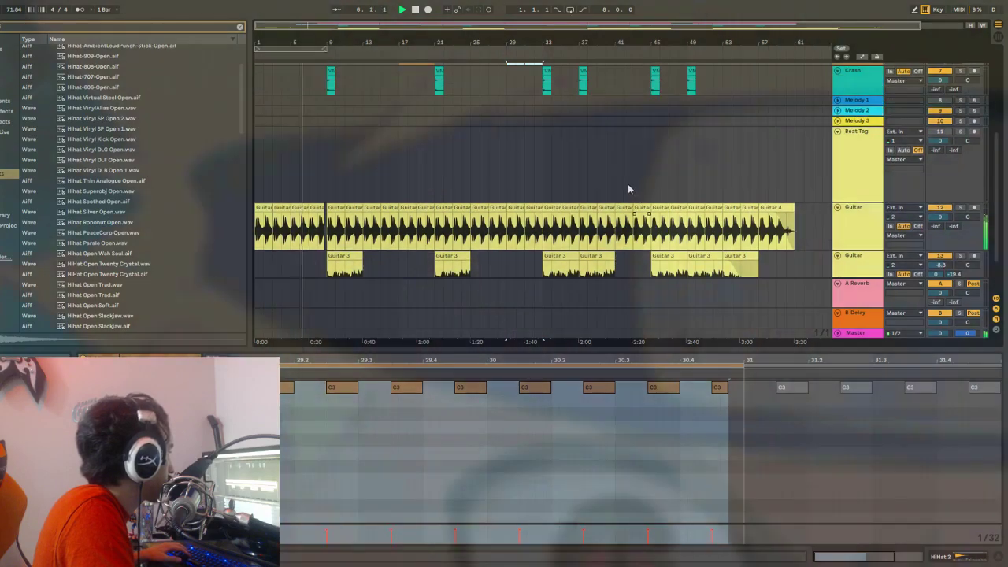
pyautogui.scroll(-4, 633, 181)
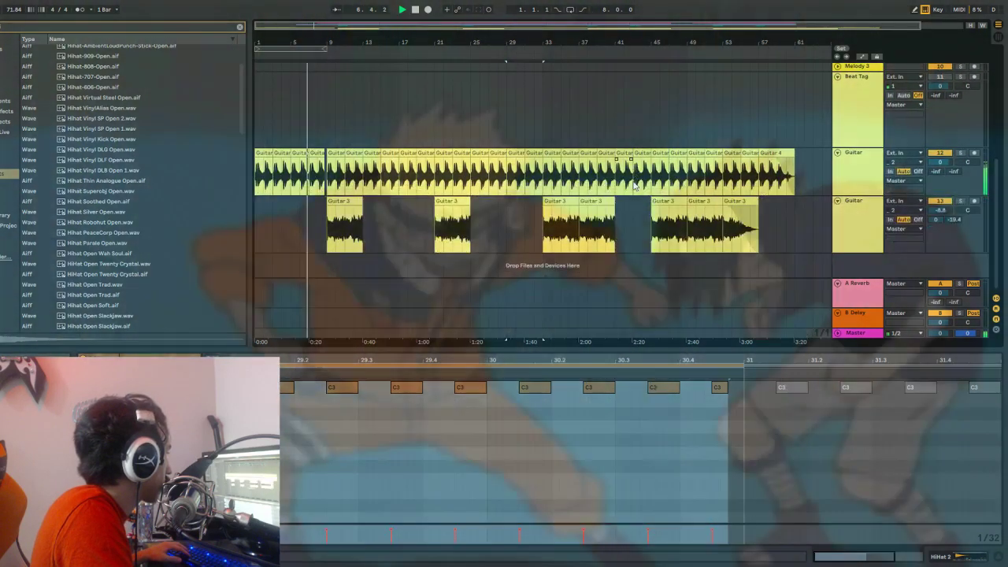
pyautogui.scroll(4, 633, 180)
pyautogui.scroll(-4, 632, 180)
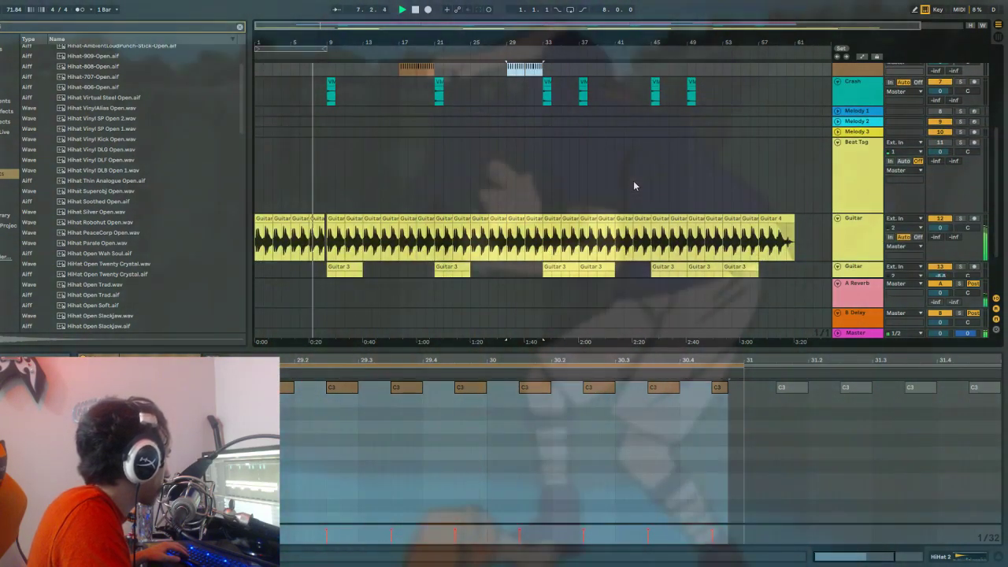
pyautogui.scroll(1, 636, 153)
pyautogui.click(654, 85)
pyautogui.hotkey('ctrl', 'v')
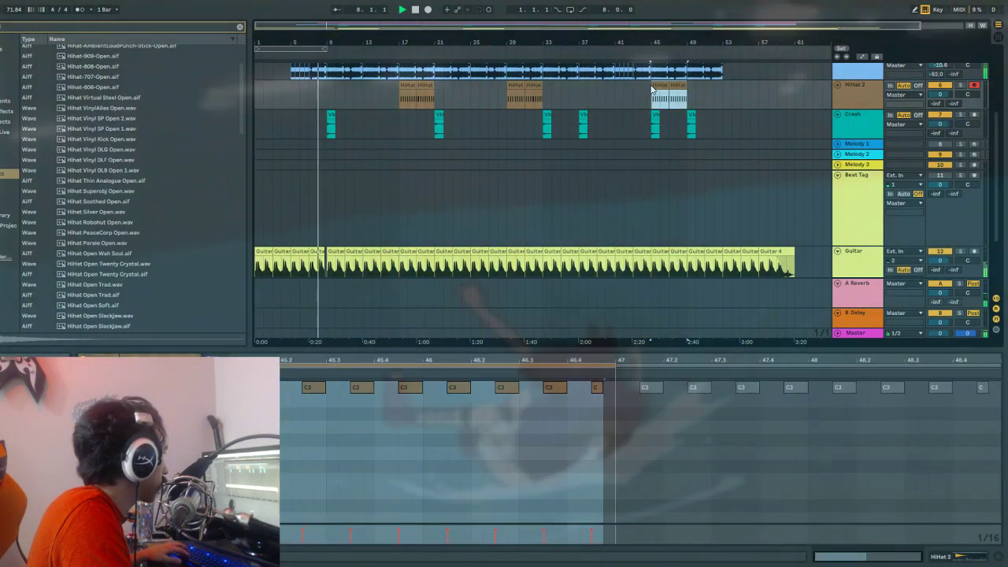
pyautogui.click(690, 98)
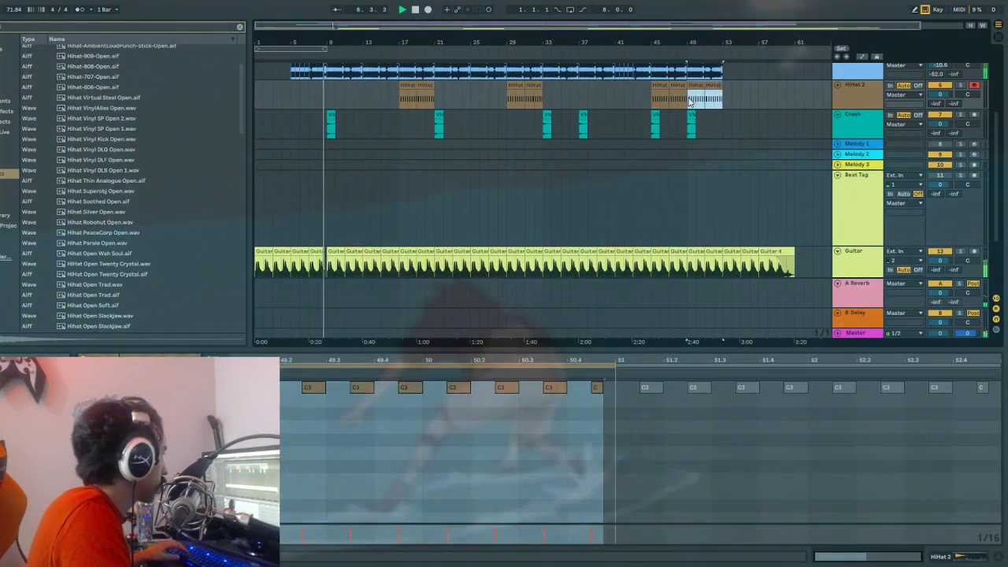
# Set the Snare track's volume to 2.1 while playing through the arrangement.
pyautogui.scroll(-3, 686, 97)
pyautogui.scroll(2, 681, 102)
pyautogui.scroll(-2, 674, 109)
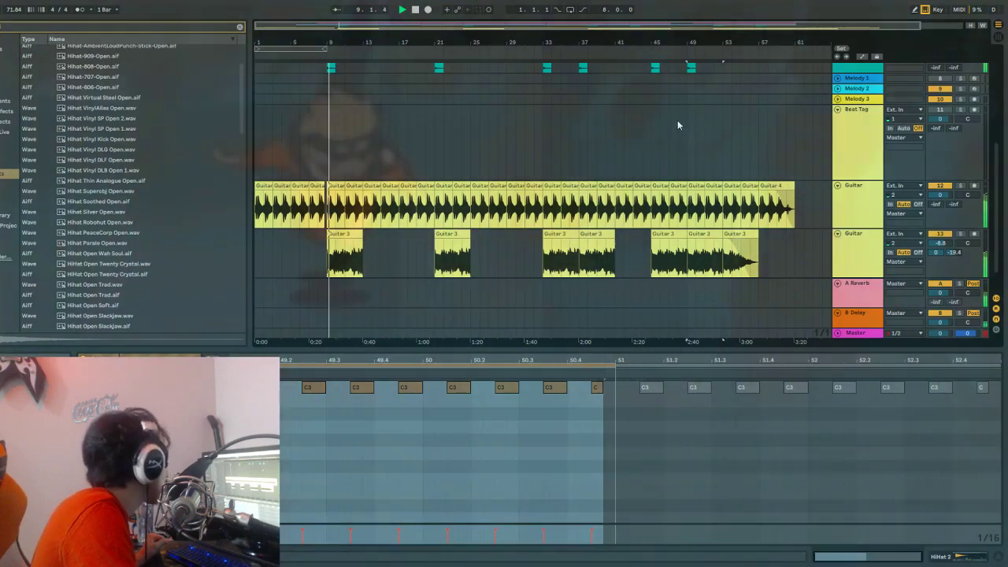
pyautogui.scroll(6, 665, 120)
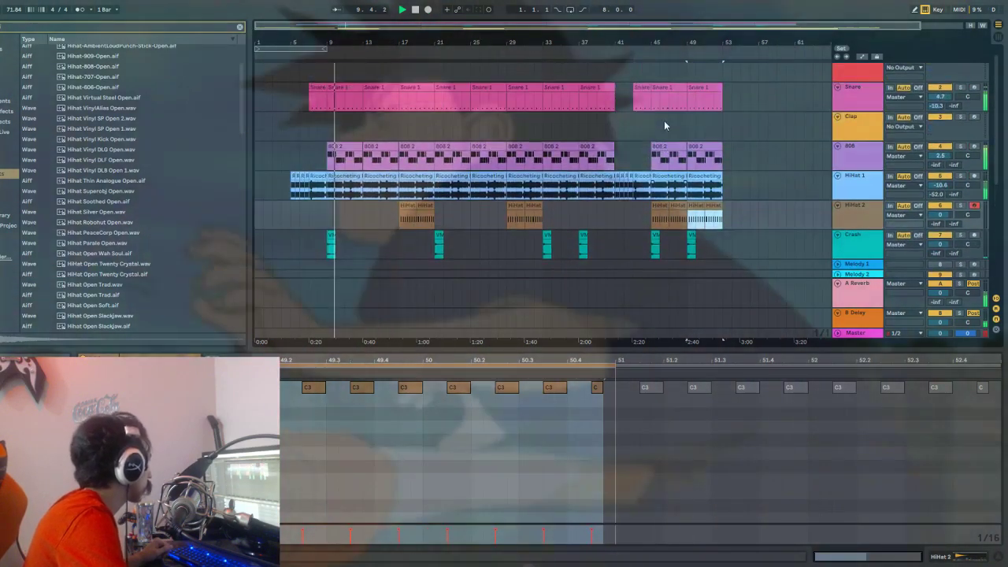
pyautogui.click(902, 101)
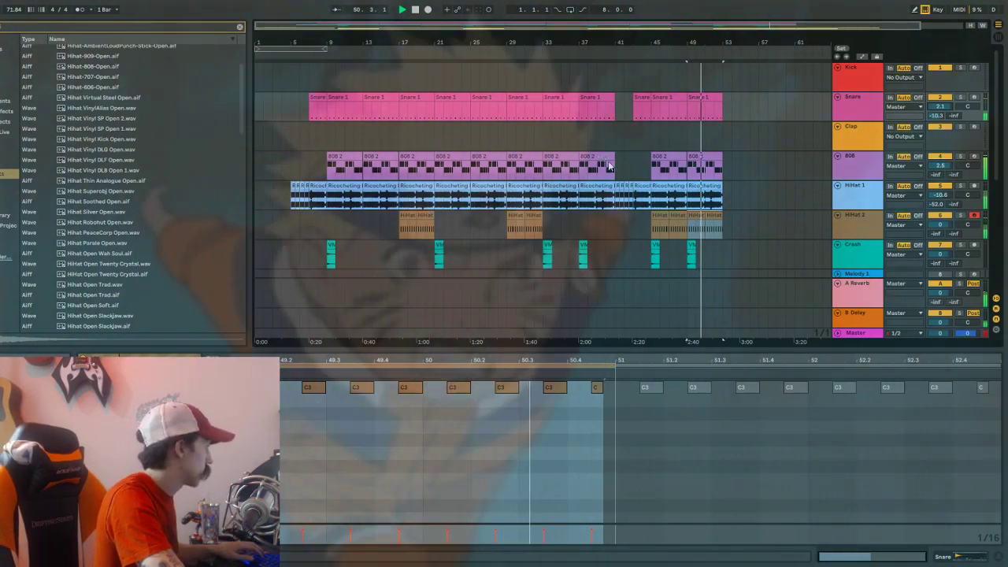
# Delete the two short clips in bar 41 on the HiHat 1 track and play the transition from there.
pyautogui.click(618, 164)
pyautogui.press('space')
pyautogui.scroll(-2, 620, 147)
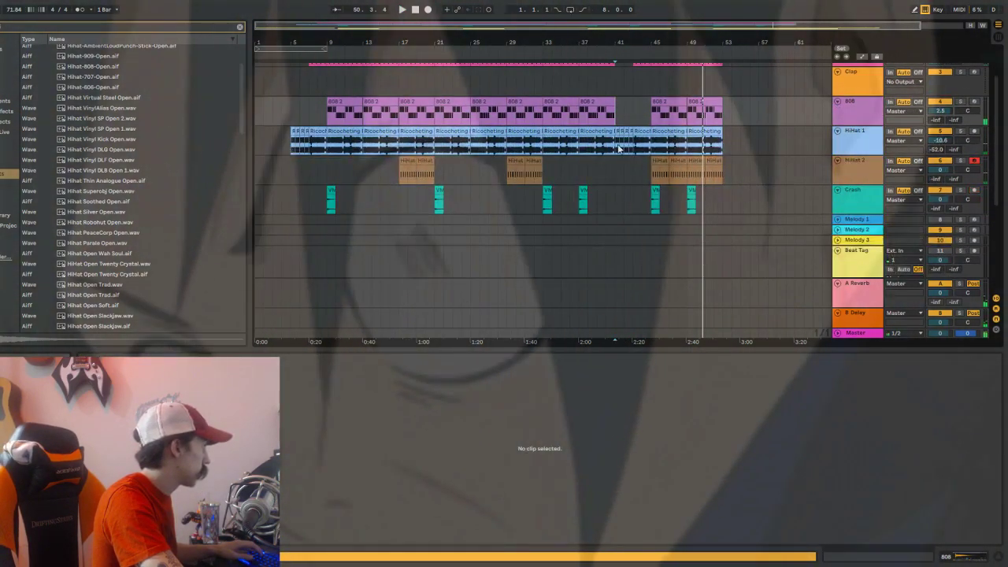
pyautogui.scroll(-5, 618, 148)
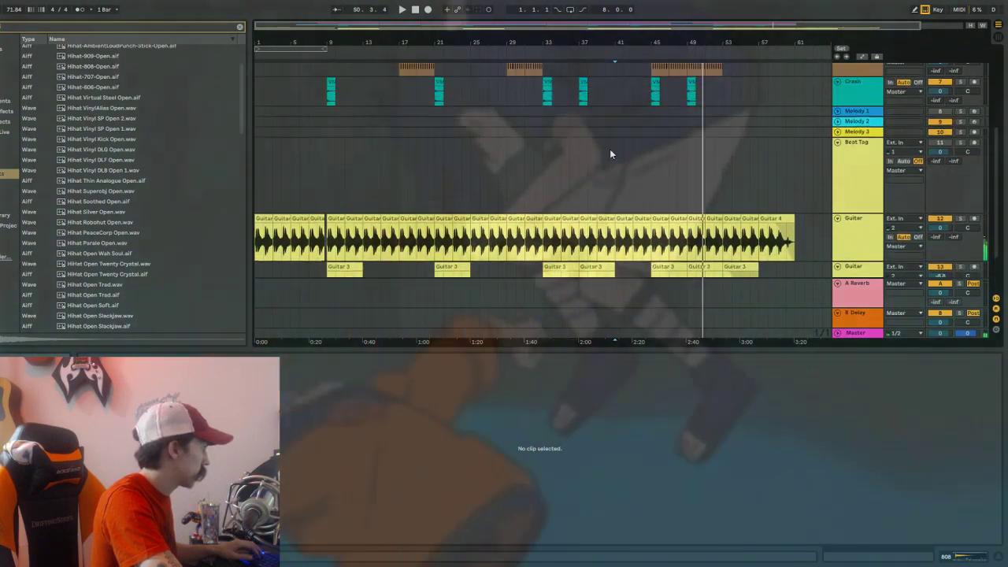
pyautogui.scroll(5, 610, 154)
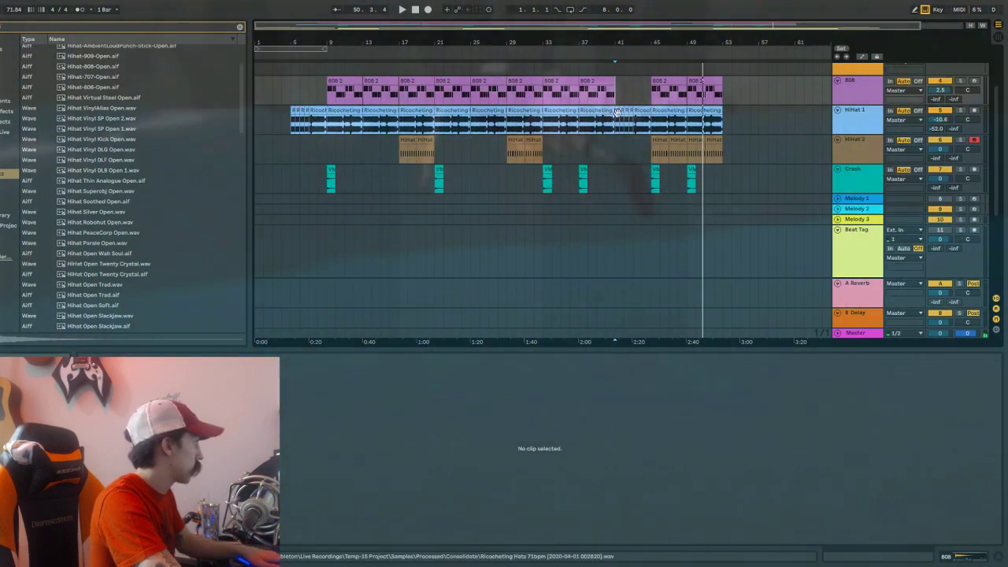
pyautogui.click(617, 116)
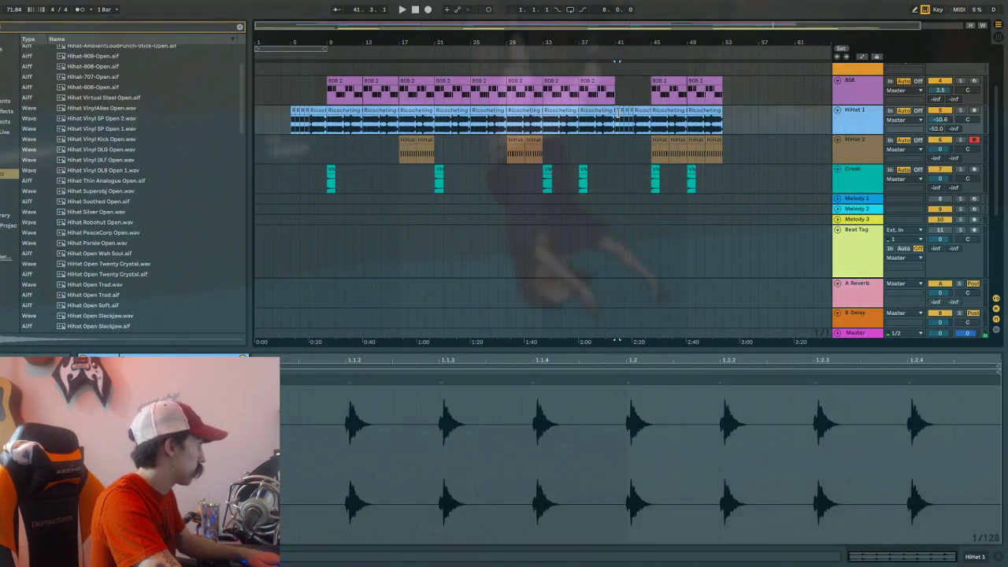
pyautogui.click(620, 117)
pyautogui.click(620, 116)
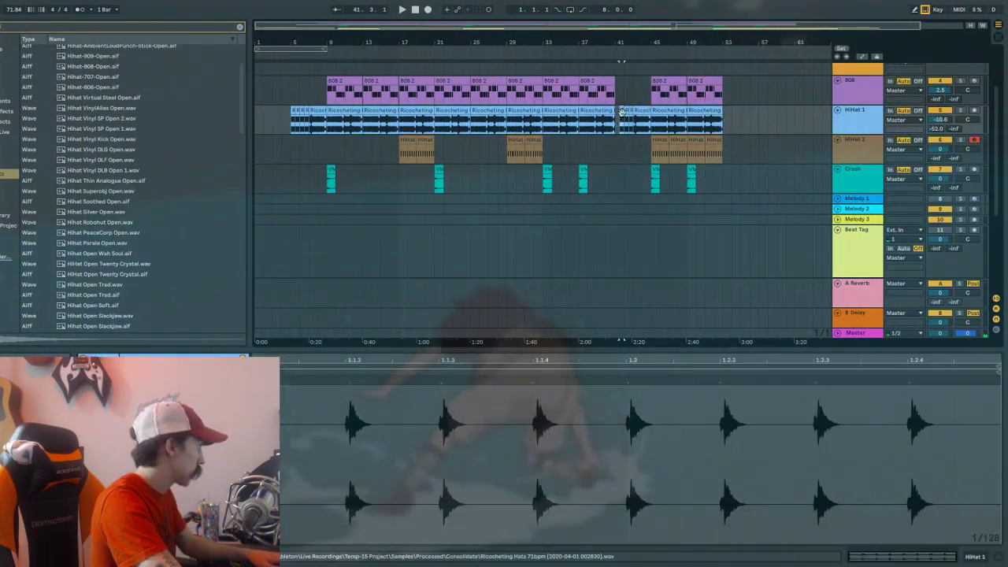
pyautogui.press('Delete')
pyautogui.click(620, 123)
pyautogui.press('space')
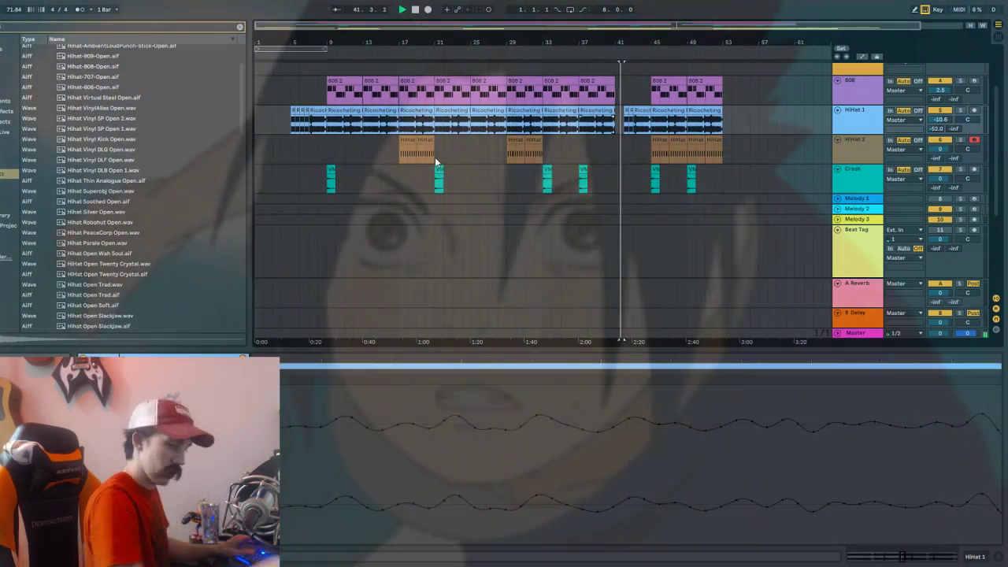
pyautogui.press('space')
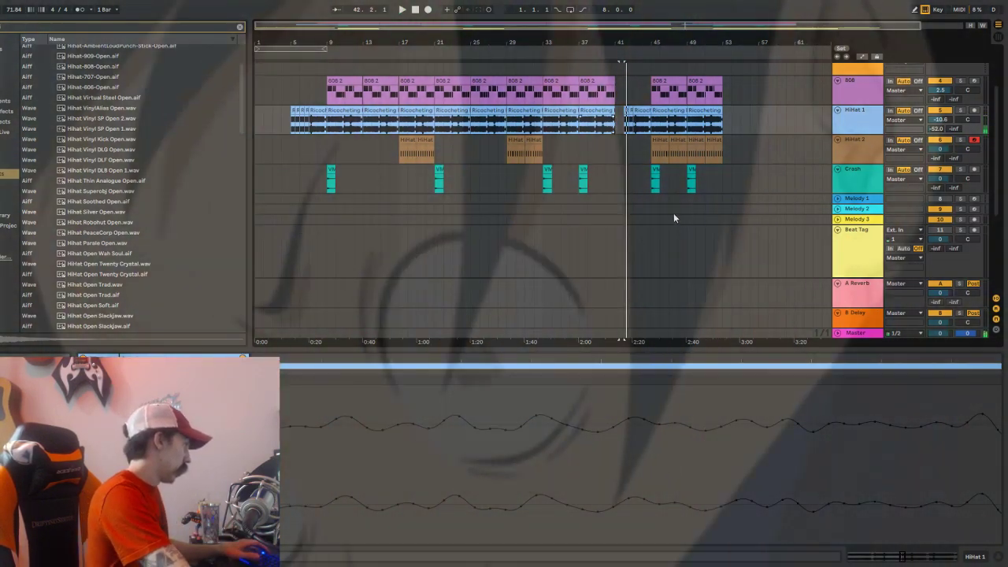
# Play the beat from bar 37 and then repeatedly from the start, checking the drum and guitar tracks.
pyautogui.click(582, 147)
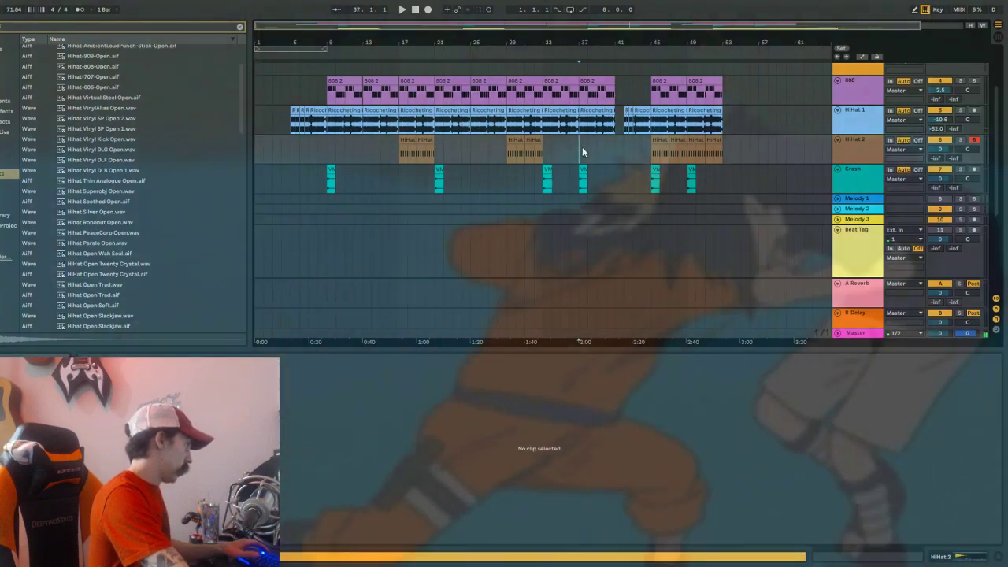
pyautogui.press('space')
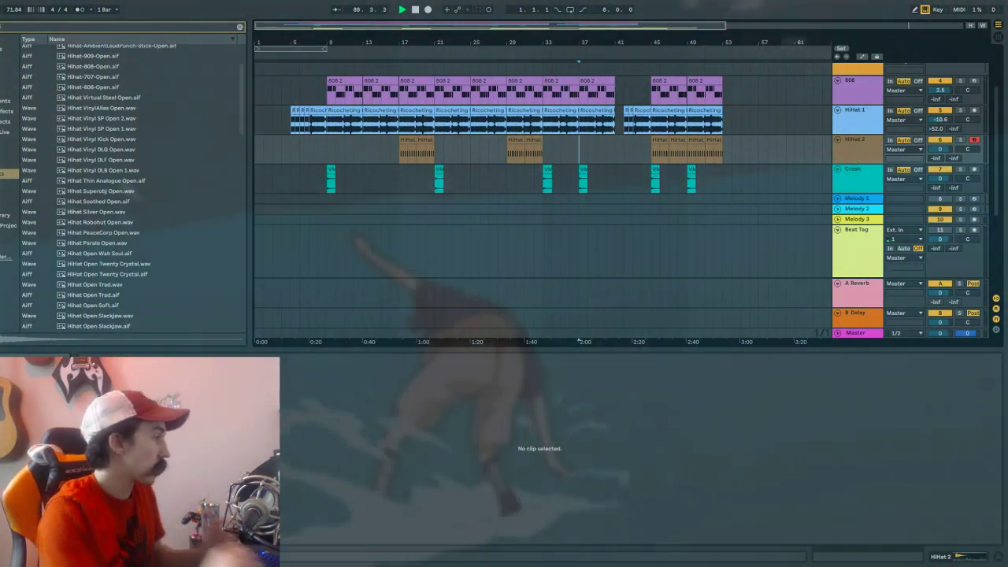
pyautogui.doubleClick(415, 10)
pyautogui.click(402, 9)
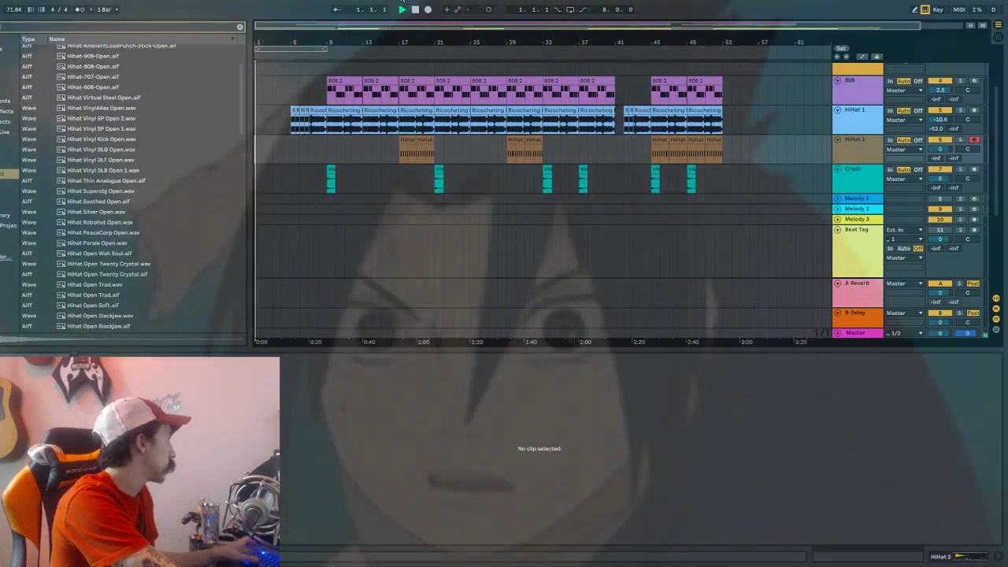
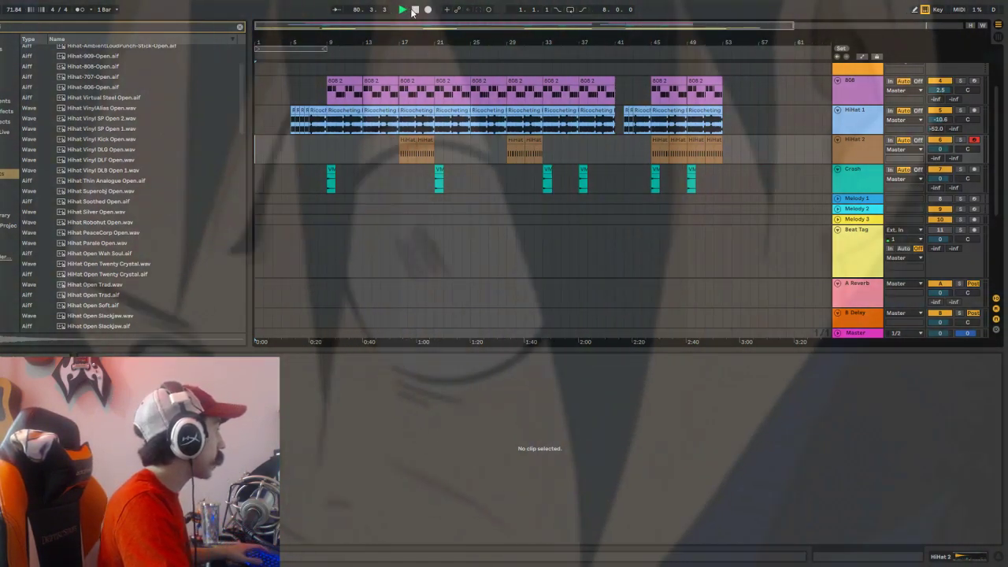
pyautogui.click(414, 11)
pyautogui.press('space')
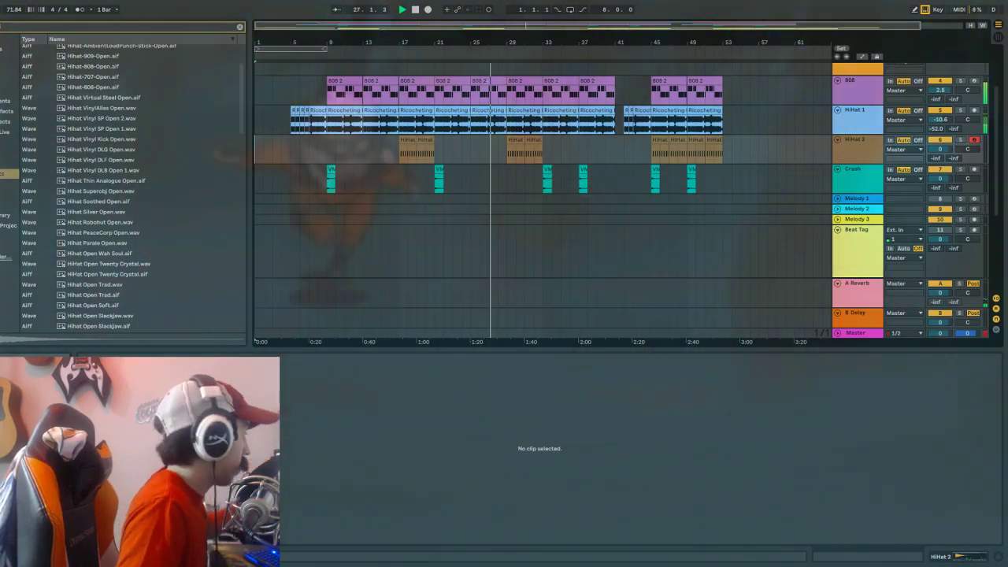
pyautogui.press('space')
pyautogui.click(563, 209)
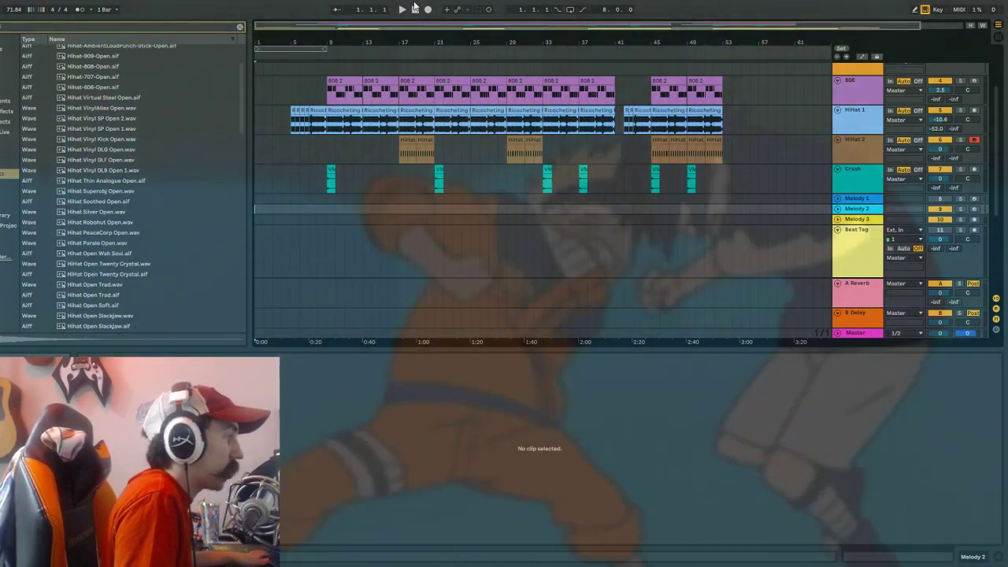
pyautogui.press('space')
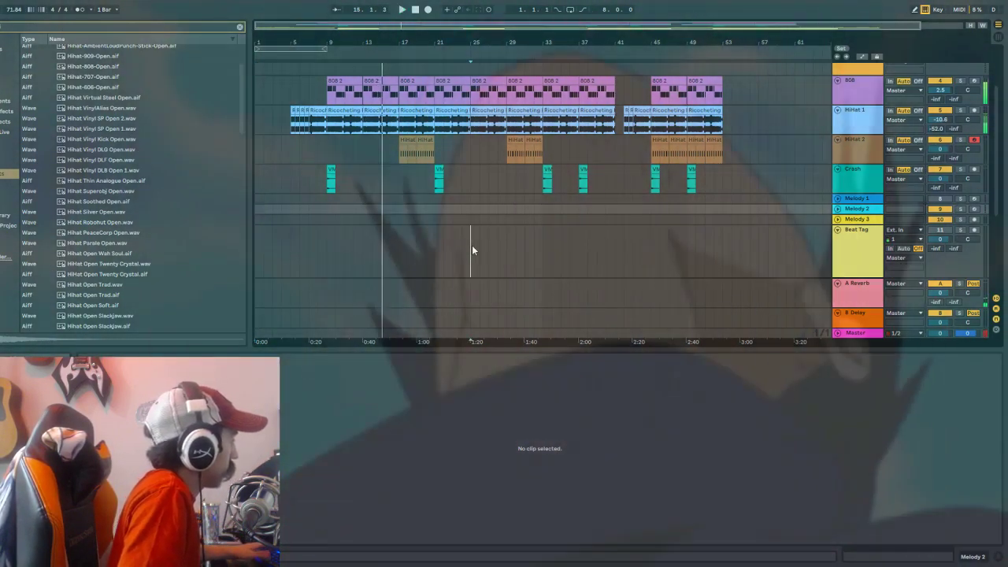
pyautogui.click(470, 245)
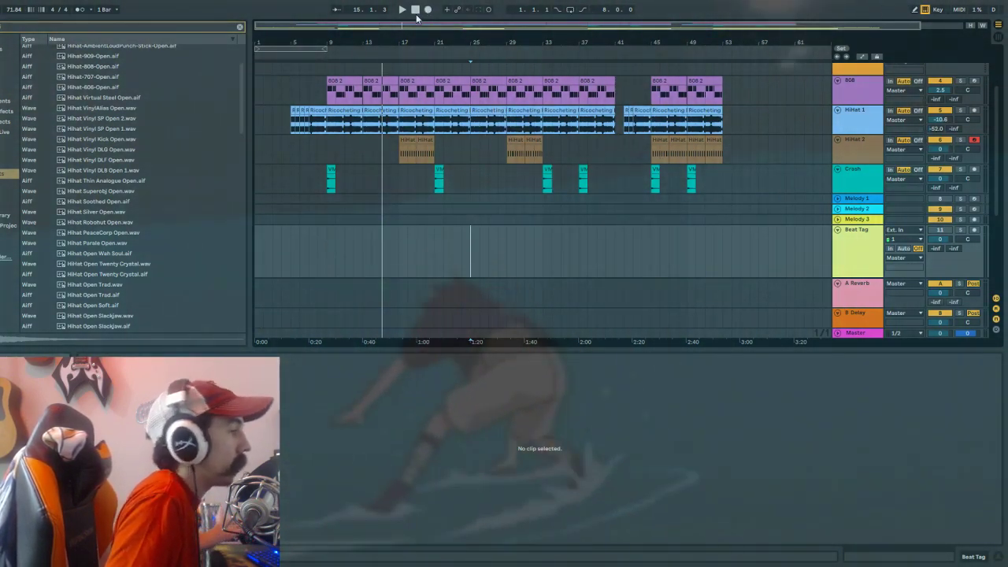
pyautogui.click(416, 10)
pyautogui.press('space')
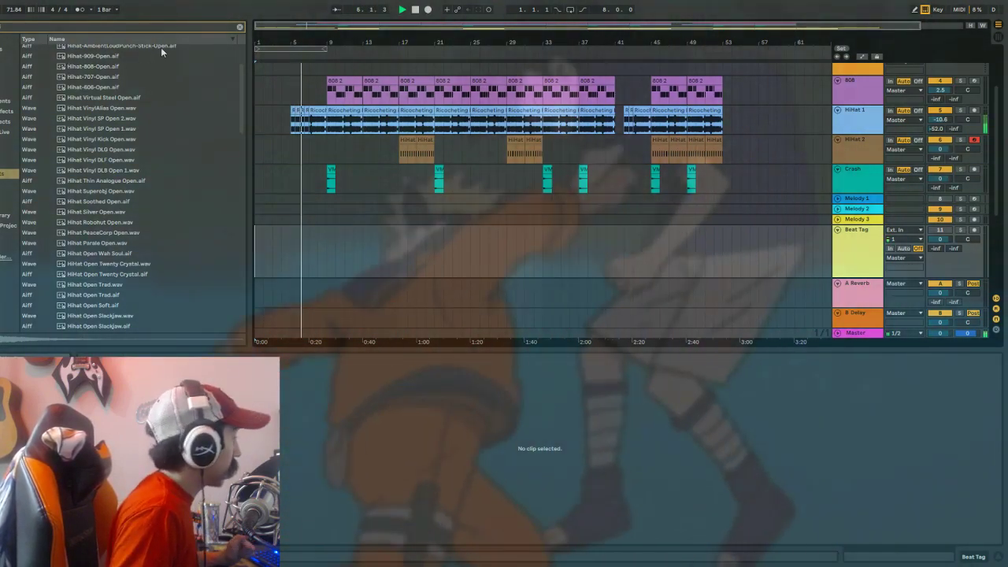
pyautogui.scroll(-5, 650, 214)
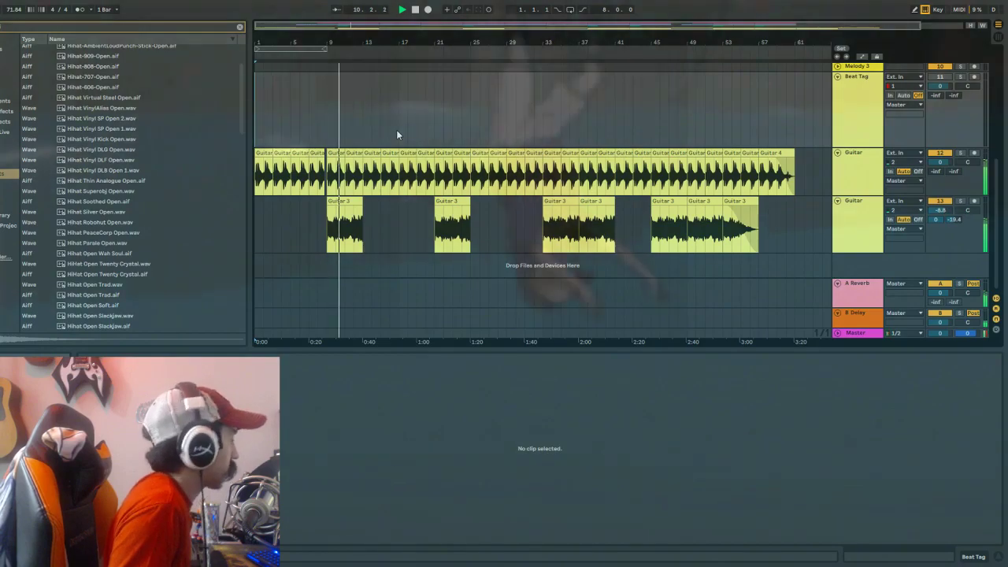
pyautogui.scroll(10, 481, 149)
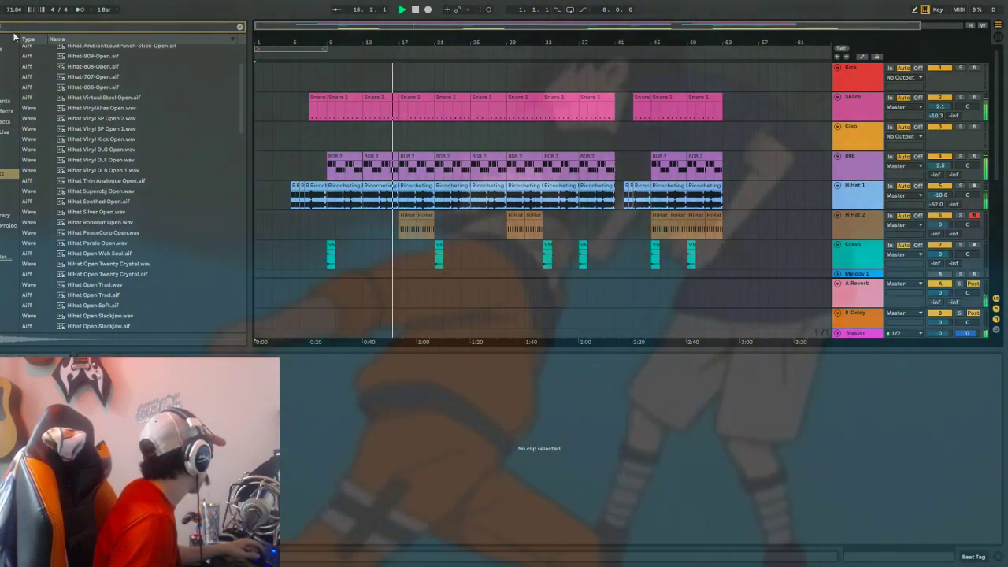
# Browse the favourited sounds for an extra percussion layer, auditioning VM7_Kit4_Crash_123_G#_minor.wav, OS_SB_Nice_Hat.wav and Shaker Tamb Layer.aif.
pyautogui.click(2, 49)
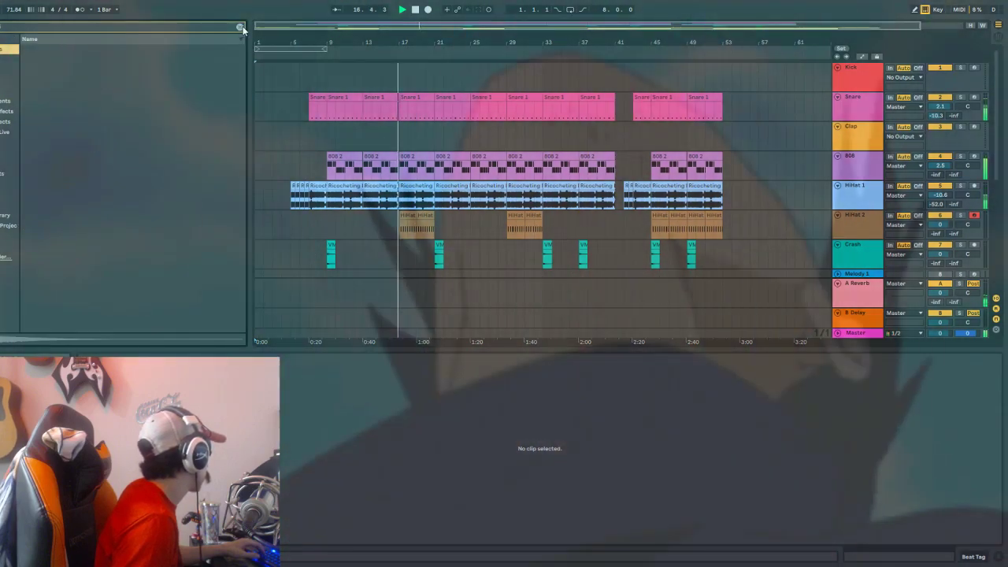
pyautogui.click(240, 27)
pyautogui.click(77, 69)
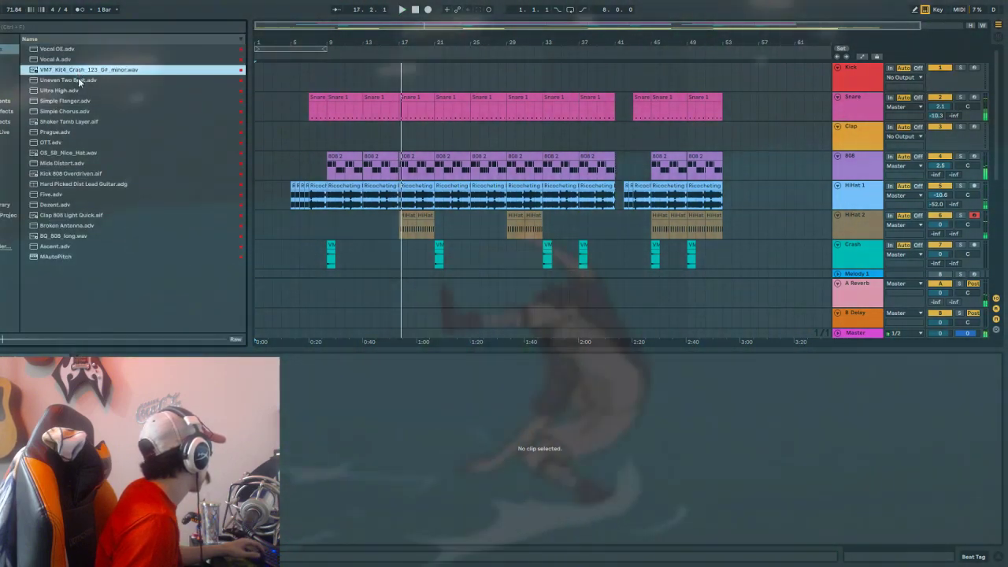
pyautogui.click(59, 185)
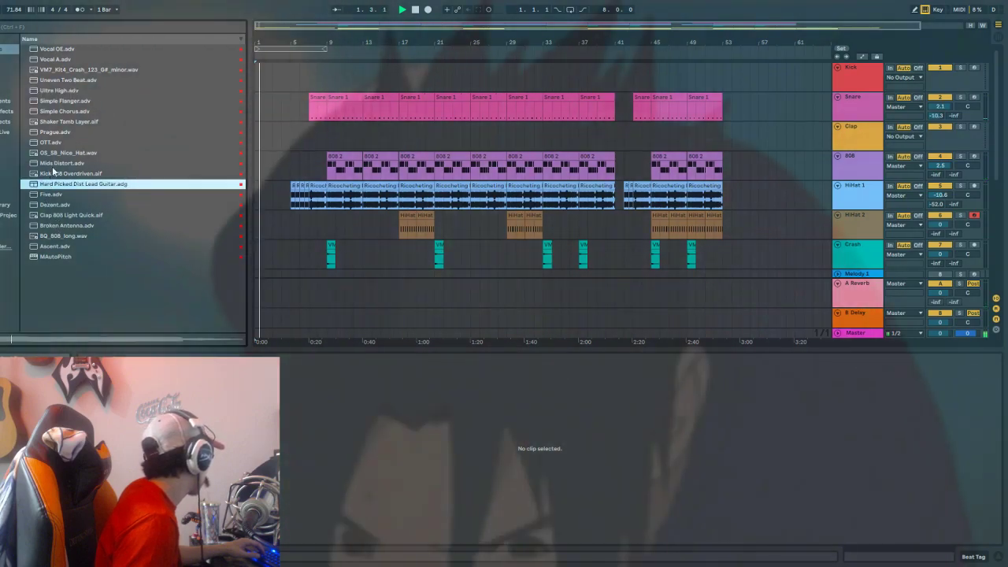
pyautogui.press('Up')
pyautogui.press('Up')
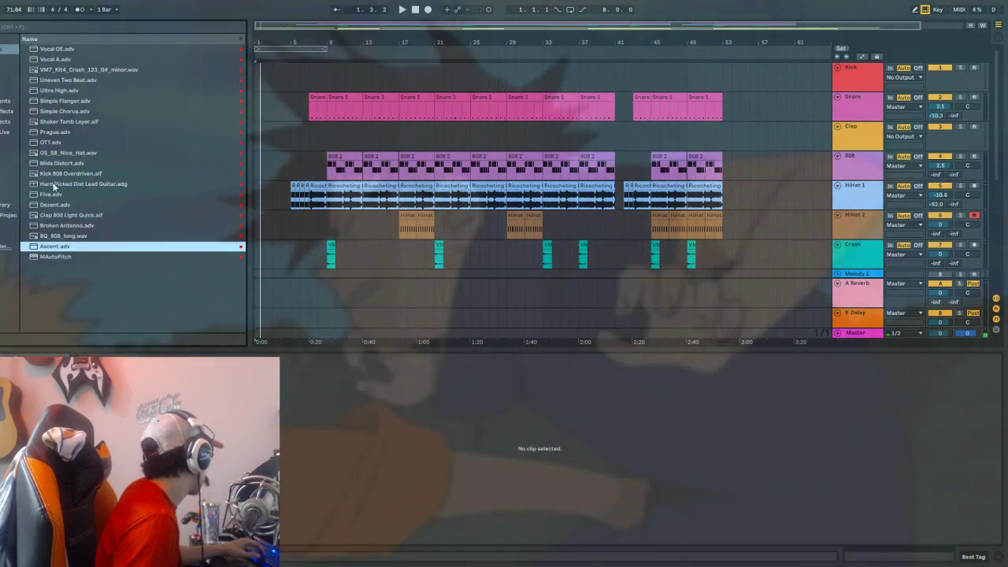
pyautogui.click(71, 154)
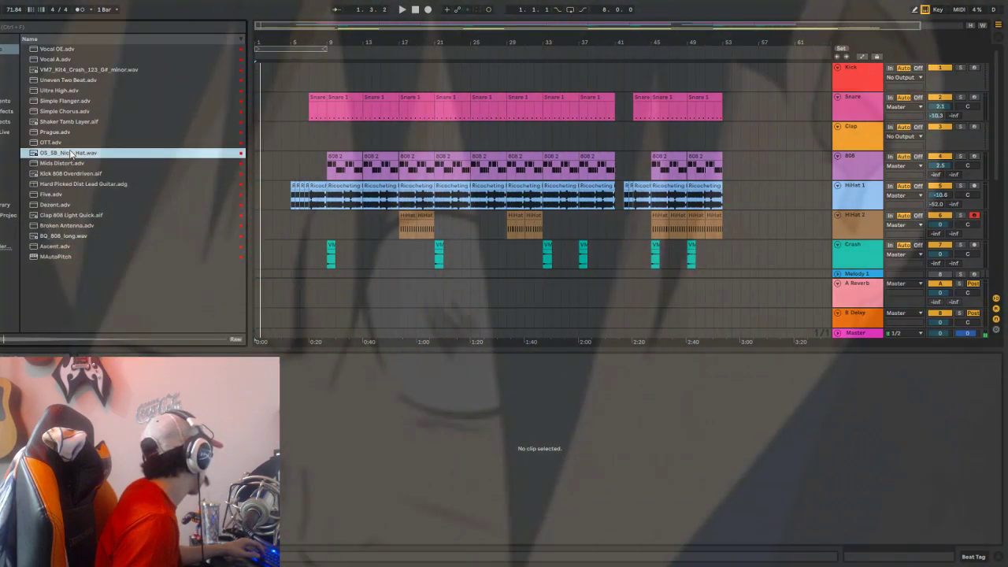
pyautogui.click(68, 122)
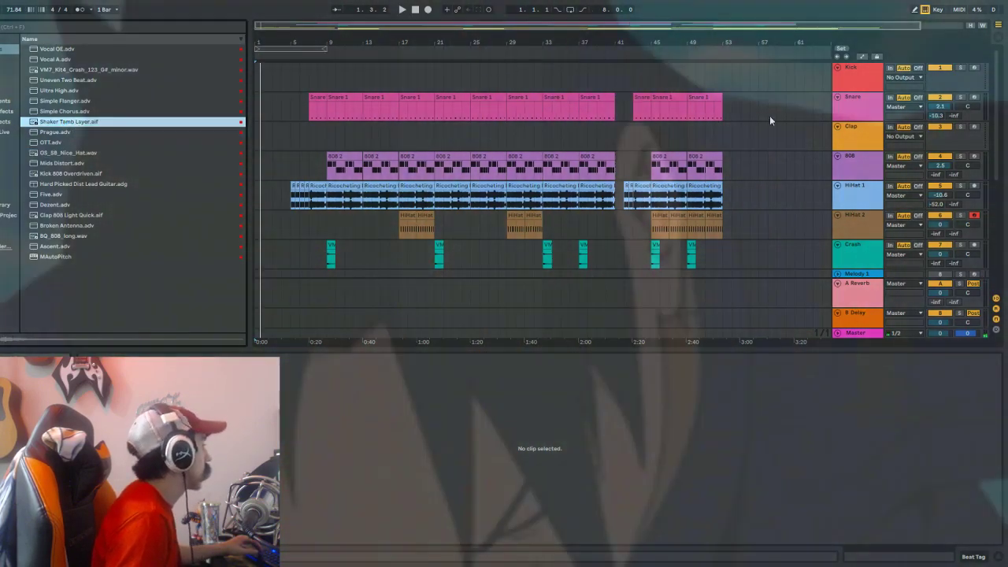
pyautogui.click(882, 138)
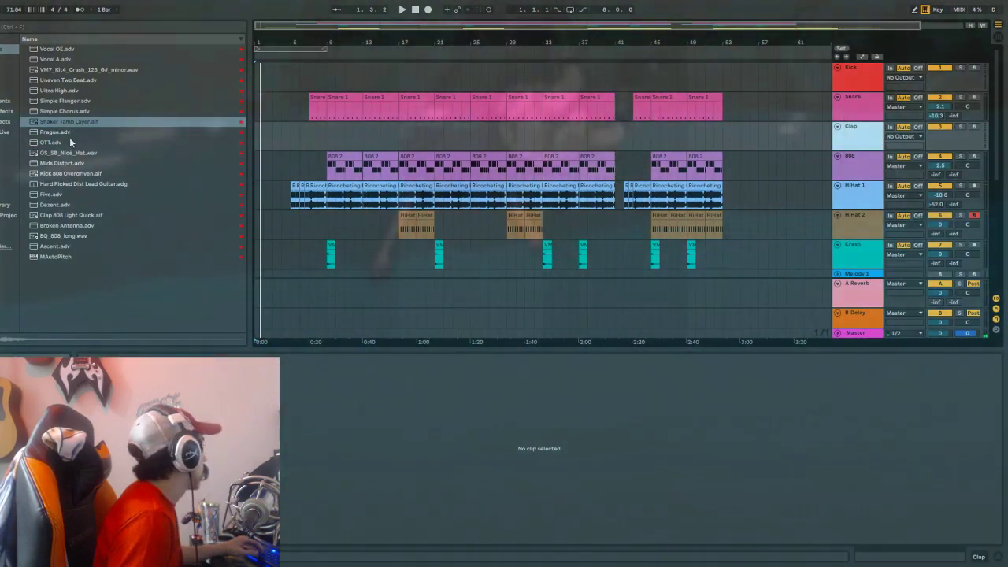
pyautogui.press('space')
# Play the arrangement from bar 5, where the HiHat 1 clips begin, and look over the drum tracks.
pyautogui.scroll(-5, 506, 215)
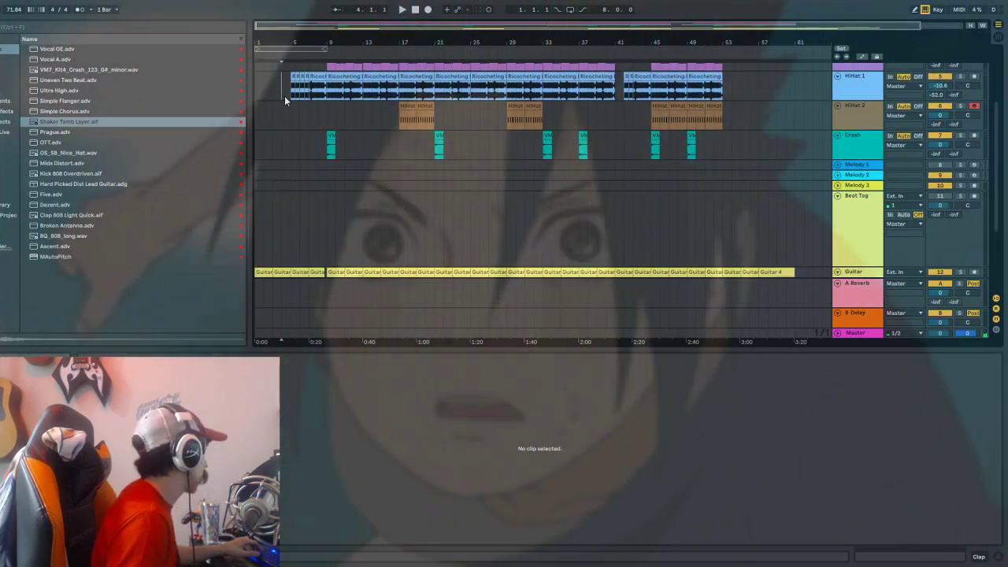
pyautogui.click(293, 90)
pyautogui.scroll(2, 363, 100)
pyautogui.scroll(5, 459, 153)
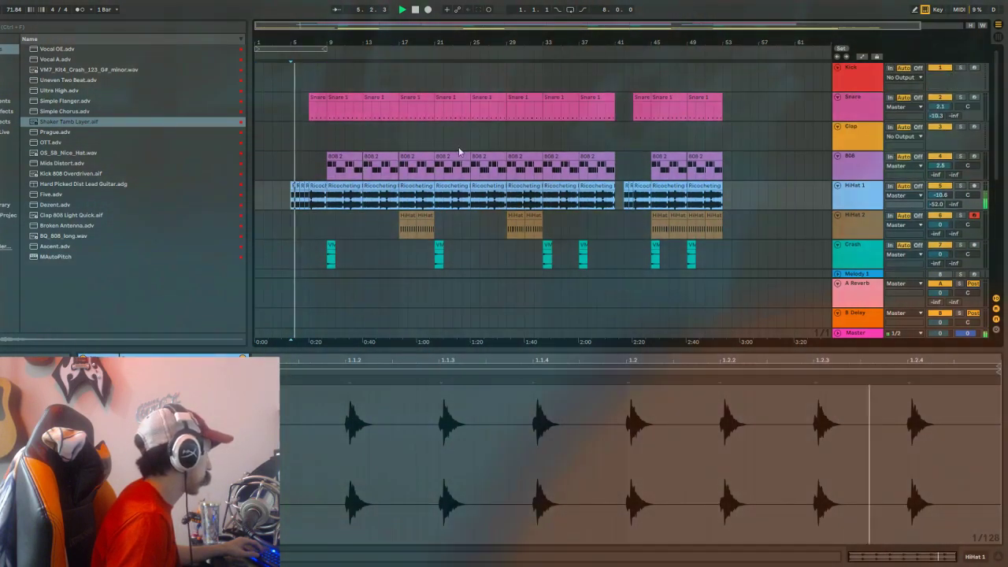
pyautogui.scroll(-5, 583, 180)
pyautogui.scroll(3, 583, 181)
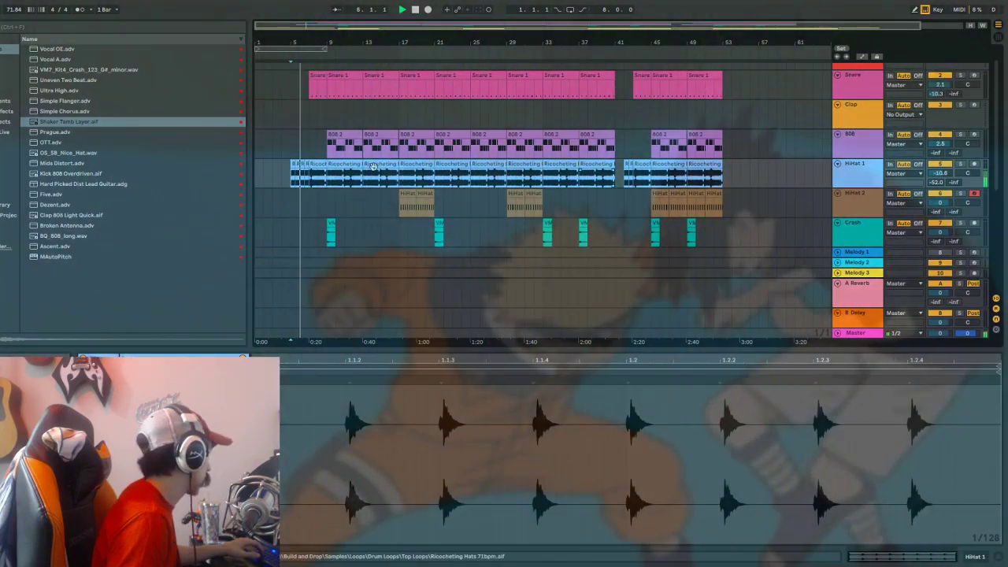
# Load Shaker Tamb Layer.aif onto the Clap track and record a part with it from bar 7 into bar 14.
pyautogui.click(258, 112)
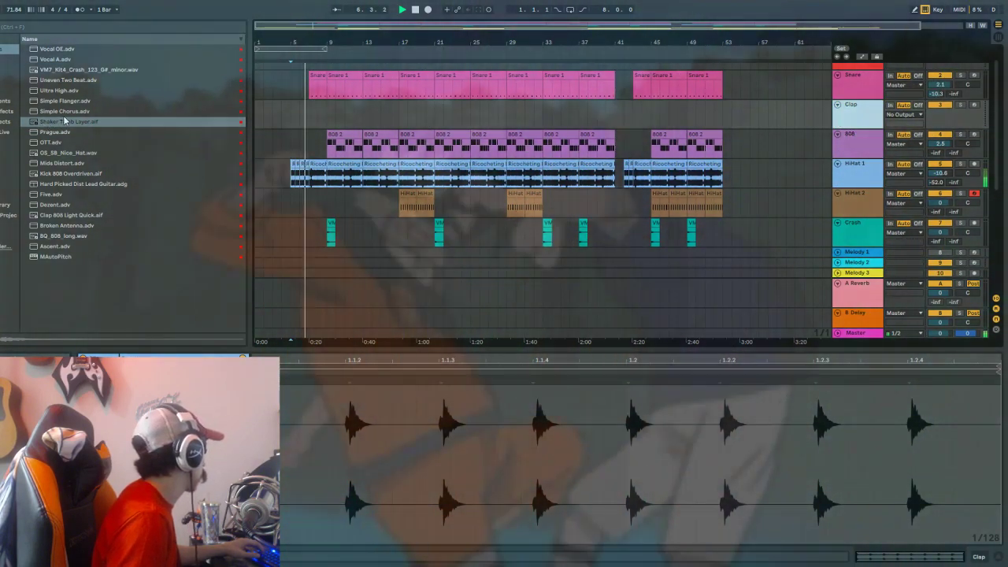
pyautogui.doubleClick(65, 115)
pyautogui.hotkey('ctrl', 'z')
pyautogui.click(65, 122)
pyautogui.doubleClick(64, 120)
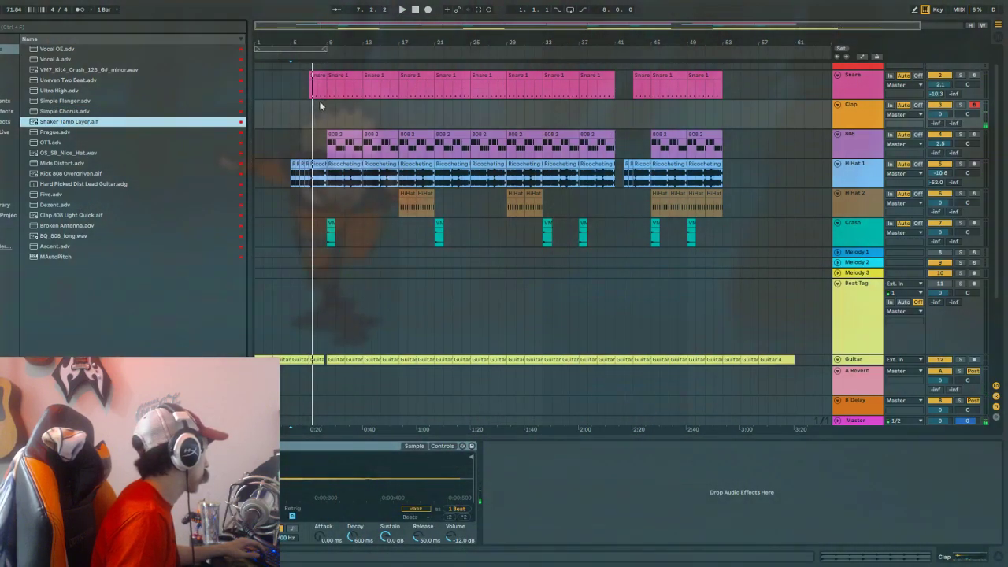
pyautogui.click(308, 110)
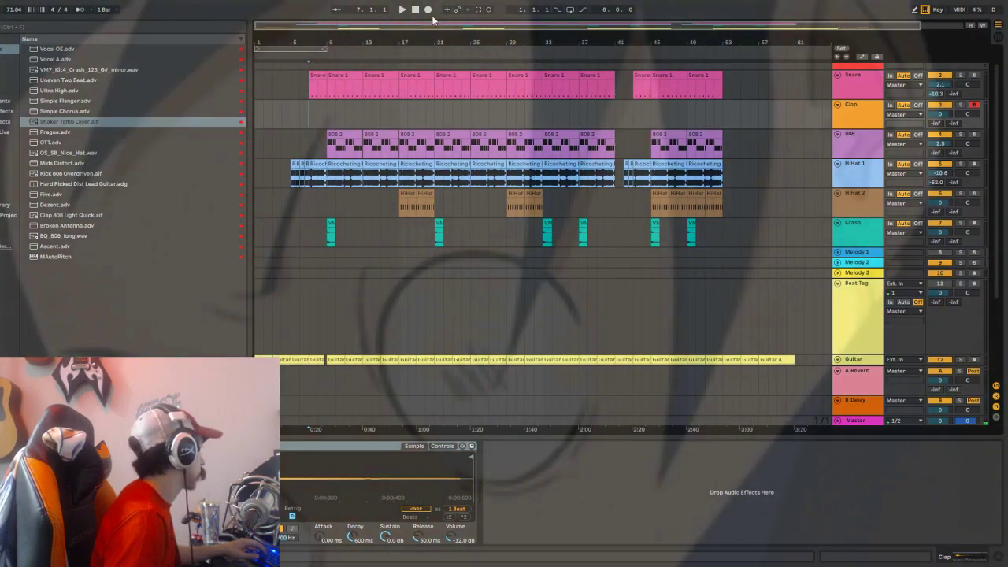
pyautogui.click(428, 9)
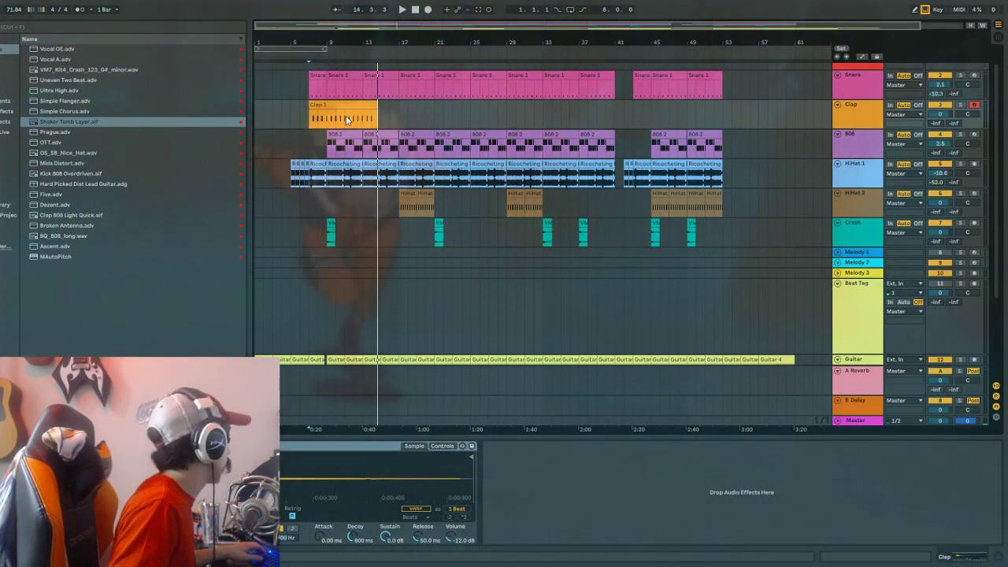
# Split the recorded Clap clip at bar 9, delete the part before it, and select the remaining clip.
pyautogui.click(328, 120)
pyautogui.hotkey('ctrl', 'e')
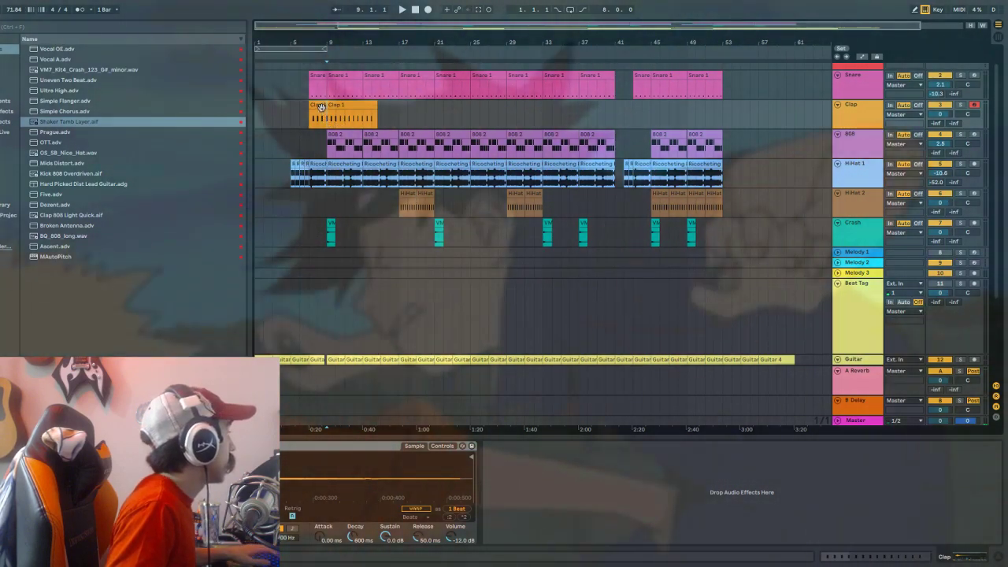
pyautogui.click(320, 105)
pyautogui.press('Delete')
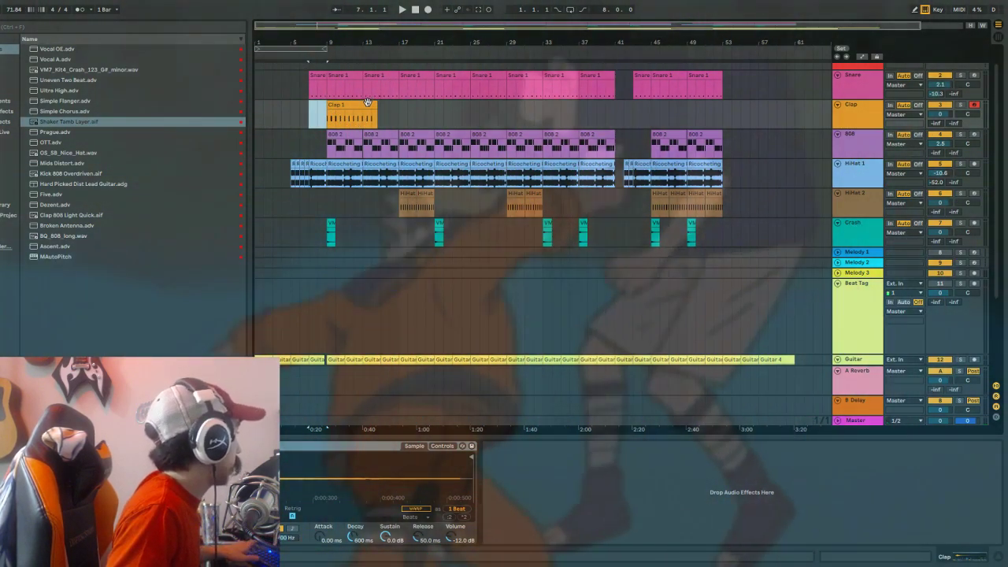
pyautogui.click(377, 105)
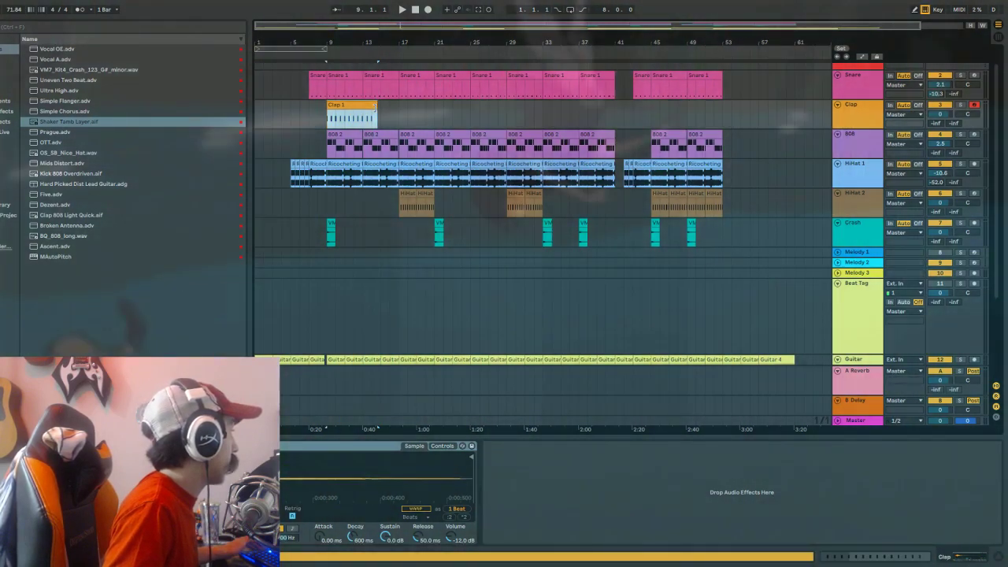
# Shorten the Clap clip so it ends at bar 13, open its notes and quantize all of them.
pyautogui.doubleClick(356, 104)
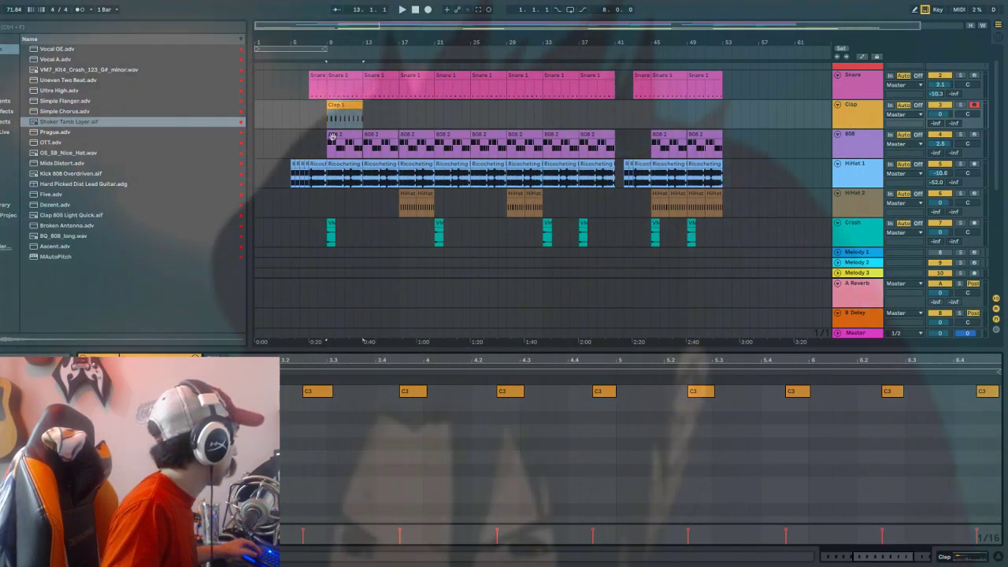
pyautogui.click(340, 471)
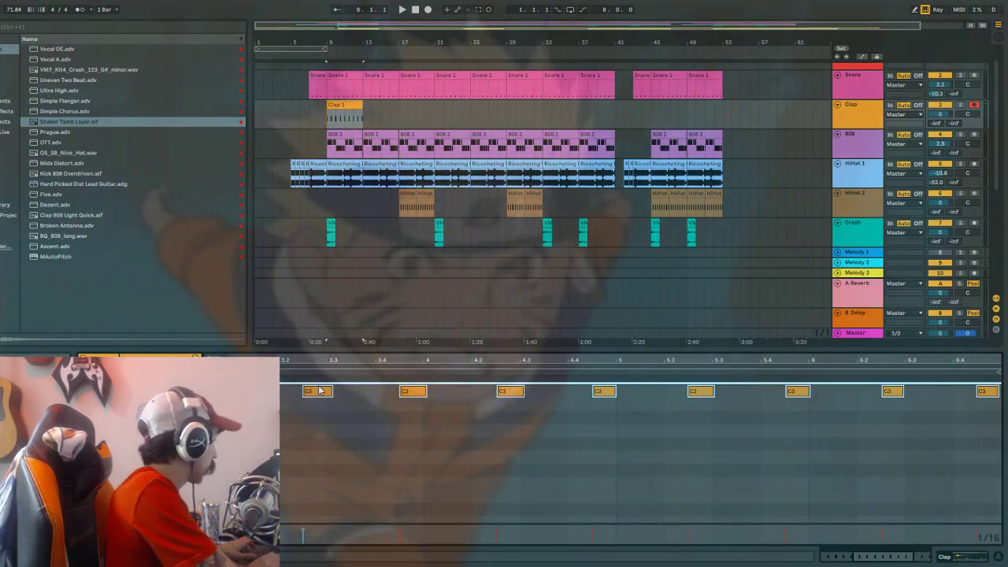
pyautogui.hotkey('ctrl', 'u')
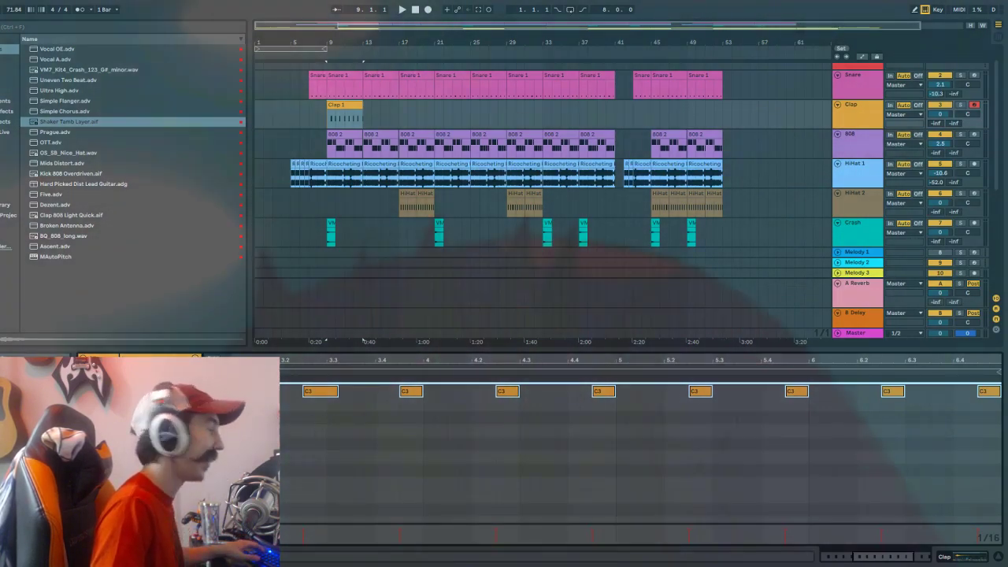
# Play the quantized Clap clip from bar 9 and check it against its sampler, the other drums and the guitar tracks.
pyautogui.press('space')
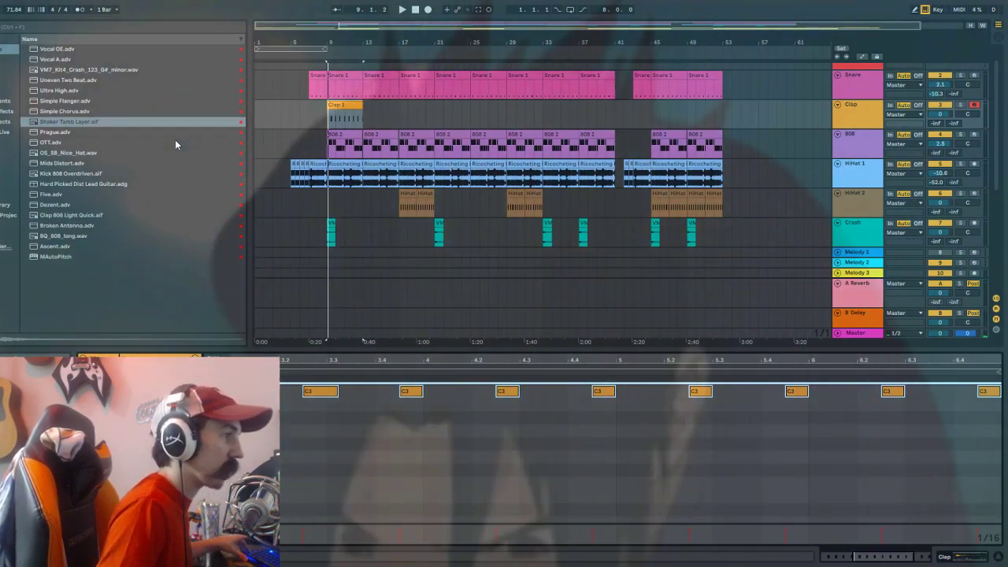
pyautogui.press('space')
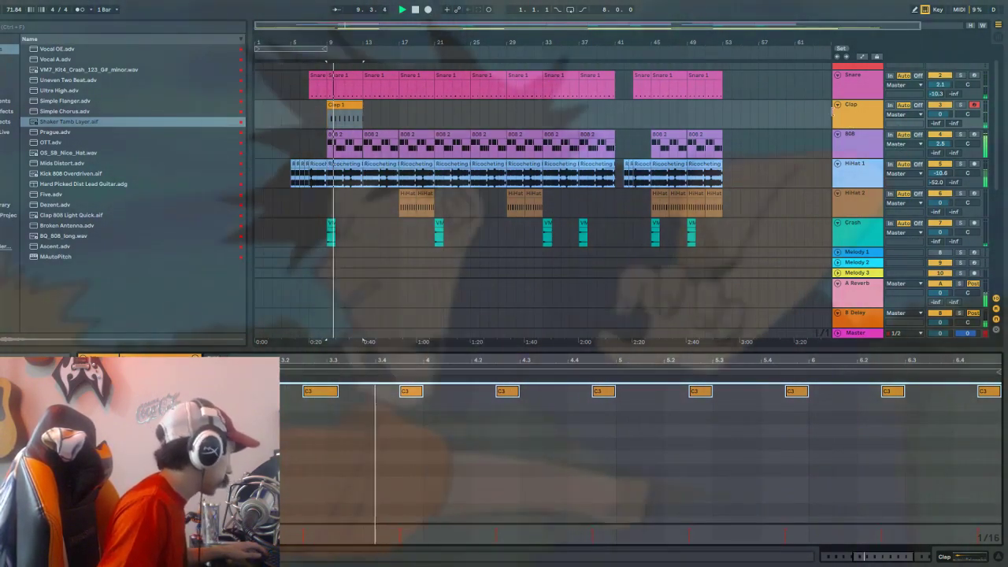
pyautogui.doubleClick(861, 115)
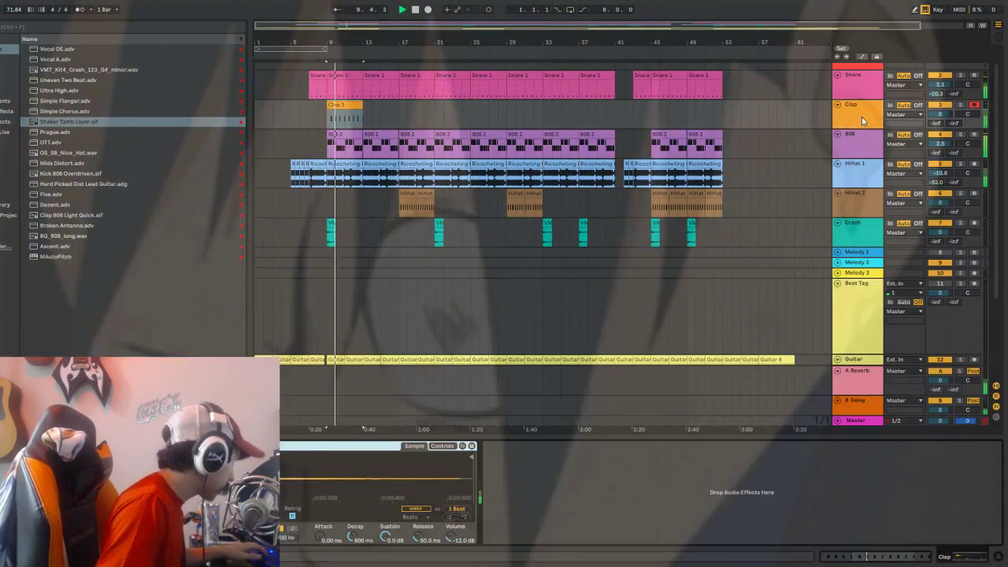
pyautogui.doubleClick(348, 102)
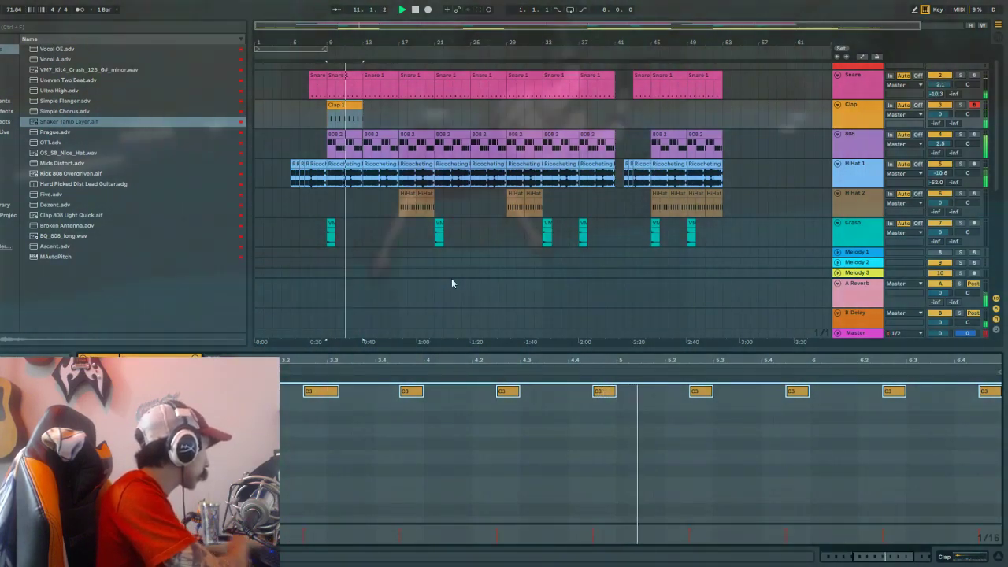
pyautogui.click(353, 116)
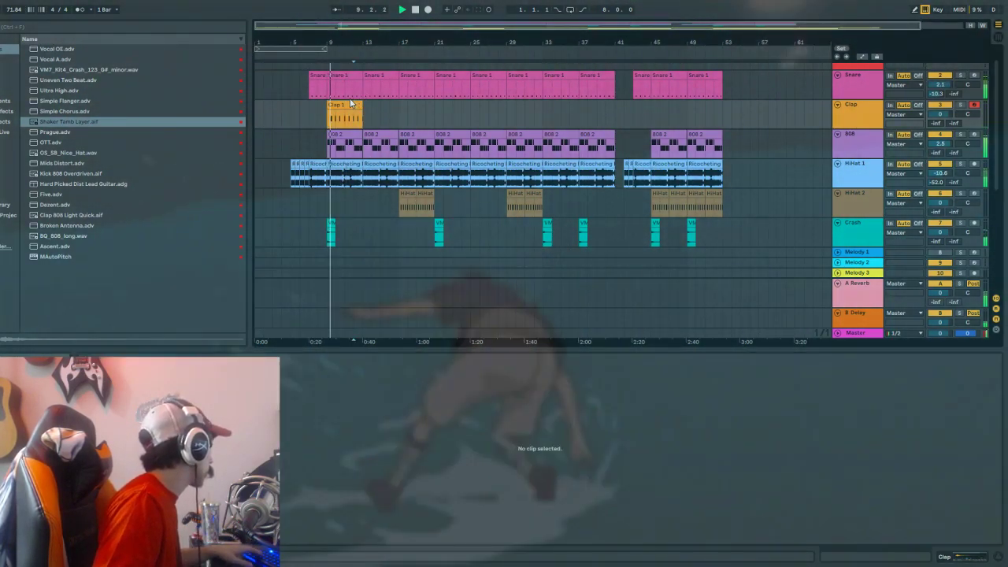
pyautogui.scroll(-5, 375, 155)
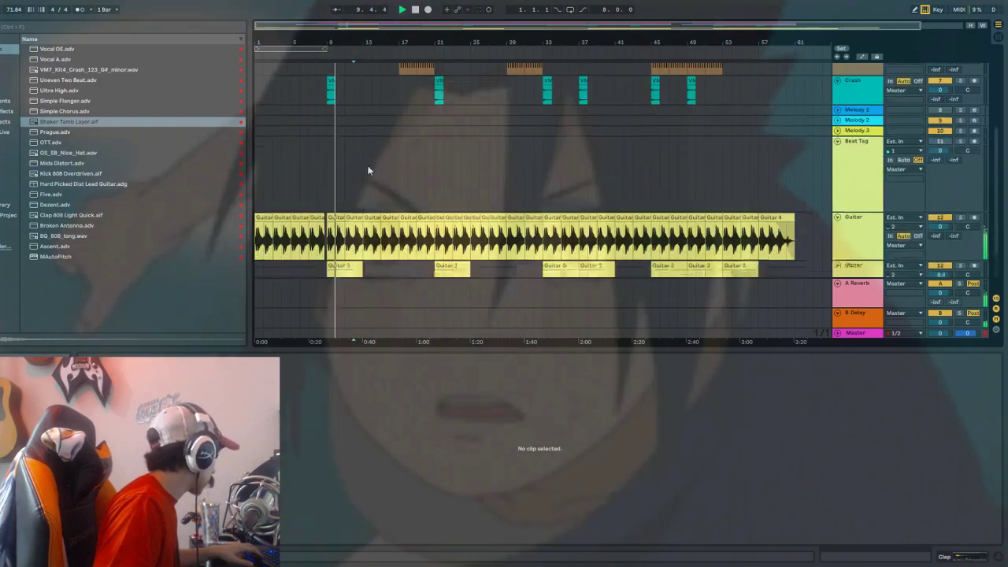
pyautogui.scroll(5, 368, 165)
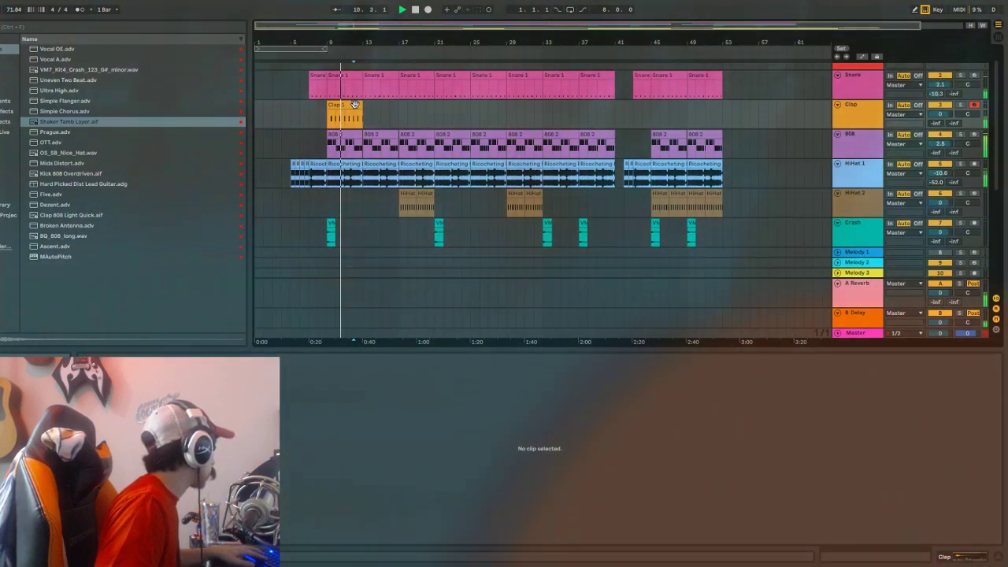
# Duplicate the four-bar Clap clip back to back along its track from bar 13 until it reaches bar 41.
pyautogui.click(356, 104)
pyautogui.hotkey('ctrl', 'd')
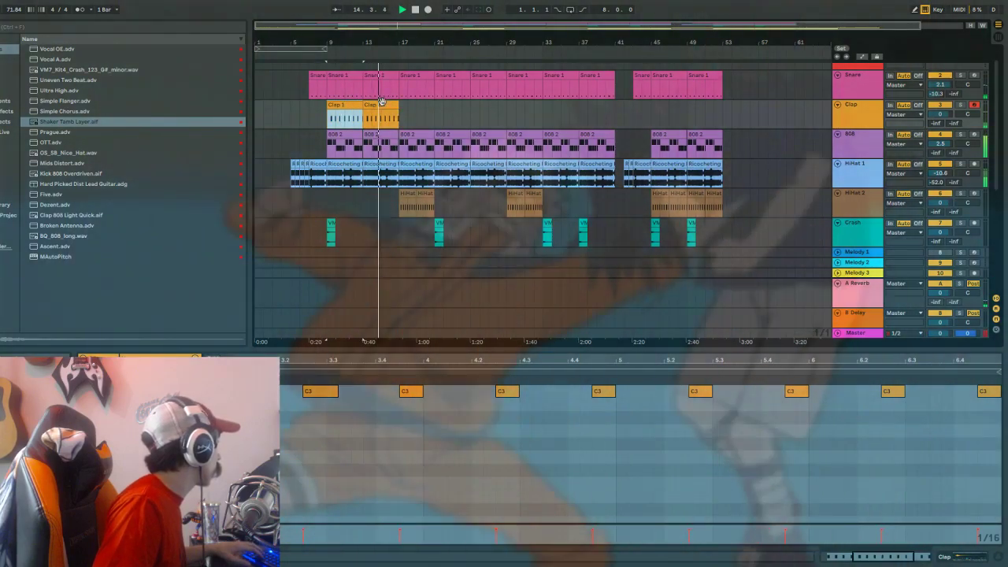
pyautogui.click(380, 105)
pyautogui.hotkey('ctrl', 'd')
pyautogui.hotkey('ctrl', 'd')
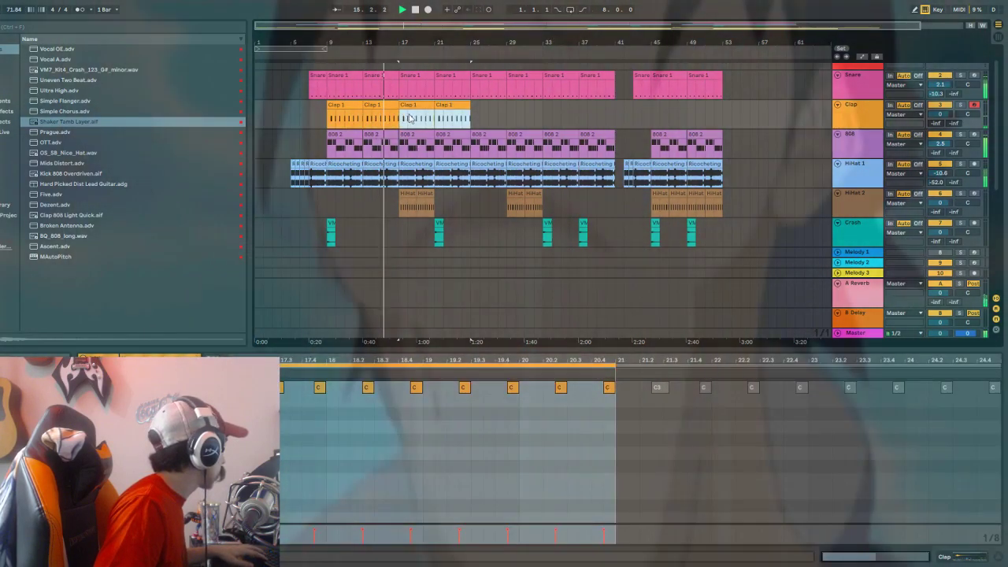
pyautogui.click(476, 119)
pyautogui.click(472, 120)
pyautogui.hotkey('ctrl', 'v')
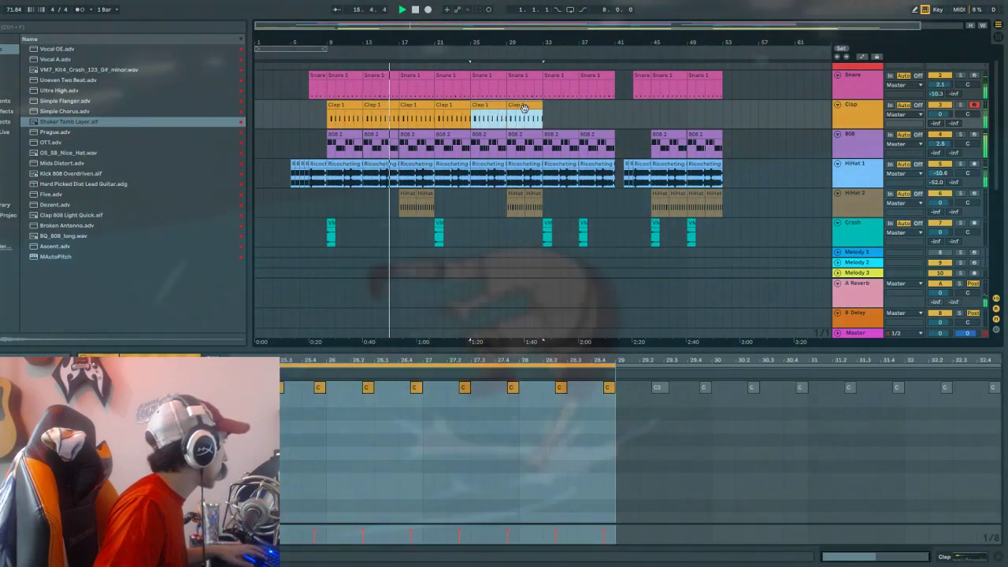
# Paste the pair of Clap clips at bar 43, then paste the pair again at bar 51.
pyautogui.click(635, 120)
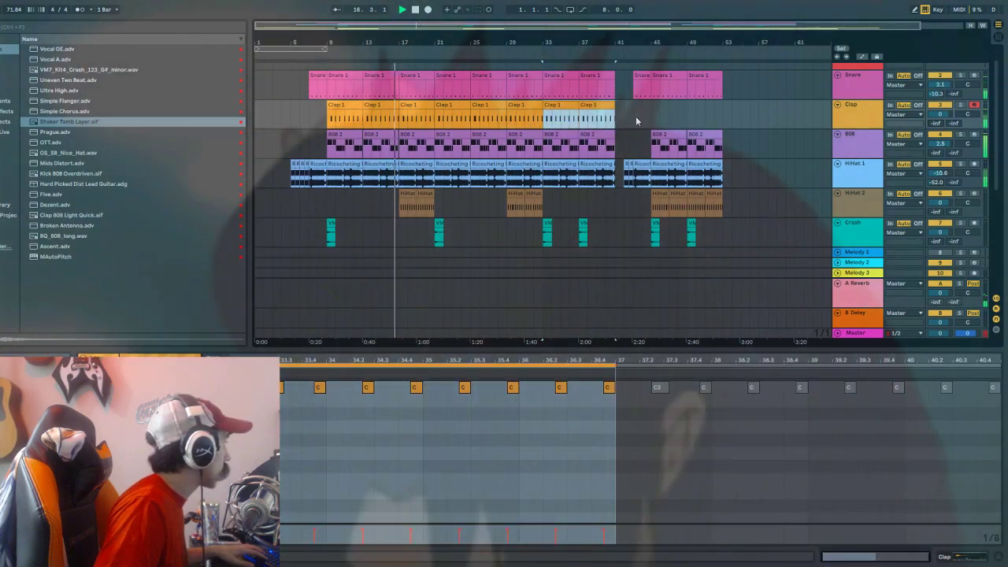
pyautogui.hotkey('ctrl', 'v')
pyautogui.click(709, 118)
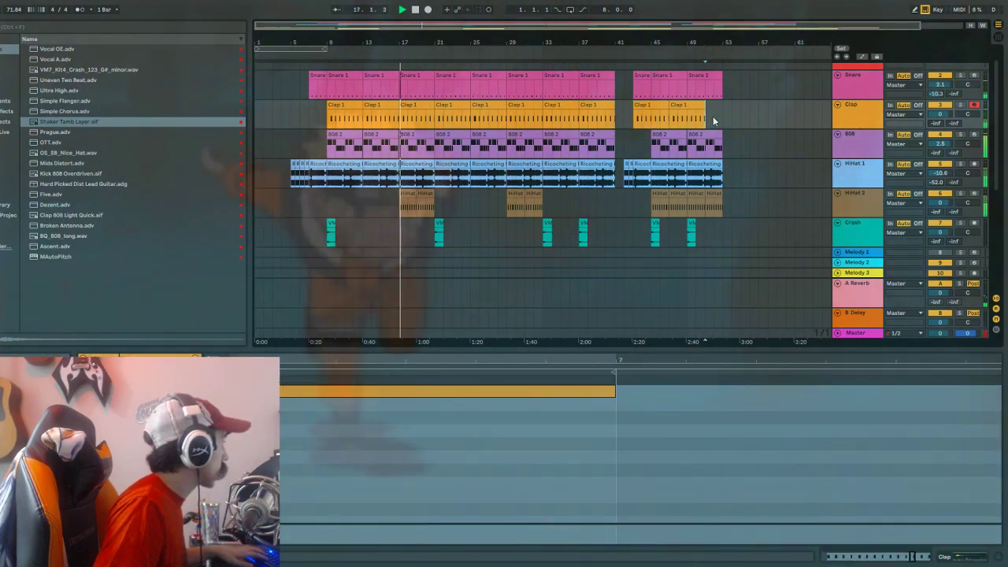
pyautogui.scroll(-3, 723, 187)
pyautogui.scroll(2, 723, 187)
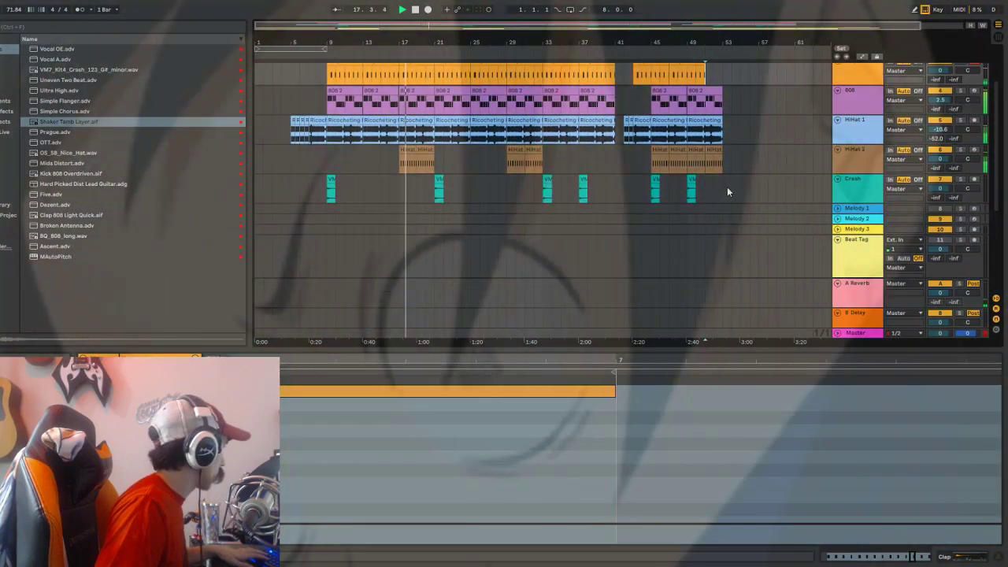
pyautogui.scroll(-5, 728, 187)
pyautogui.scroll(8, 728, 191)
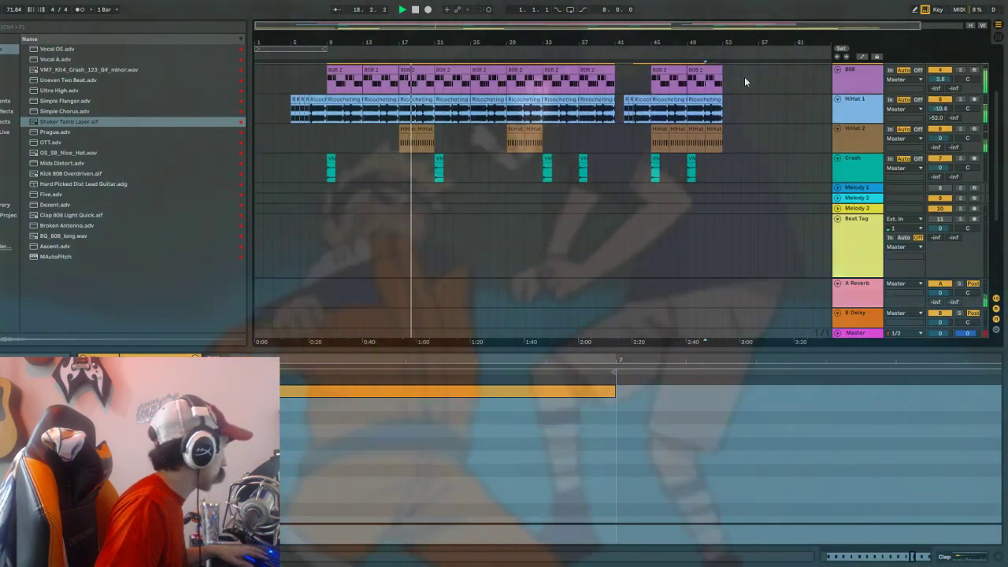
pyautogui.hotkey('ctrl', 'v')
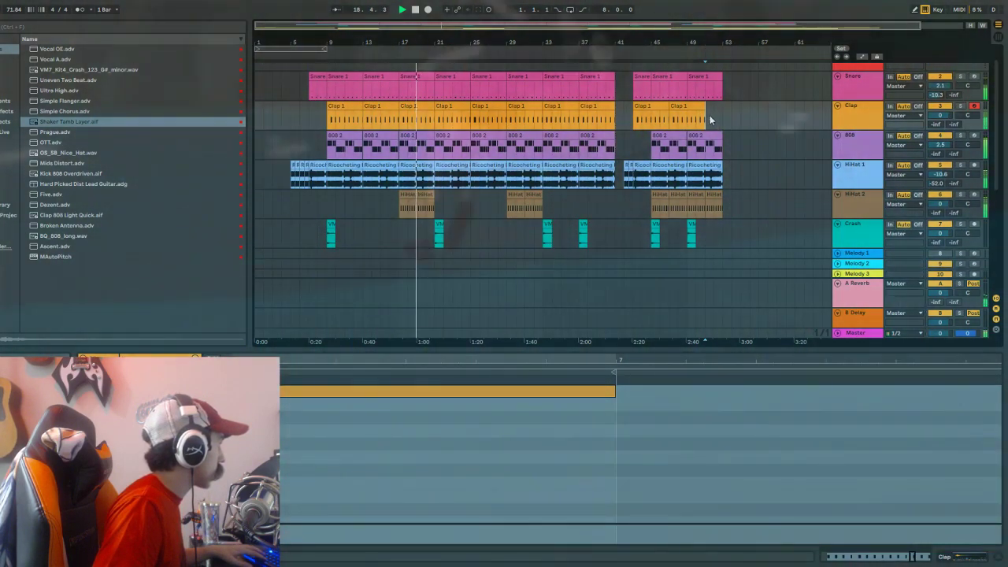
# Compare the end of the Clap part with the guitar tracks and delete the last Clap clip, starting at bar 55.
pyautogui.click(743, 116)
pyautogui.scroll(-5, 745, 166)
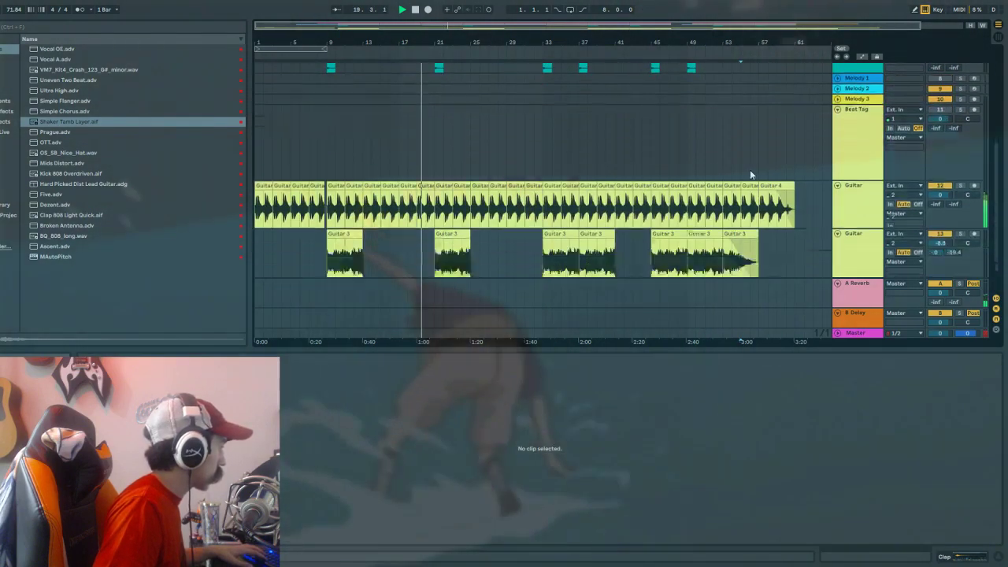
pyautogui.scroll(4, 748, 176)
pyautogui.scroll(2, 750, 178)
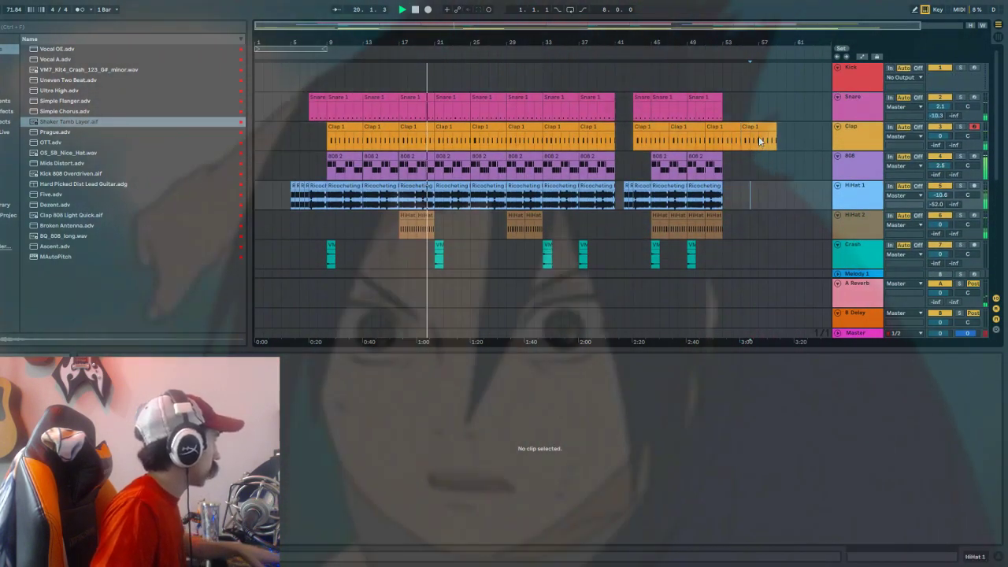
pyautogui.click(758, 127)
pyautogui.press('Delete')
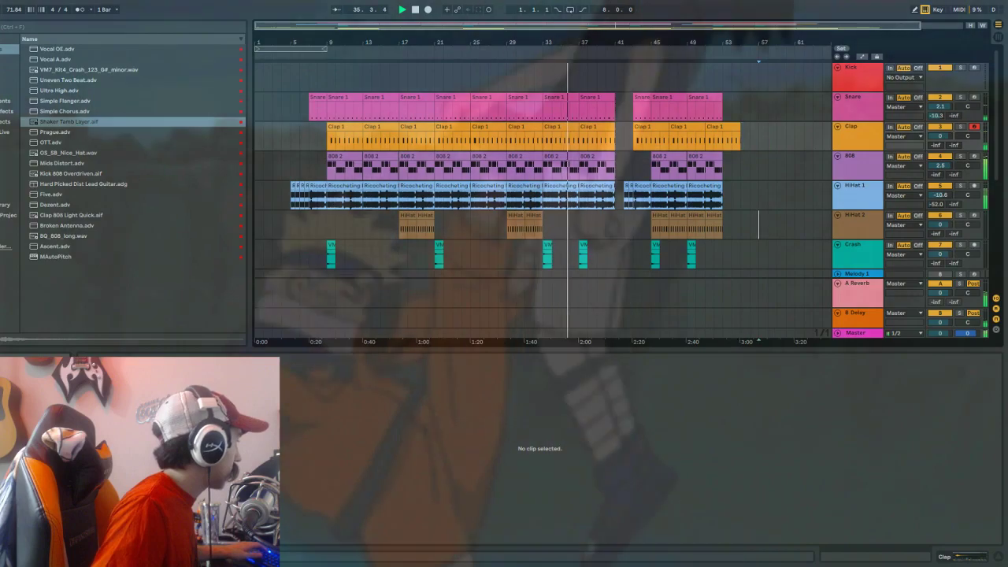
# Stop playback, return to the beginning of the song and play the whole arrangement.
pyautogui.click(749, 236)
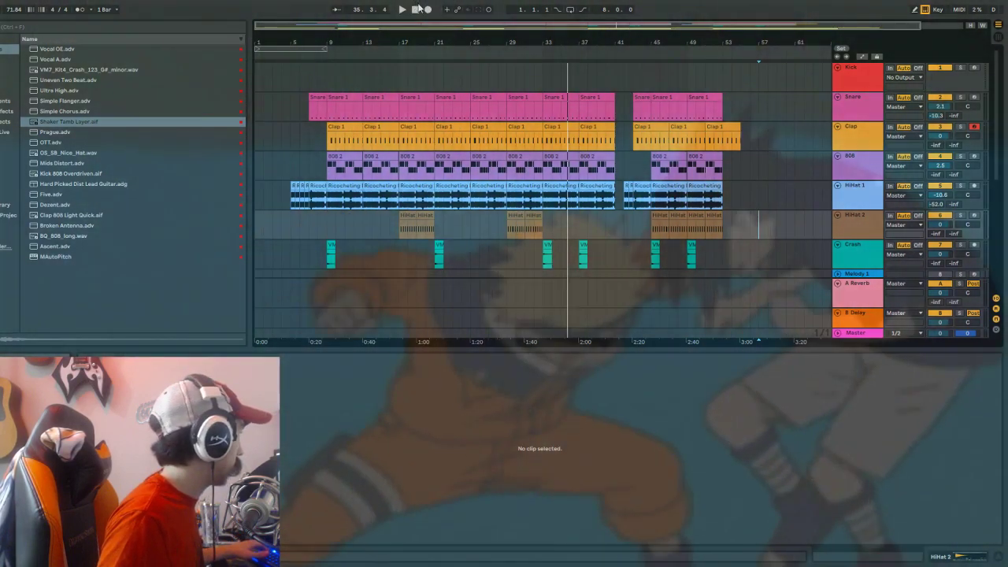
pyautogui.click(419, 10)
pyautogui.press('space')
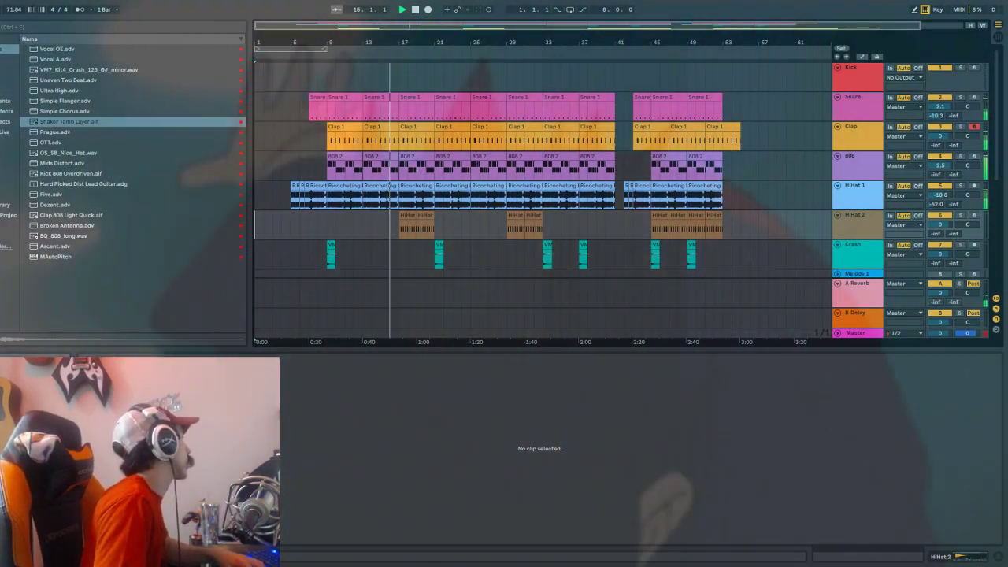
# Reduce the empty Beat Tag track to its minimum height while reviewing the drum and guitar tracks during playback.
pyautogui.scroll(-5, 400, 123)
pyautogui.scroll(2, 475, 159)
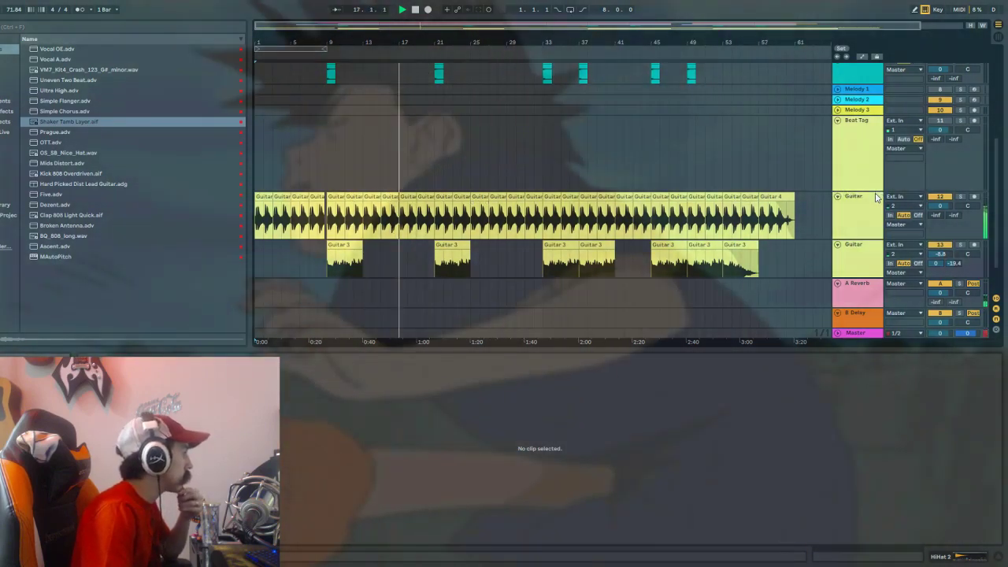
pyautogui.click(874, 196)
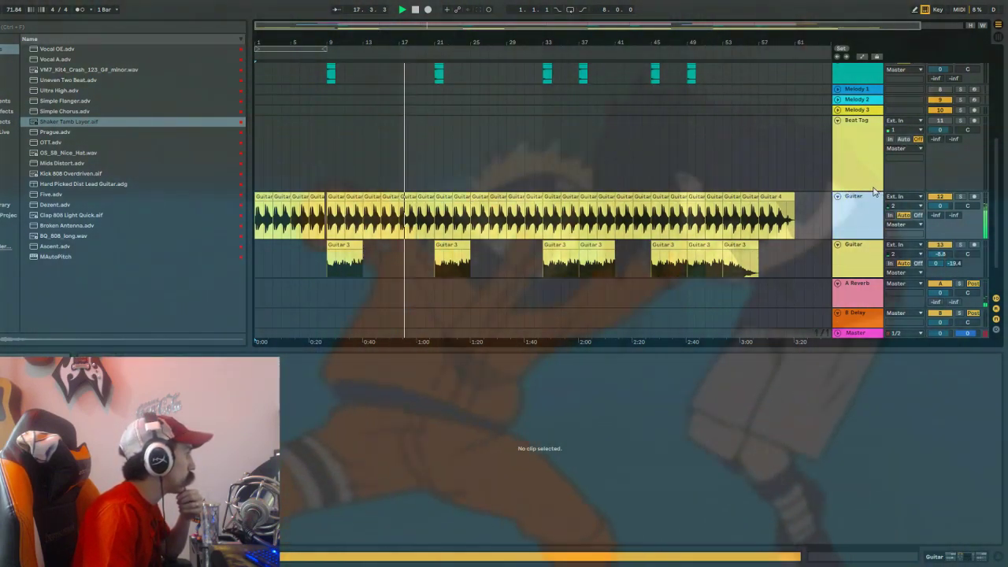
pyautogui.moveTo(874, 191); pyautogui.dragTo(873, 121)
pyautogui.scroll(2, 849, 122)
pyautogui.scroll(2, 847, 121)
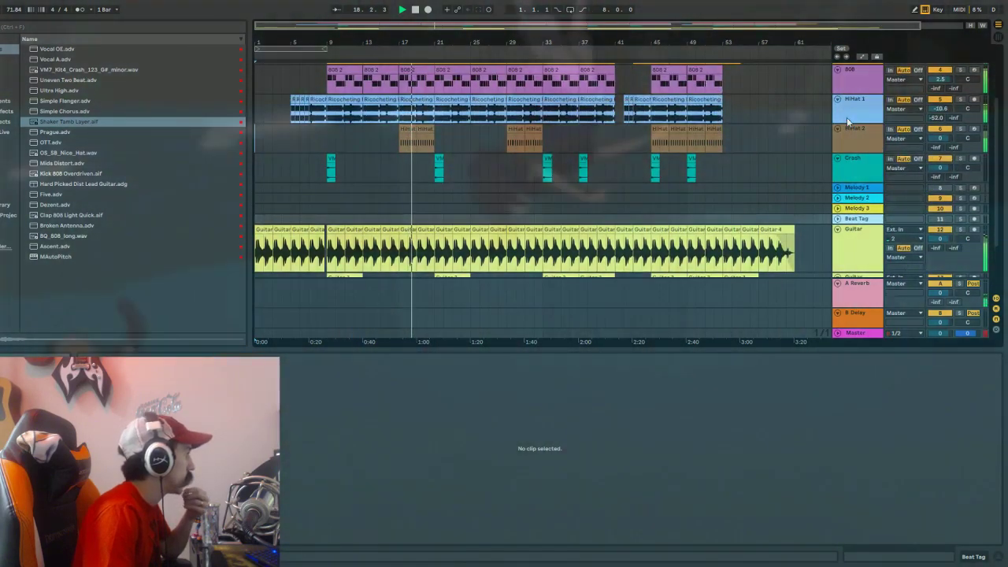
pyautogui.scroll(3, 480, 96)
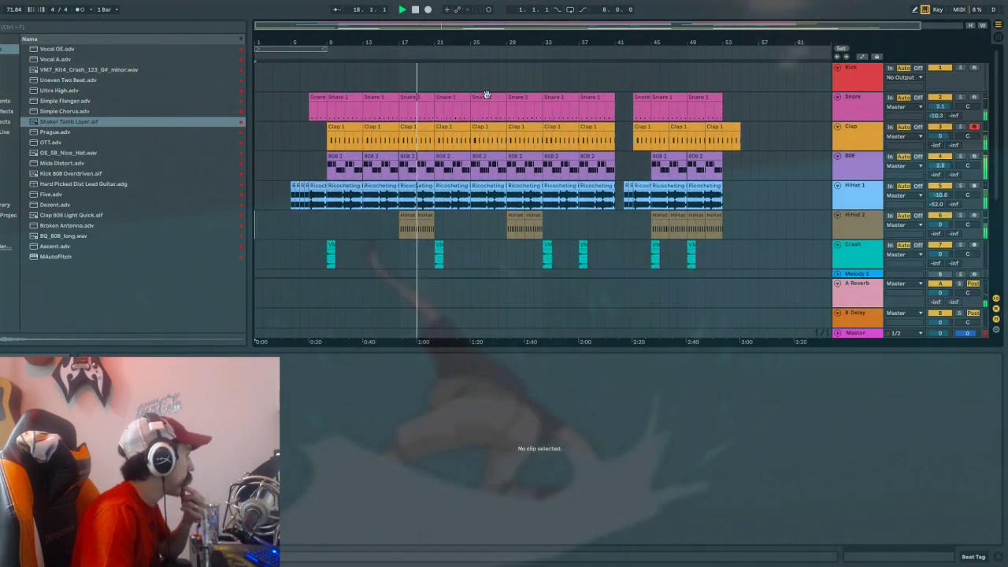
pyautogui.scroll(-2, 480, 95)
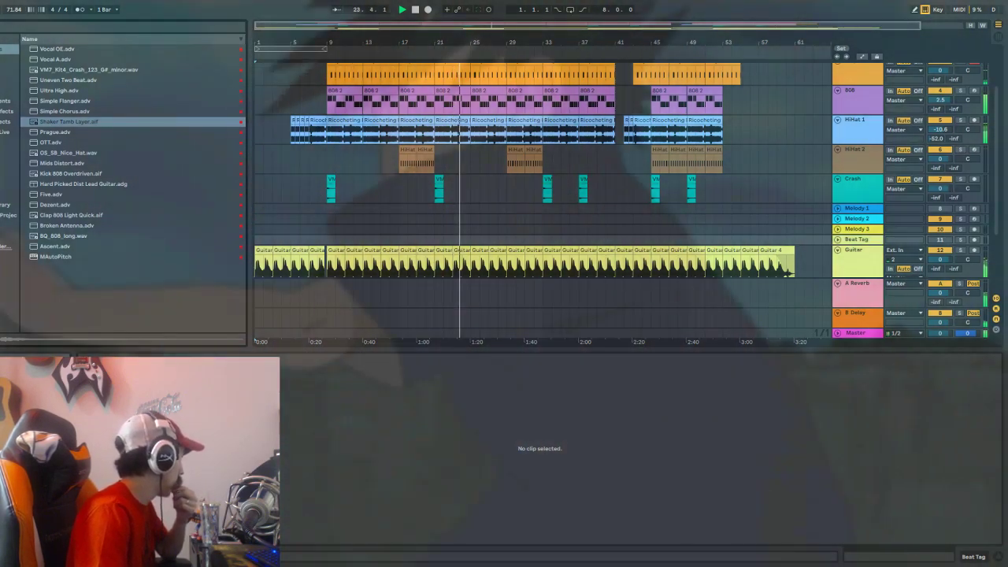
# Search the favourited sounds for "gui", select Hard Picked Dist Lead Guitar.adg, and widen the browsing to lead sounds.
pyautogui.hotkey('ctrl', 'f')
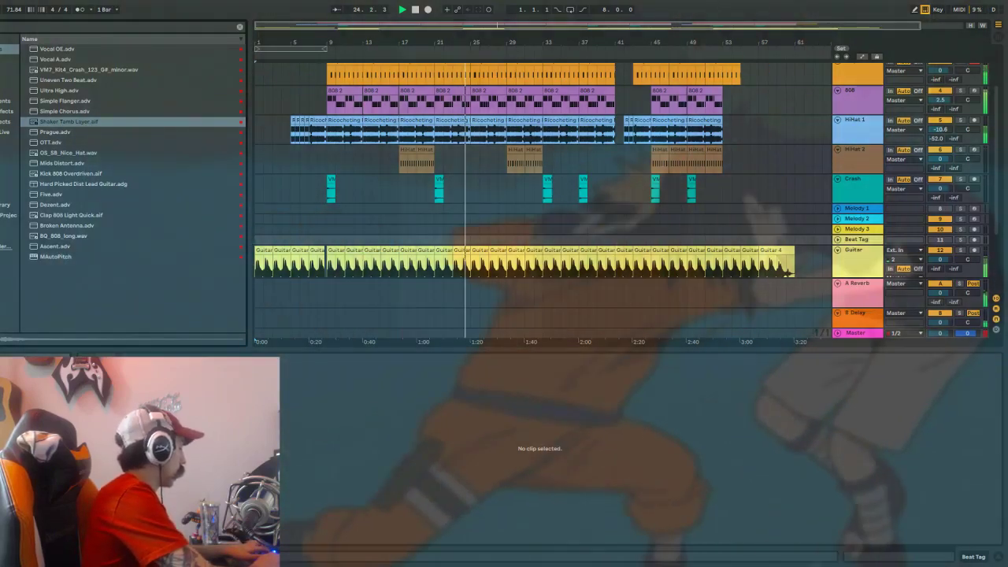
pyautogui.write('gui')
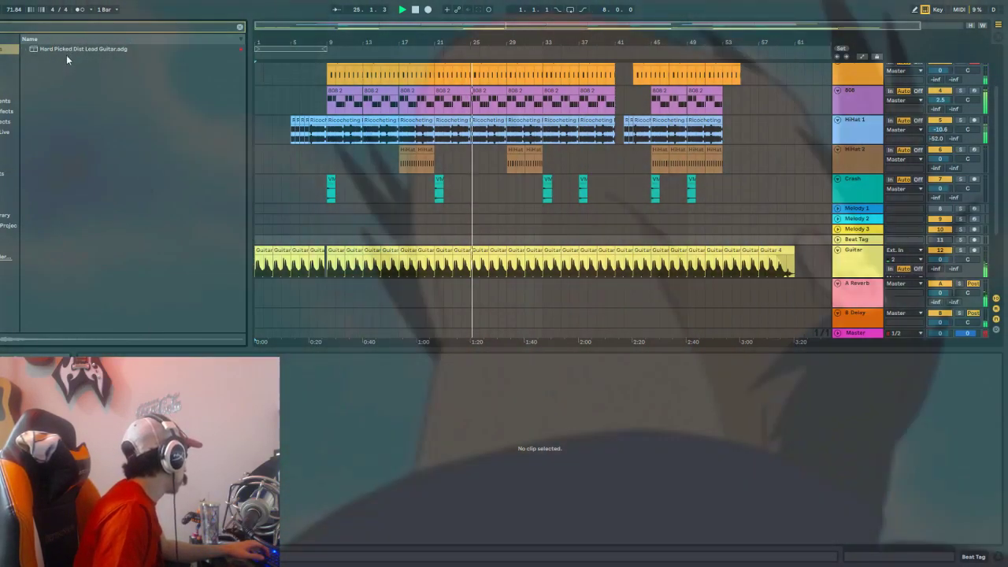
pyautogui.click(62, 51)
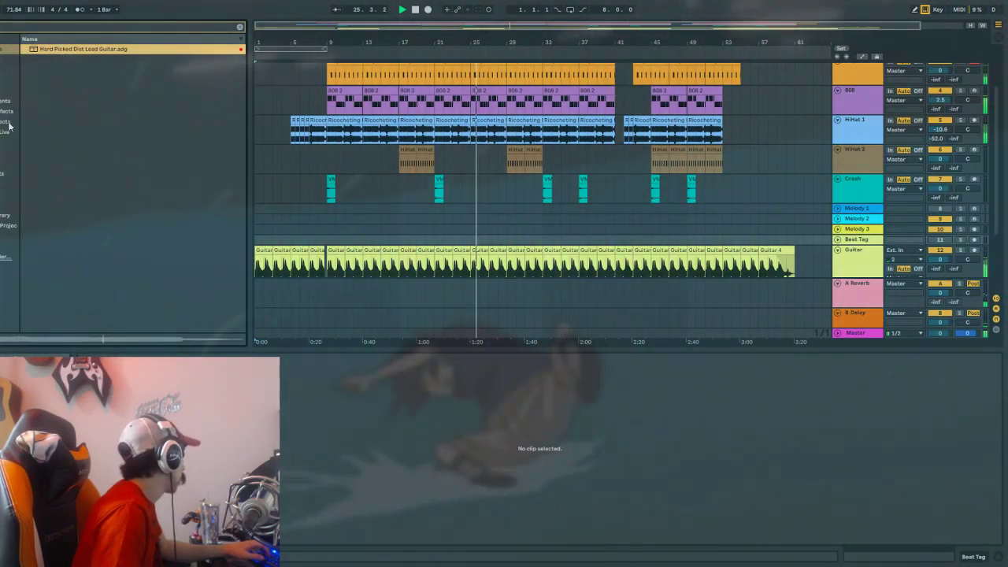
pyautogui.click(75, 48)
pyautogui.scroll(3, 77, 98)
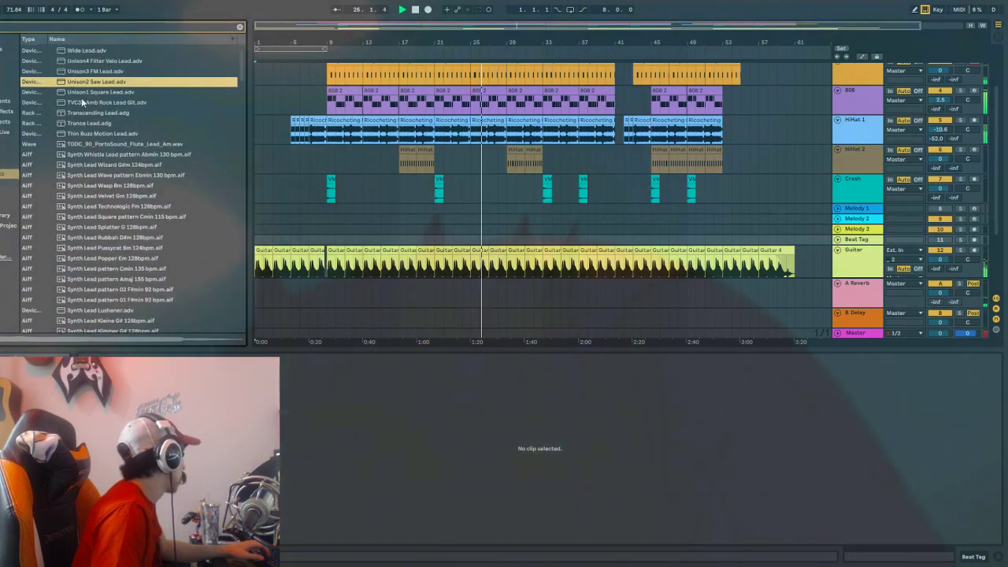
# Browse the lead device presets from Unison4 Filter Velo Lead.adv to Thin Buzz Motion Lead.adv while the arrangement plays.
pyautogui.click(104, 50)
pyautogui.press('Down')
pyautogui.press('Down')
pyautogui.press('Down')
pyautogui.press('Down')
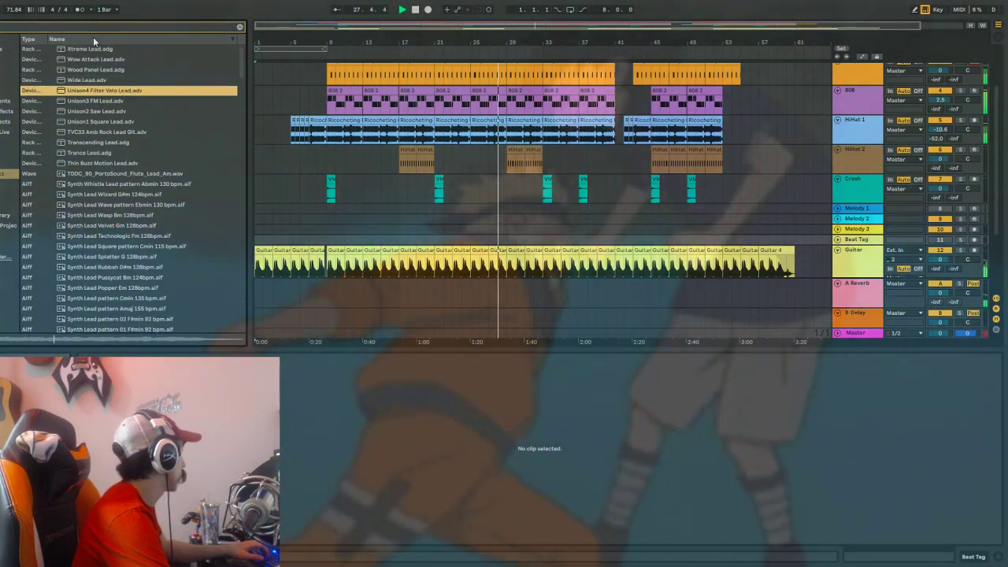
pyautogui.press('Down')
pyautogui.press('Down')
pyautogui.press('Down')
pyautogui.press('Down')
pyautogui.press('Down')
pyautogui.press('Down')
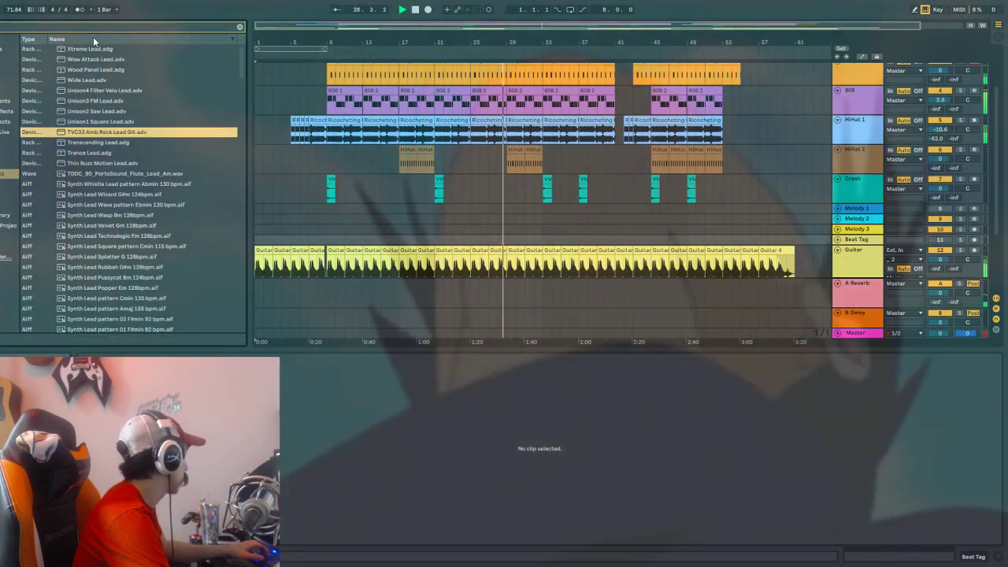
pyautogui.press('Down')
pyautogui.press('Down')
pyautogui.press('Down')
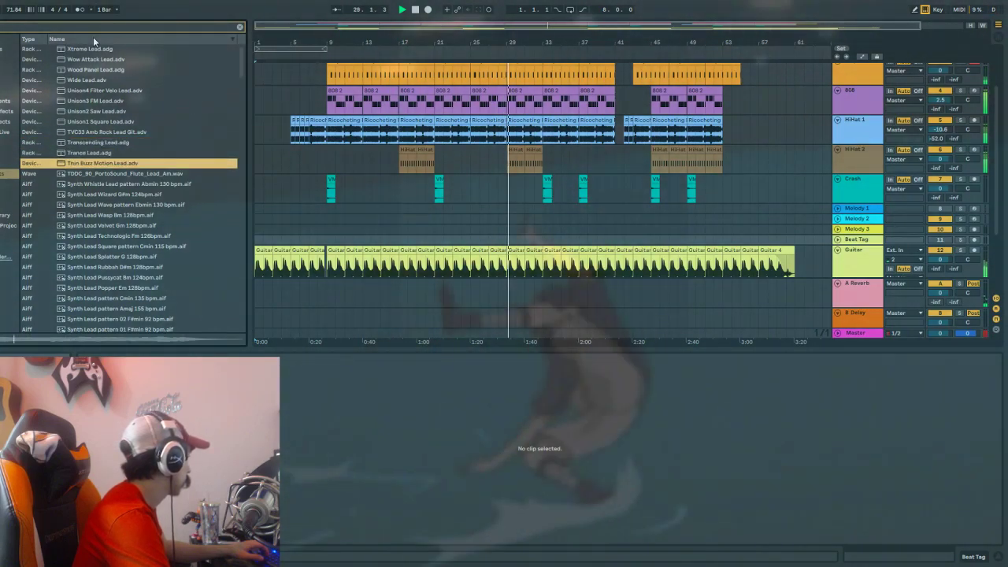
# Audition the lead samples from TDDC_90_PortoSound_Flute_Lead_Am.wav through the Synth Lead patterns to Synth Lead Lushener.adv against the beat.
pyautogui.press('Down')
pyautogui.press('Down')
pyautogui.press('Down')
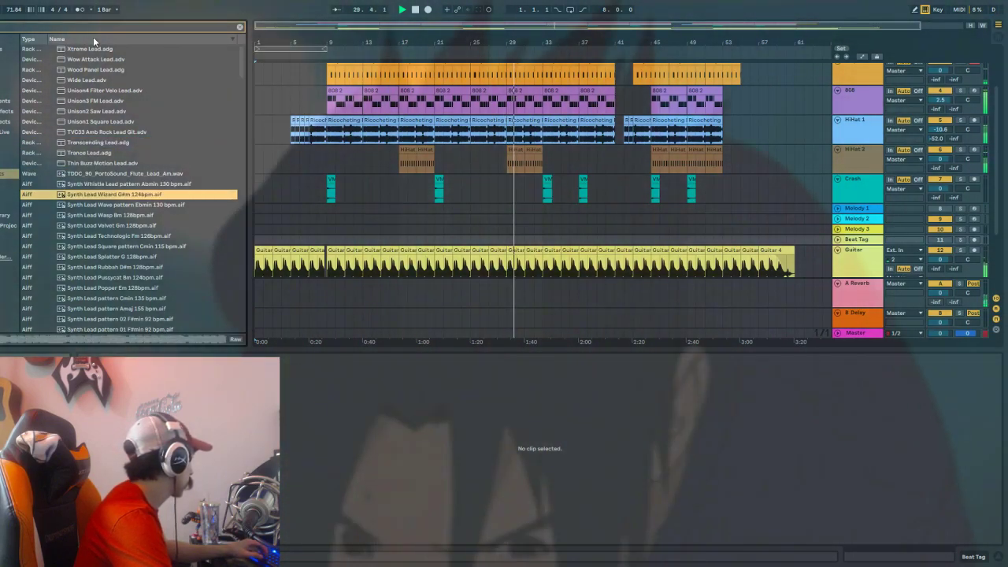
pyautogui.press('Down')
pyautogui.press('Down')
pyautogui.press('Down')
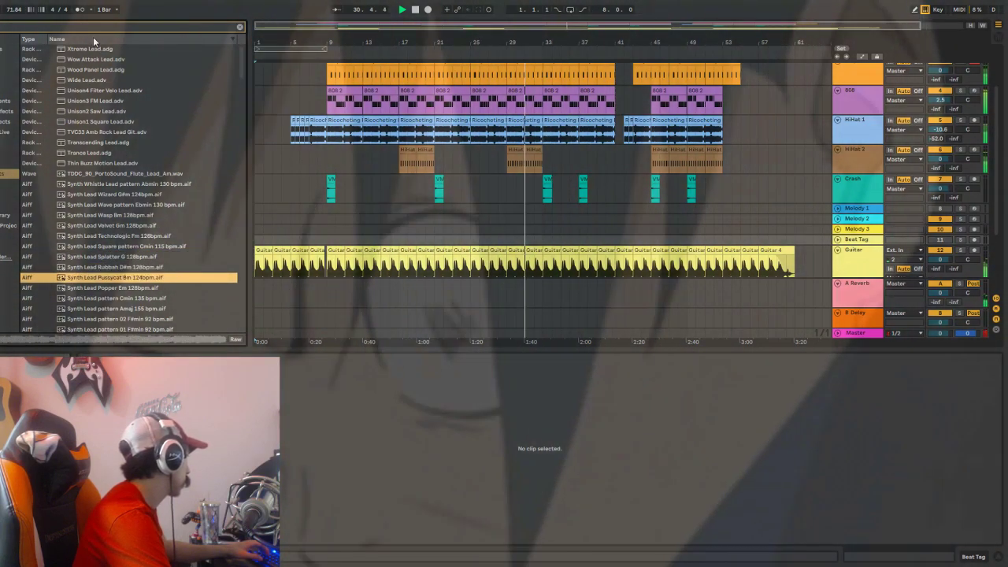
pyautogui.press('Down')
pyautogui.press('Down')
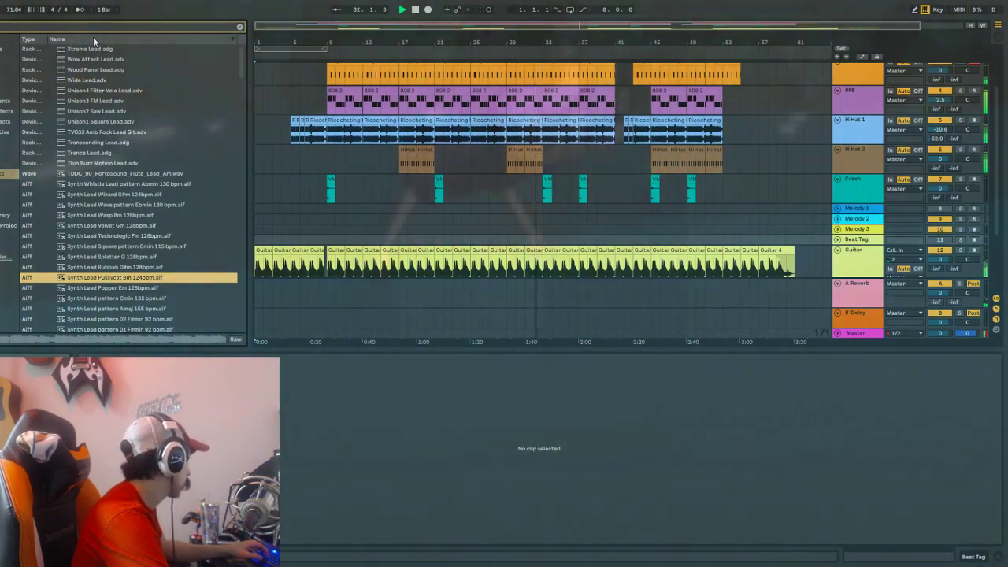
pyautogui.press('Down')
pyautogui.press('Down')
pyautogui.press('Down')
pyautogui.press('Down')
pyautogui.press('Down')
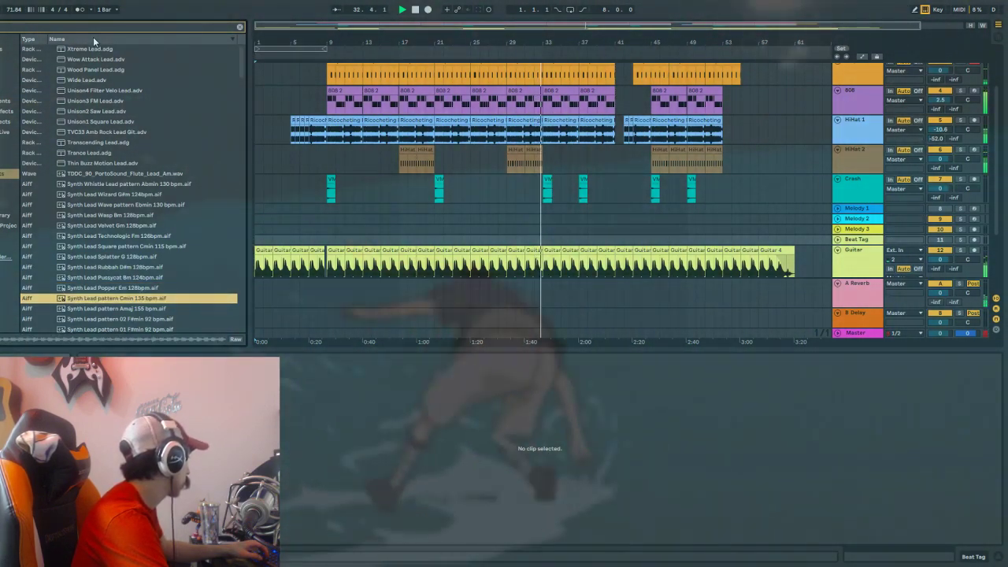
pyautogui.press('Down')
pyautogui.press('Down')
pyautogui.press('Down')
pyautogui.press('Down')
pyautogui.press('Down')
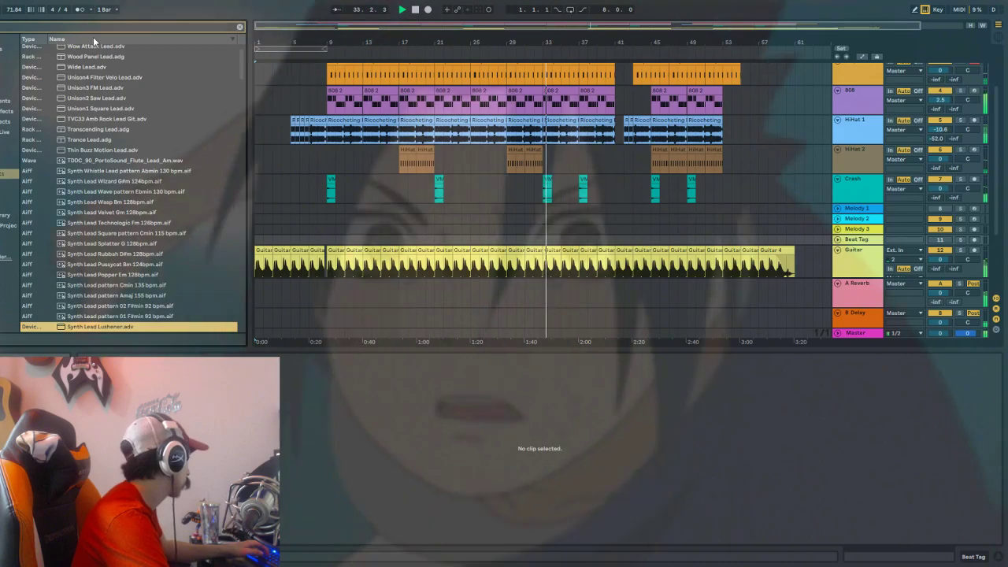
# Audition the Synth Lead samples from Kleine G# 128bpm to Bee A# 128bpm against the playing beat.
pyautogui.press('Down')
pyautogui.press('Down')
pyautogui.press('Down')
pyautogui.press('Down')
pyautogui.press('Down')
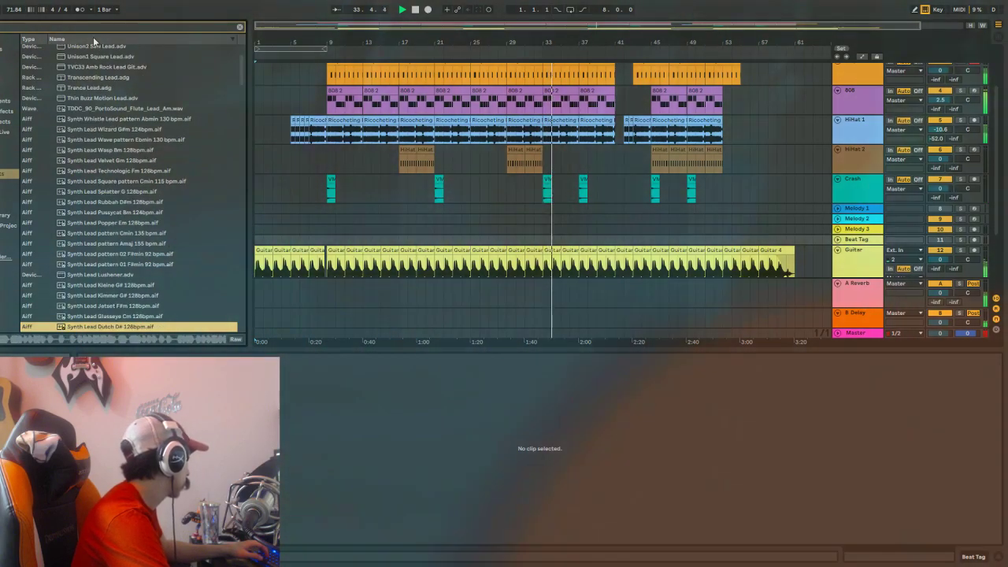
pyautogui.press('Down')
pyautogui.press('Down')
pyautogui.press('Down')
pyautogui.press('Down')
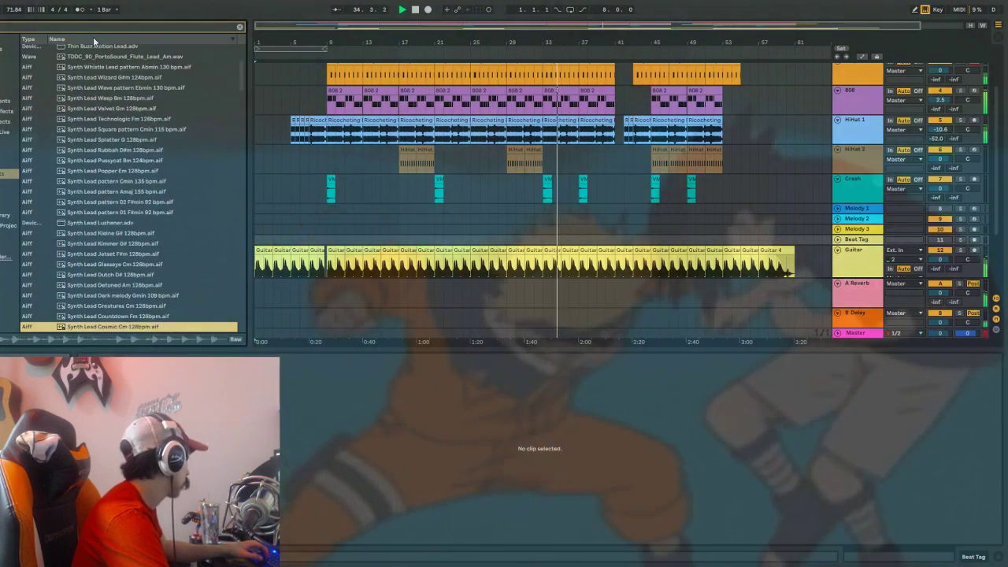
pyautogui.press('Down')
pyautogui.press('Down')
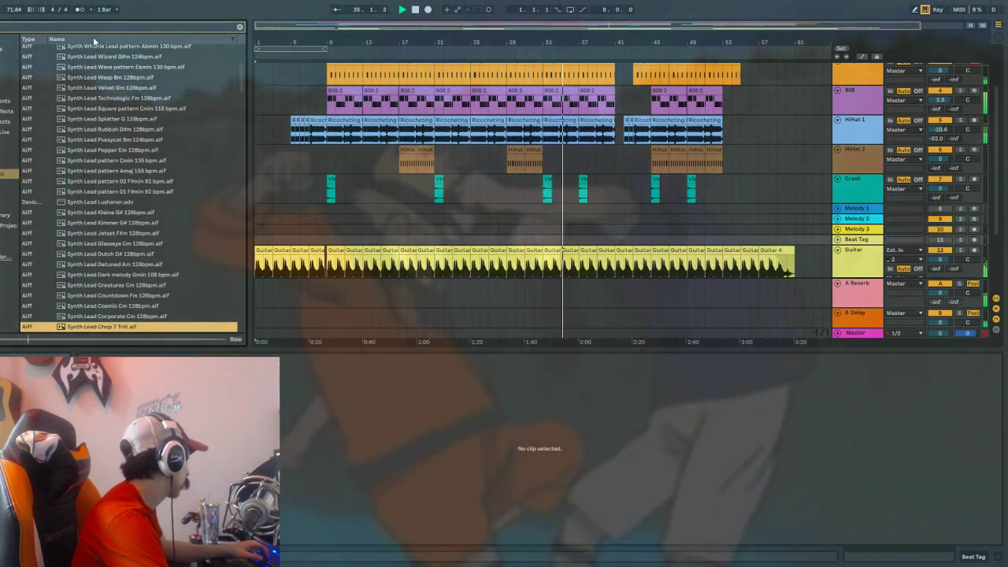
pyautogui.press('Down')
pyautogui.press('Down')
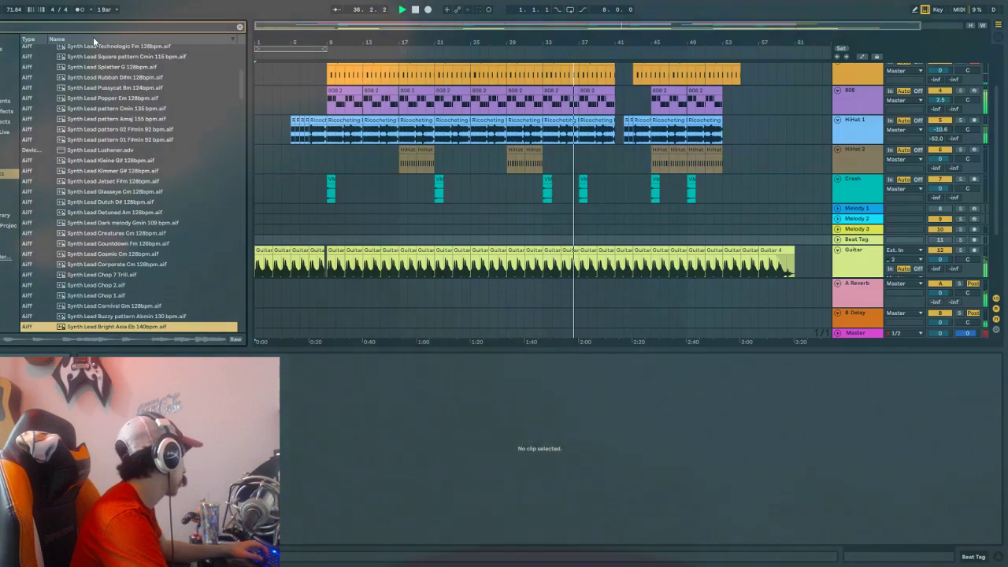
pyautogui.press('Down')
pyautogui.press('Down')
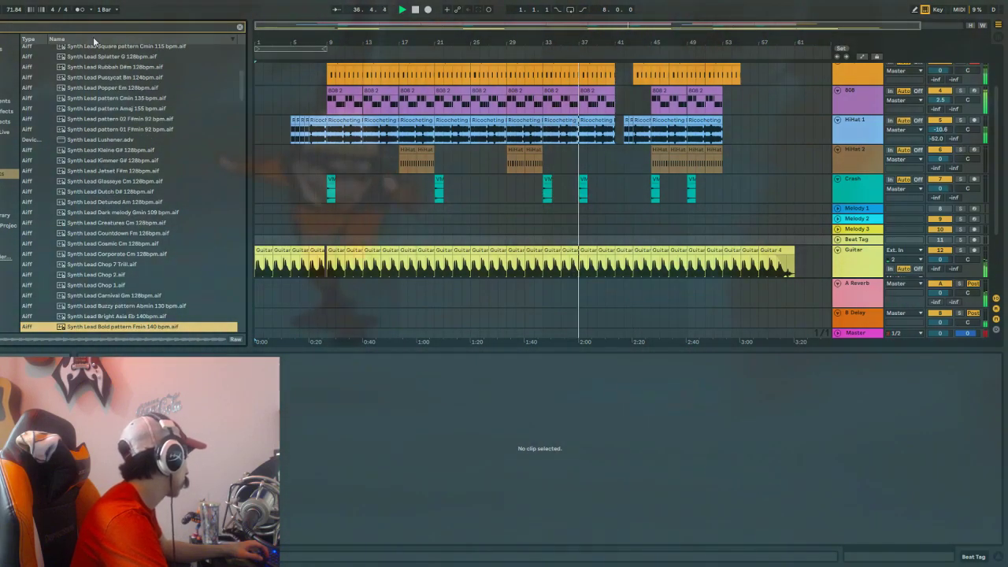
pyautogui.press('Down')
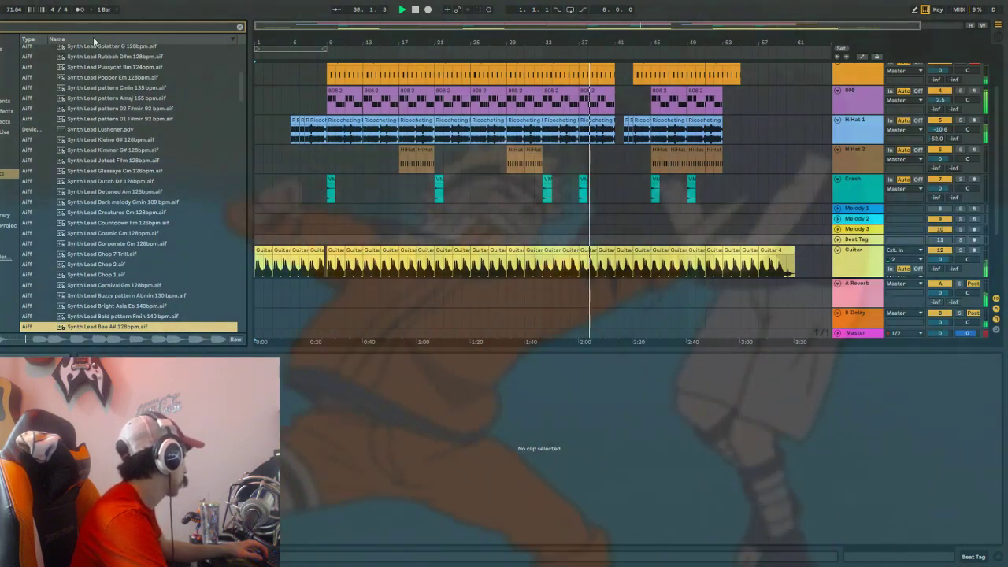
# Replay Synth Lead Bold pattern Fmin 140 bpm, then audition the remaining samples through Beach, Arcade and Abducted to Synth Lead 3 and 2.
pyautogui.press('Up')
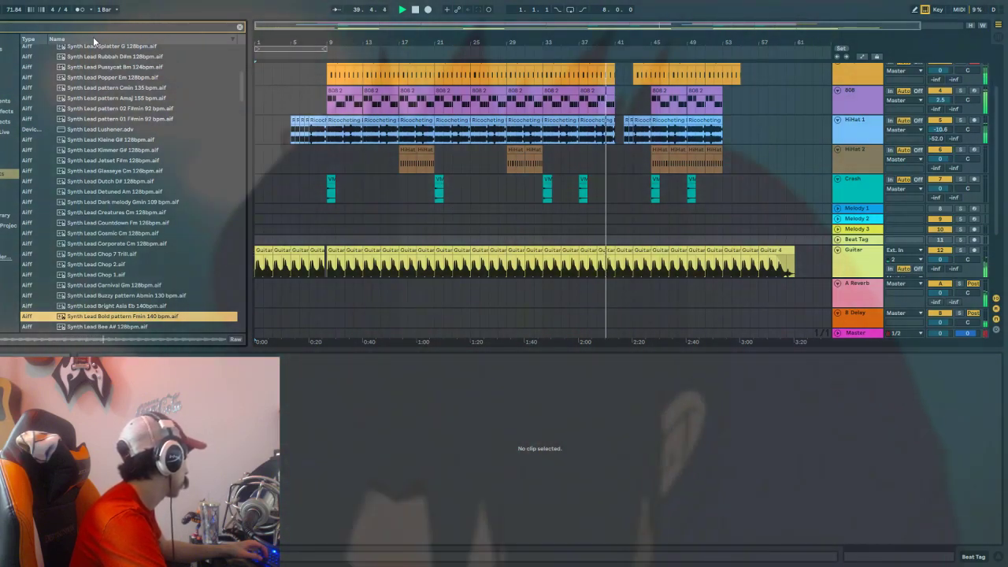
pyautogui.press('Down')
pyautogui.press('Down')
pyautogui.press('Down')
pyautogui.press('Down')
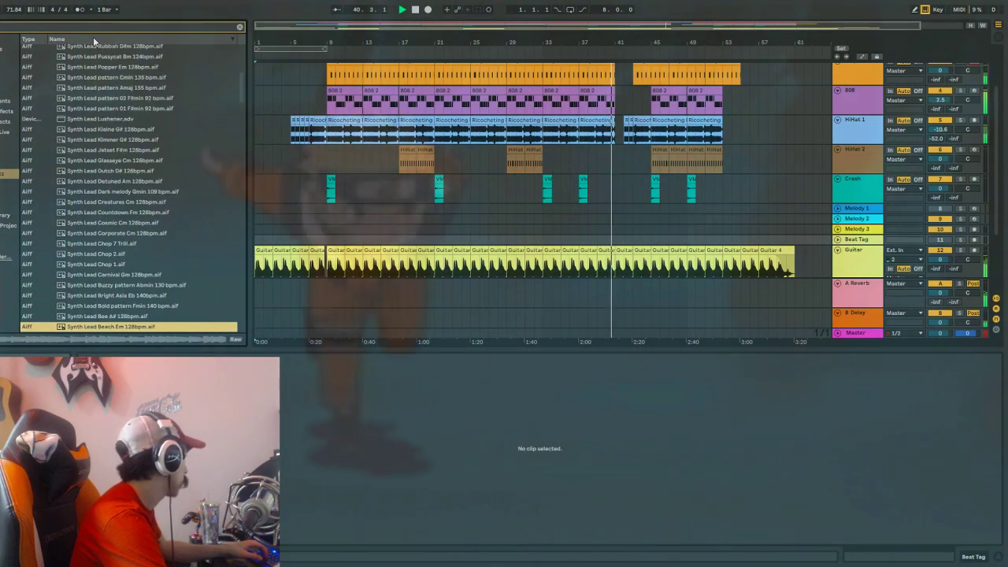
pyautogui.press('Down')
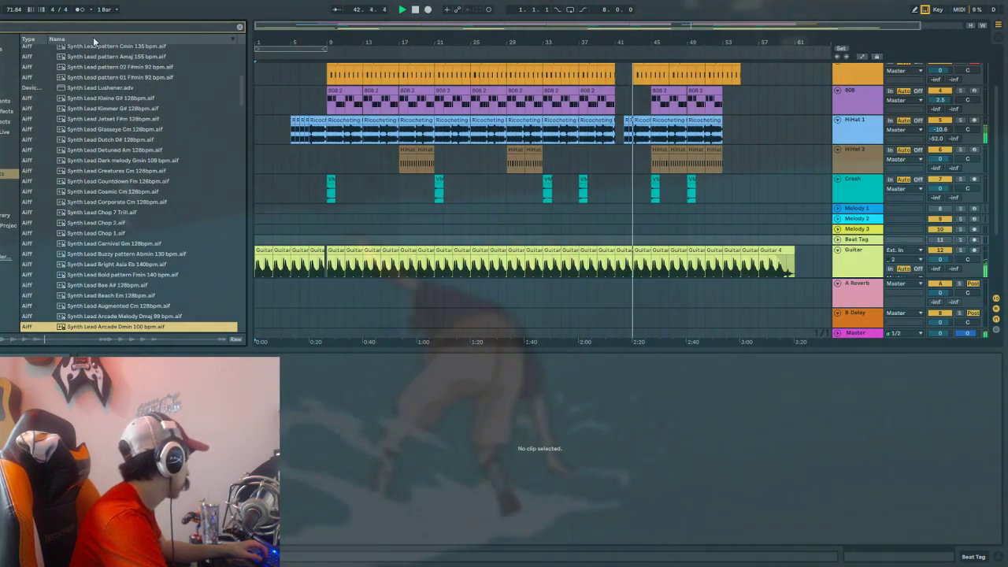
pyautogui.press('Down')
pyautogui.press('Down')
pyautogui.press('Down')
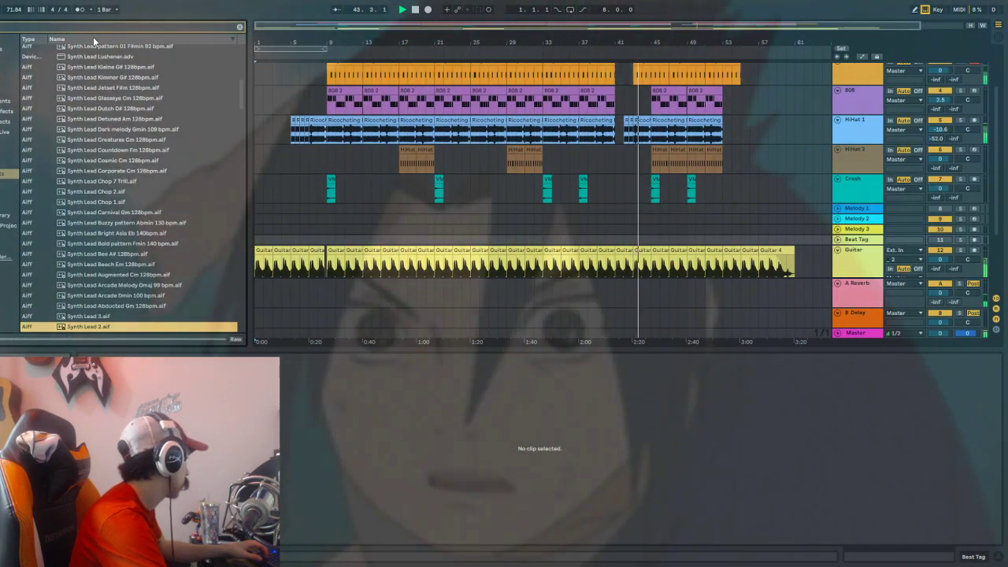
pyautogui.press('Up')
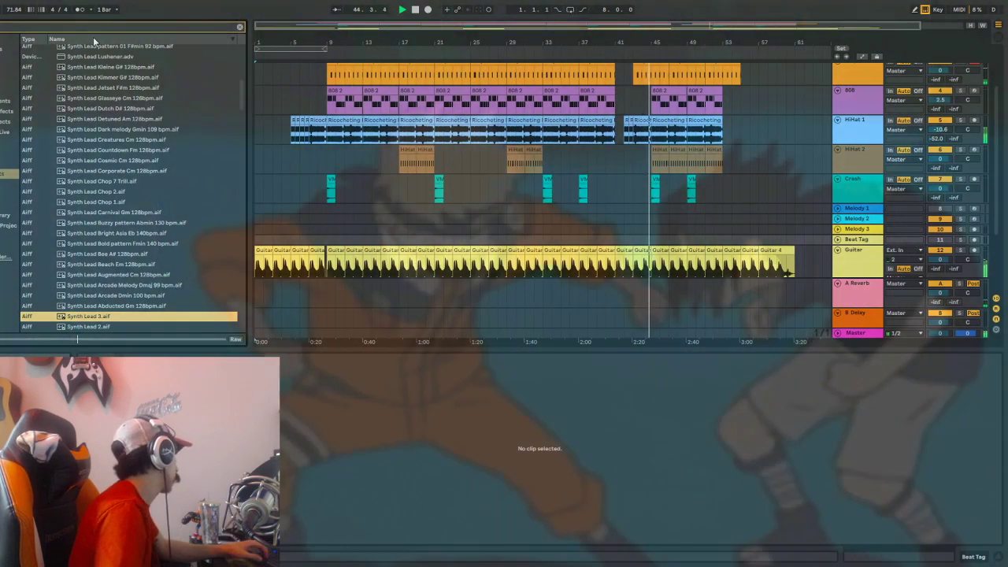
# Stop playback and load Synth Lead 2.aif as an instrument on the Melody 1 track.
pyautogui.press('space')
pyautogui.press('Down')
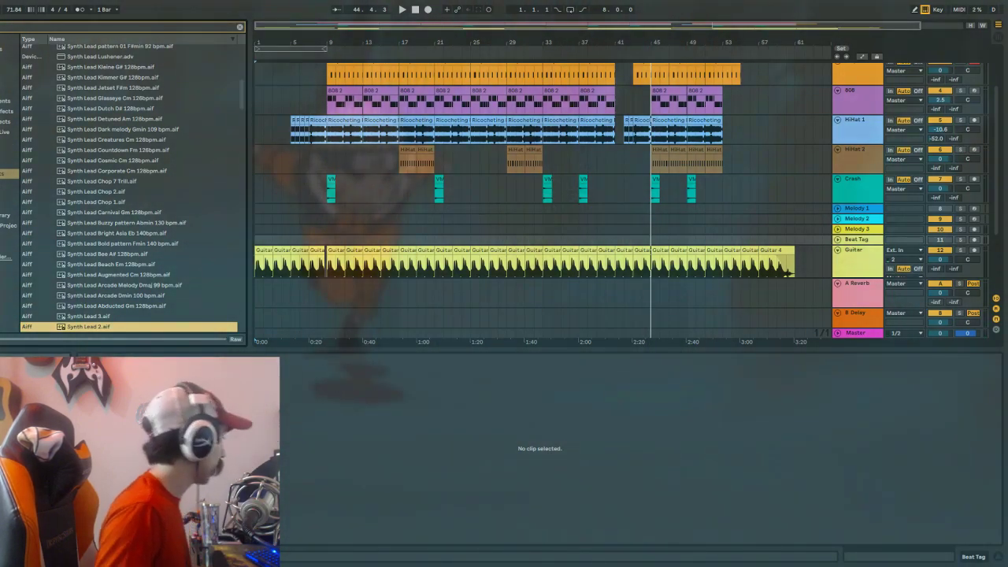
pyautogui.scroll(-3, 577, 202)
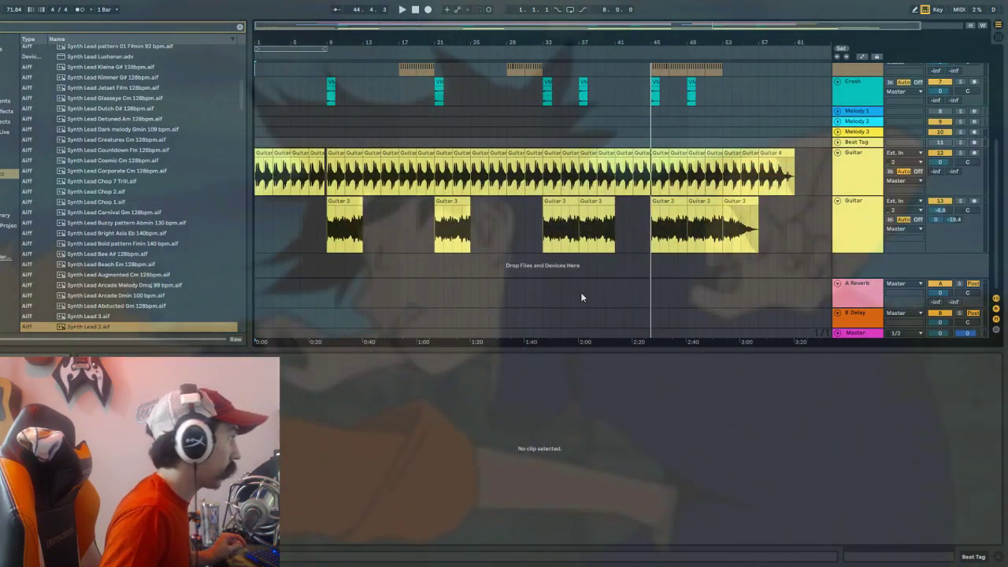
pyautogui.scroll(1, 630, 220)
pyautogui.click(874, 156)
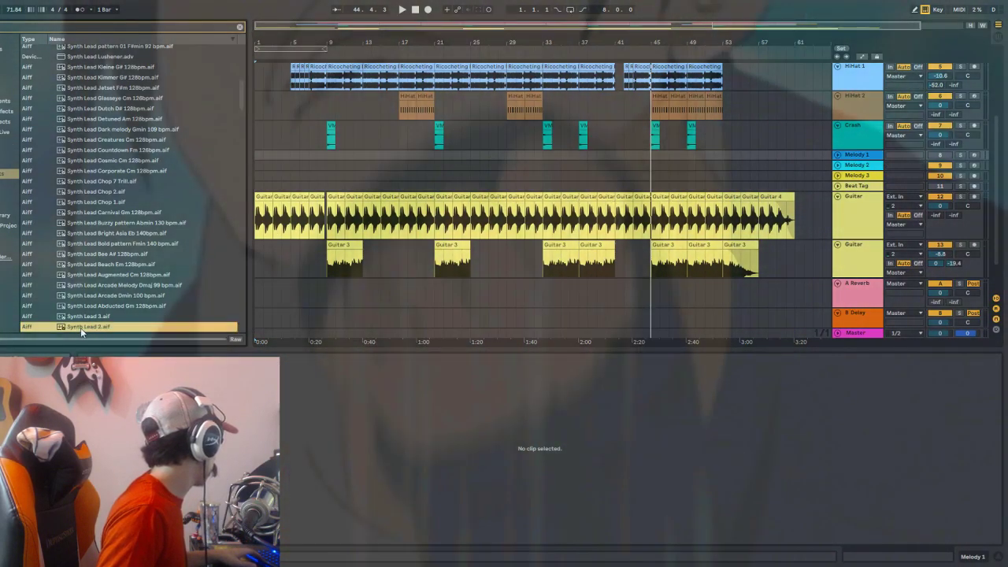
pyautogui.doubleClick(82, 327)
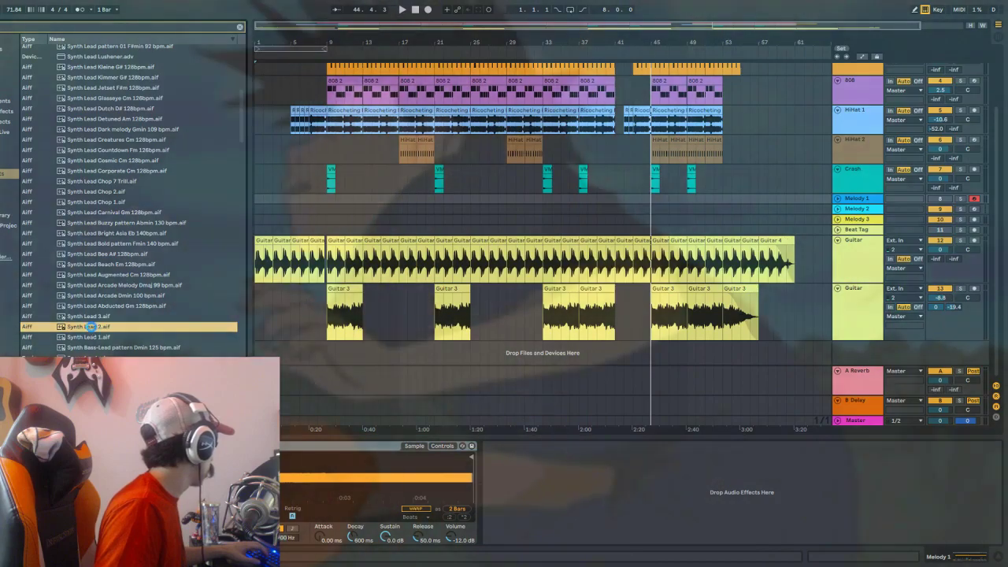
# Compare Synth Lead 1.aif with Synth Lead 2.aif and return to Synth Lead 2.aif.
pyautogui.click(92, 326)
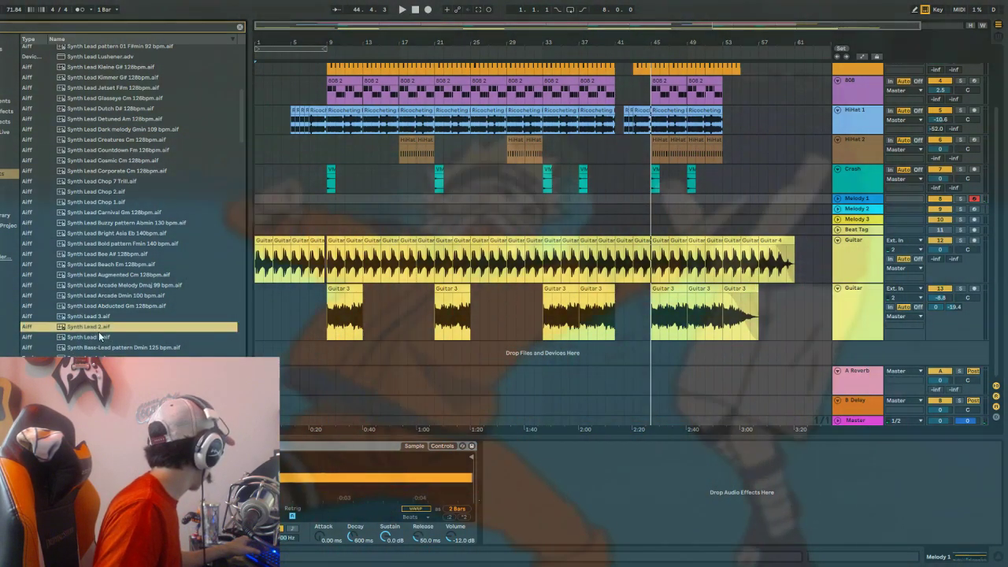
pyautogui.keyDown('shift'); pyautogui.click(99, 337); pyautogui.keyUp('shift')
pyautogui.click(96, 338)
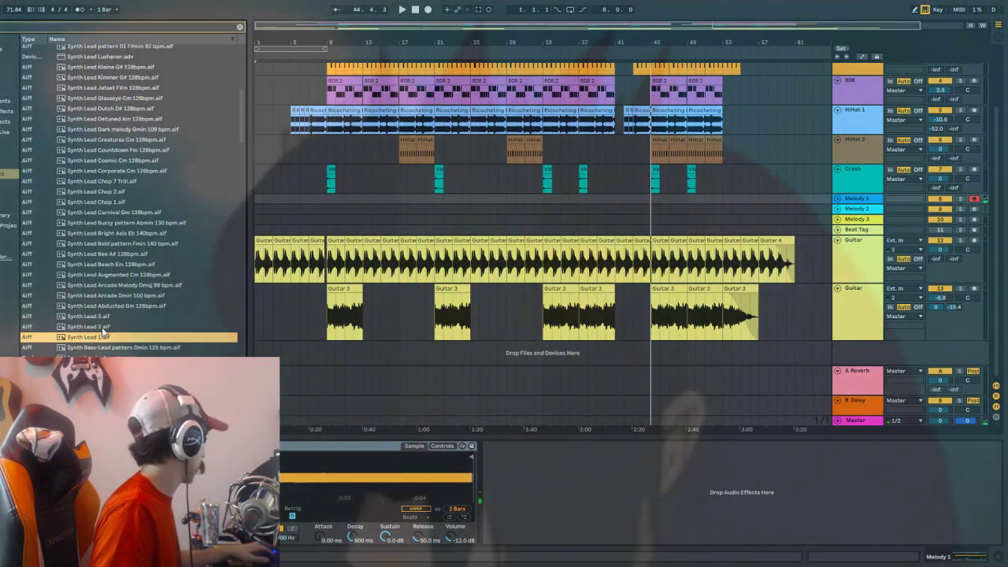
pyautogui.click(102, 327)
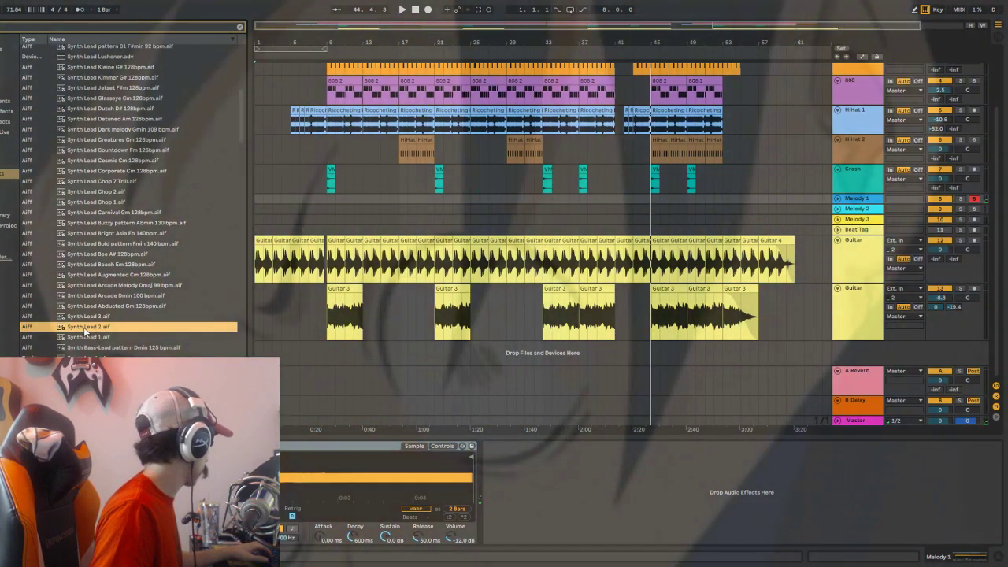
# Play the song from the beginning and set the warp mode of the Melody 1 lead sample to Complex.
pyautogui.press('1')
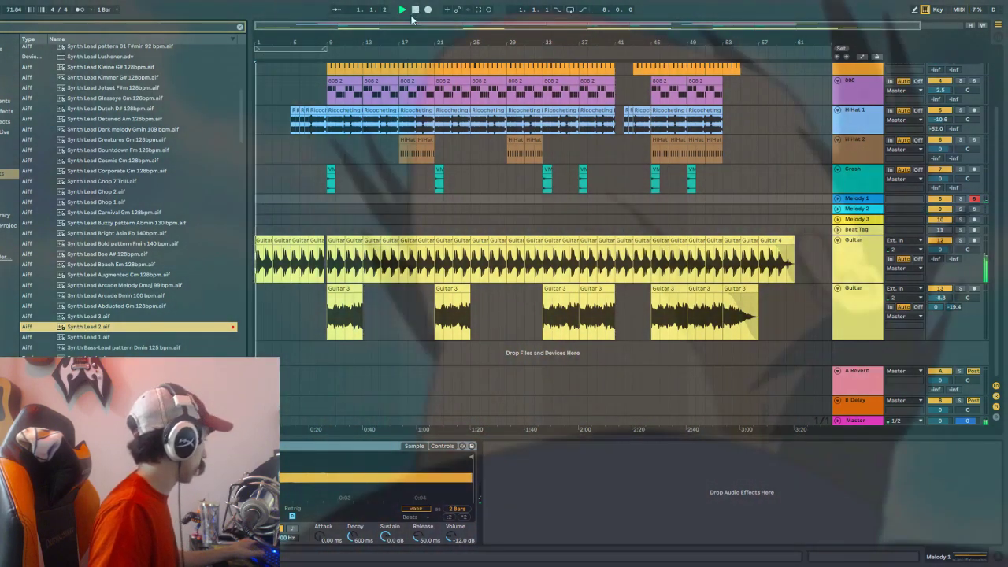
pyautogui.click(402, 10)
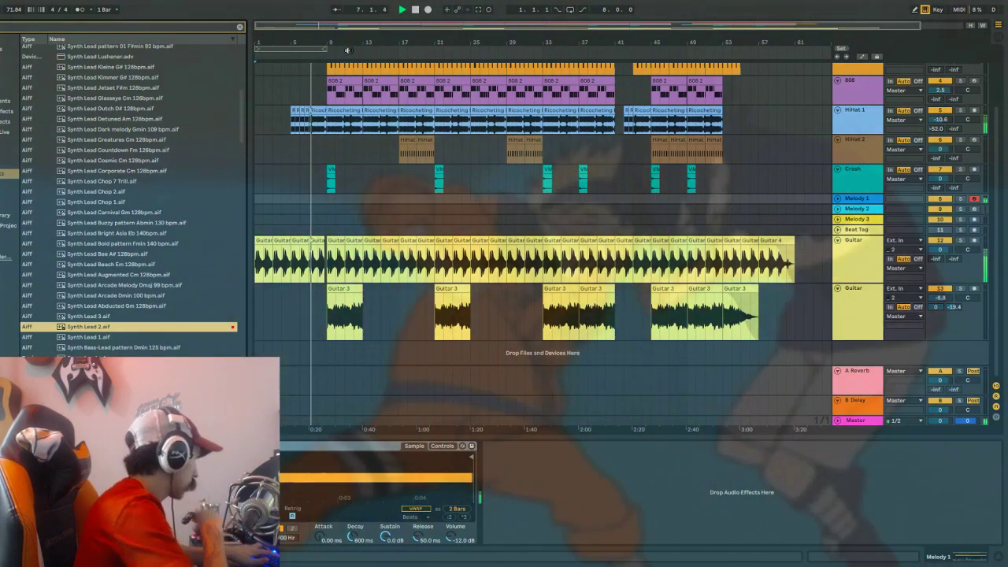
pyautogui.click(417, 508)
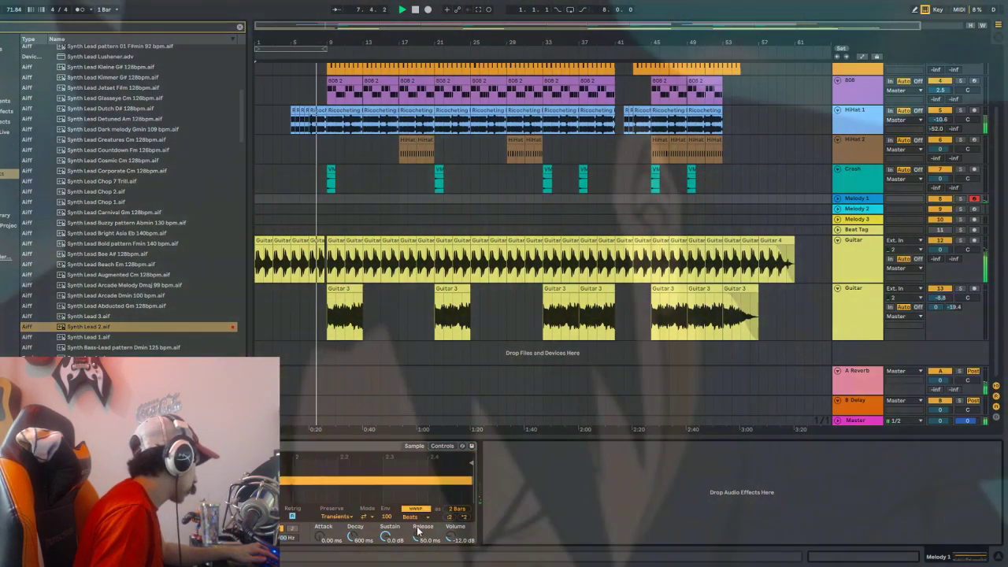
pyautogui.click(415, 519)
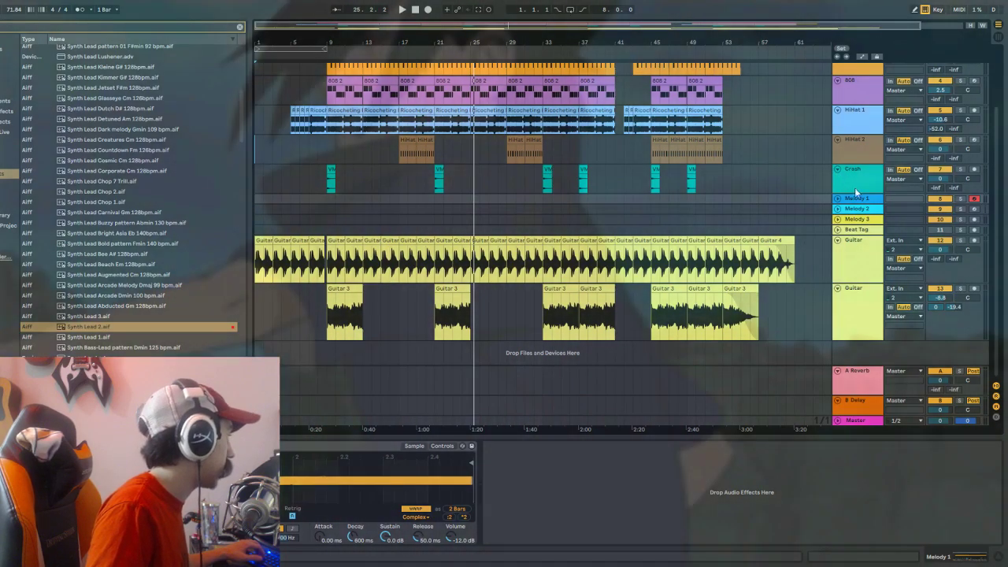
# Enable instrument hot-swapping on Melody 1, record a take from about bar 4 to bar 12, and select the recorded clip.
pyautogui.click(857, 199)
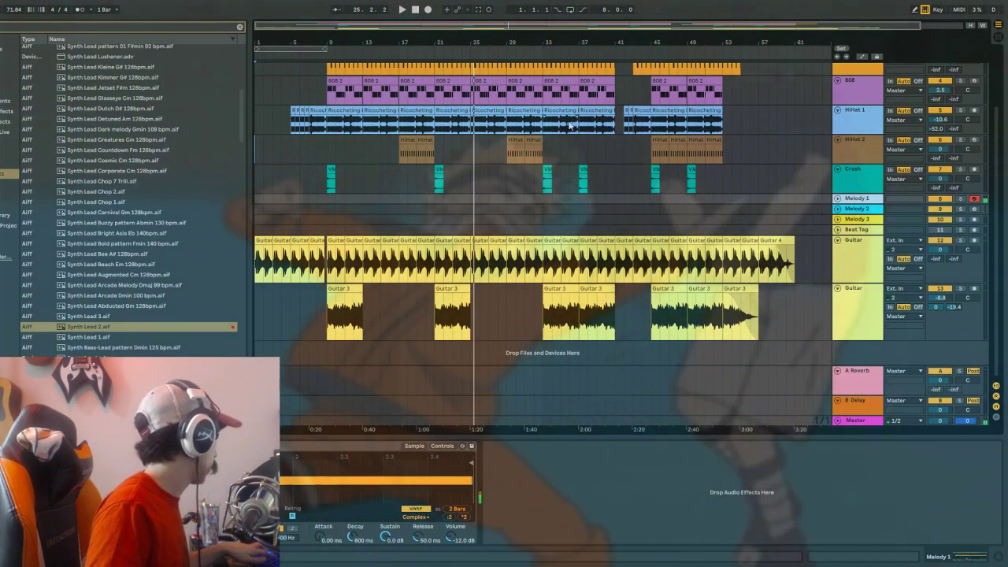
pyautogui.press('q')
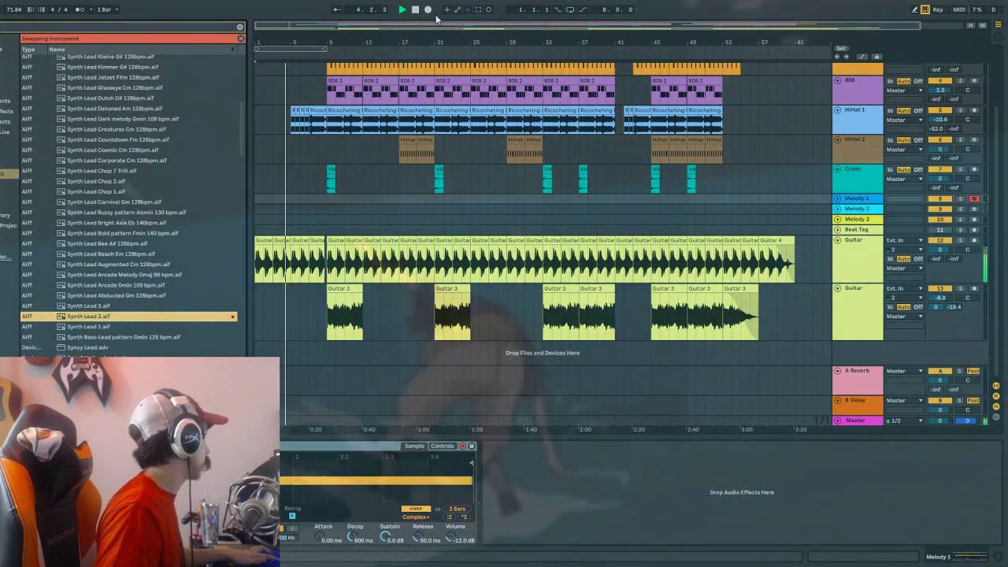
pyautogui.click(427, 9)
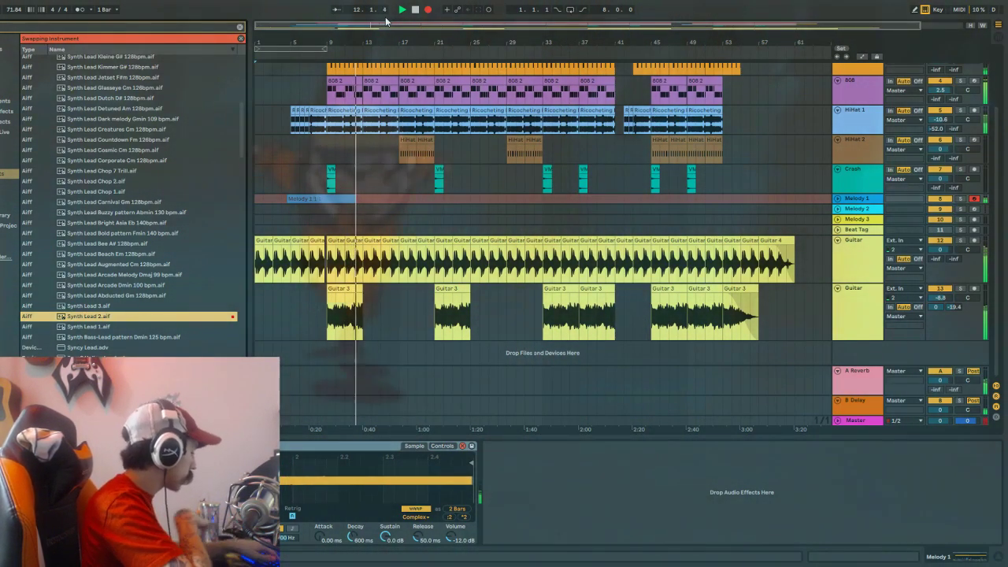
pyautogui.press('space')
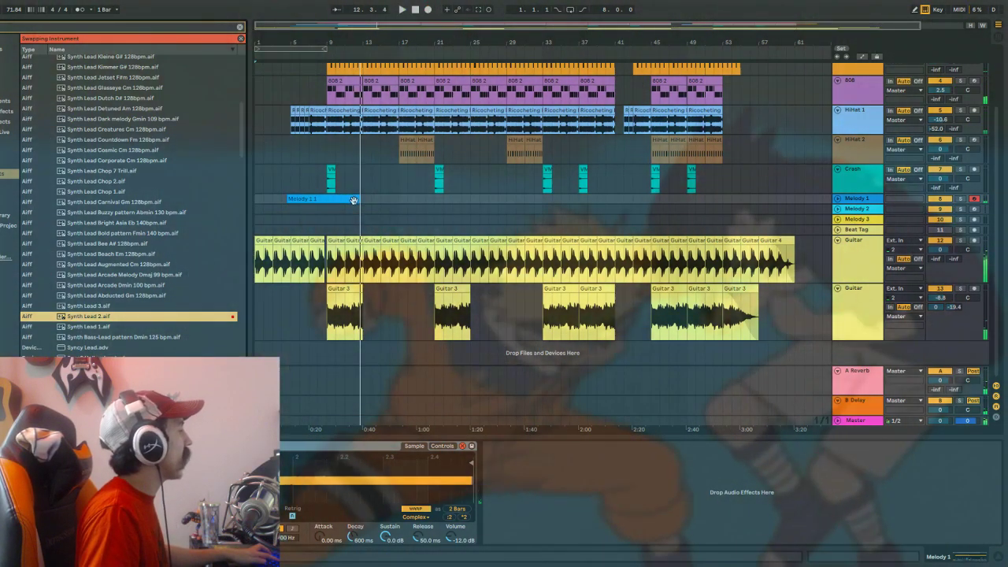
pyautogui.click(360, 200)
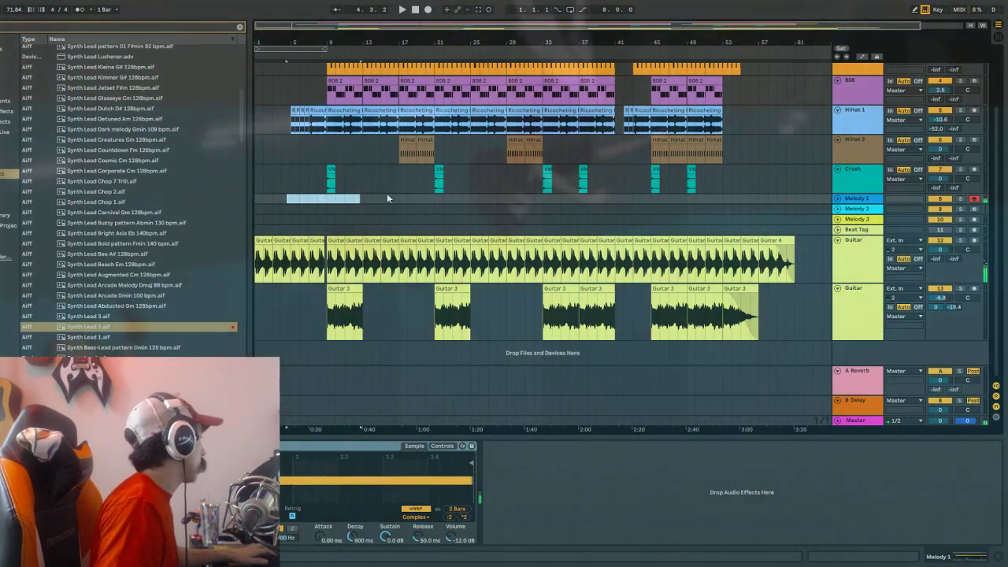
# Record a new Melody 1 lead take from bar 9 to about bar 13, and select the recorded clip.
pyautogui.press('space')
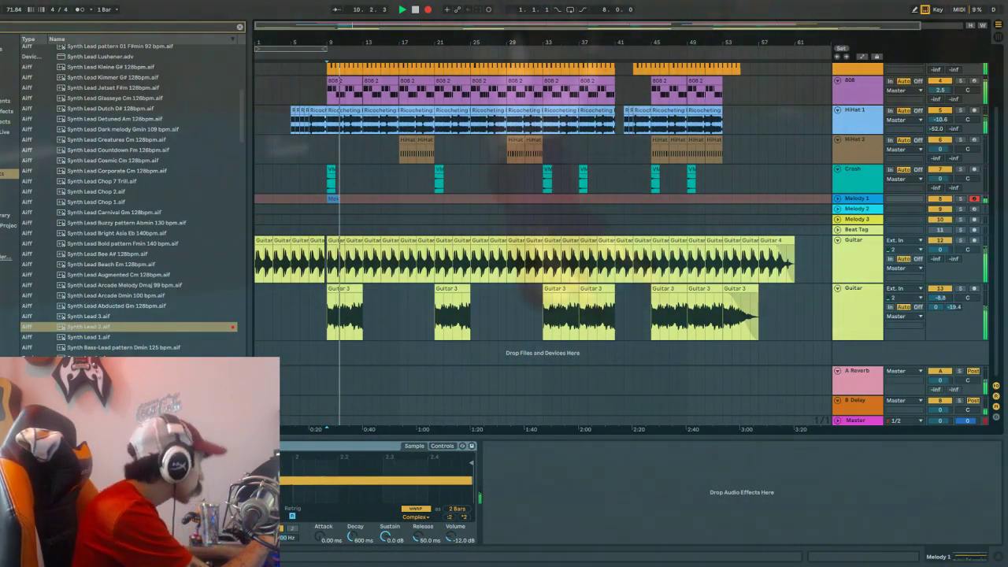
pyautogui.press('q')
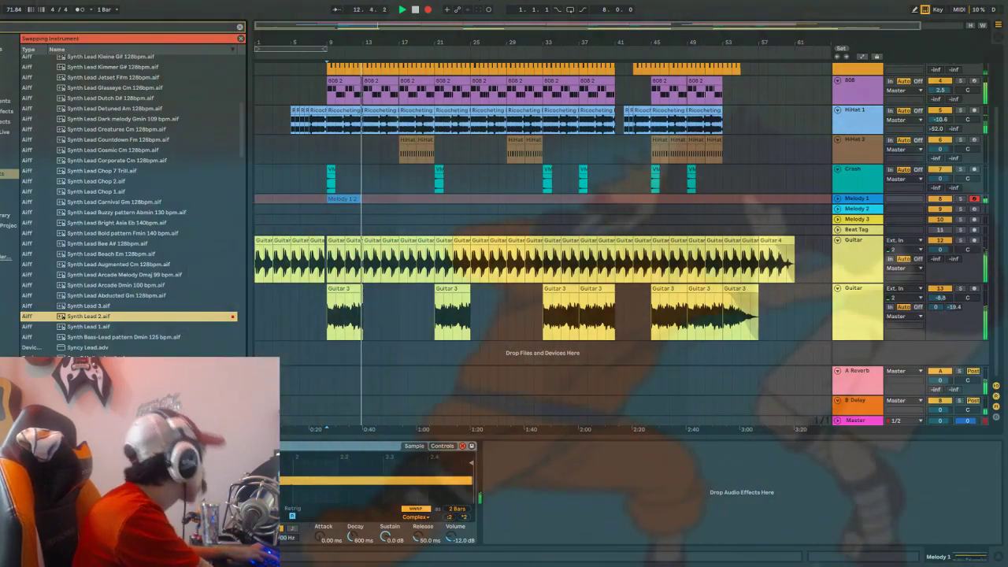
pyautogui.press('space')
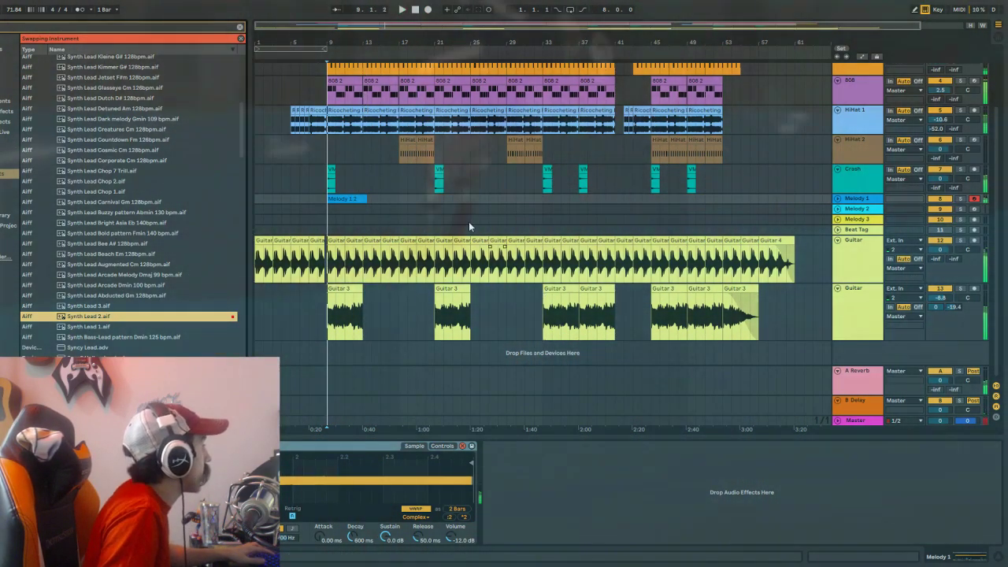
pyautogui.click(353, 205)
pyautogui.click(374, 203)
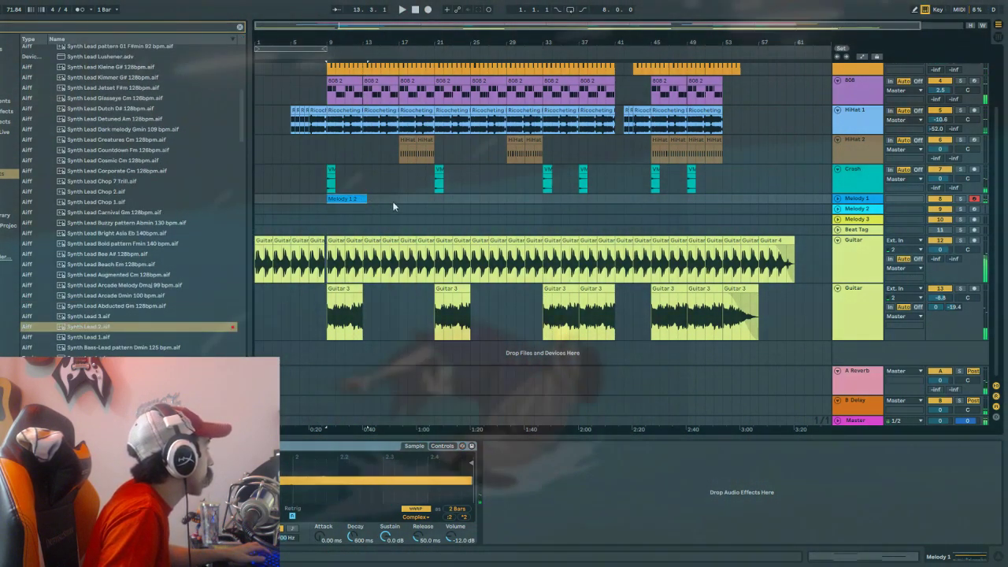
# Enlarge the Melody 1 track, open the recorded clip and quantize all of its notes.
pyautogui.moveTo(849, 202); pyautogui.dragTo(849, 297)
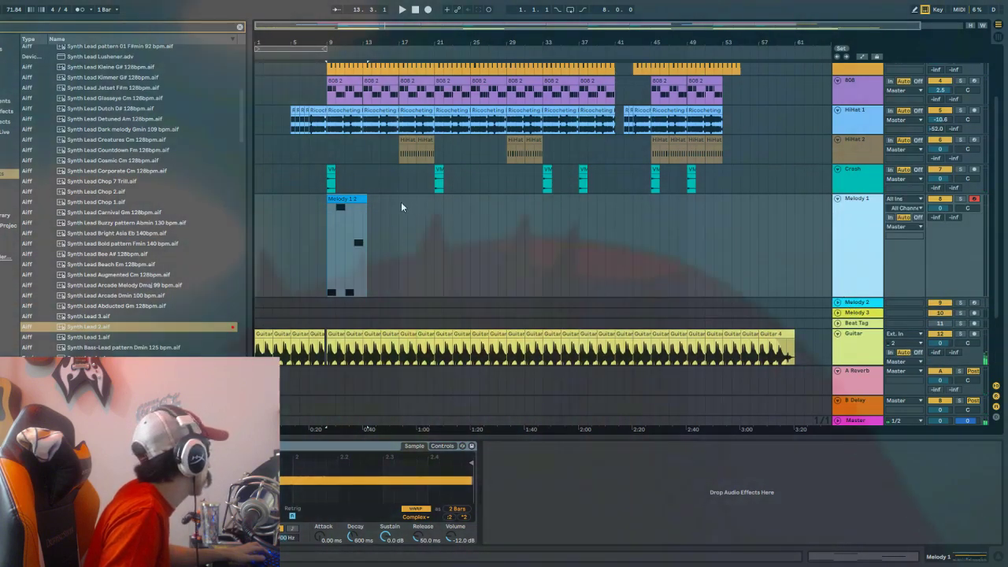
pyautogui.doubleClick(347, 197)
pyautogui.hotkey('ctrl', 'a')
pyautogui.hotkey('ctrl', 'u')
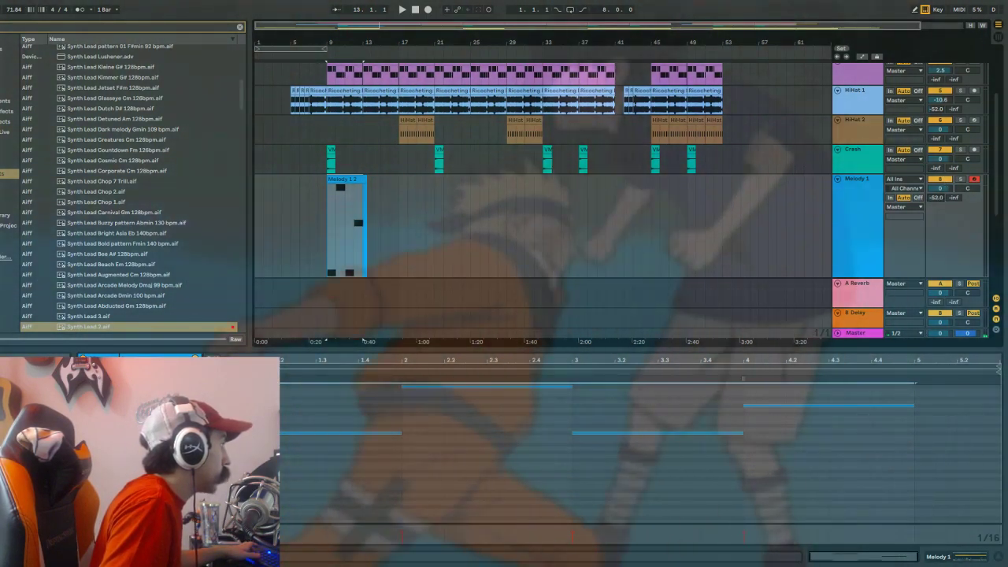
# Play back the quantized lead clip and trim its end so it spans bar 9 to bar 13.
pyautogui.press('space')
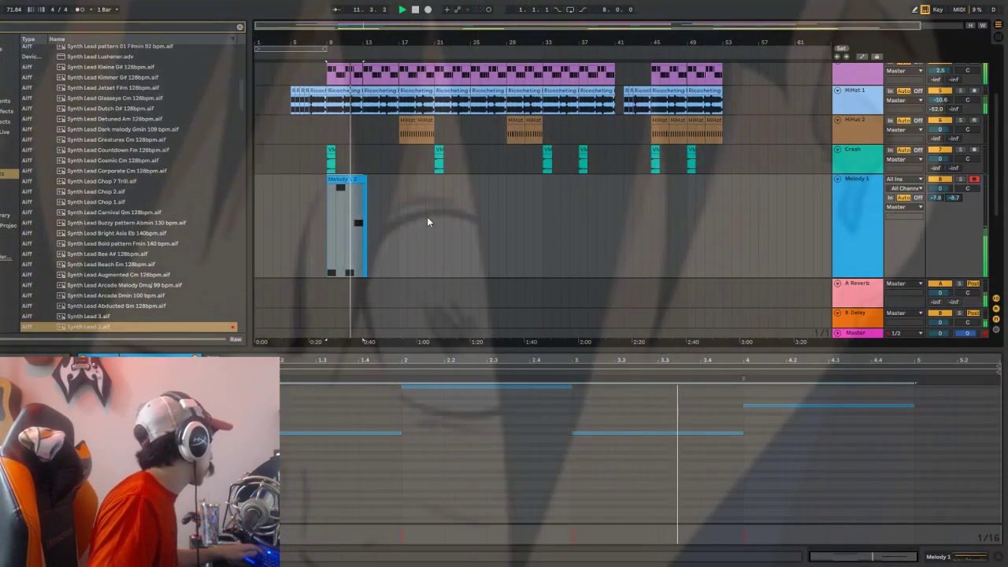
pyautogui.click(427, 221)
pyautogui.moveTo(364, 175); pyautogui.dragTo(362, 178)
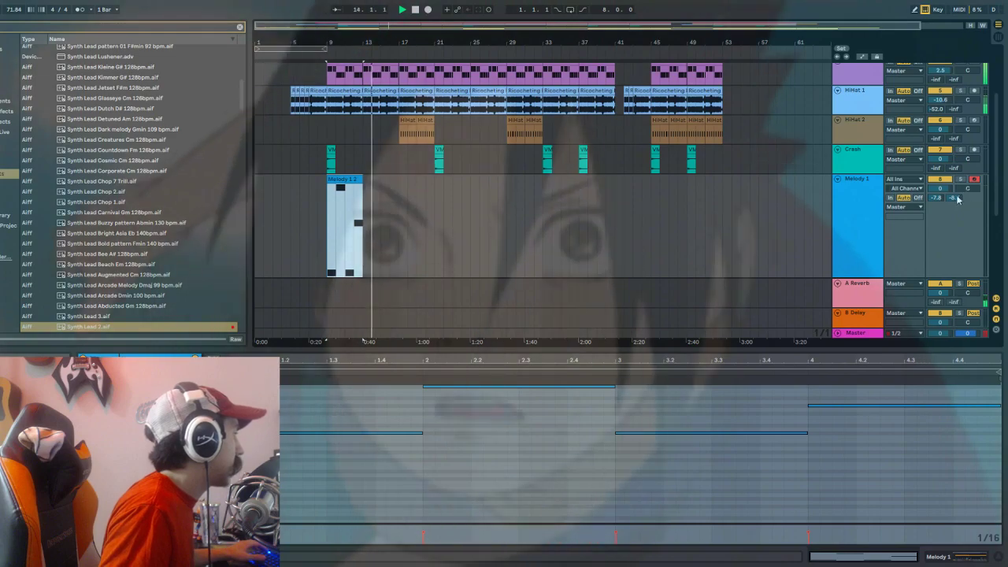
pyautogui.press('space')
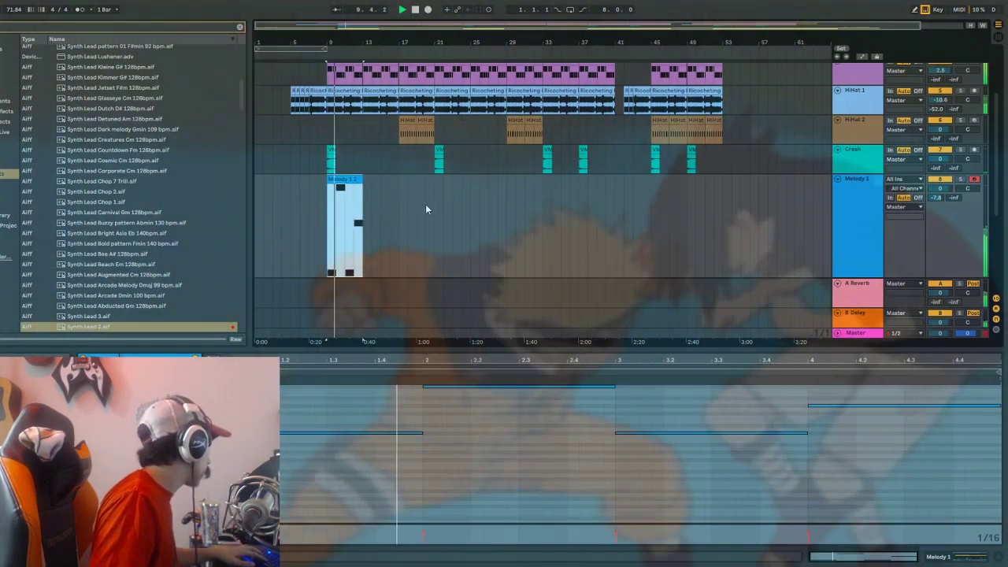
# Paste copies of the Melody 1 clip at bars 21, 33, 37, 45 and 49.
pyautogui.click(433, 208)
pyautogui.hotkey('ctrl', 'v')
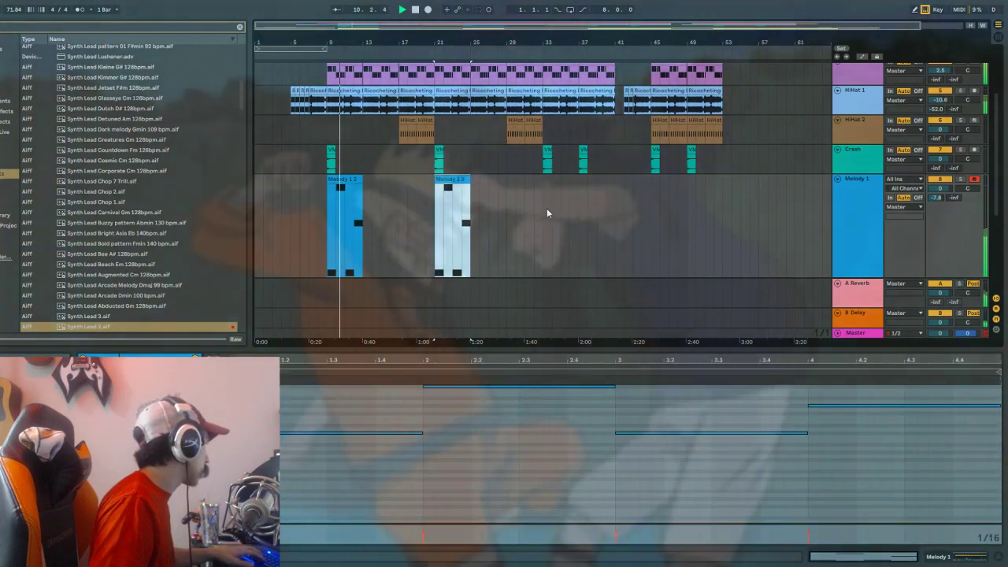
pyautogui.click(547, 209)
pyautogui.hotkey('ctrl', 'v')
pyautogui.click(653, 205)
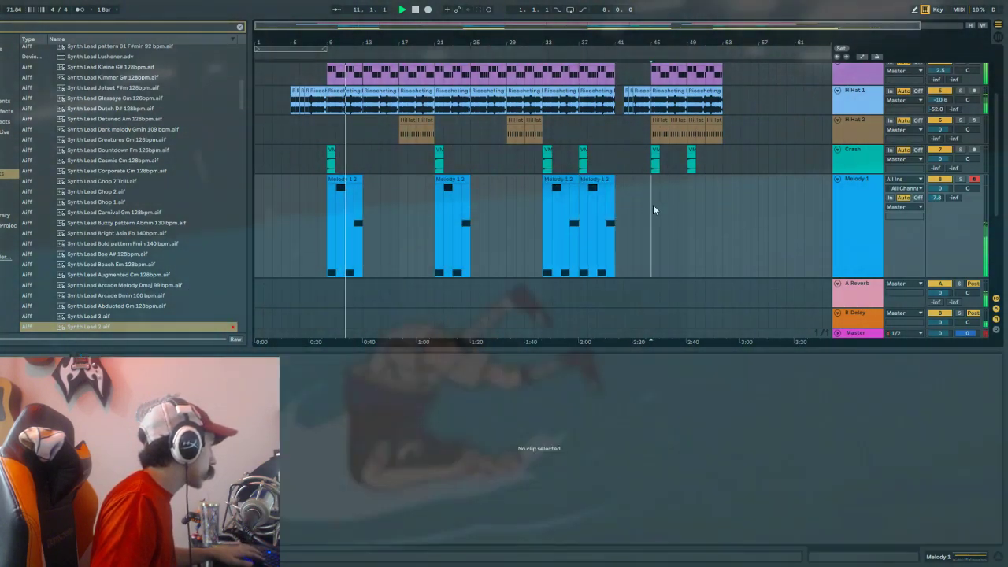
pyautogui.hotkey('ctrl', 'v')
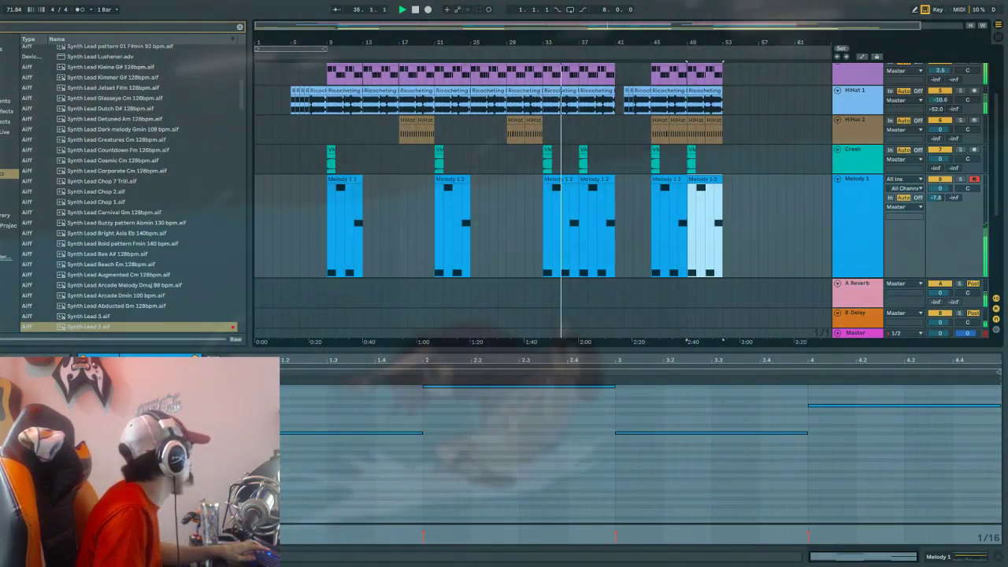
# Find the Uneven Two Beat.adv delay preset, add it to Melody 1 and stop playback.
pyautogui.doubleClick(878, 225)
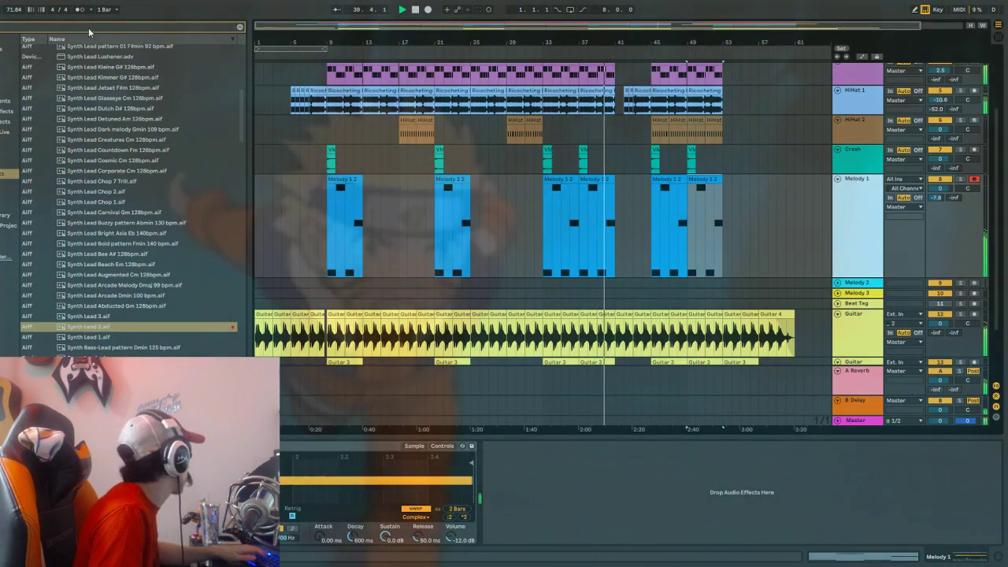
pyautogui.write('pl')
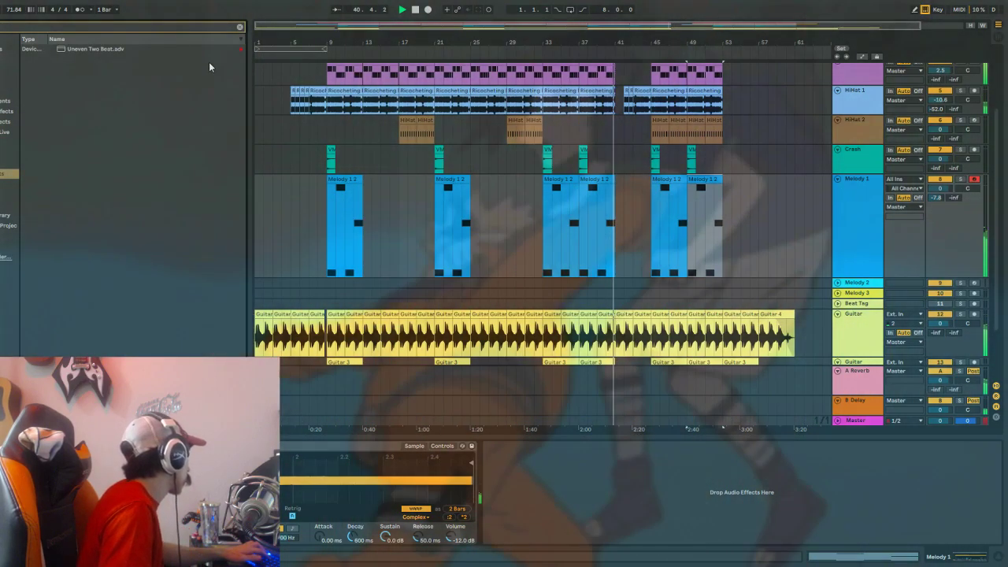
pyautogui.click(155, 49)
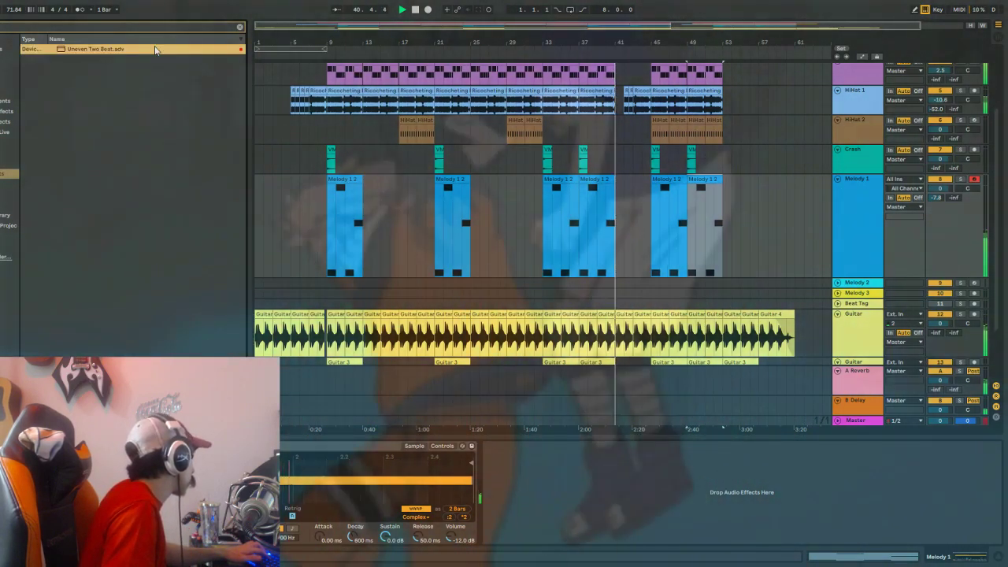
pyautogui.doubleClick(155, 50)
pyautogui.press('space')
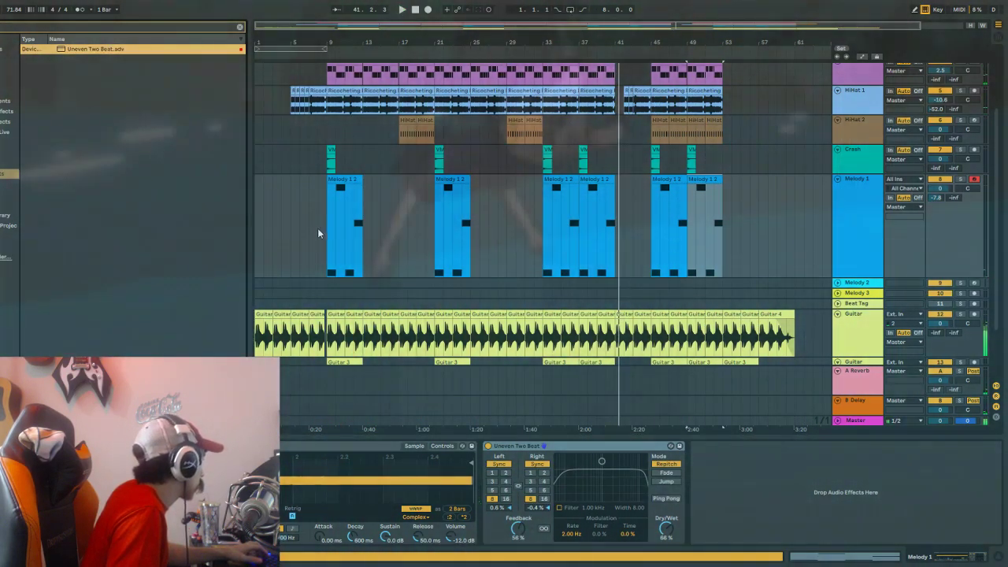
# Play the song from bar 45 and set the Melody 1 delay's Dry/Wet to 38%.
pyautogui.click(654, 229)
pyautogui.press('space')
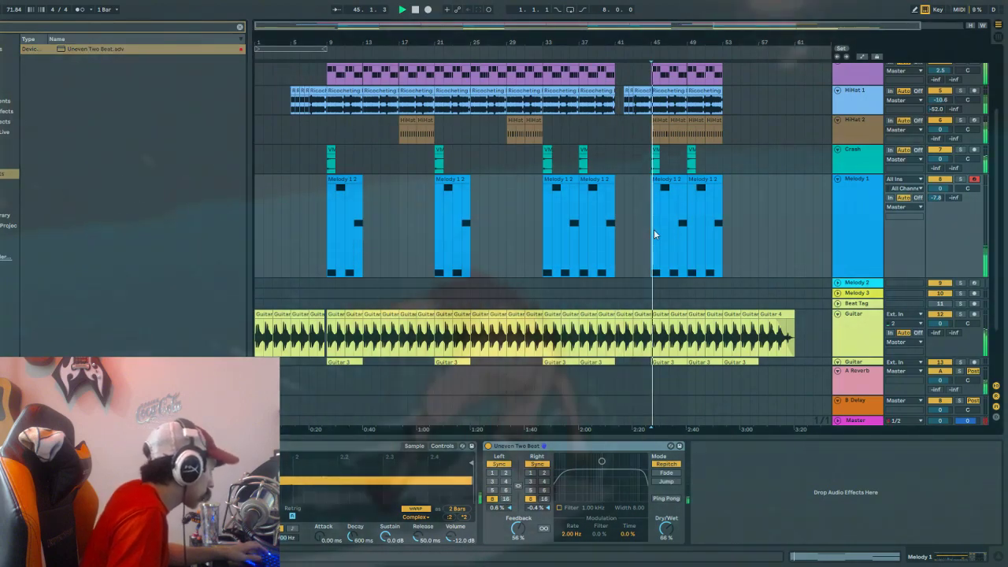
pyautogui.moveTo(666, 528); pyautogui.dragTo(667, 546)
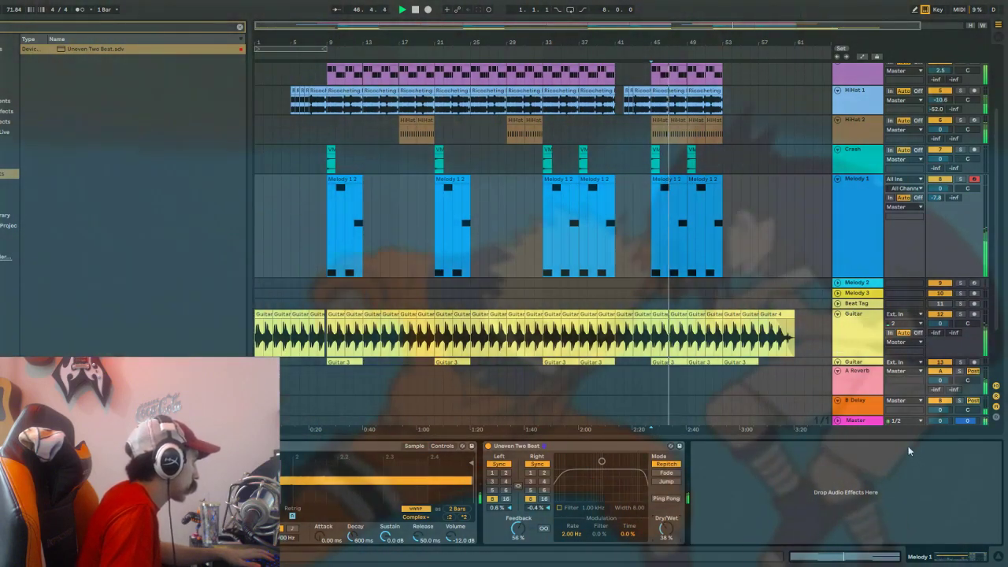
# Search the presets for "warm" and load Wide & Warm Master.adg on the Master track.
pyautogui.click(856, 420)
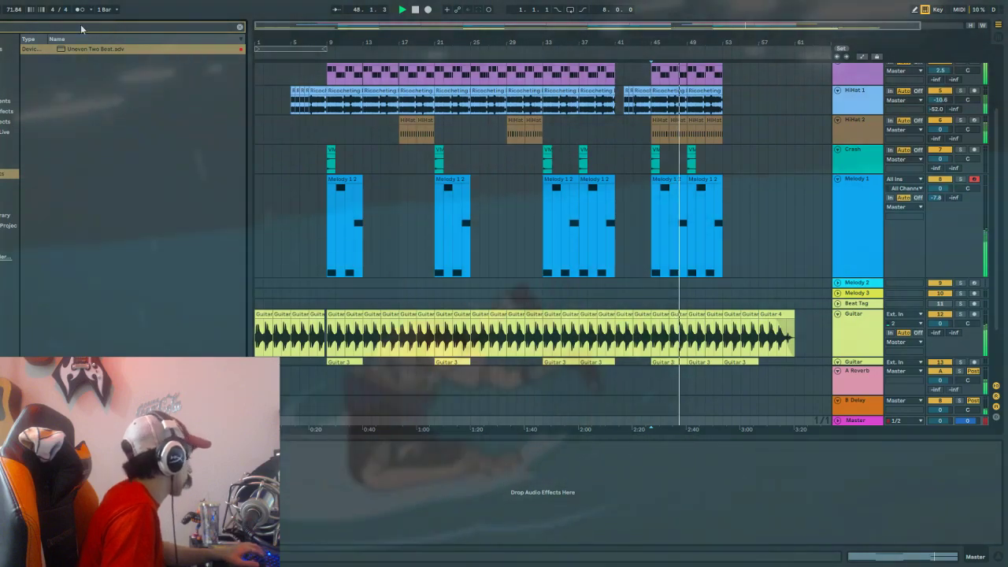
pyautogui.write('warm')
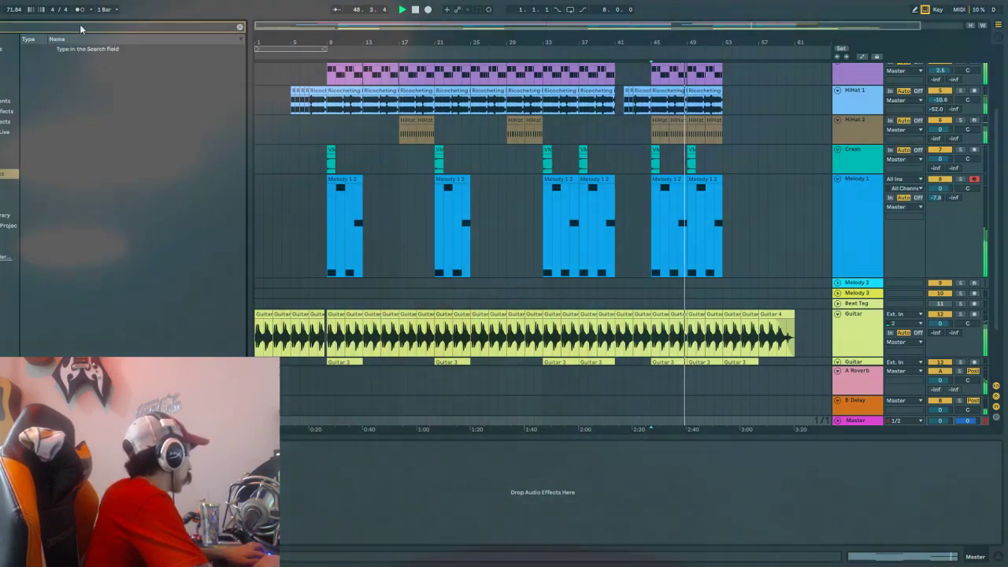
pyautogui.click(103, 47)
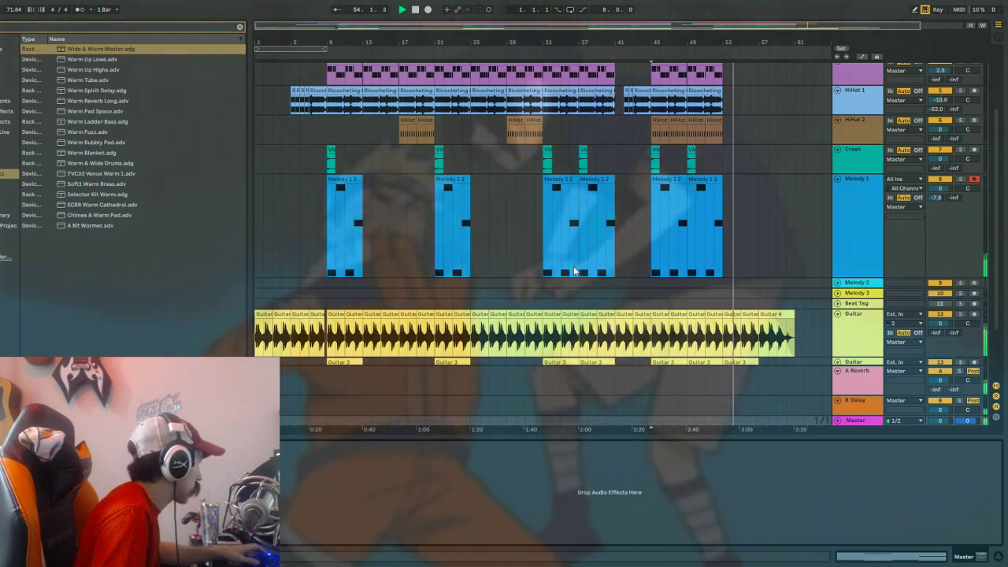
# Duplicate the last Clap clip to bar 55, shorten the copy to one bar and stop playback.
pyautogui.scroll(3, 713, 246)
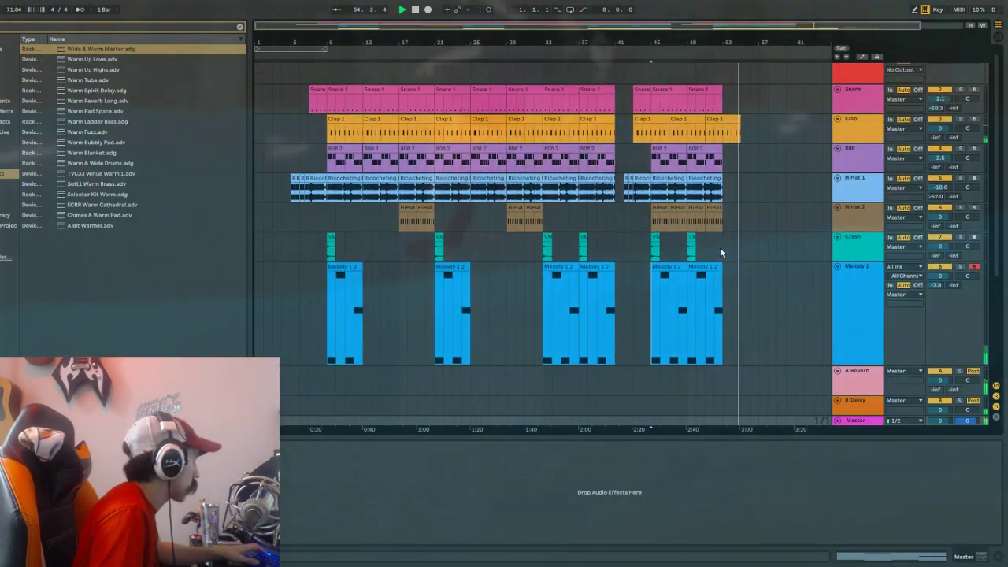
pyautogui.scroll(1, 716, 232)
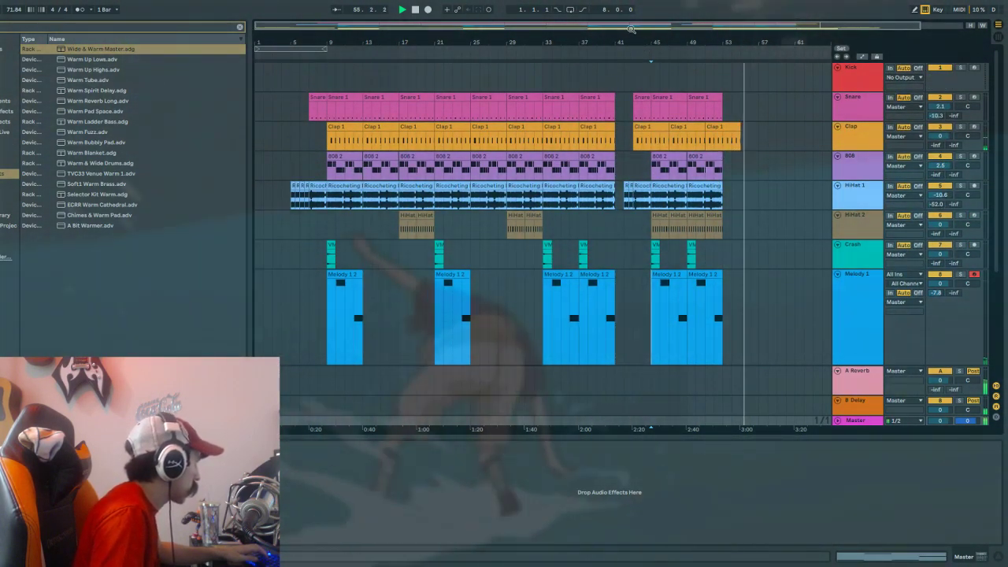
pyautogui.scroll(-3, 776, 268)
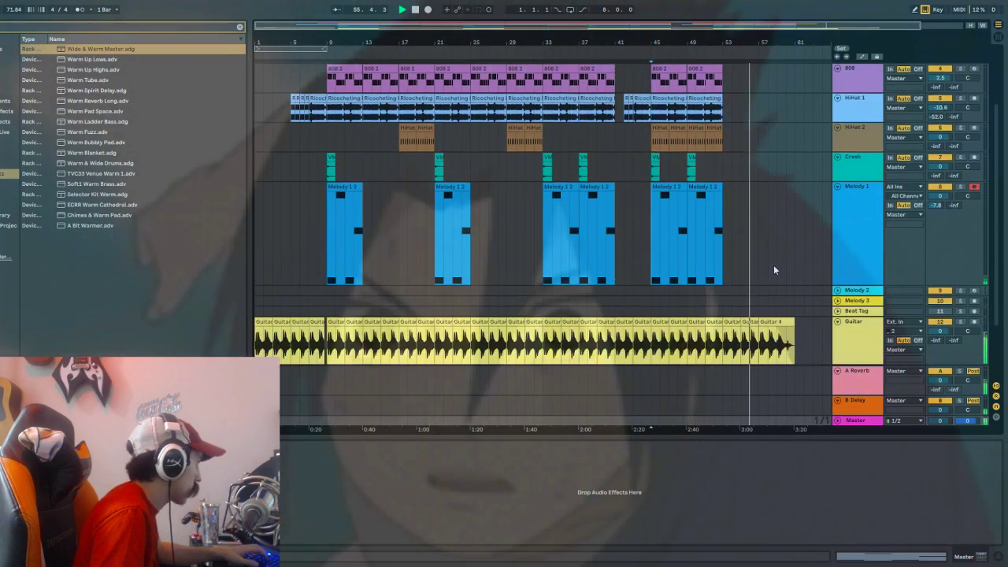
pyautogui.scroll(1, 751, 136)
pyautogui.click(727, 86)
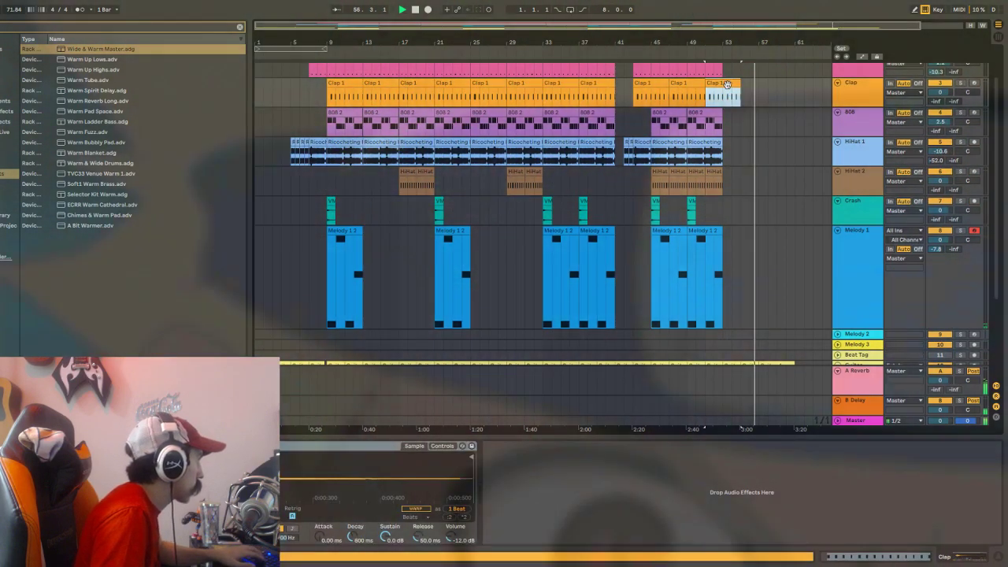
pyautogui.hotkey('ctrl', 'd')
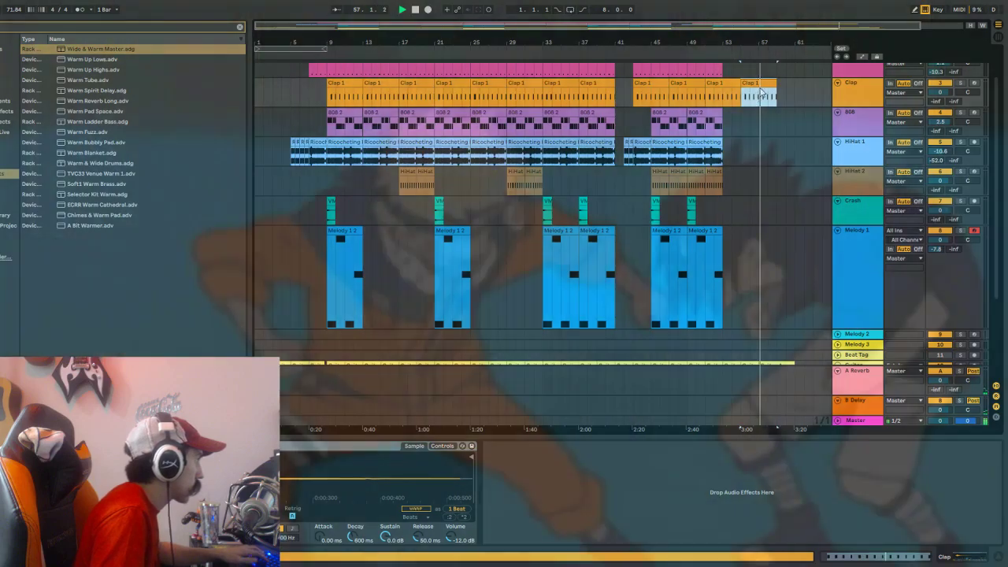
pyautogui.moveTo(776, 83); pyautogui.dragTo(750, 83)
pyautogui.press('space')
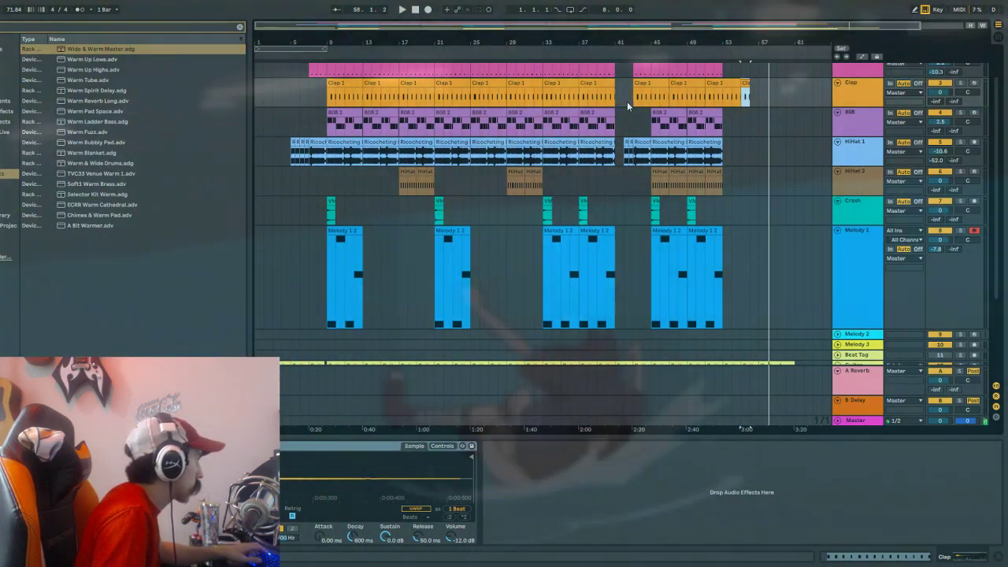
# Play the song from bar 43 to review the final section and outro, and raise the Melody 1 volume to 2.3 dB.
pyautogui.press('space')
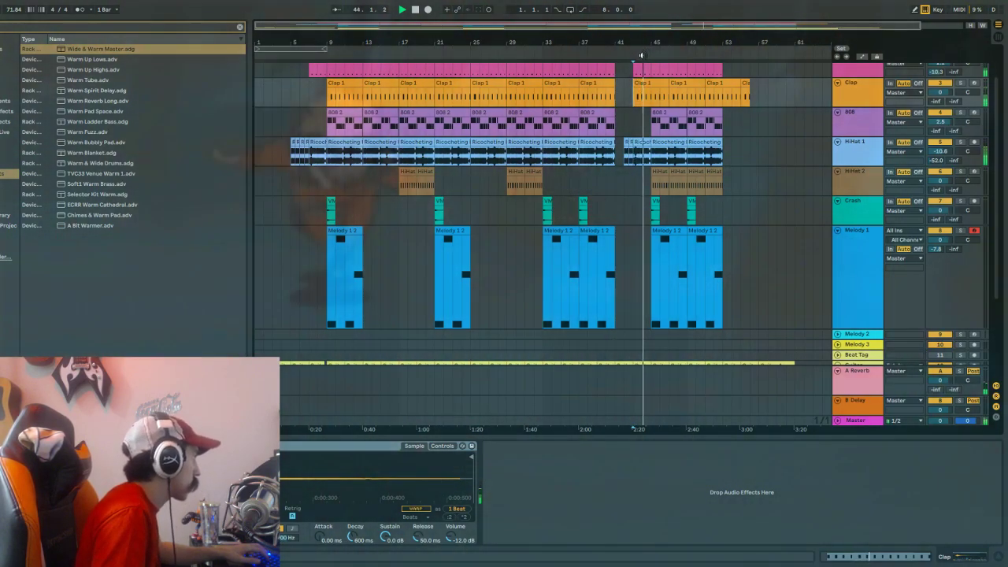
pyautogui.scroll(6, 642, 118)
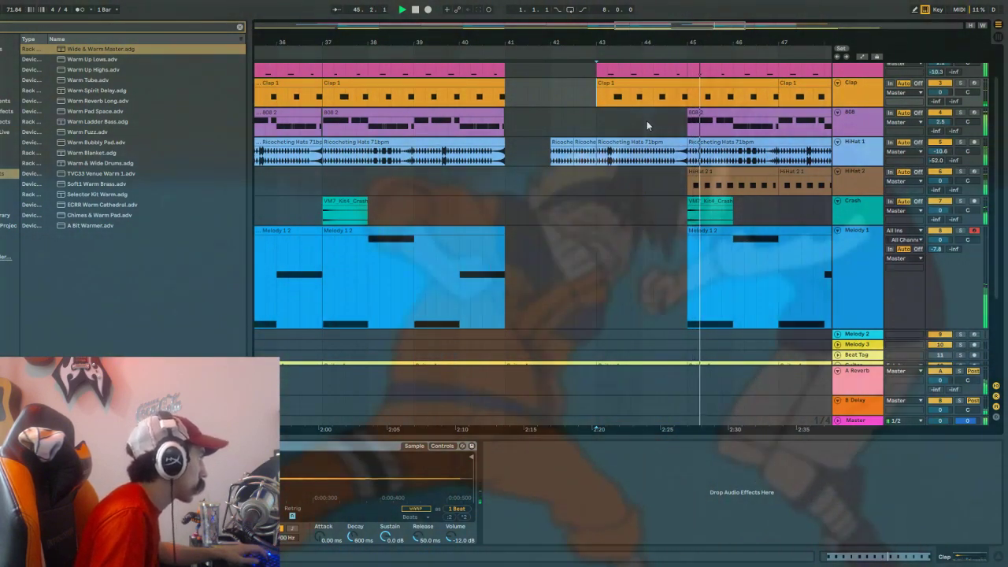
pyautogui.scroll(-6, 664, 121)
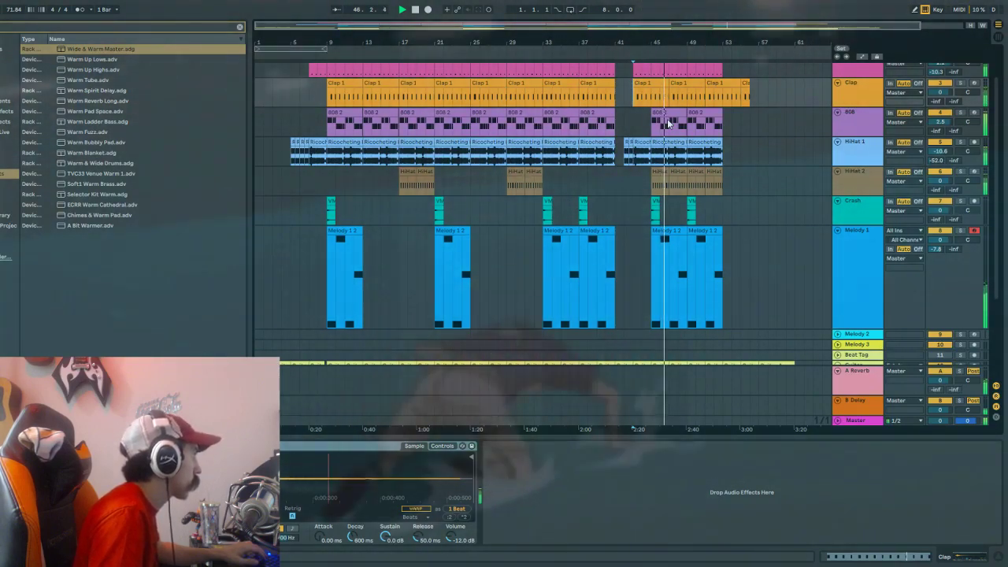
pyautogui.scroll(3, 667, 123)
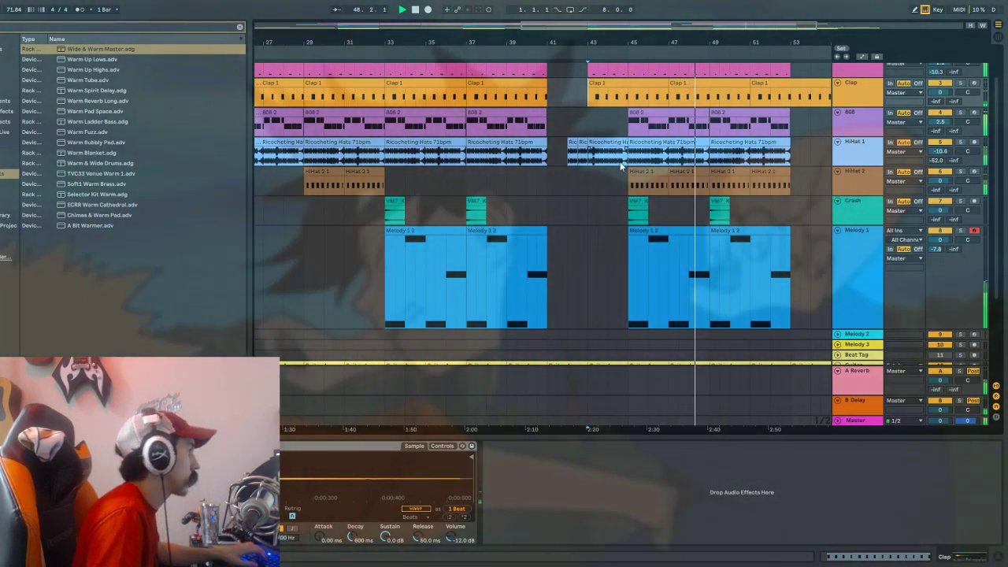
pyautogui.scroll(-1, 699, 273)
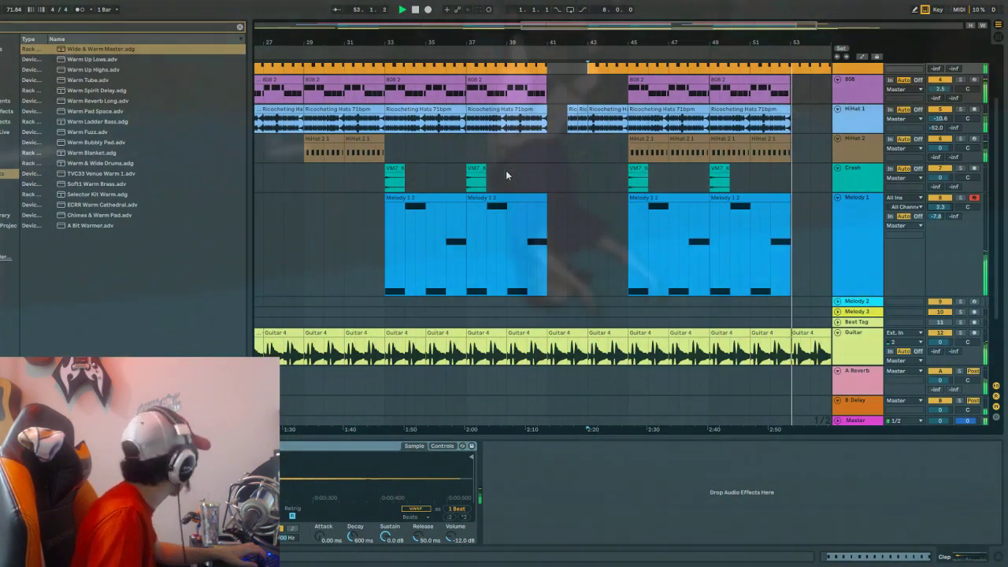
pyautogui.scroll(-4, 502, 171)
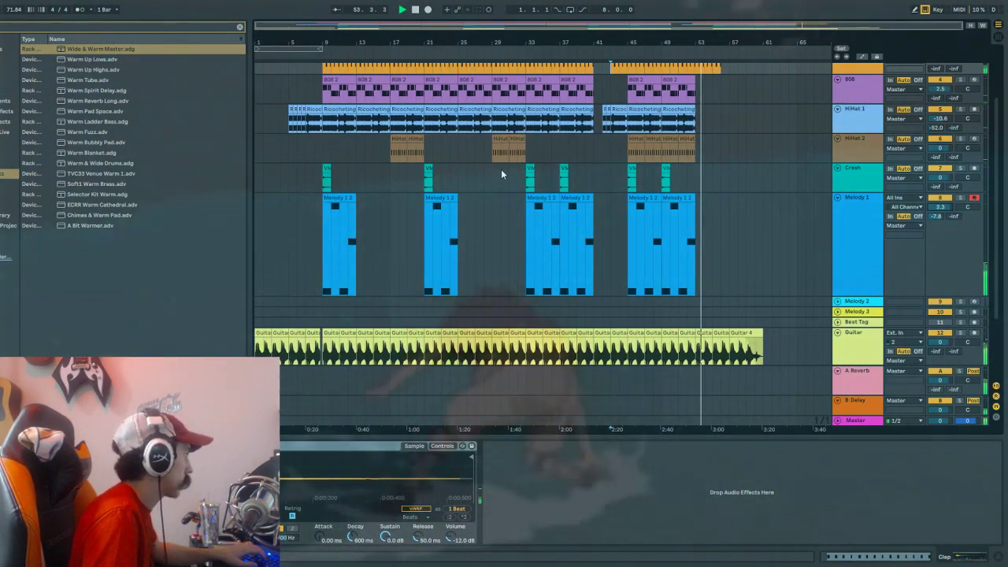
pyautogui.scroll(-1, 501, 171)
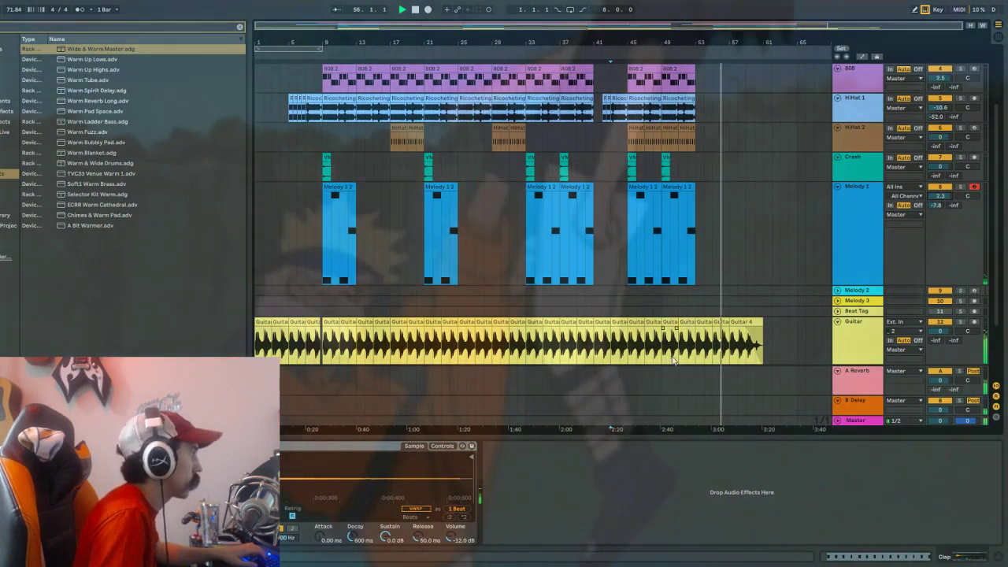
pyautogui.scroll(3, 674, 361)
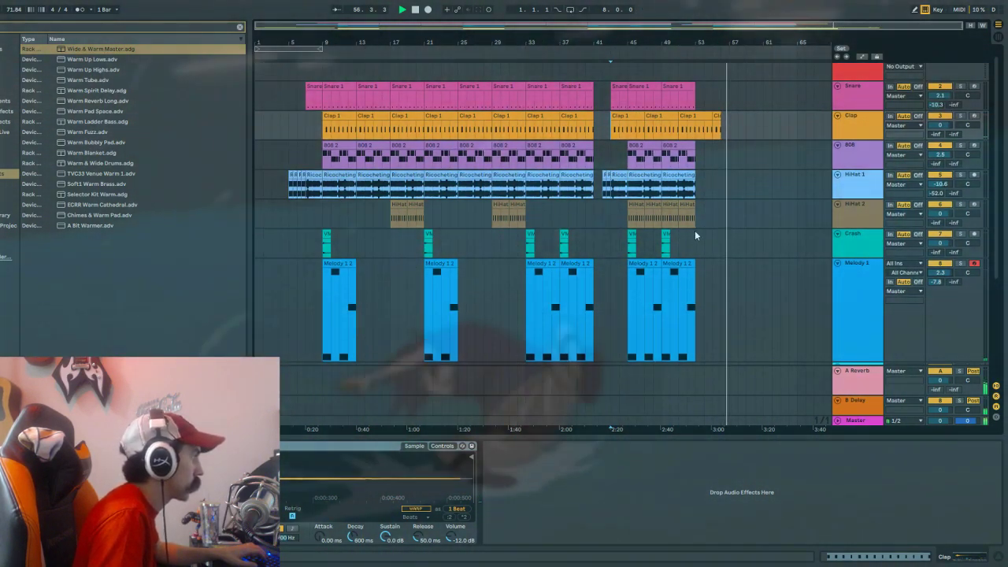
# Listen to the end of the outro and inspect the fade-out of the last Guitar 4 clip up to bar 62.
pyautogui.scroll(-5, 709, 246)
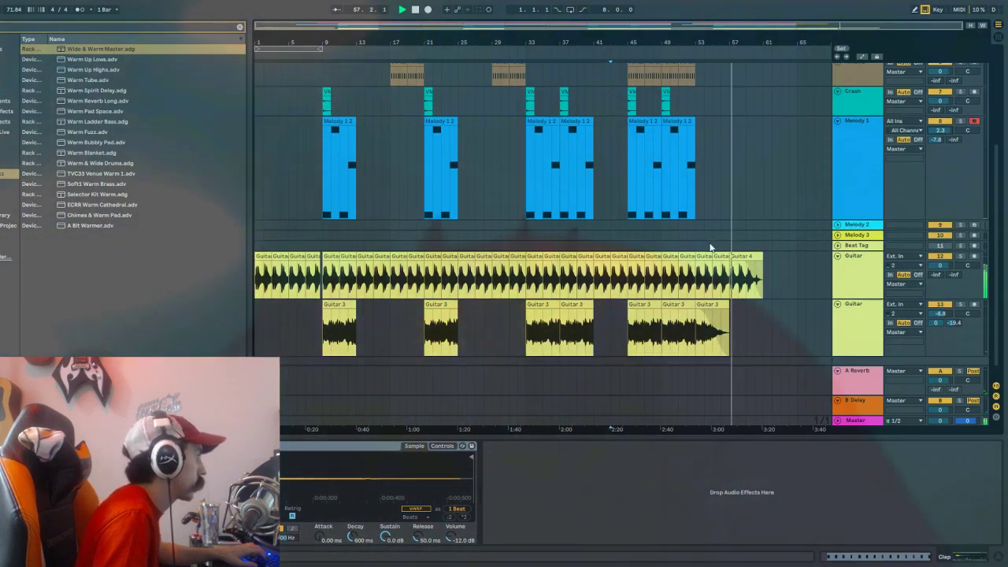
pyautogui.scroll(-1, 710, 248)
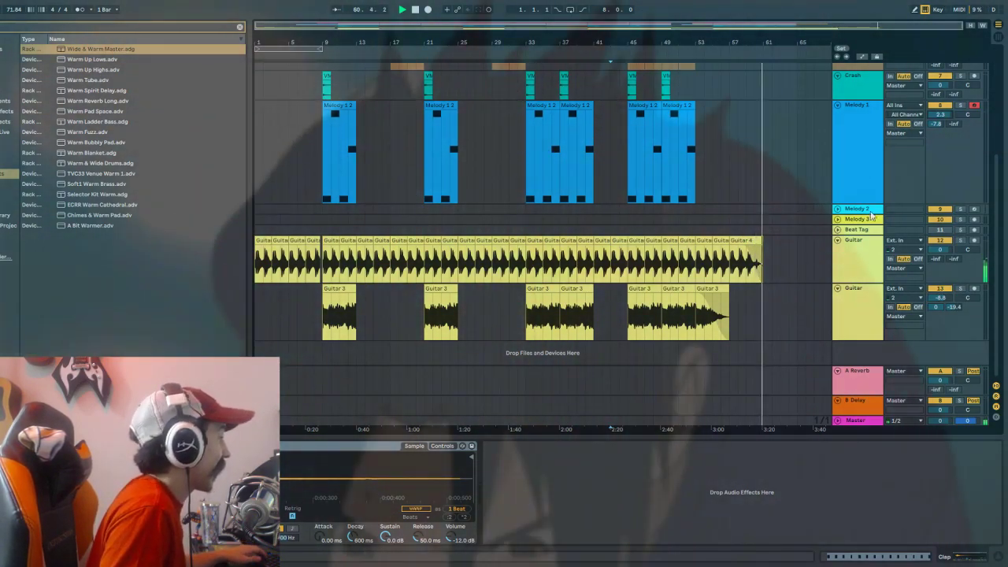
pyautogui.click(770, 249)
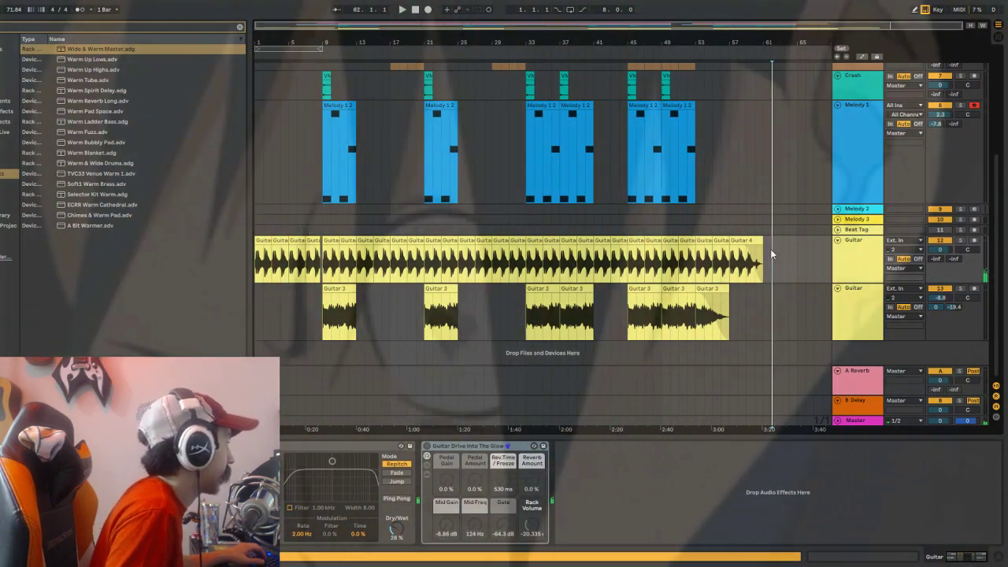
pyautogui.scroll(3, 776, 246)
pyautogui.scroll(5, 781, 242)
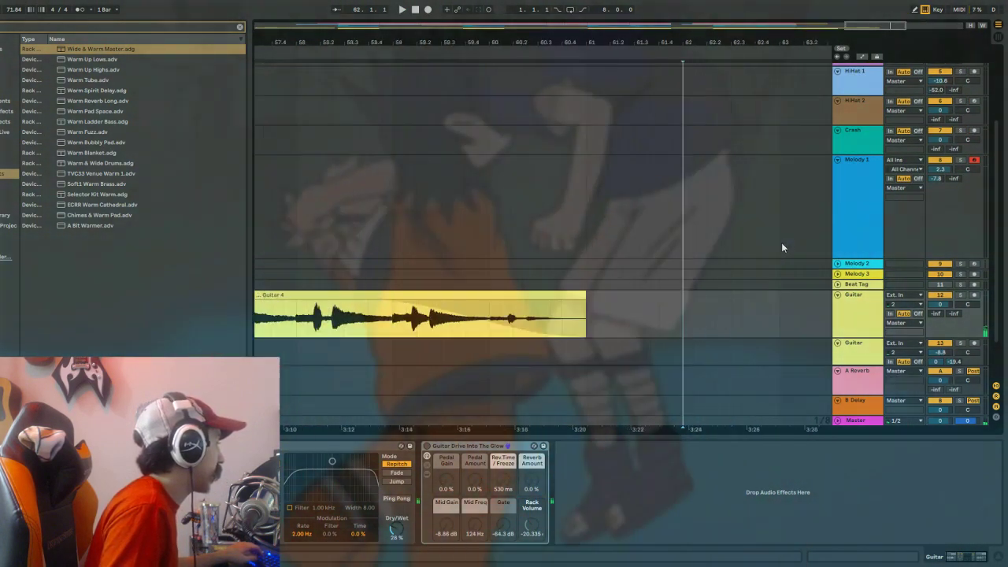
pyautogui.scroll(-10, 518, 281)
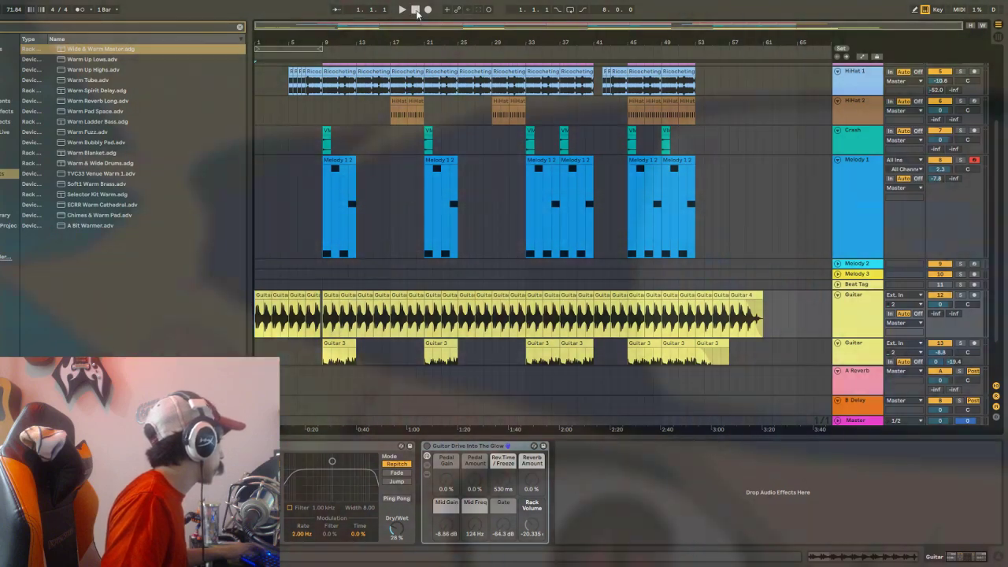
# Play the whole song from bar 1 past the end of the last guitar clip, then check the empty section from bar 64.
pyautogui.press('space')
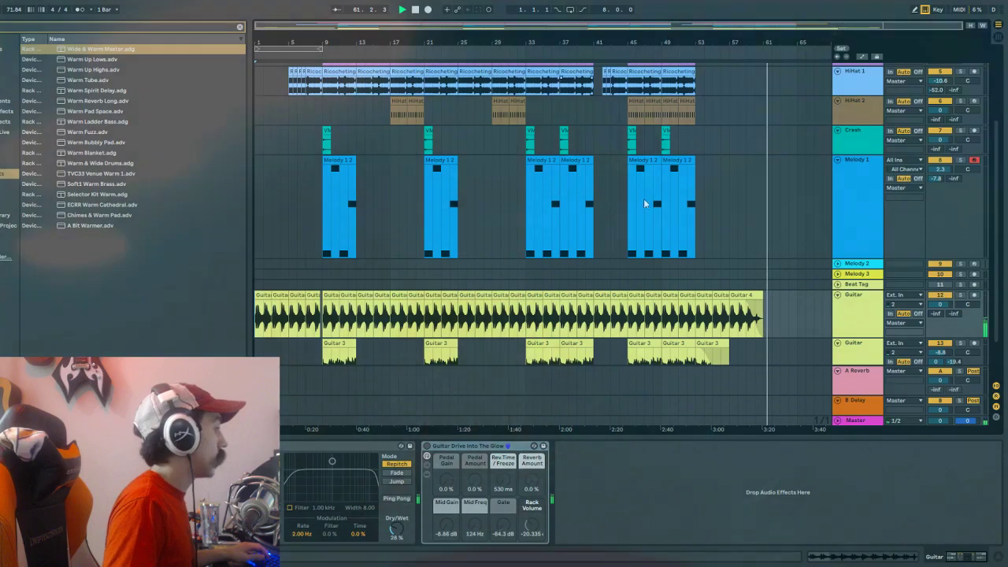
pyautogui.press('space')
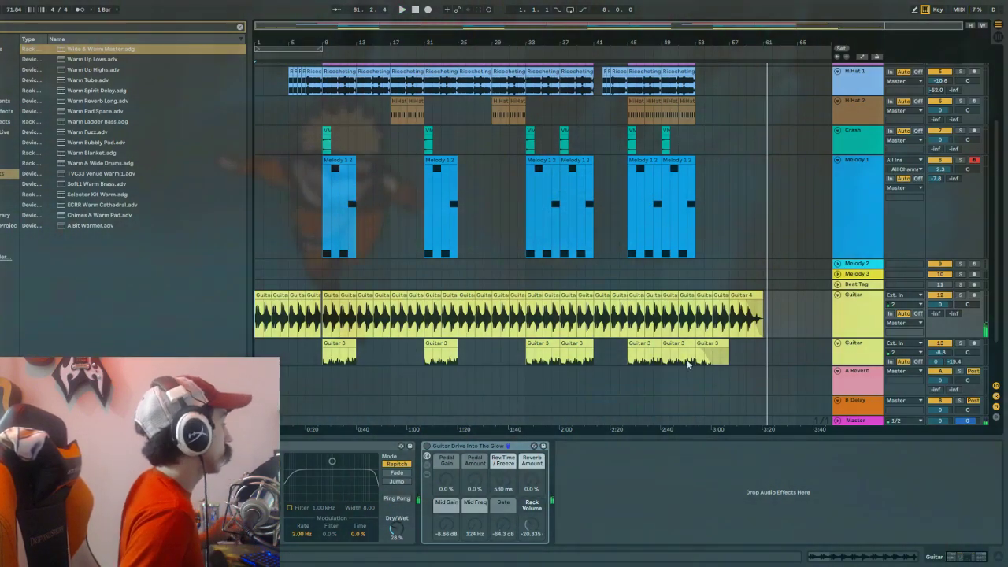
pyautogui.click(788, 206)
pyautogui.press('space')
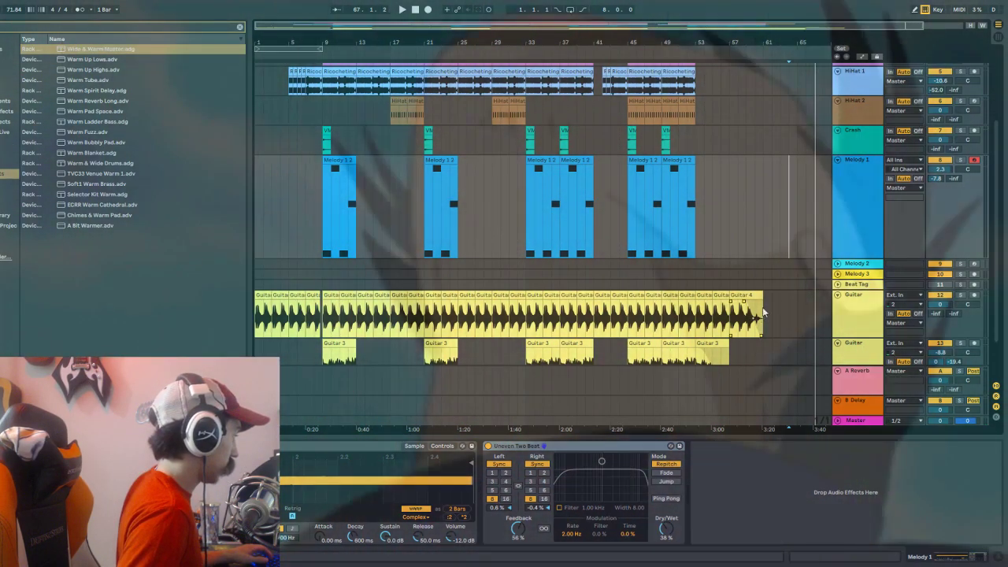
# Play from bar 62 on the Guitar track and examine the end of the faded guitar clip against the timeline.
pyautogui.click(772, 323)
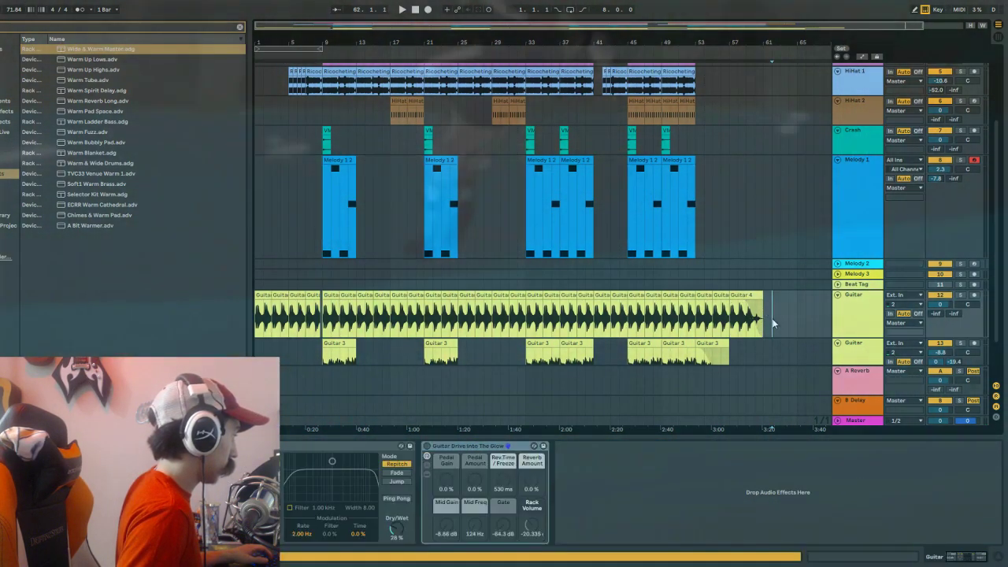
pyautogui.press('space')
pyautogui.scroll(1, 773, 321)
pyautogui.scroll(8, 773, 321)
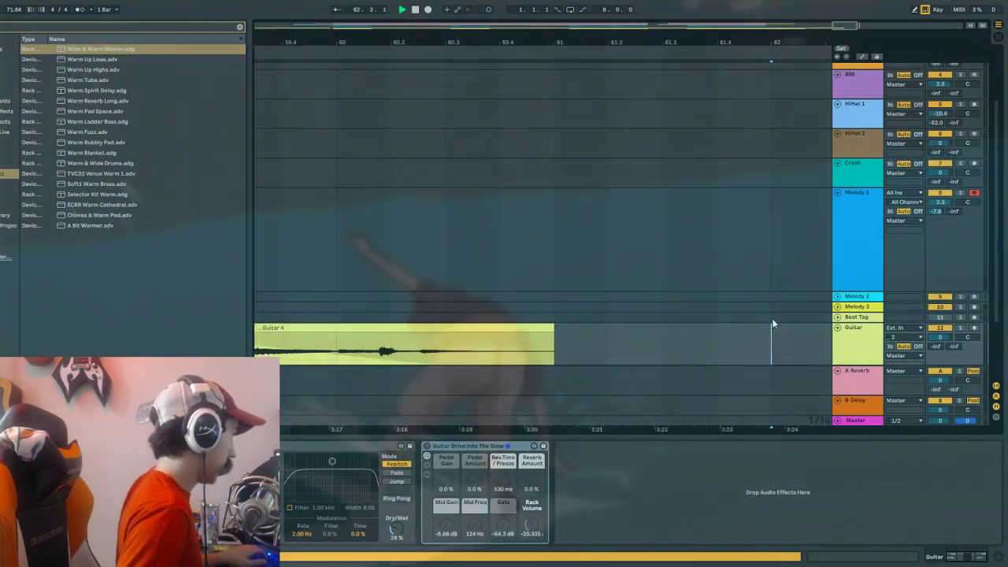
pyautogui.scroll(-10, 772, 318)
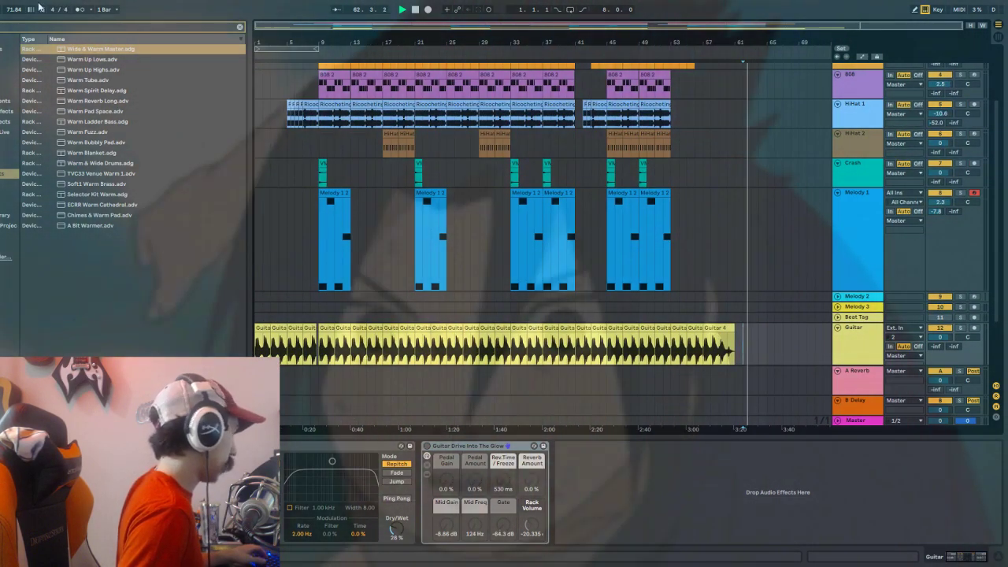
pyautogui.scroll(6, 713, 205)
pyautogui.scroll(-6, 719, 251)
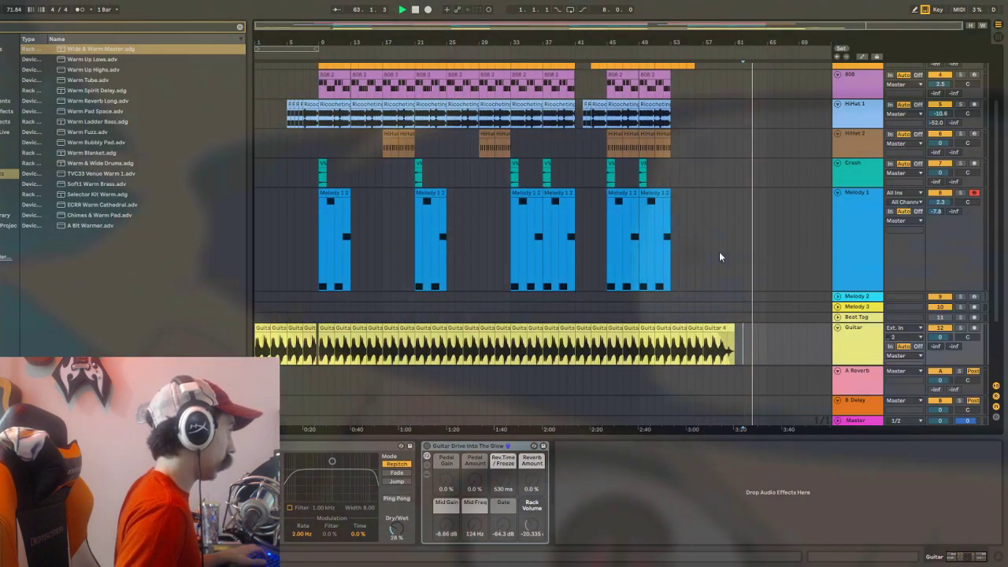
pyautogui.scroll(8, 719, 257)
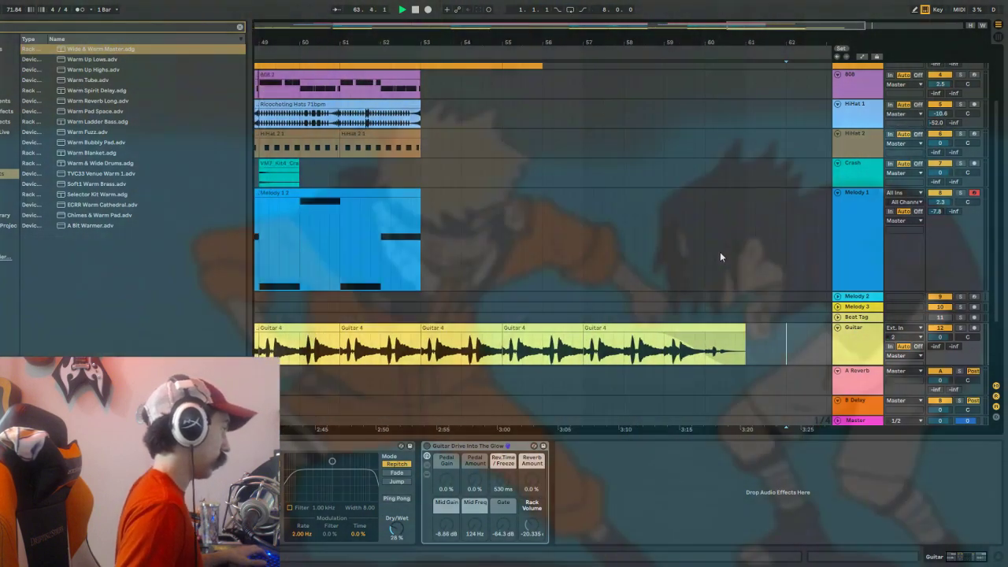